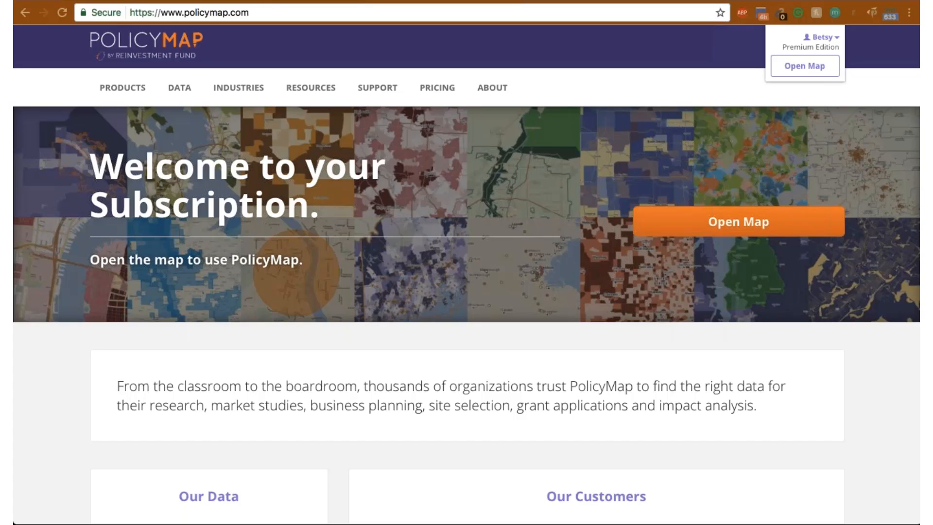
- Open the map and reset it to the default view of the US, confirming the removal of displayed layers
left_click(738, 222)
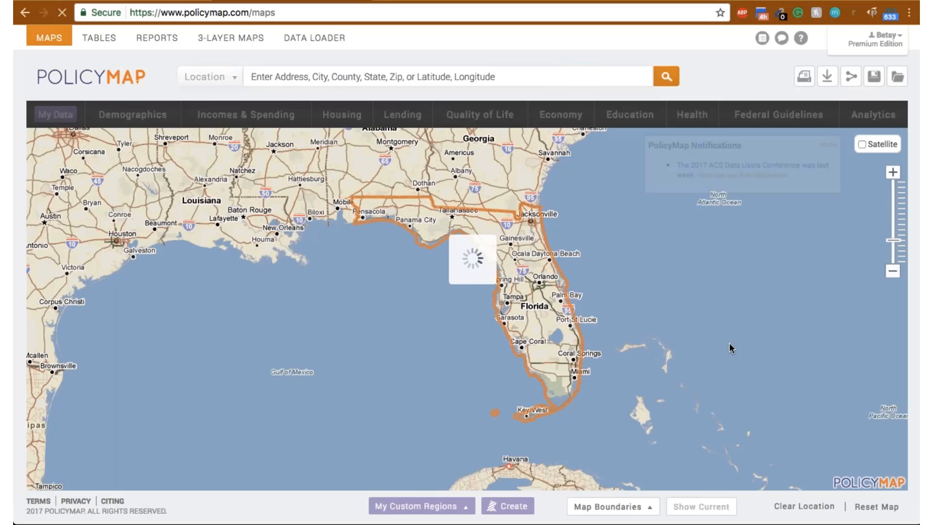
left_click(876, 506)
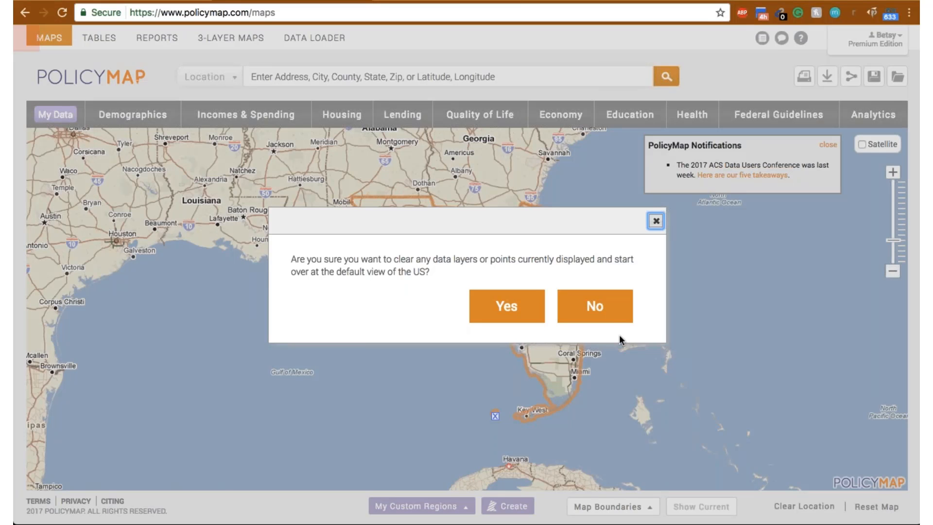
key("Tab")
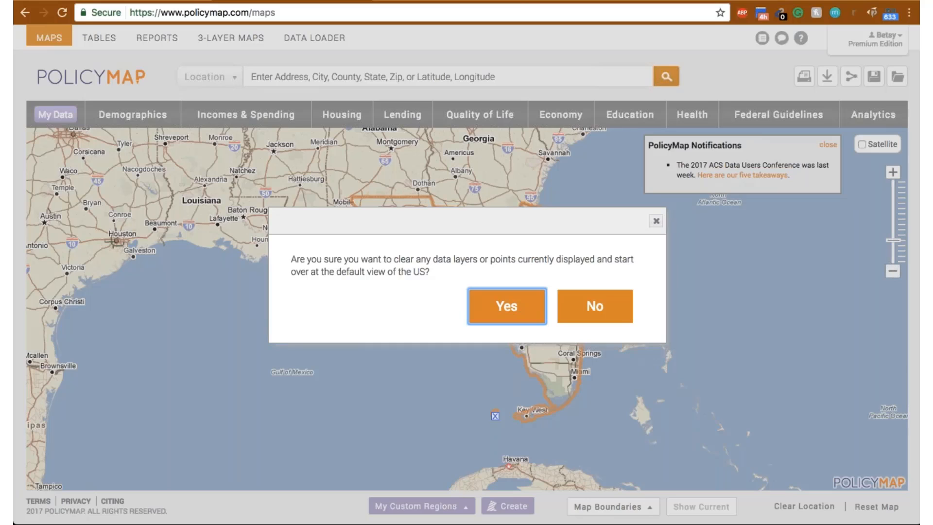
key("Return")
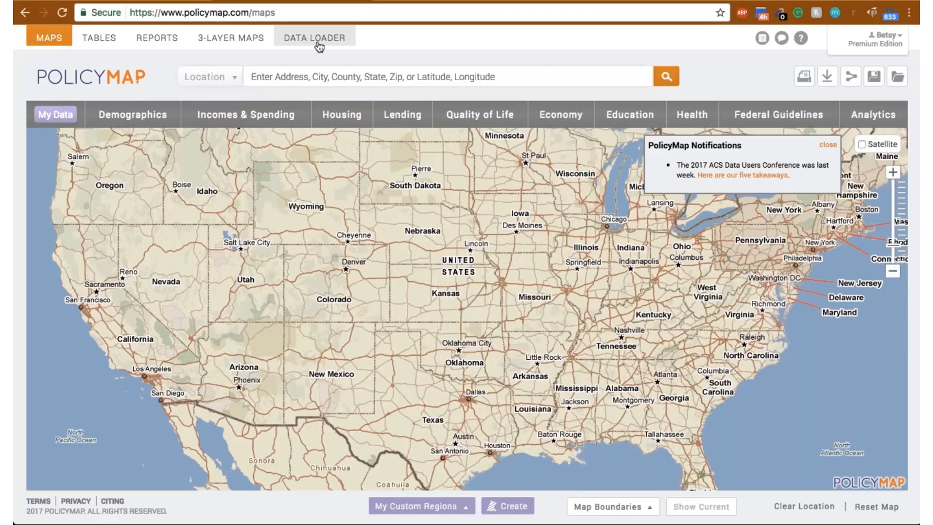
- Display the Predominant Race/Ethnicity data layer from the Demographics population data
left_click(129, 116)
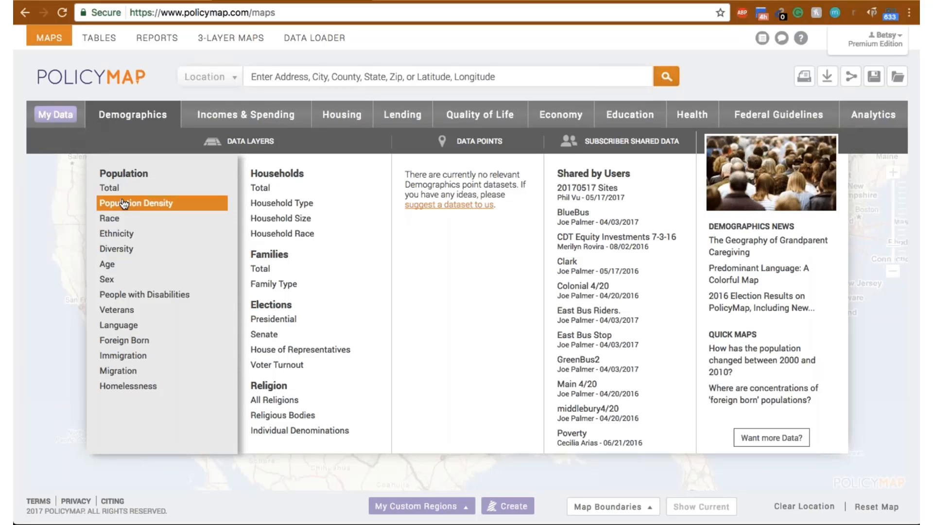
left_click(124, 203)
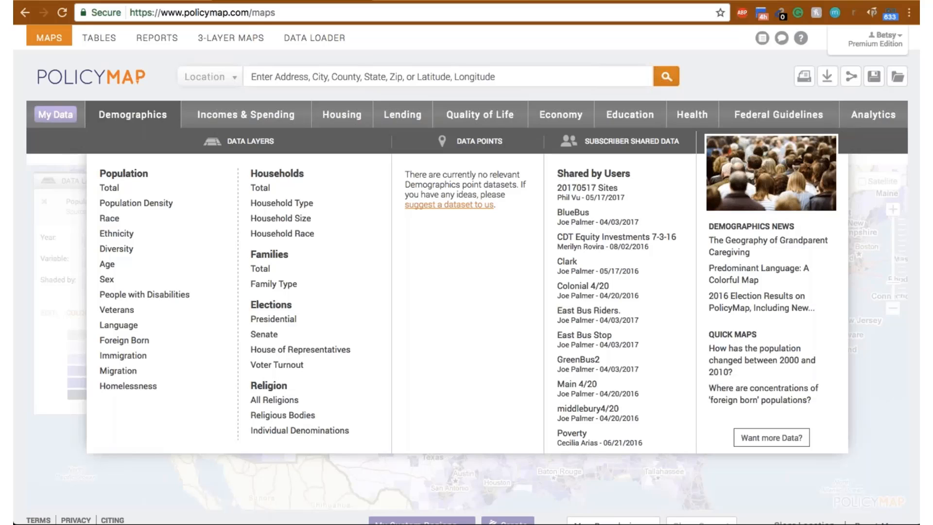
mouse_move(120, 235)
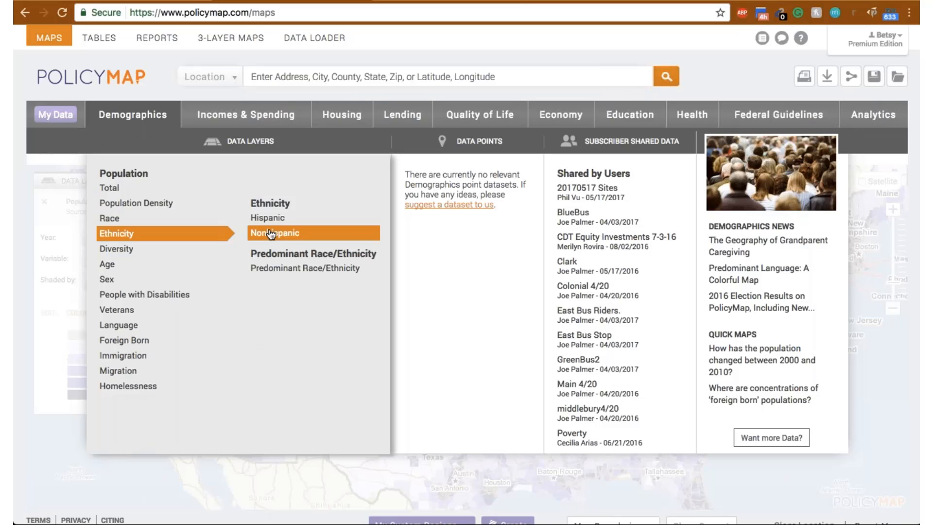
left_click(288, 271)
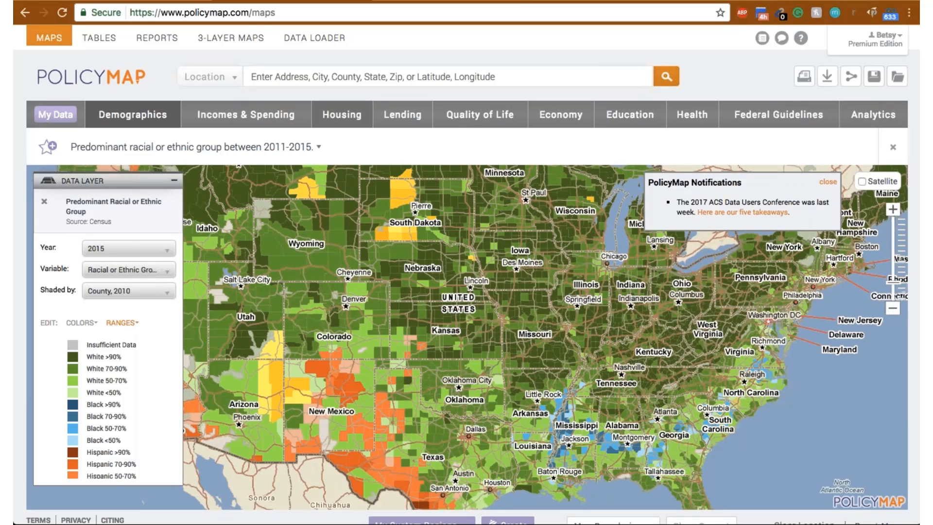
- Search locations for "brow" and go to Broward, FL (County) on the map
left_click(334, 77)
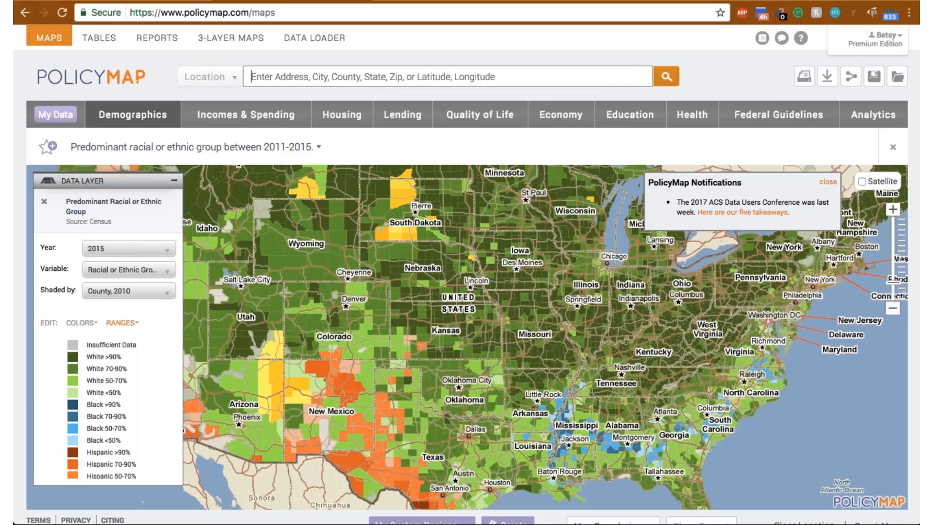
left_click(234, 77)
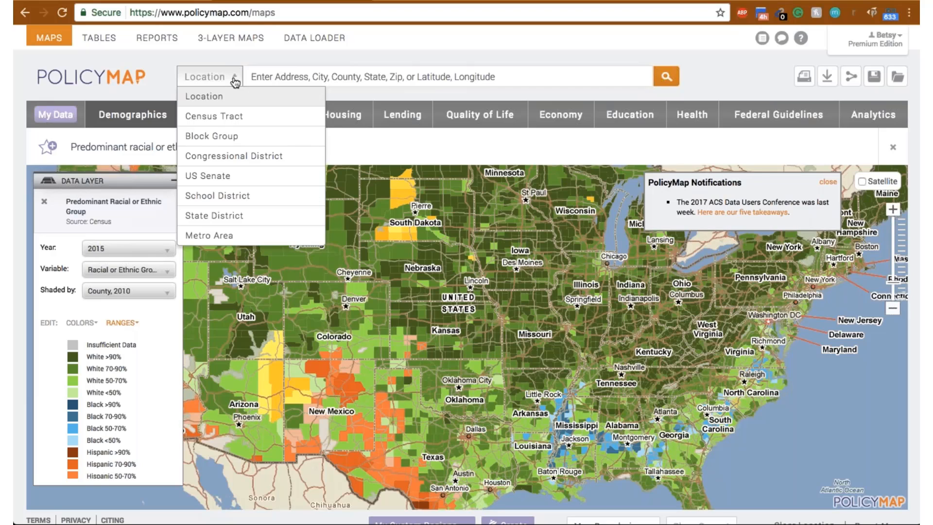
left_click(269, 77)
type("b")
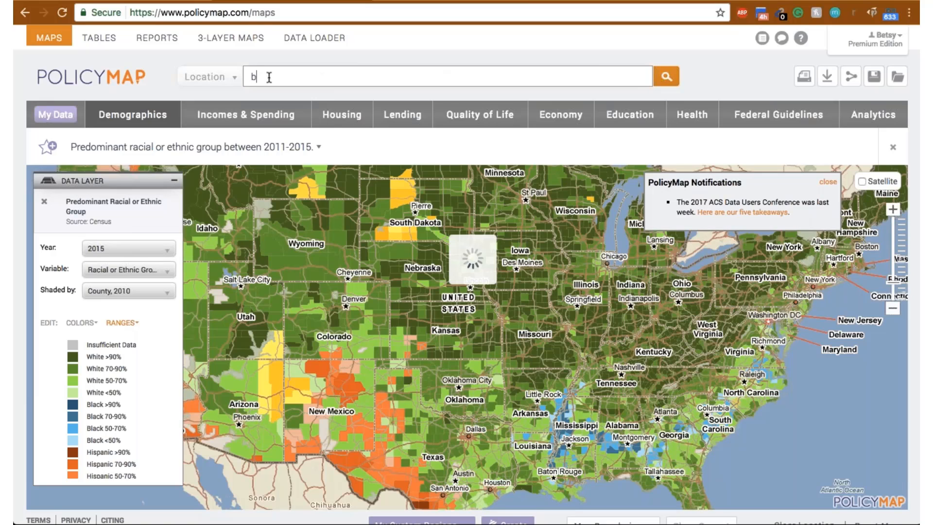
type("row")
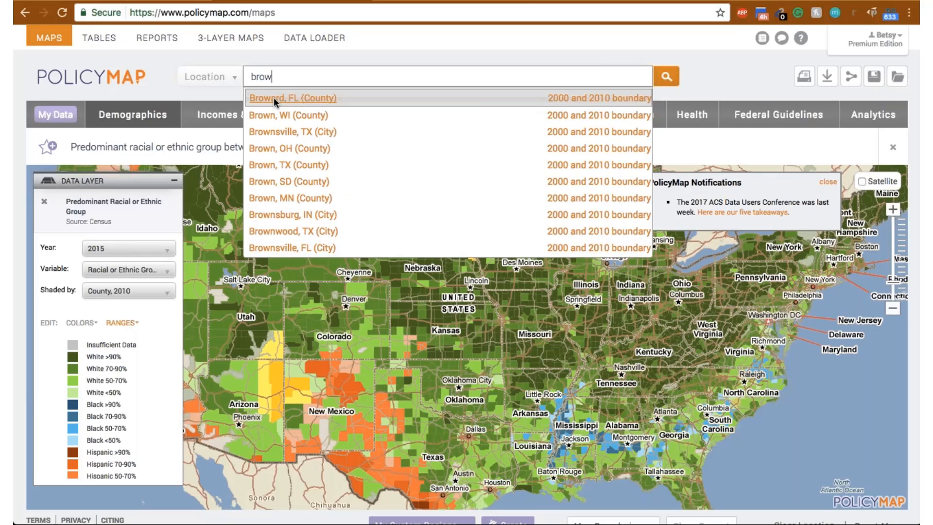
left_click(273, 97)
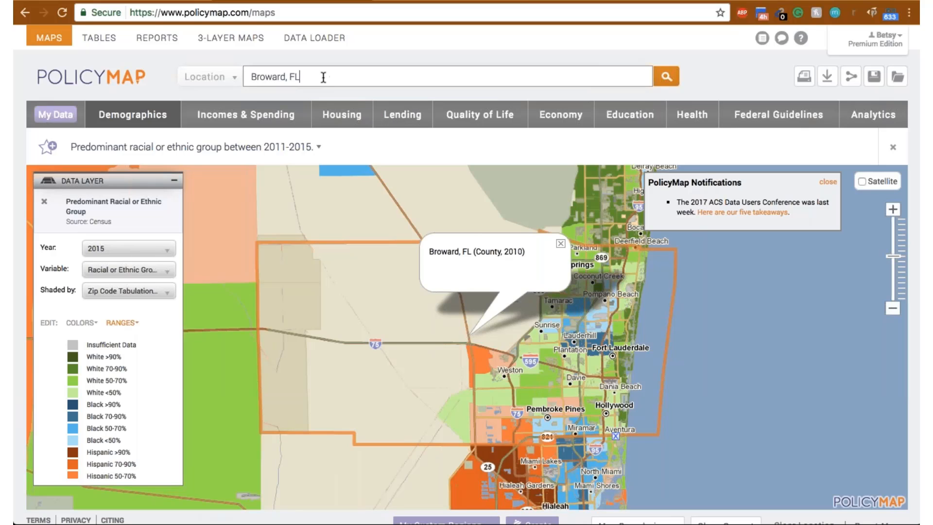
- Change the map location to zip code 33314 and dismiss its label callout
left_click_drag(323, 76, 174, 60)
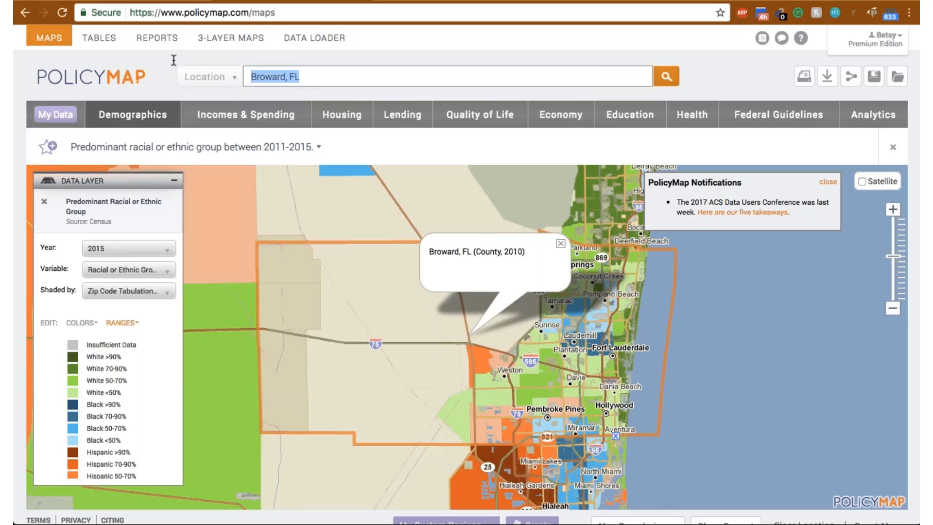
type("333")
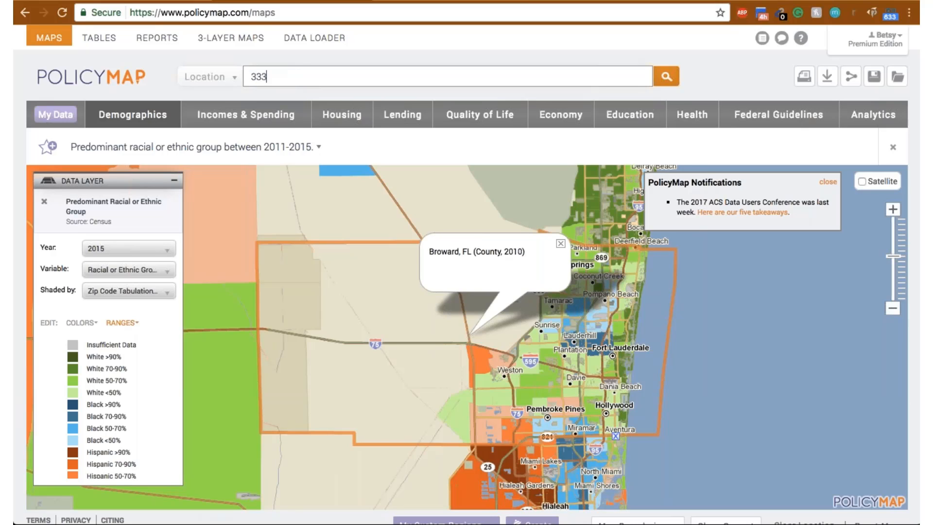
type("14")
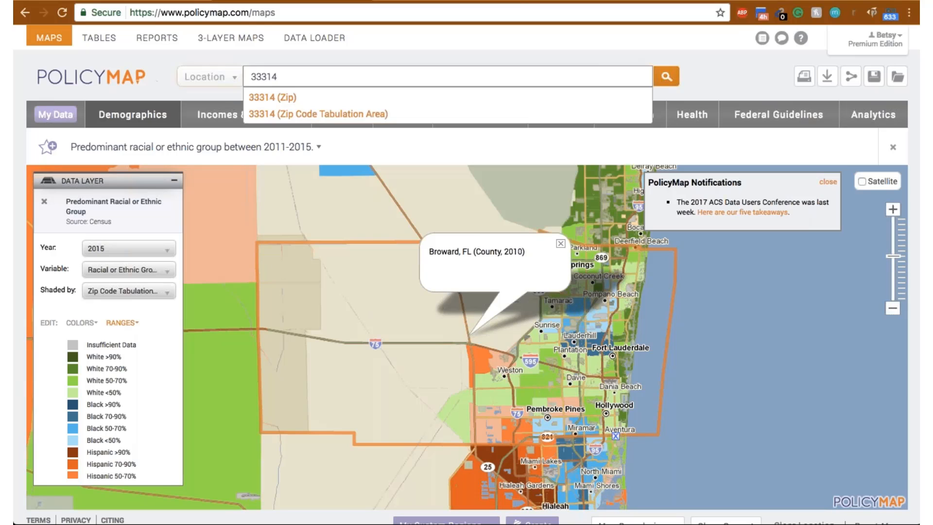
left_click(269, 97)
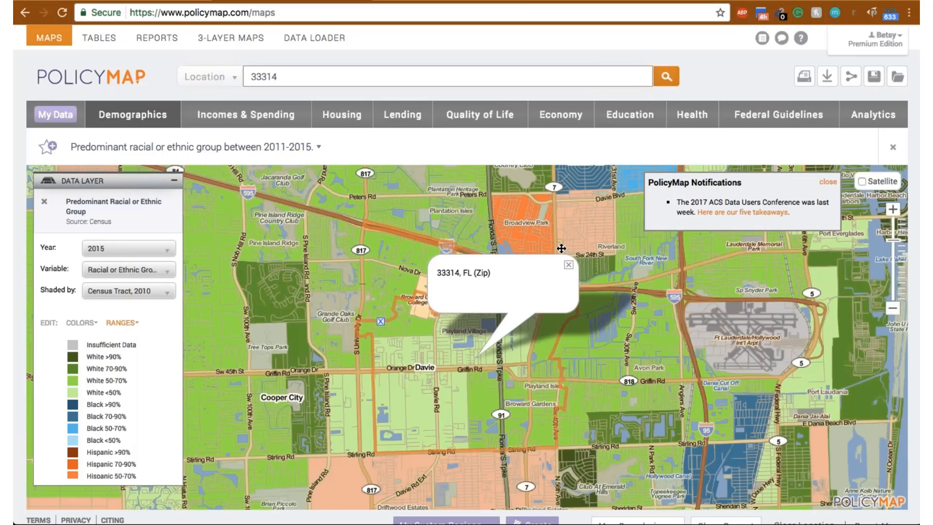
left_click(568, 265)
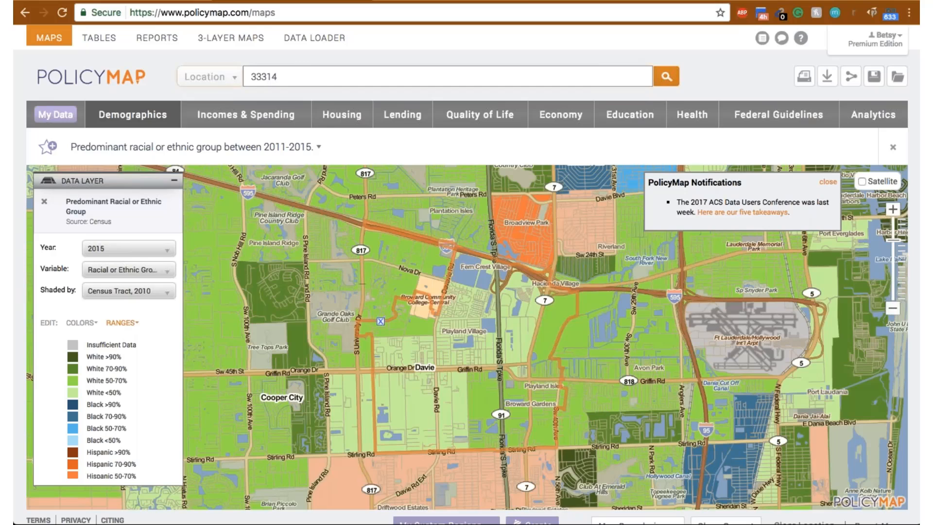
- Examine the predominant racial or ethnic groups in and around zip code 33314, and dismiss the notifications box
left_click(227, 82)
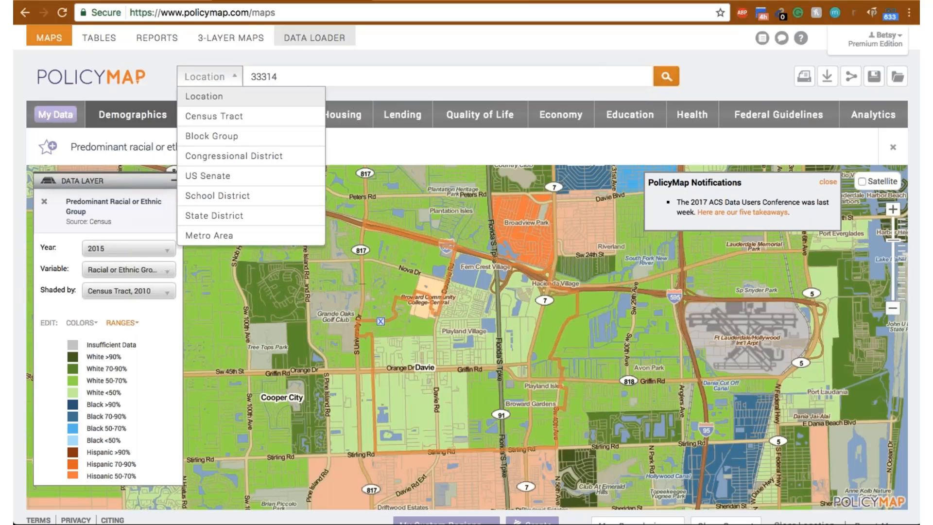
left_click(321, 76)
left_click(892, 308)
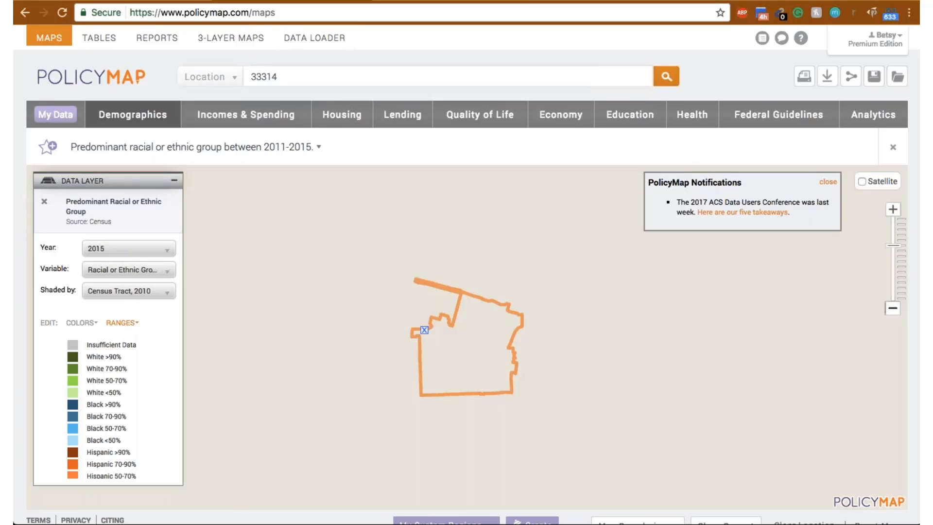
left_click_drag(507, 342, 669, 338)
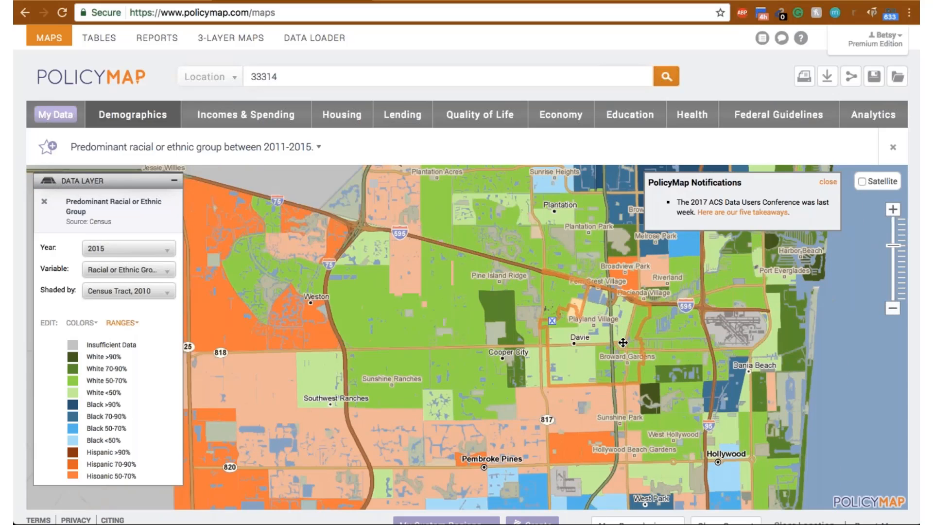
scroll(624, 338, "up", 3)
left_click_drag(545, 381, 396, 344)
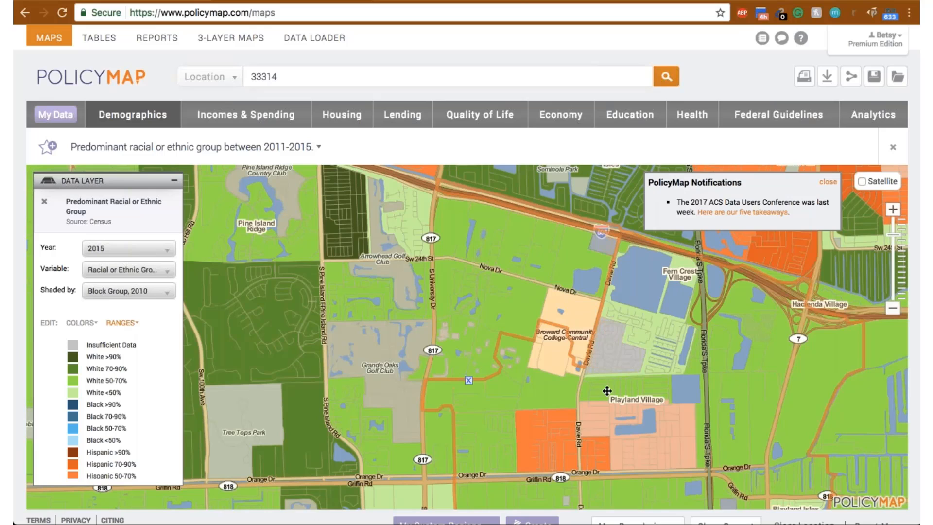
left_click_drag(607, 390, 542, 381)
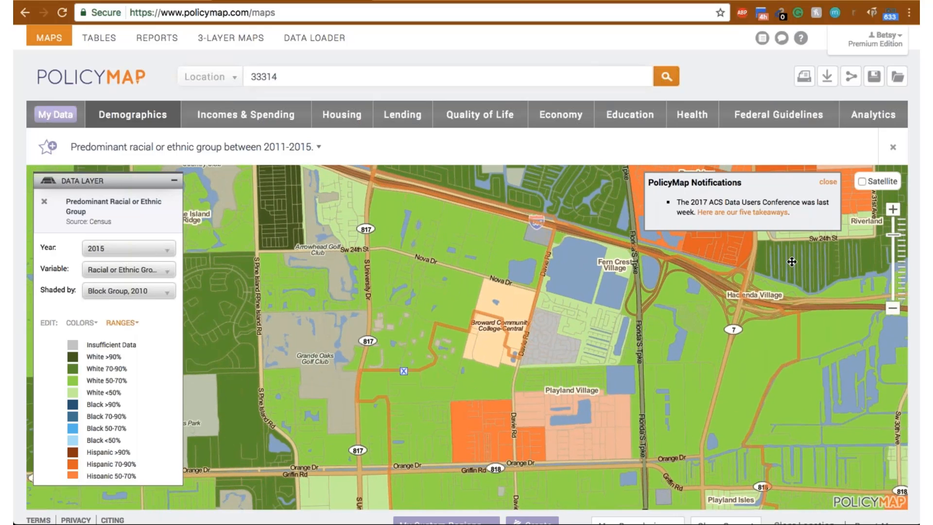
left_click(827, 184)
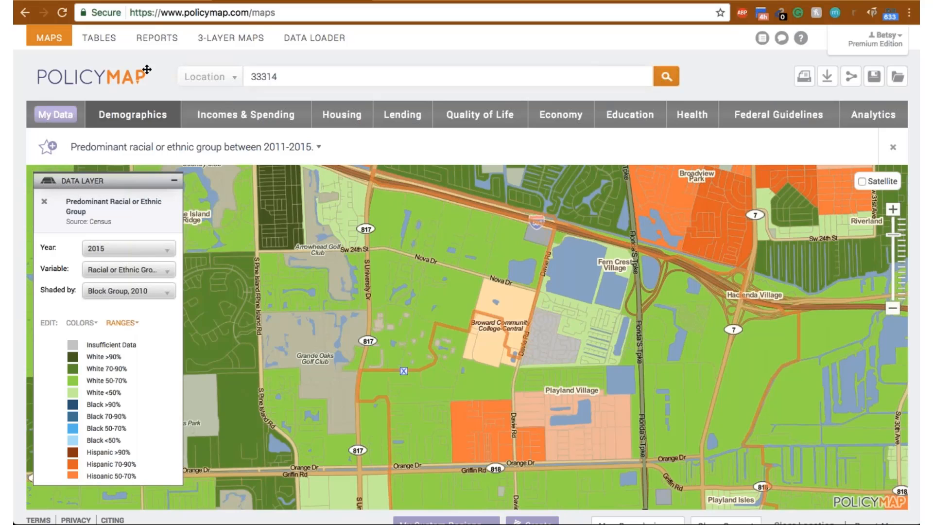
left_click(131, 119)
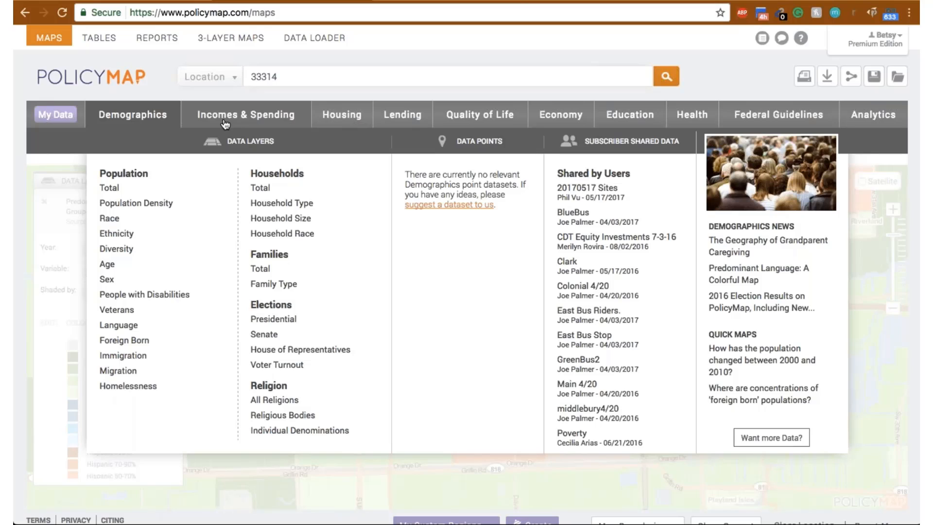
mouse_move(273, 321)
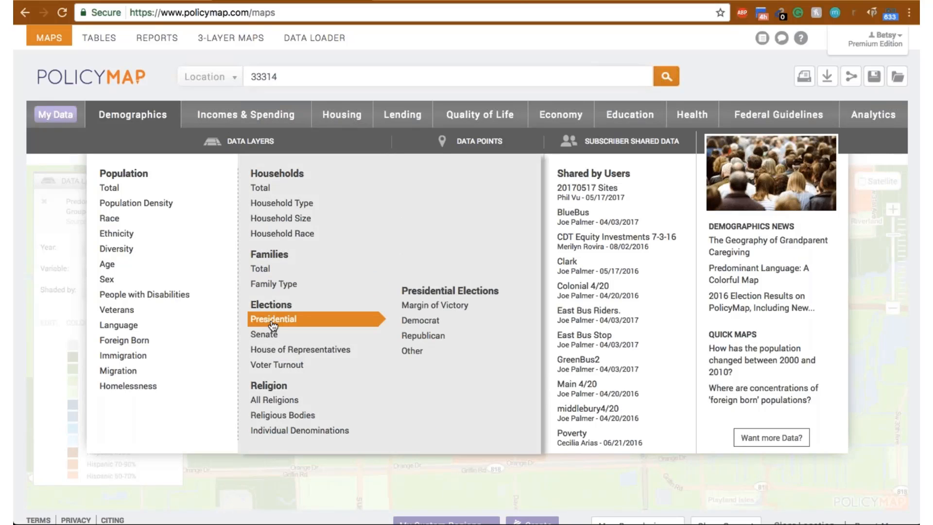
mouse_move(278, 363)
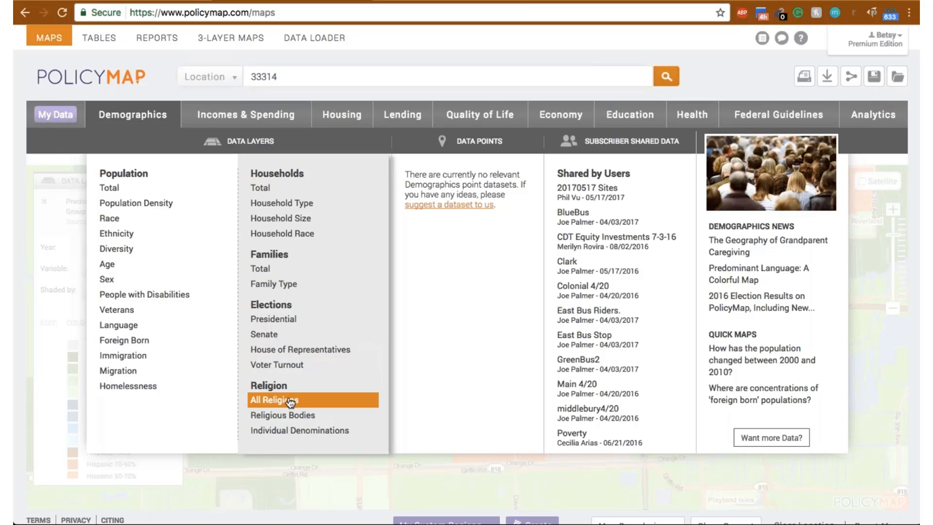
mouse_move(302, 416)
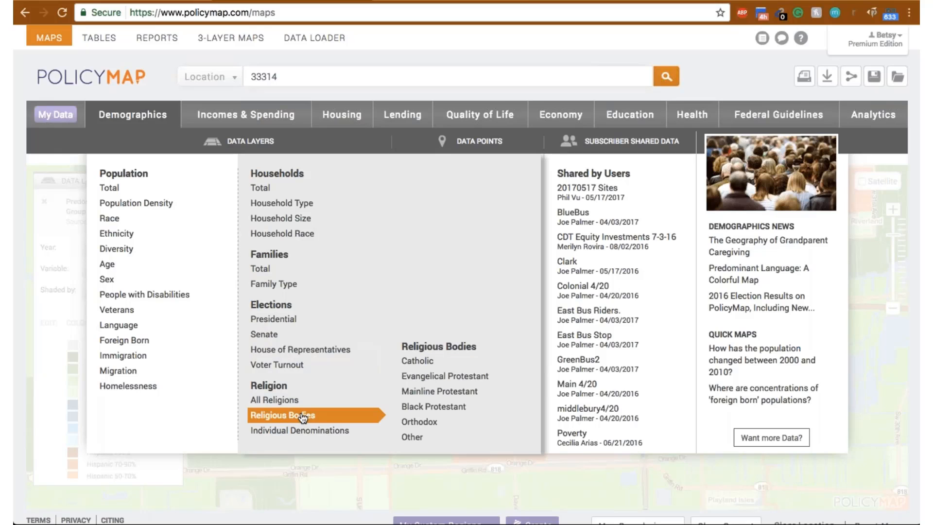
mouse_move(311, 433)
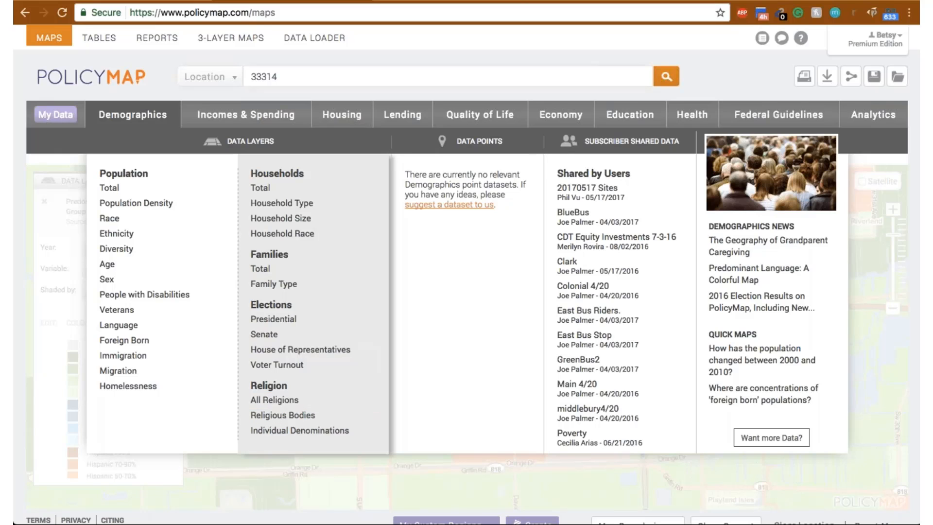
- Display the People in Poverty by age layer for Age 65 or Older from Incomes & Spending around zip code 33314
mouse_move(246, 115)
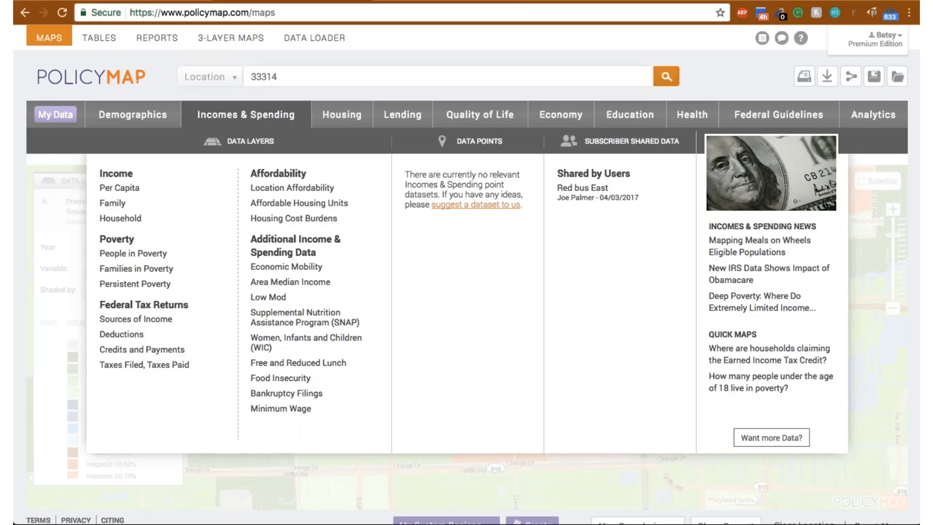
mouse_move(154, 256)
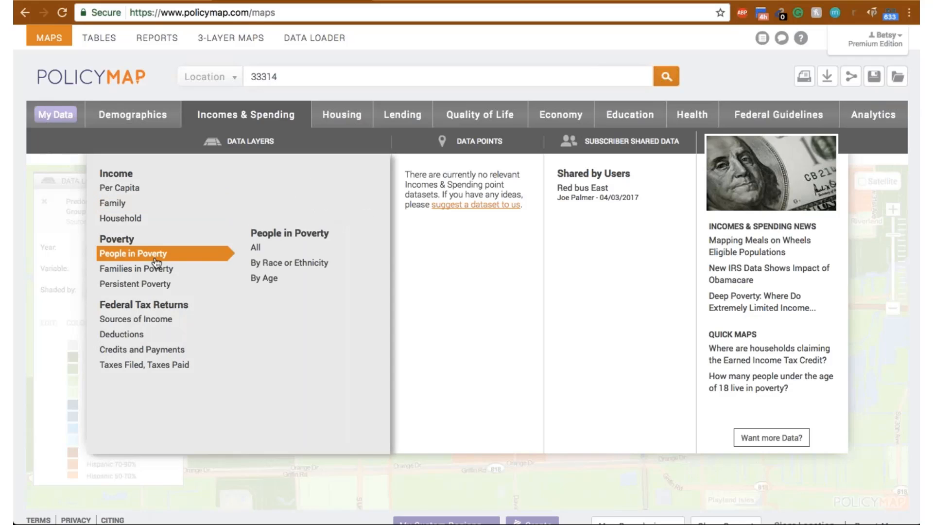
mouse_move(286, 265)
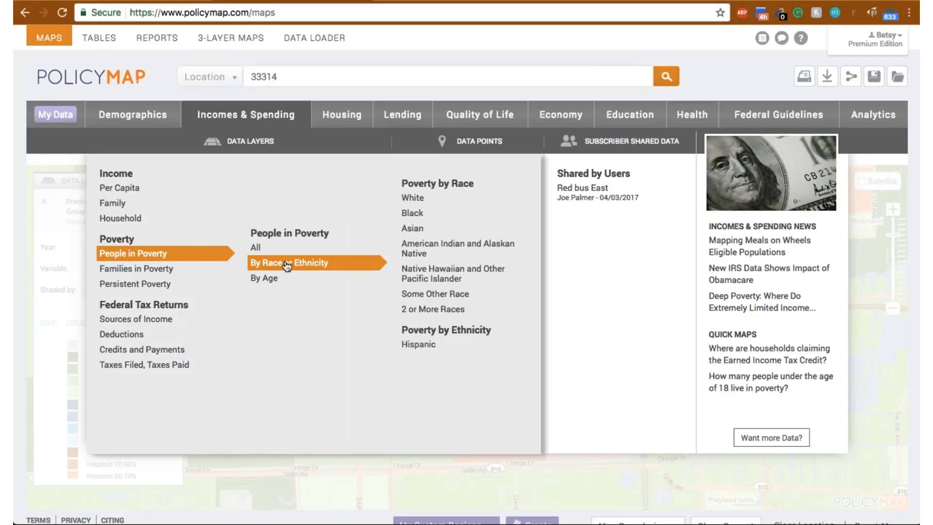
mouse_move(286, 281)
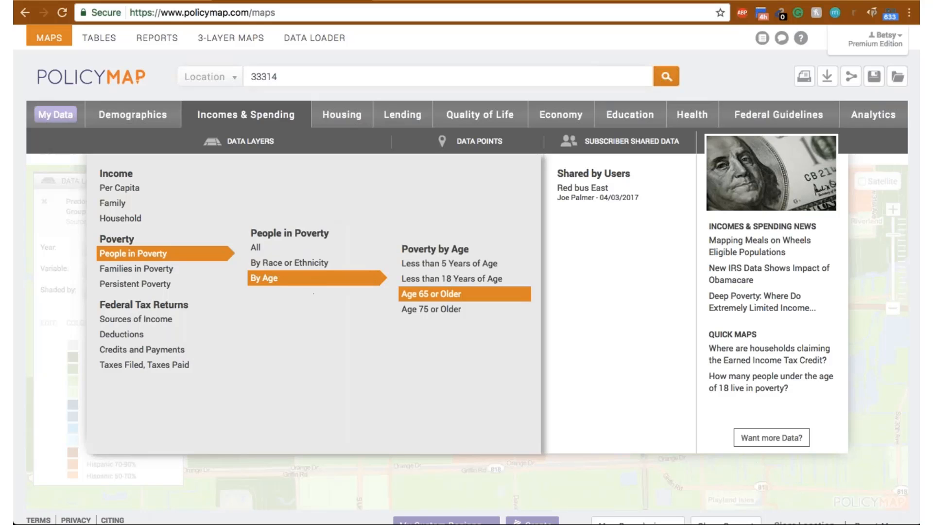
left_click(427, 295)
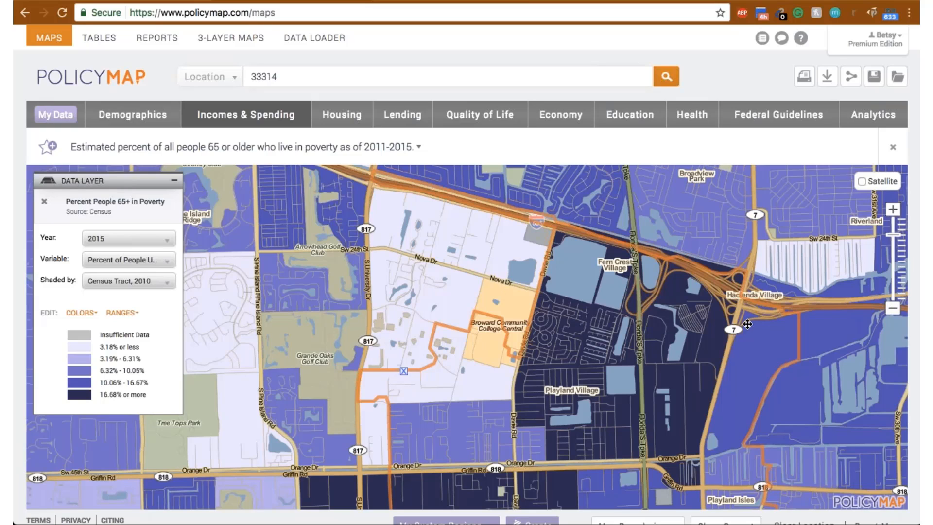
left_click(892, 307)
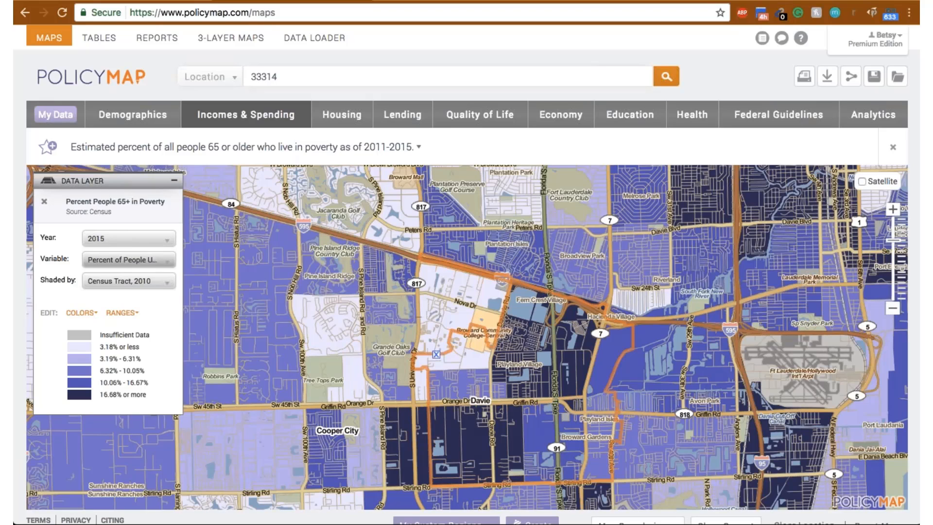
- Review the senior poverty layer's variable and shading options, and inspect the poverty figures for the dark census tract east of Playland Village
left_click(165, 261)
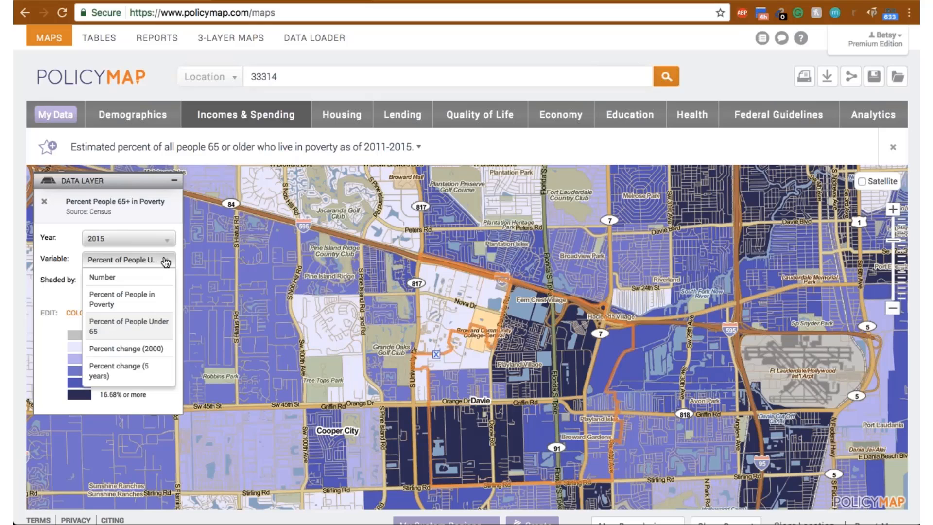
left_click(165, 262)
left_click(167, 282)
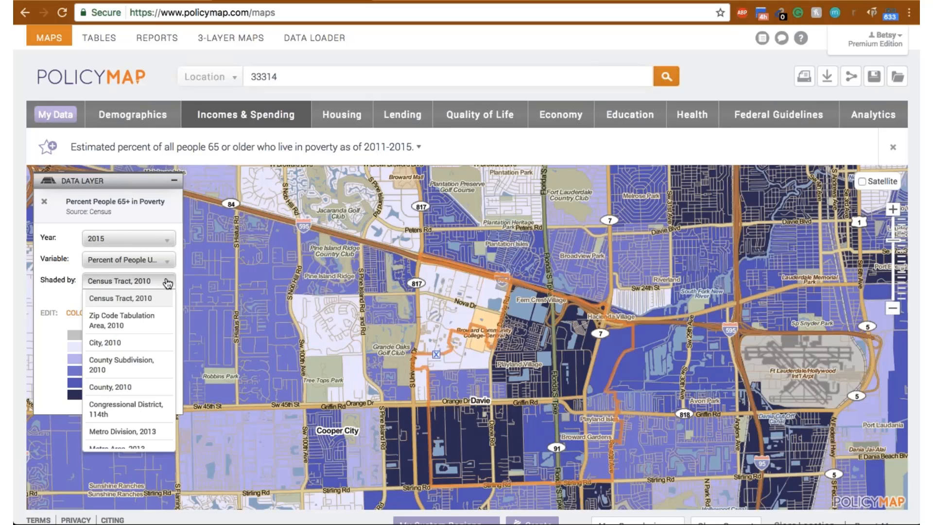
left_click(168, 282)
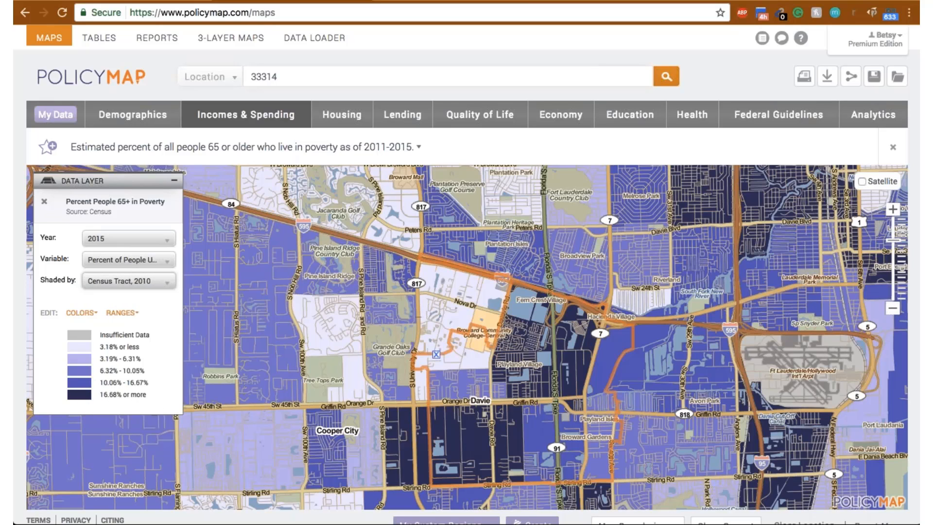
left_click(573, 368)
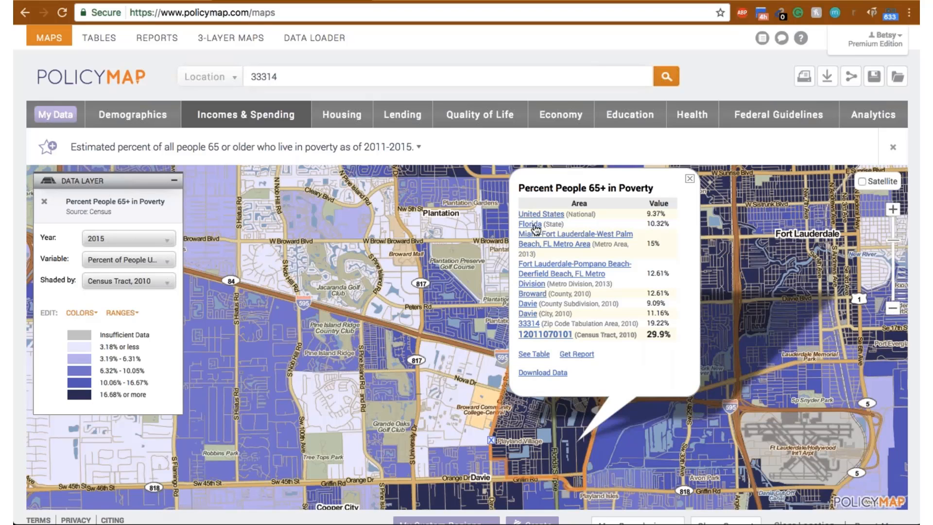
left_click(689, 179)
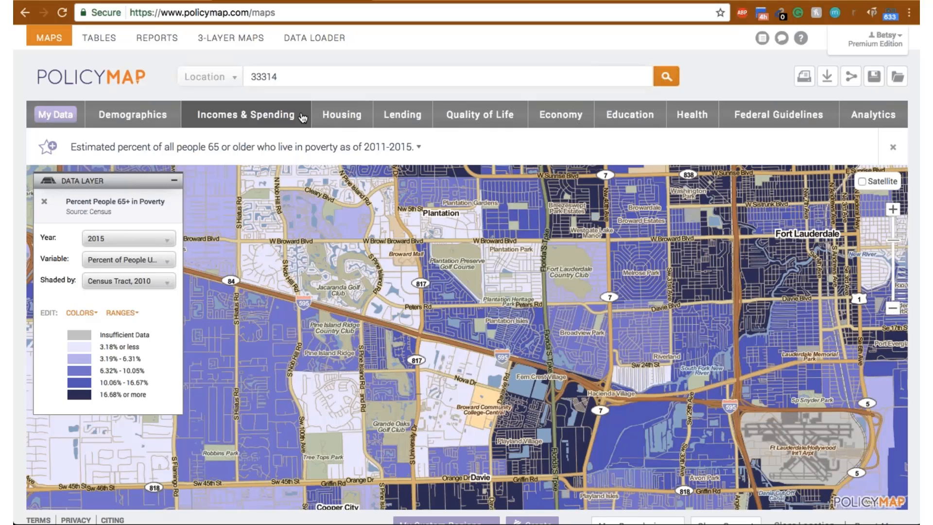
- Display the Location Affordability layer for Very Low-Income Individual, Housing and Transportation, and inspect the figures for the census tract north of Tree Tops Park
left_click(278, 120)
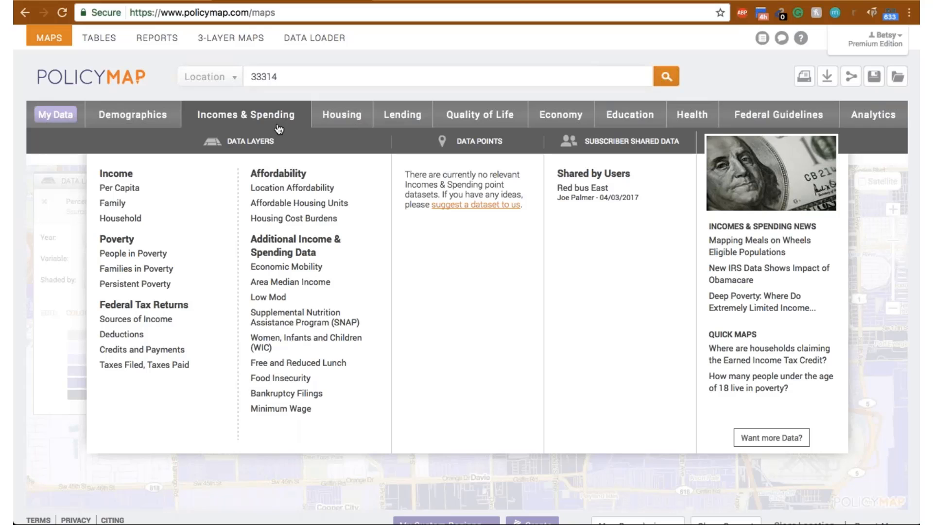
mouse_move(296, 349)
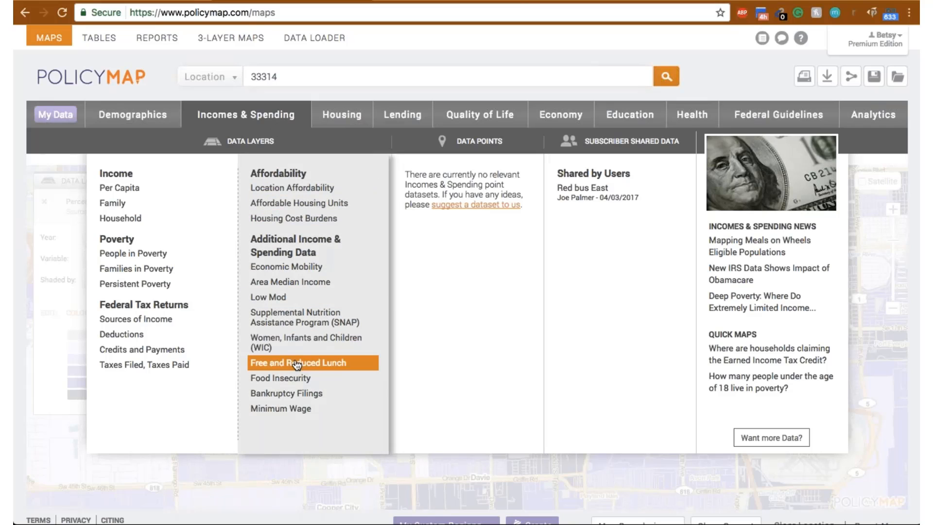
mouse_move(290, 313)
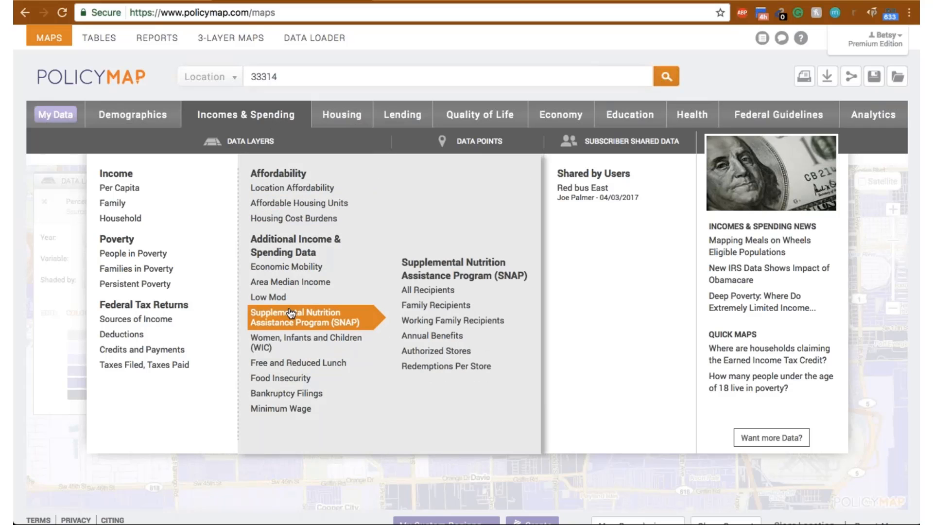
mouse_move(284, 288)
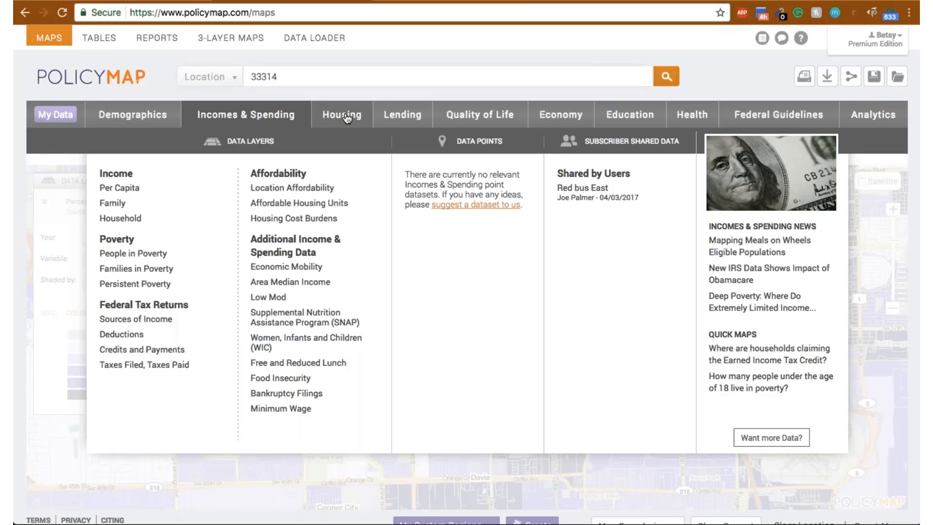
mouse_move(328, 190)
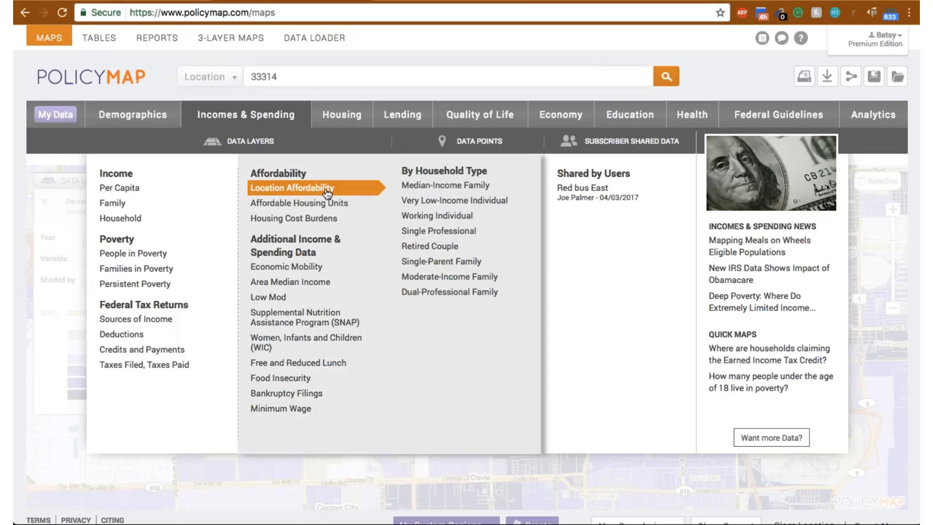
mouse_move(433, 203)
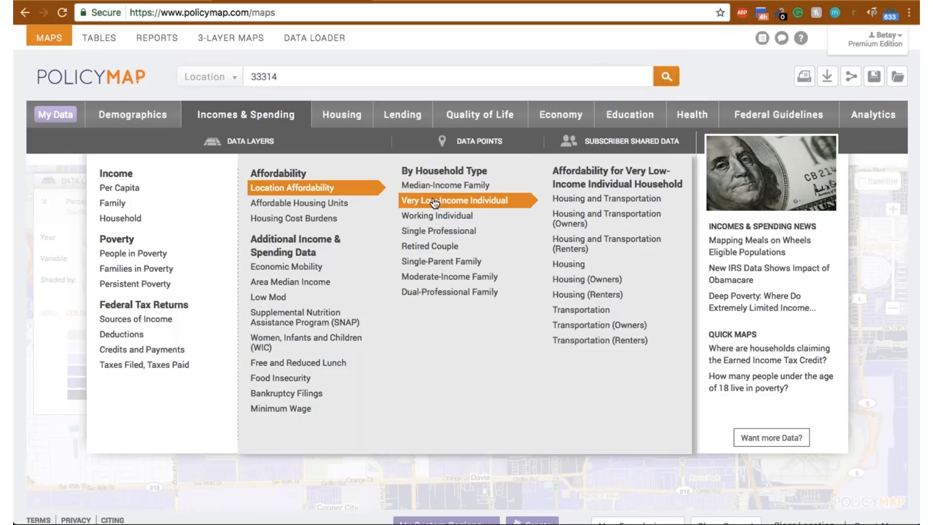
left_click(602, 203)
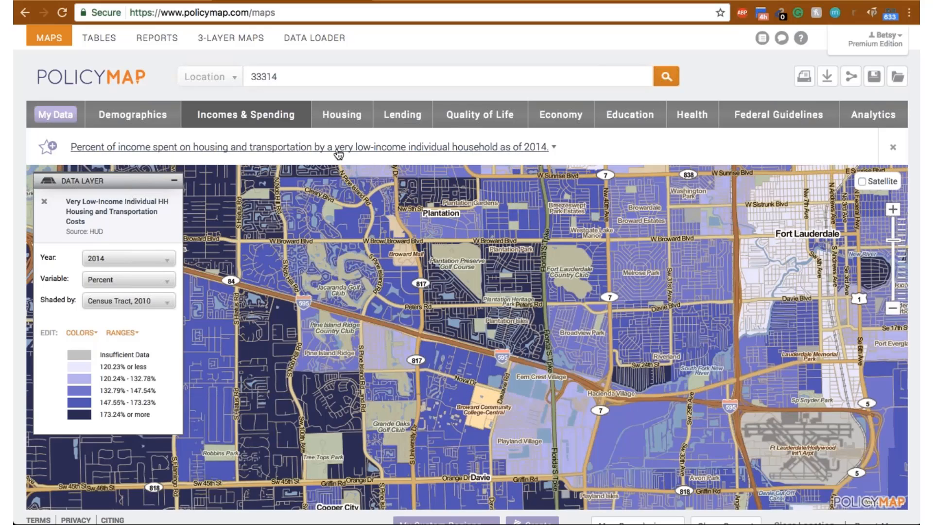
left_click(323, 421)
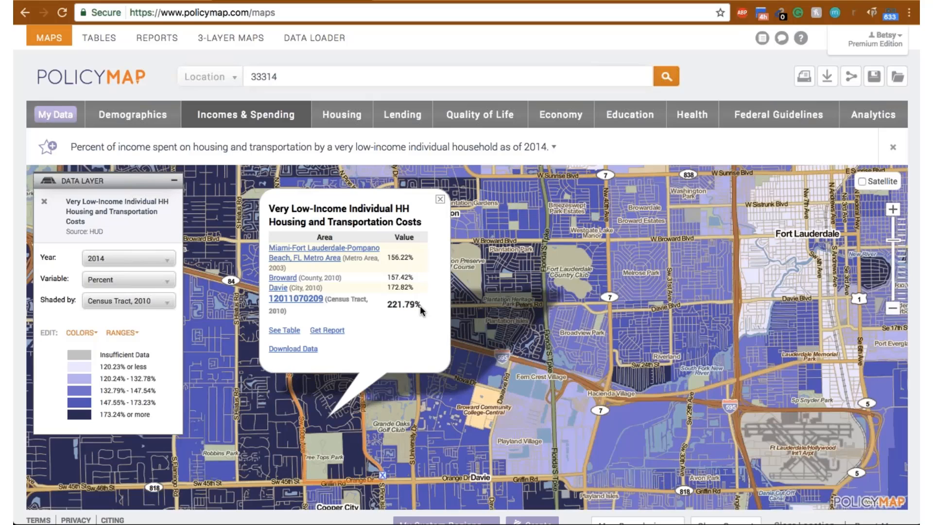
left_click(440, 199)
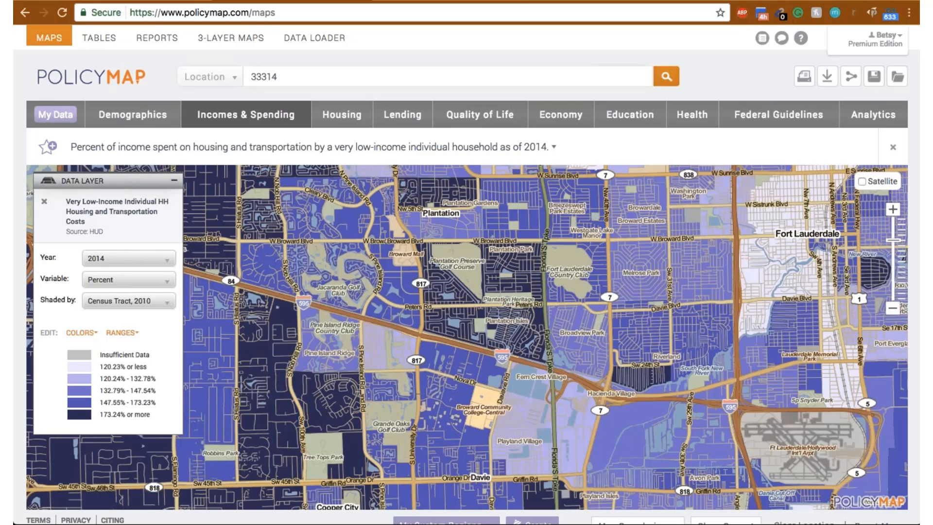
- Display the Vacant layer for Residential Properties from the Valassis Lists housing vacancy data, and inspect a census tract's figures in Plantation
left_click(335, 114)
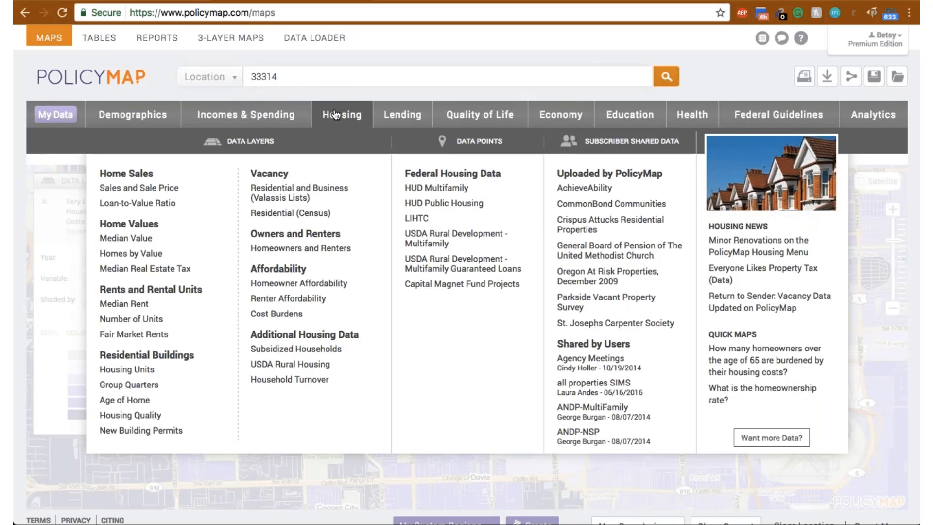
mouse_move(316, 193)
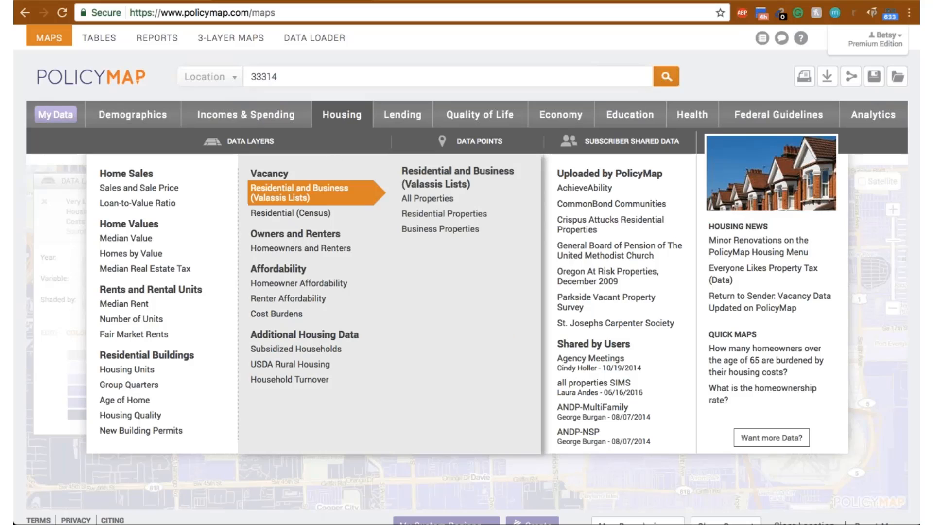
mouse_move(407, 198)
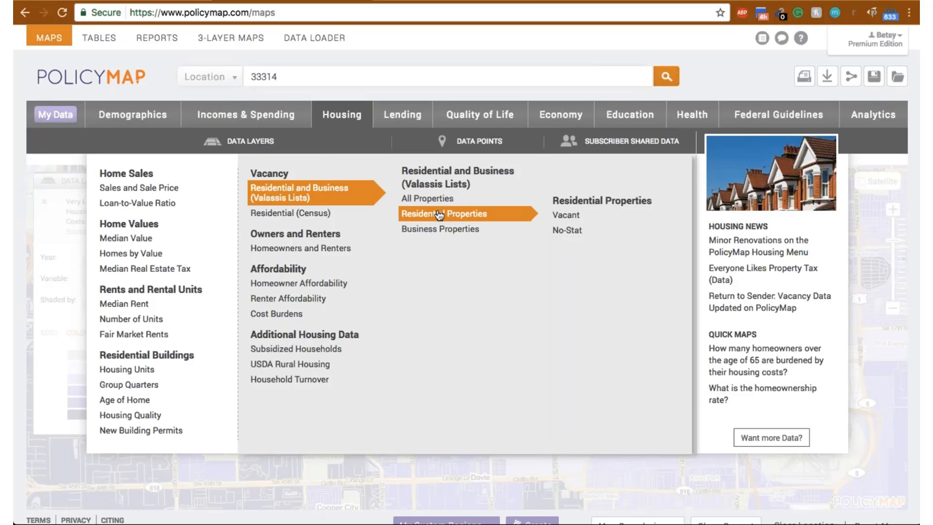
mouse_move(441, 229)
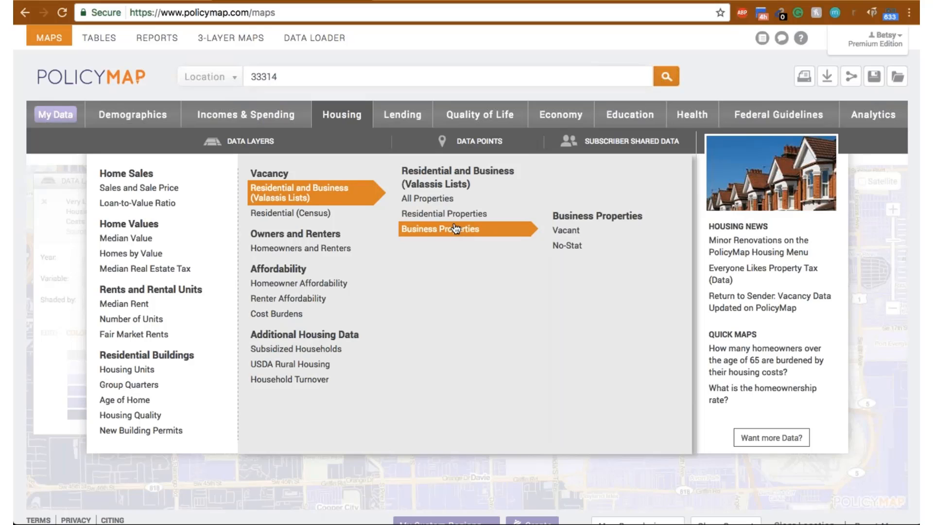
mouse_move(467, 216)
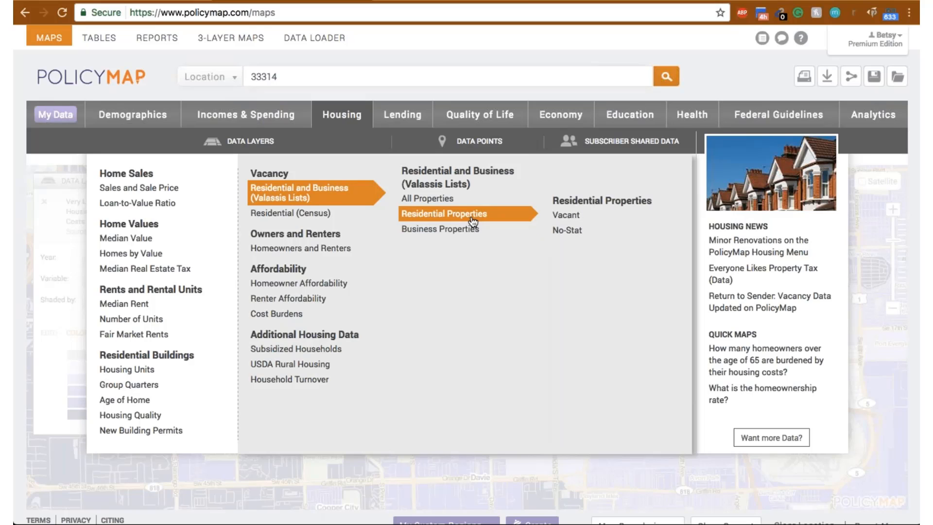
left_click(581, 218)
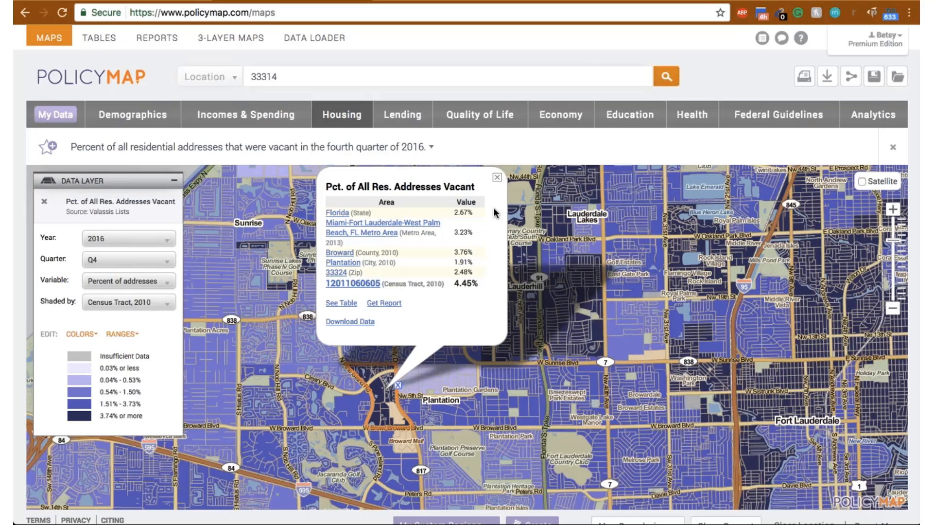
left_click(496, 178)
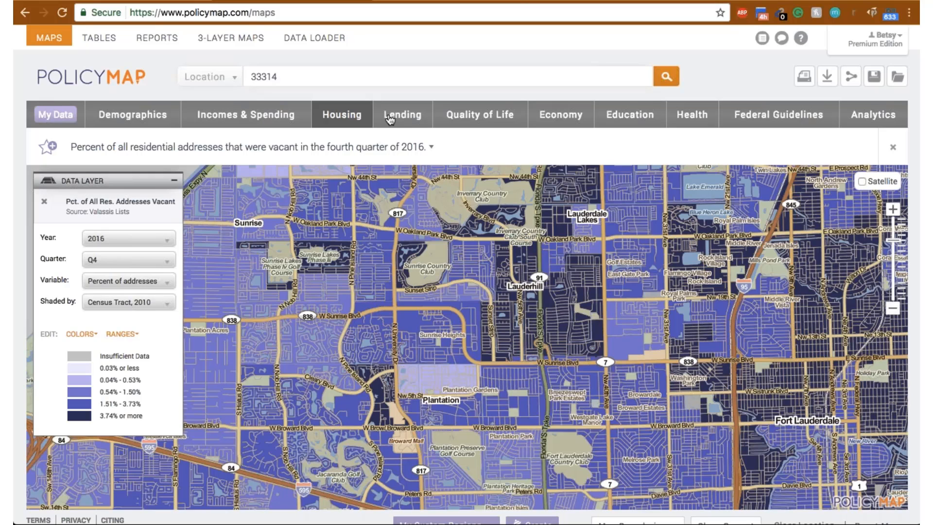
- Look over the Lending and Quality of Life data, and display the Average Travel Time layer from Commute to Work
left_click(407, 118)
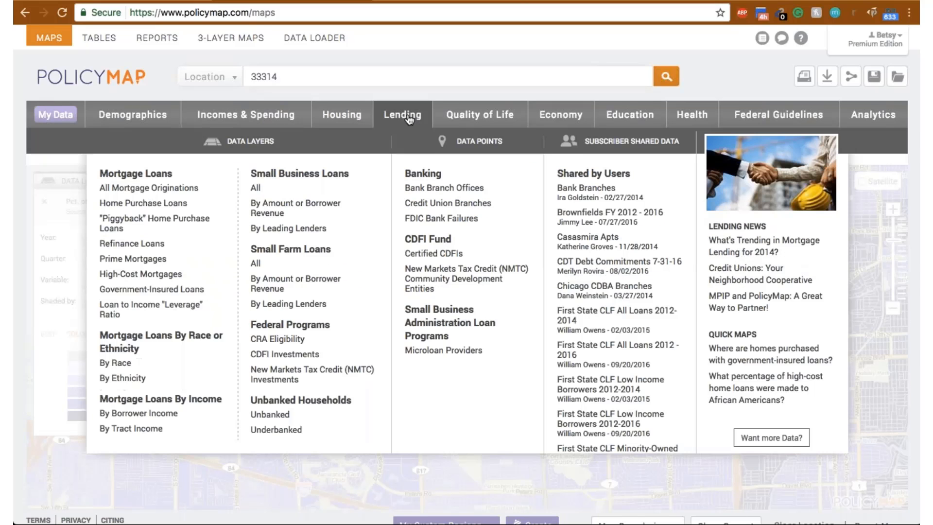
left_click(477, 120)
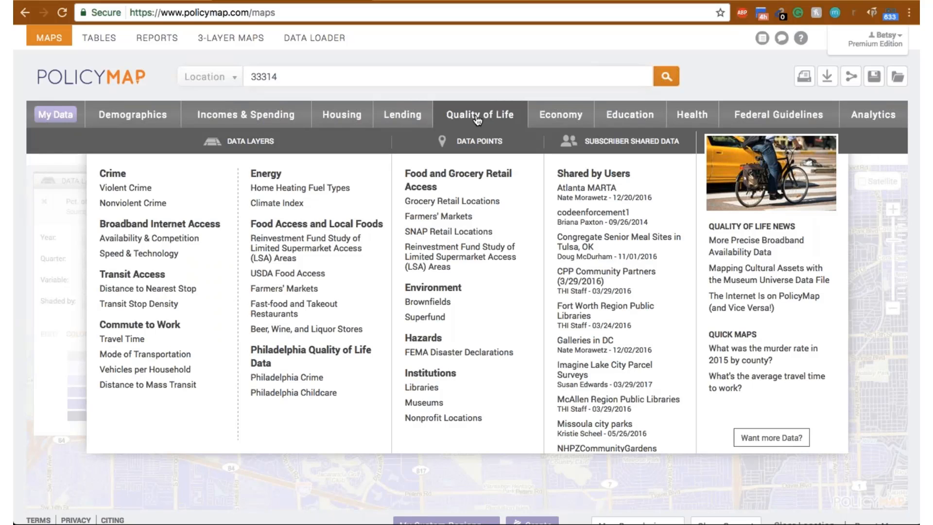
mouse_move(183, 238)
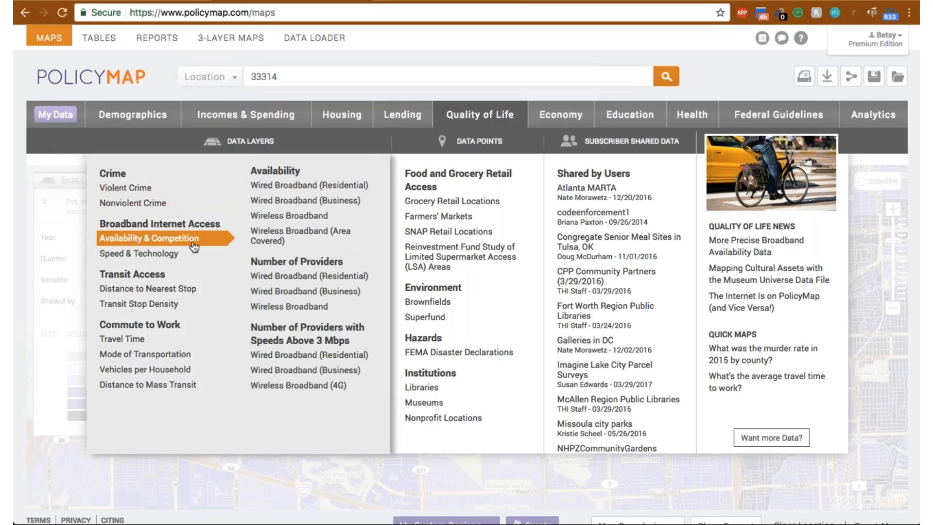
mouse_move(196, 254)
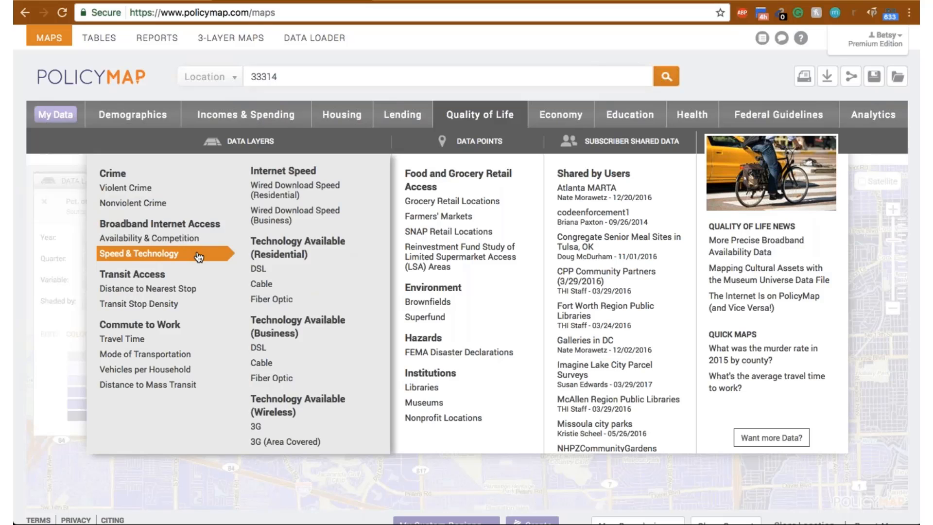
mouse_move(208, 291)
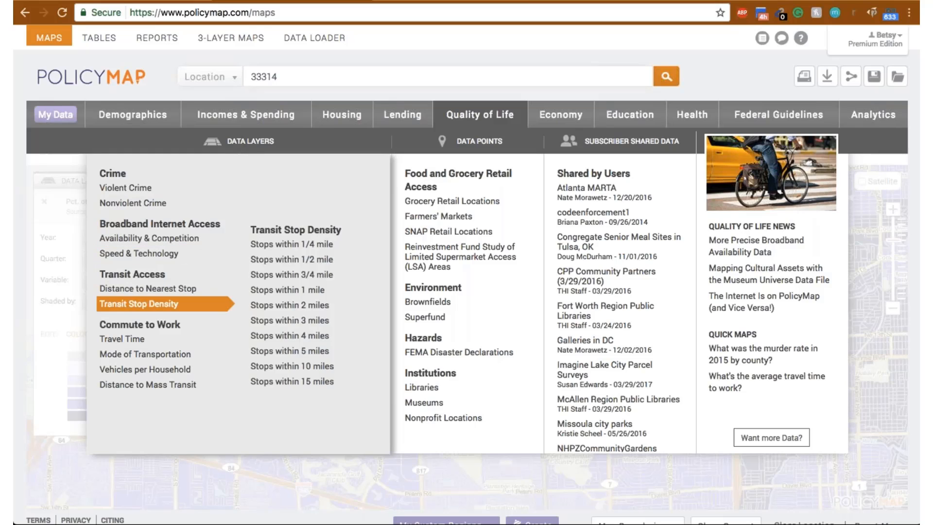
mouse_move(204, 338)
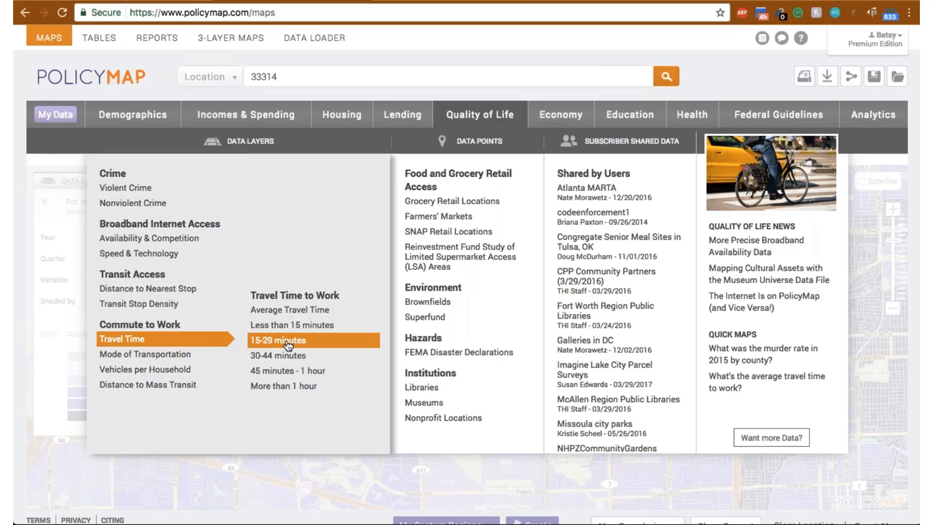
left_click(307, 312)
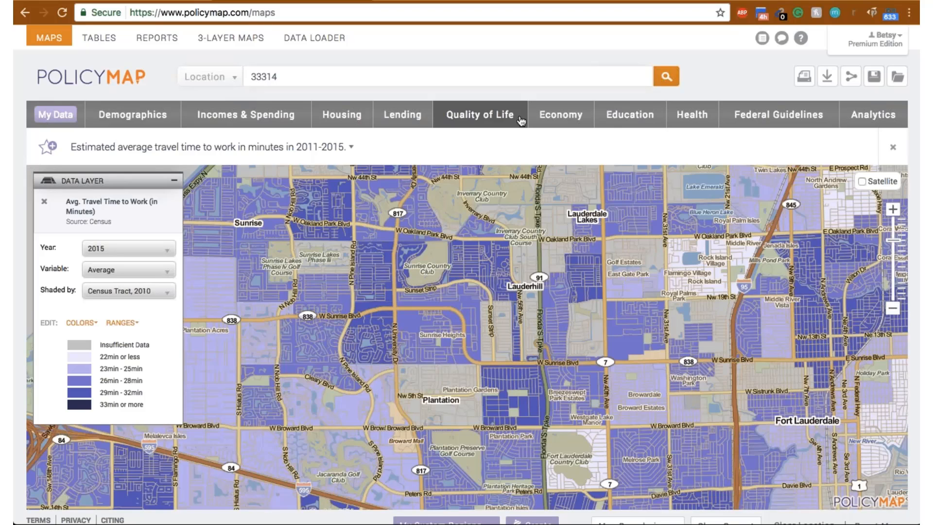
- Search locations for "fort la" and go to Fort Lauderdale, FL (City) on the map
left_click_drag(385, 76, 298, 47)
type("for")
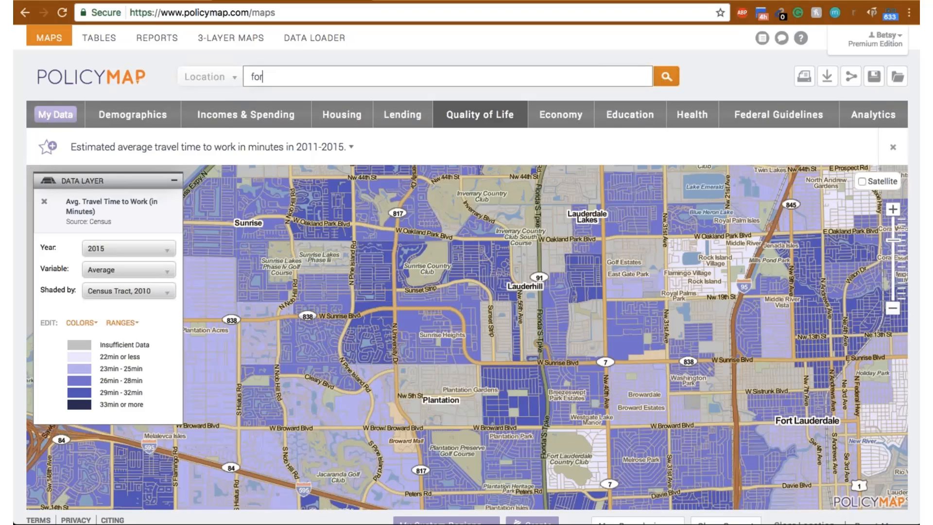
type("t ")
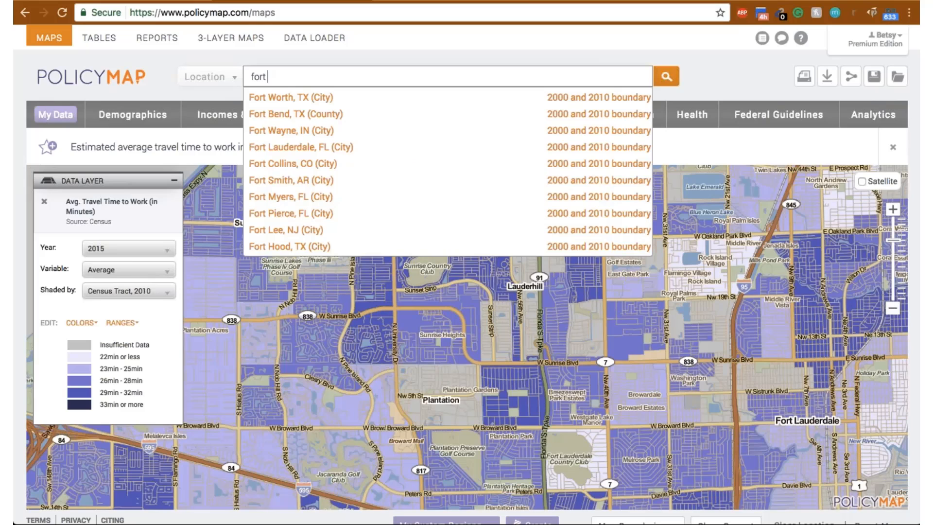
type("la")
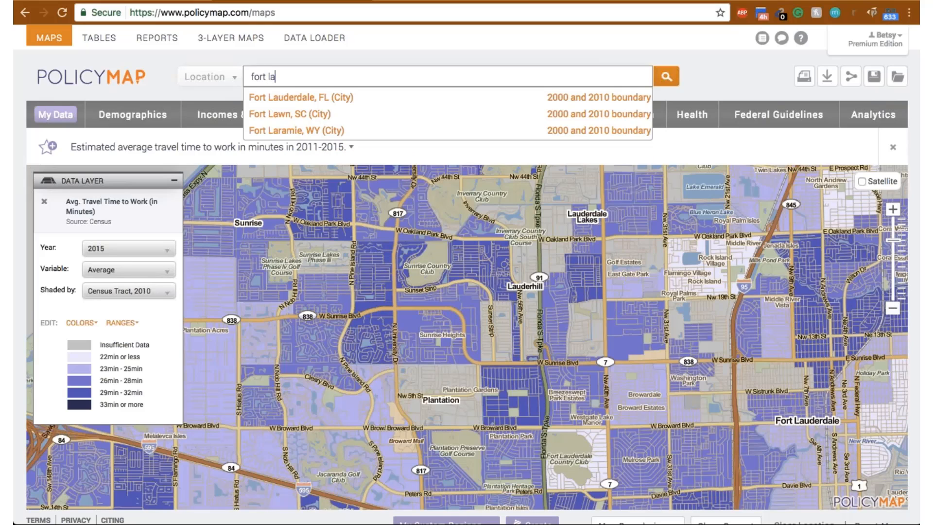
left_click(300, 92)
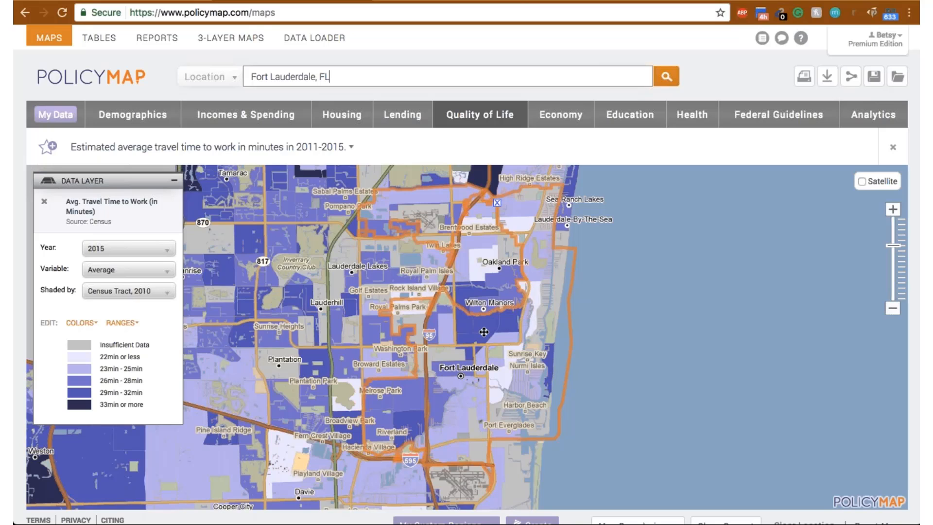
- Inspect the average travel time to work for the census tract at Wilton Manors and the dark tract along I-95 near Pompano Beach
left_click(491, 312)
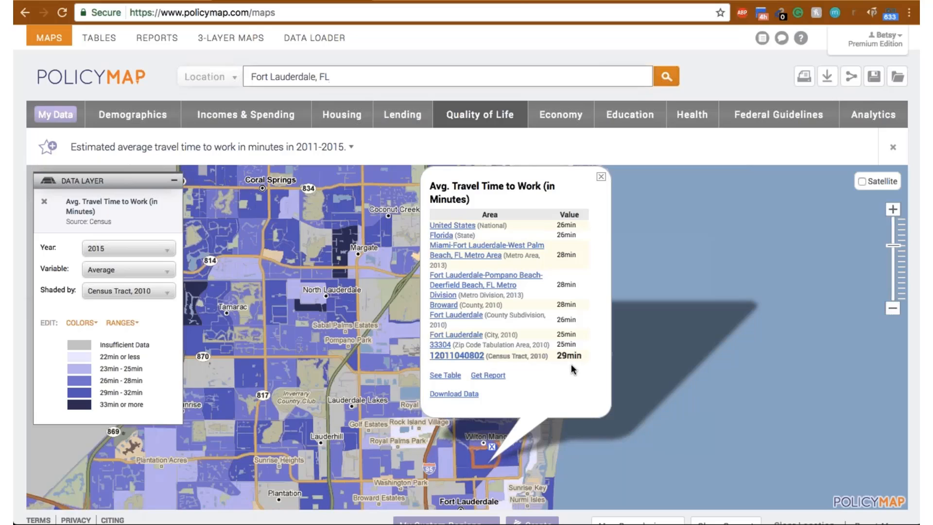
left_click(601, 176)
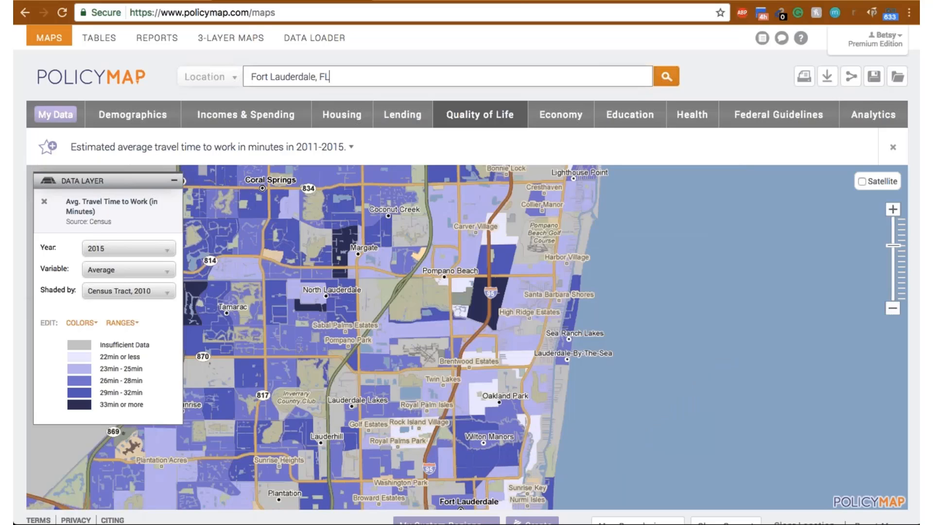
left_click(496, 302)
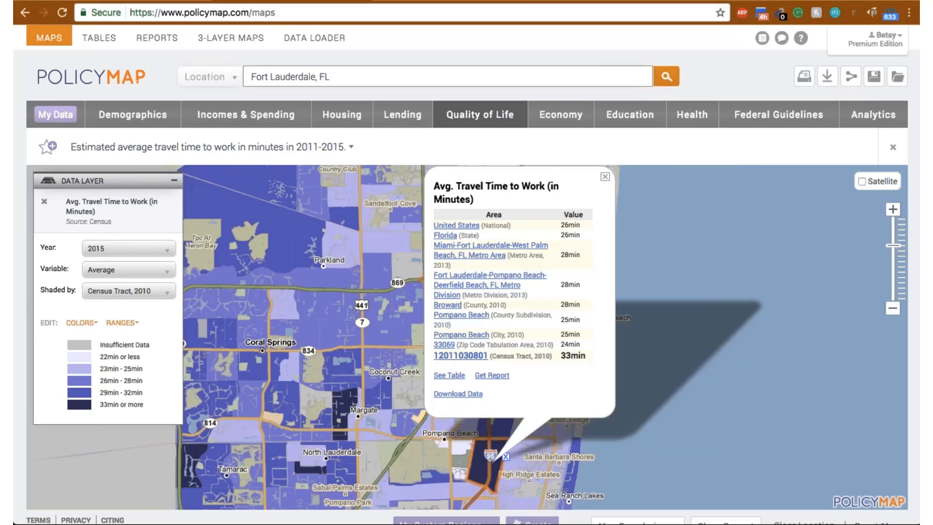
- Display the residential Wired Broadband layer from Broadband Internet Access availability, and inspect a no-broadband block south of Pompano Beach
left_click(605, 176)
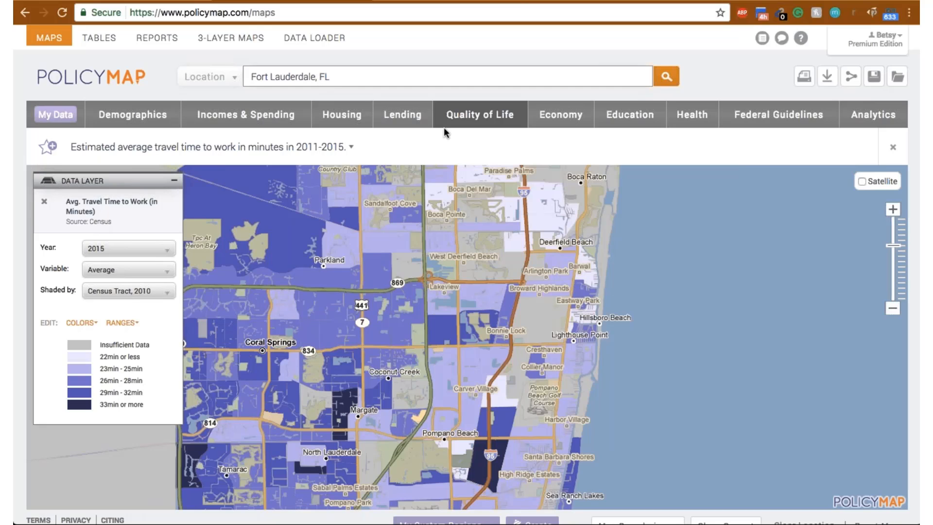
left_click(472, 115)
mouse_move(166, 339)
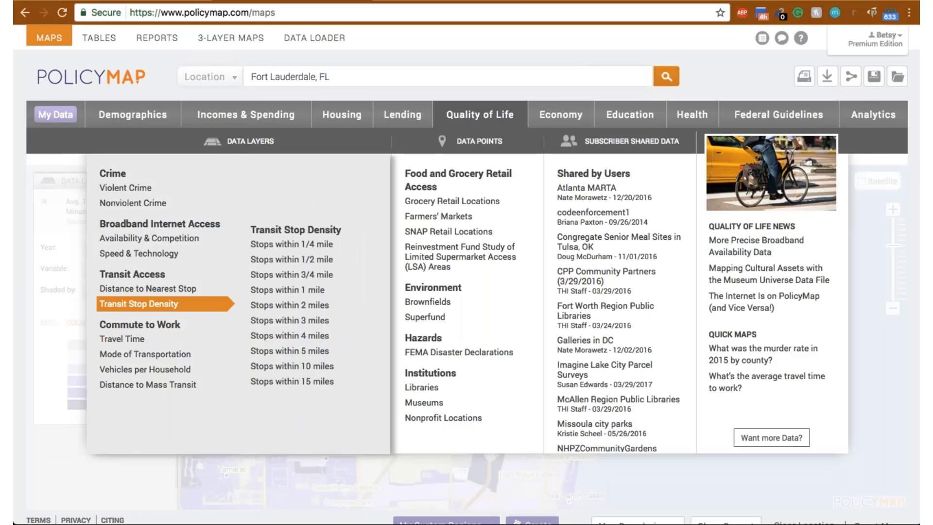
mouse_move(147, 247)
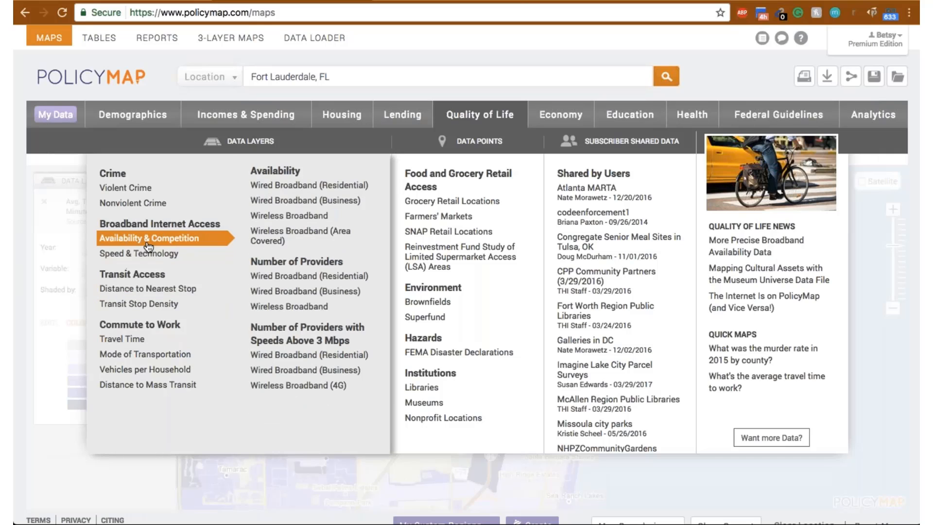
left_click(307, 188)
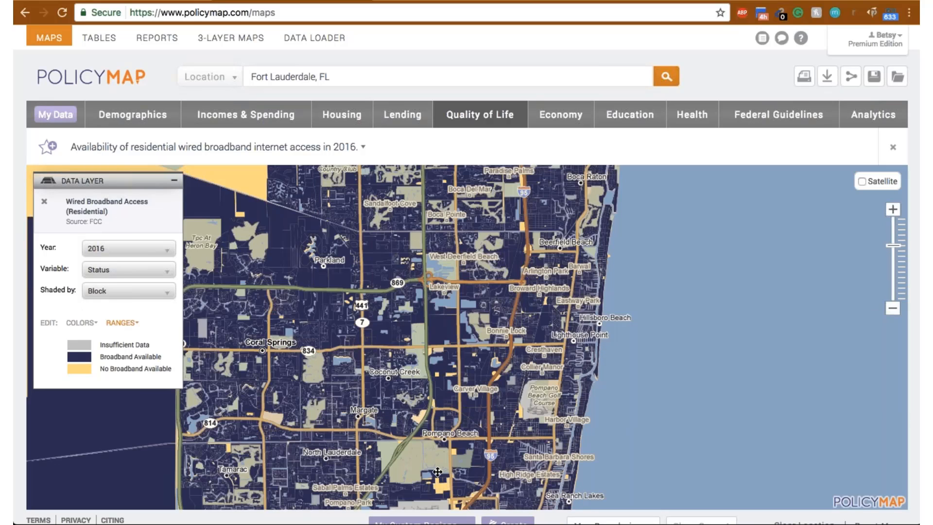
left_click(441, 486)
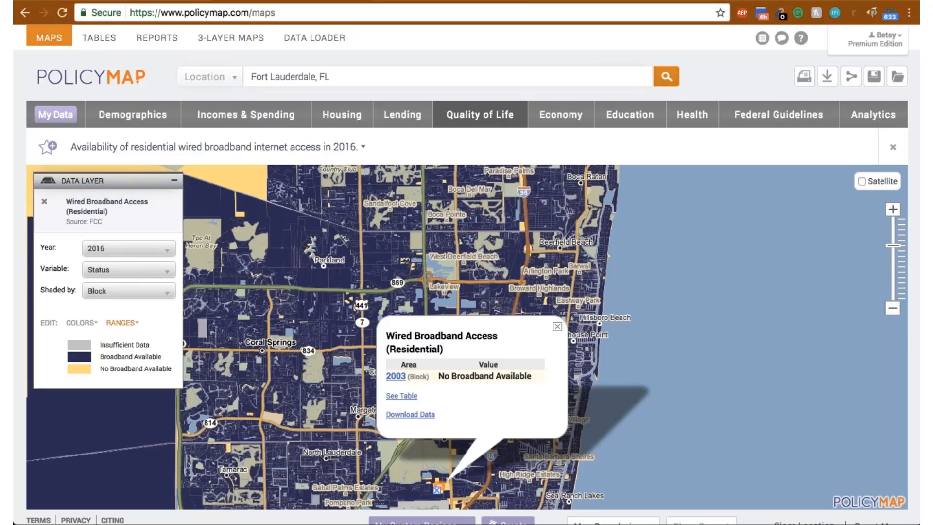
- Open the source information for the broadband layer and read the FCC Broadband Deployment Data entry in the data directory
left_click(94, 222)
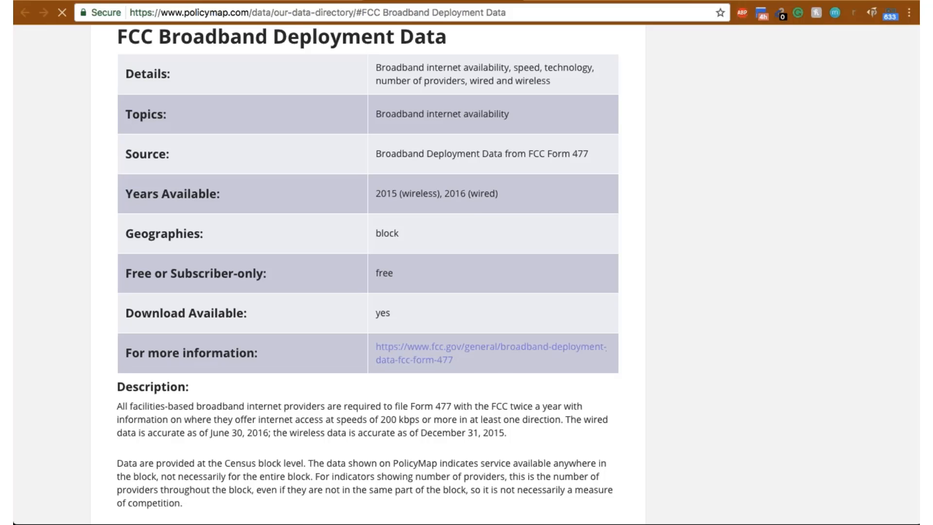
scroll(450, 351, "down", 5)
scroll(468, 300, "up", 15)
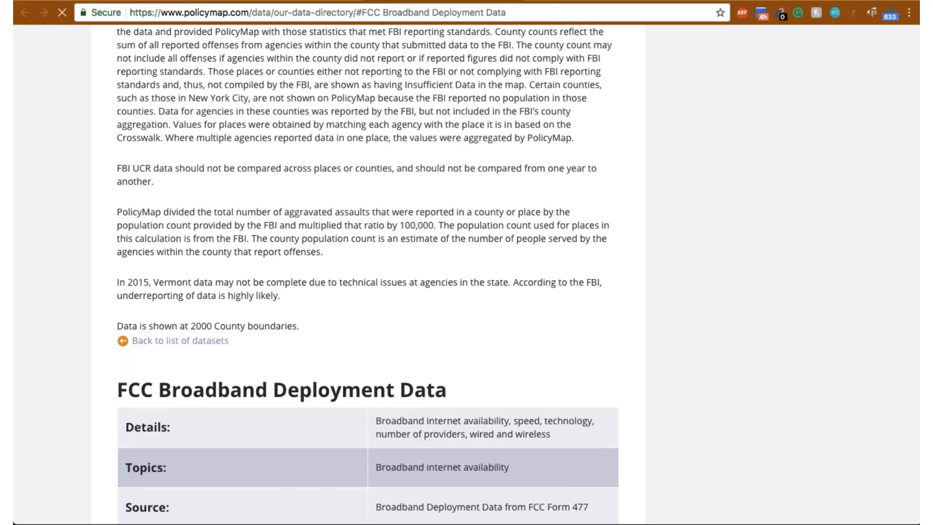
scroll(538, 235, "up", 4)
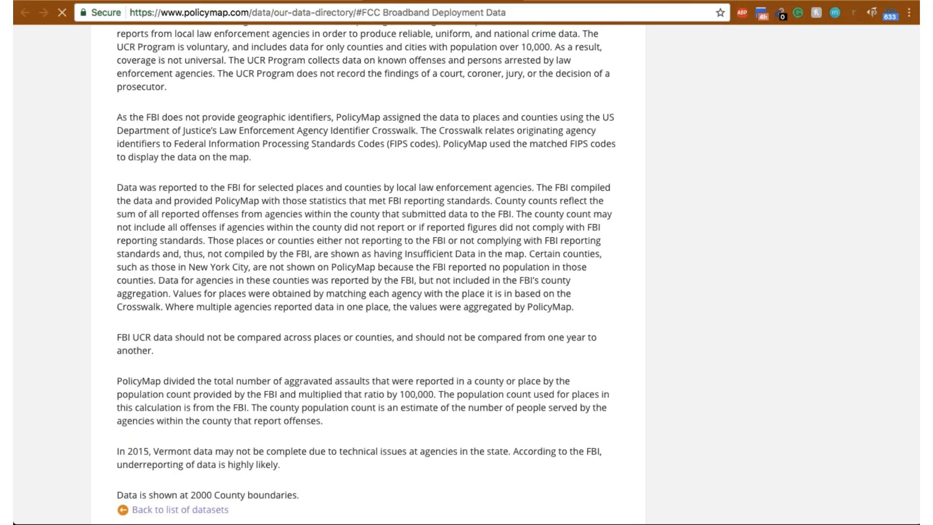
scroll(322, 127, "down", 4)
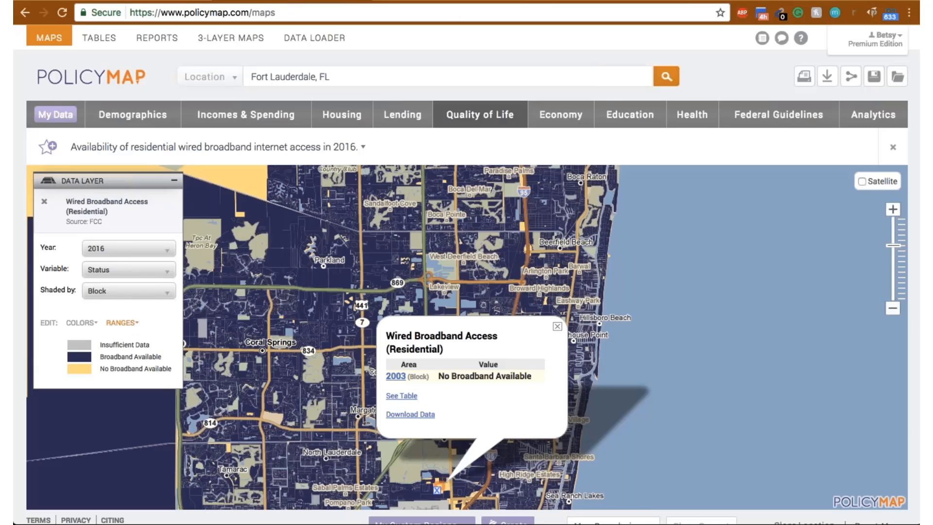
- Look over the Economy data layers and its data points for startups, small business and government spending
left_click(557, 326)
left_click(564, 113)
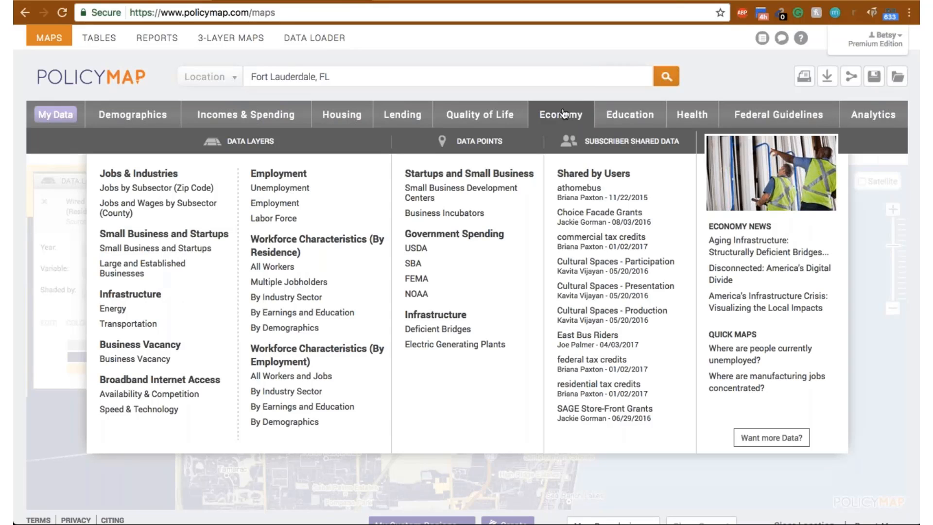
mouse_move(148, 364)
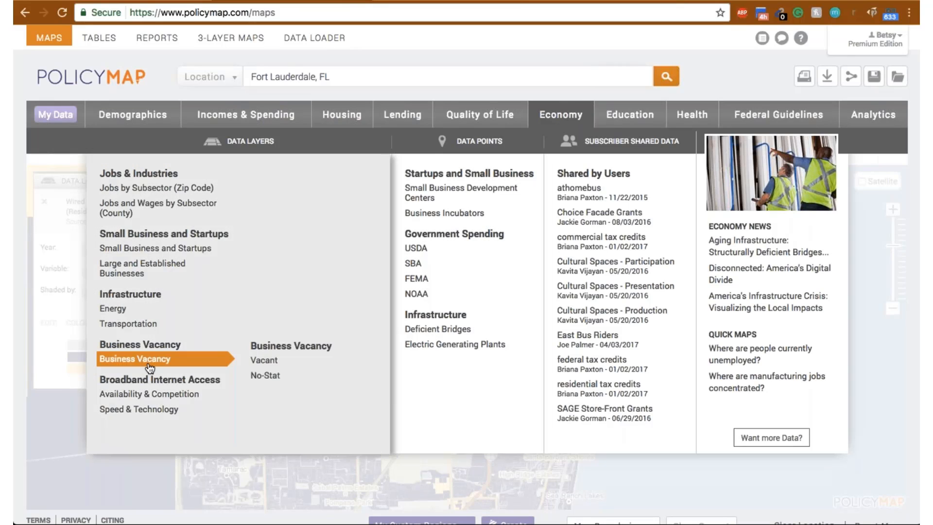
mouse_move(125, 315)
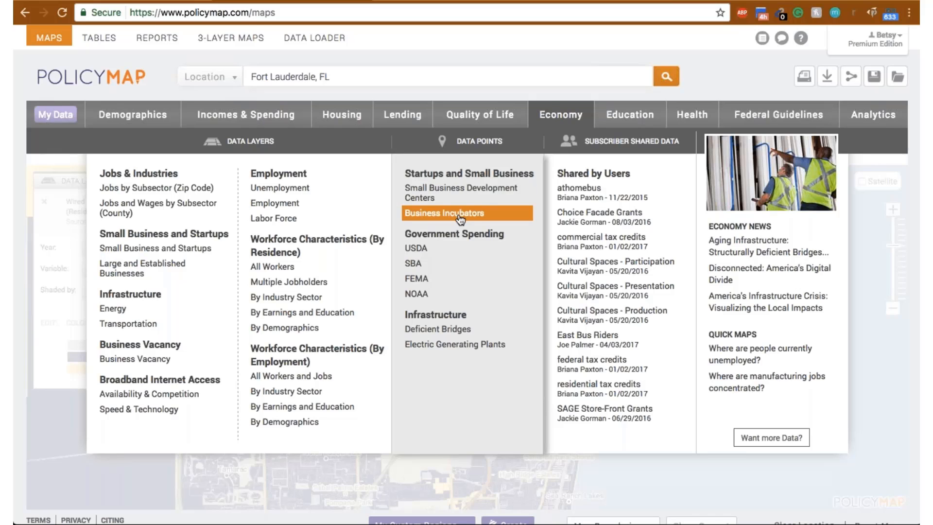
mouse_move(442, 249)
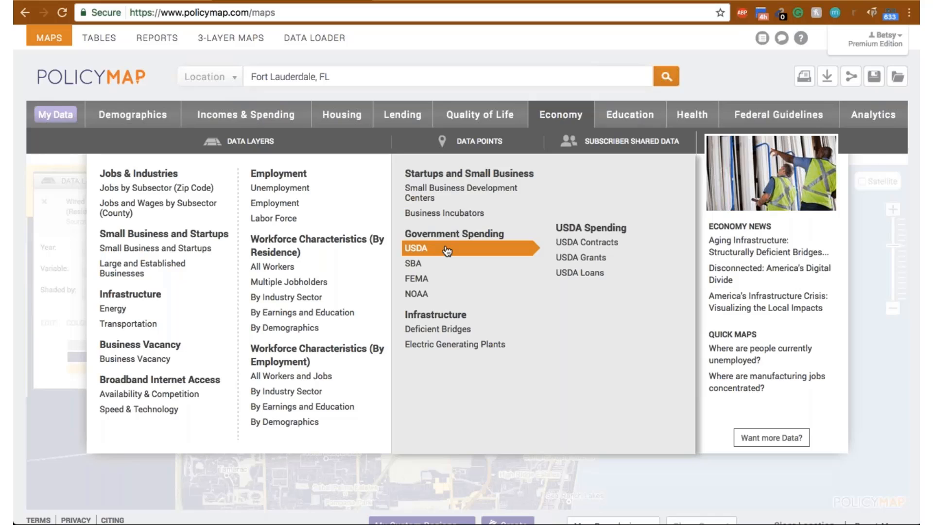
mouse_move(439, 270)
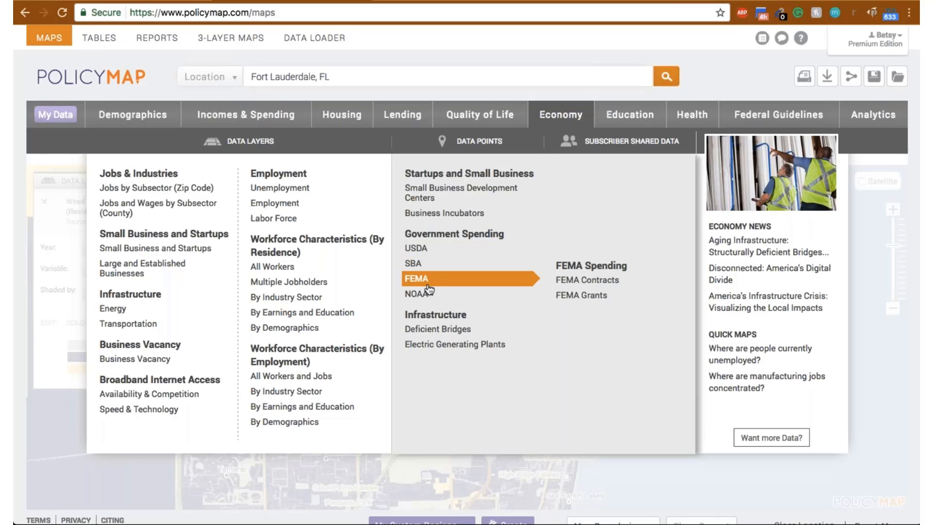
mouse_move(440, 296)
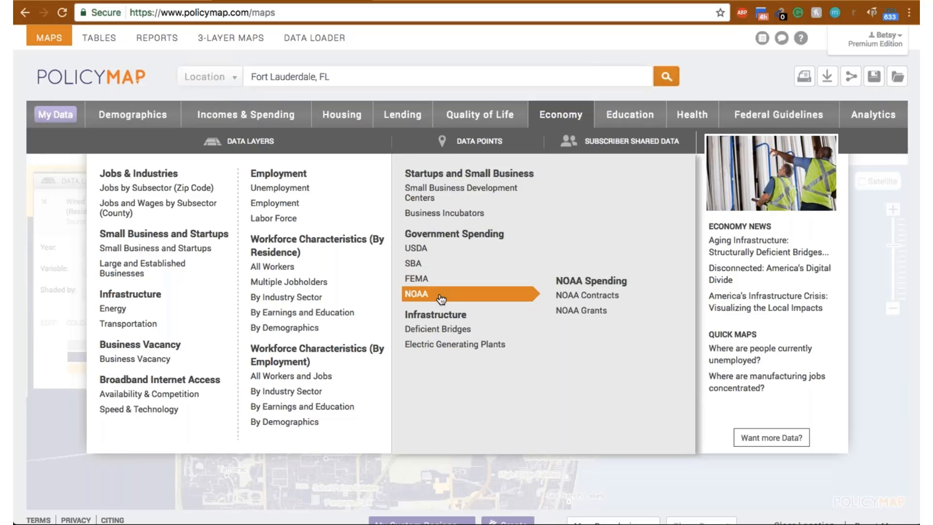
- Add the Structurally Deficient Bridges data points from Infrastructure, and remove the Wired Broadband Access layer from the map
mouse_move(444, 332)
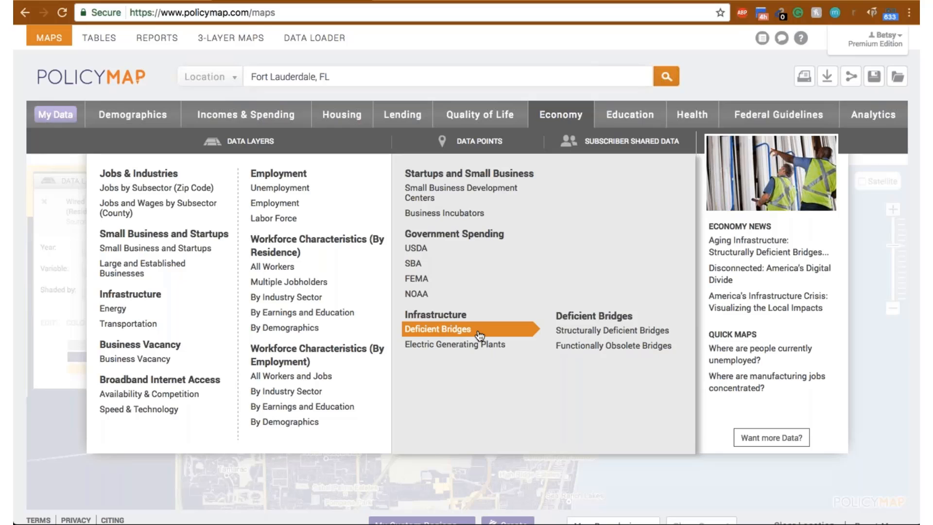
left_click(596, 332)
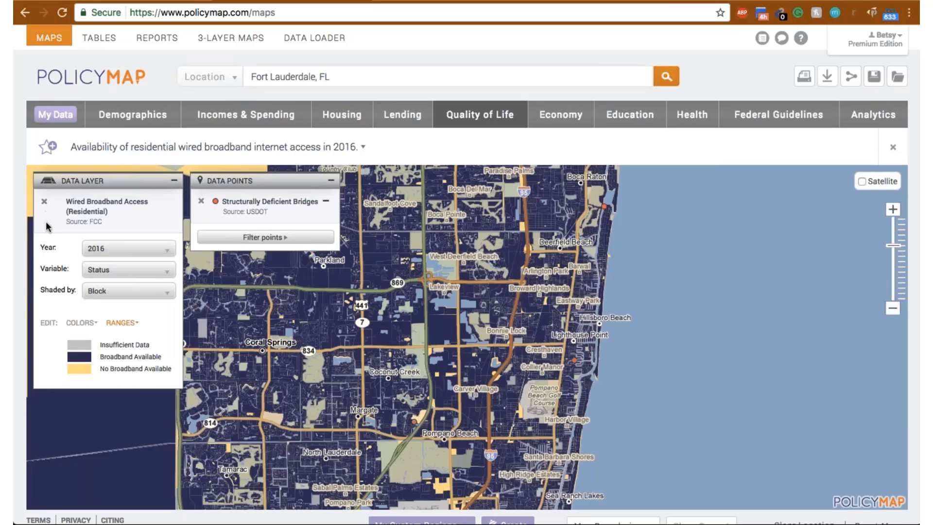
left_click(44, 201)
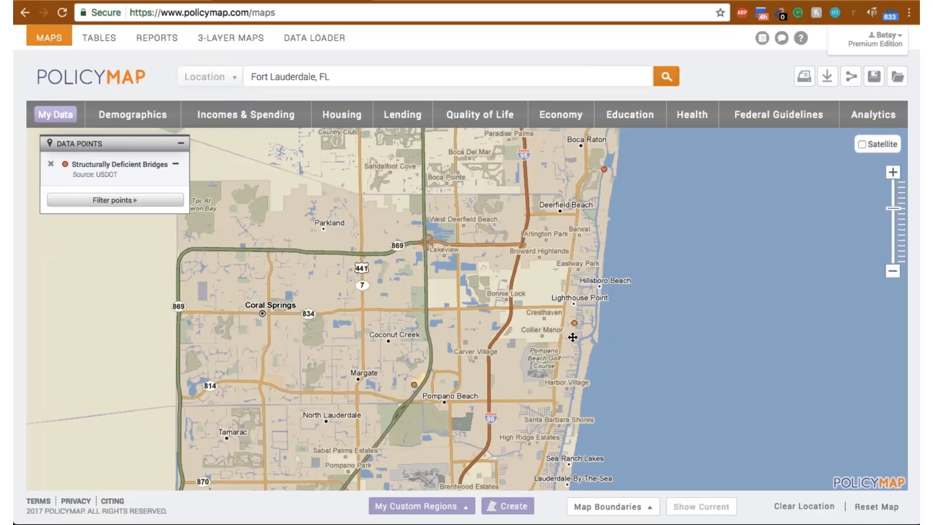
- Inspect the info, details and condition of the deficient bridge near Lighthouse Point, and try to inspect the one near Boca Raton
left_click(574, 323)
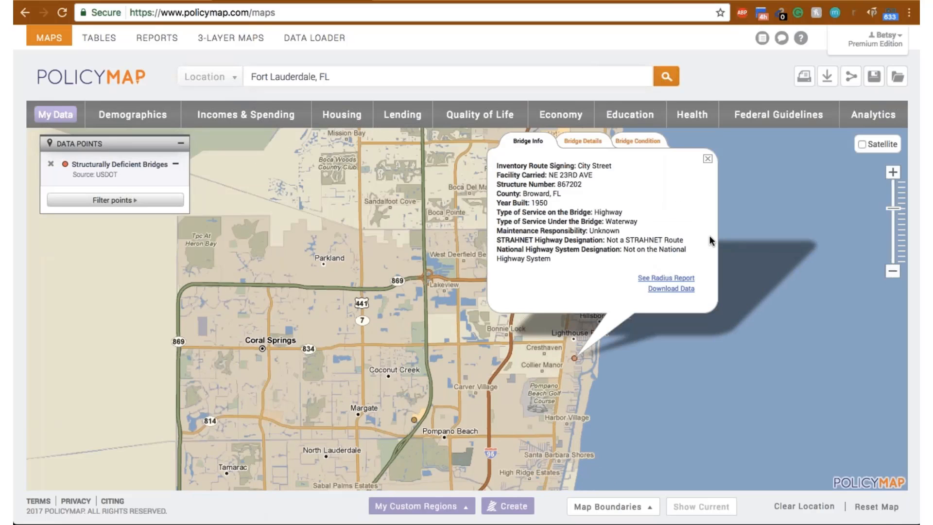
left_click(584, 143)
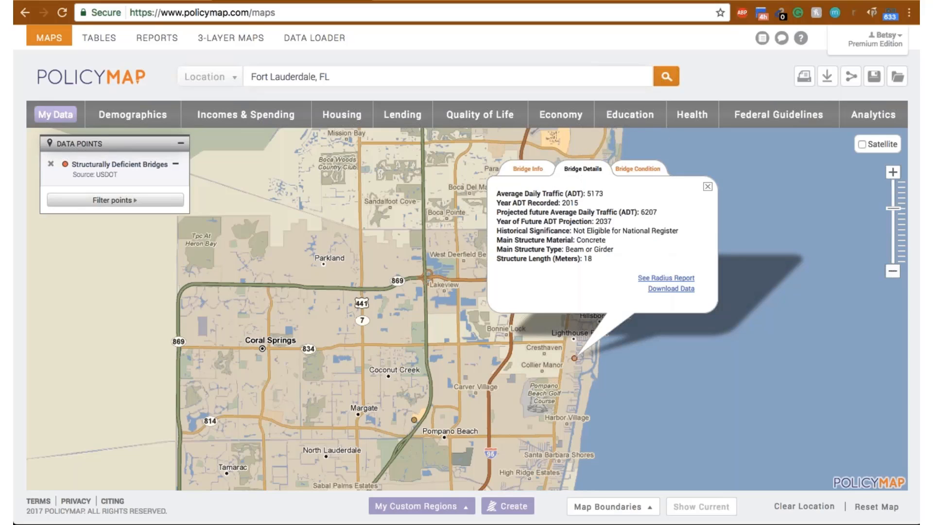
left_click(637, 170)
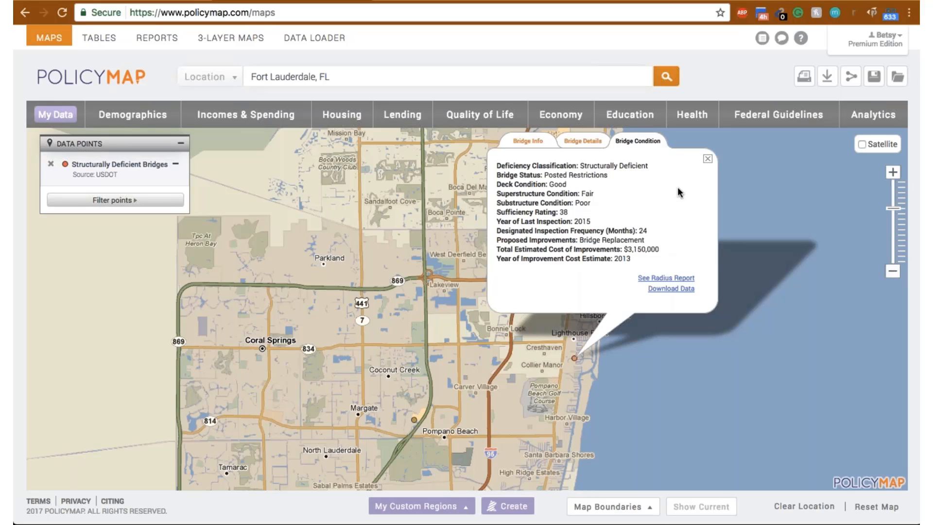
left_click(707, 160)
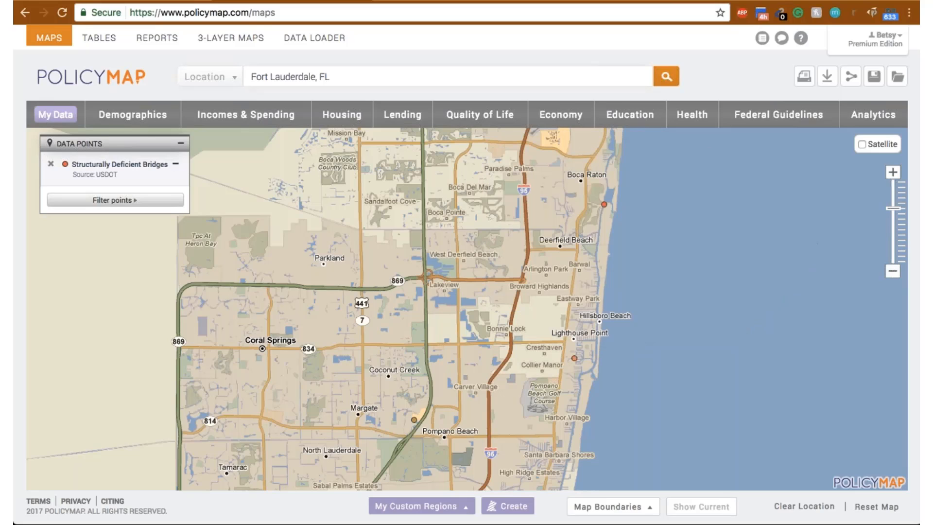
left_click(603, 207)
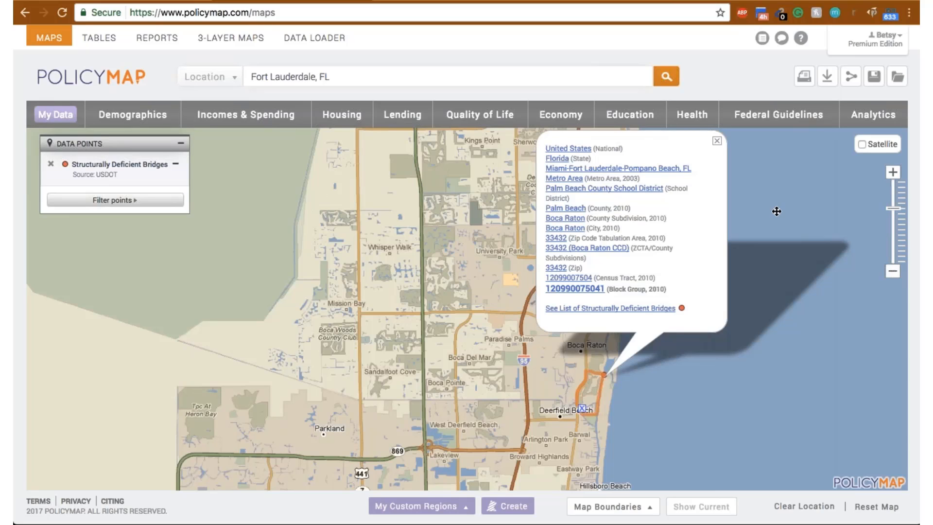
left_click(776, 211)
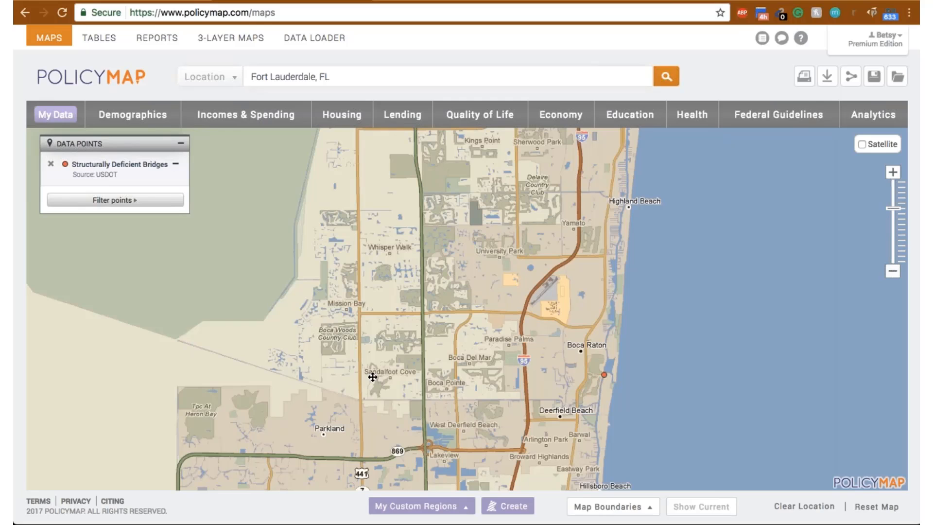
- Draw a Drawn Custom Region from the Boca Raton coast through Boca Woods, Coral Springs, Pompano Park and Oakland Park, closing it along the shore
left_click_drag(433, 354, 409, 170)
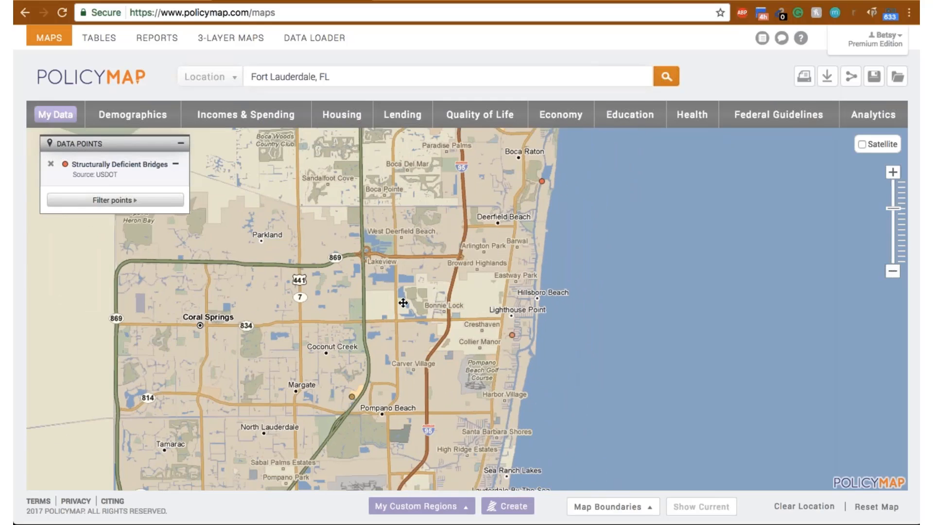
left_click(517, 505)
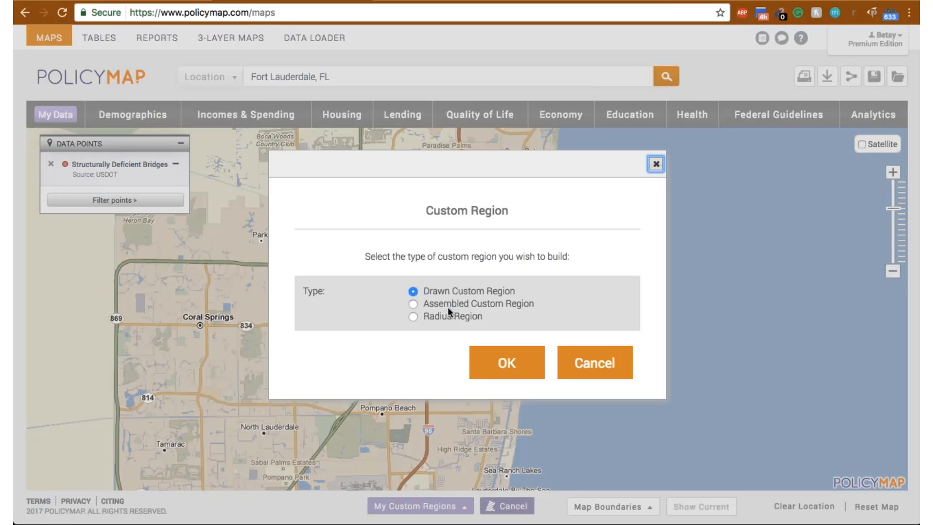
left_click(502, 360)
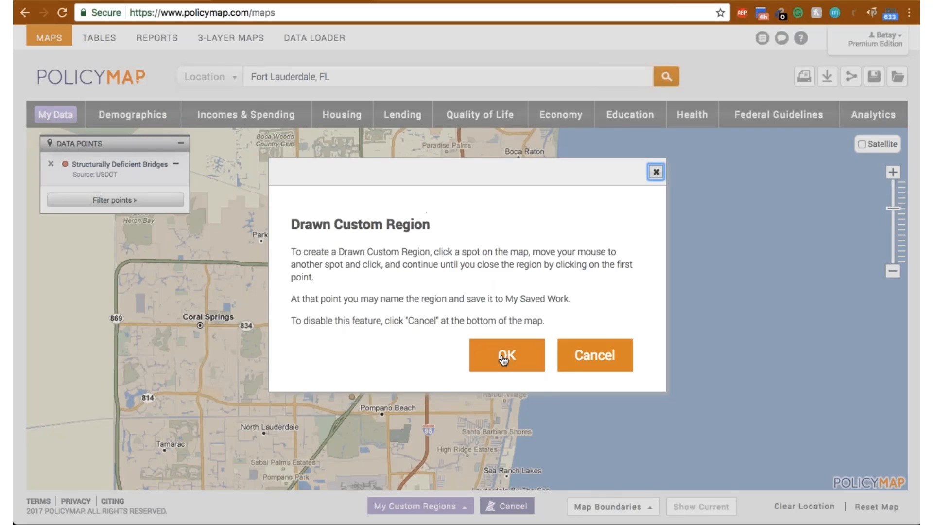
left_click(504, 358)
left_click(560, 155)
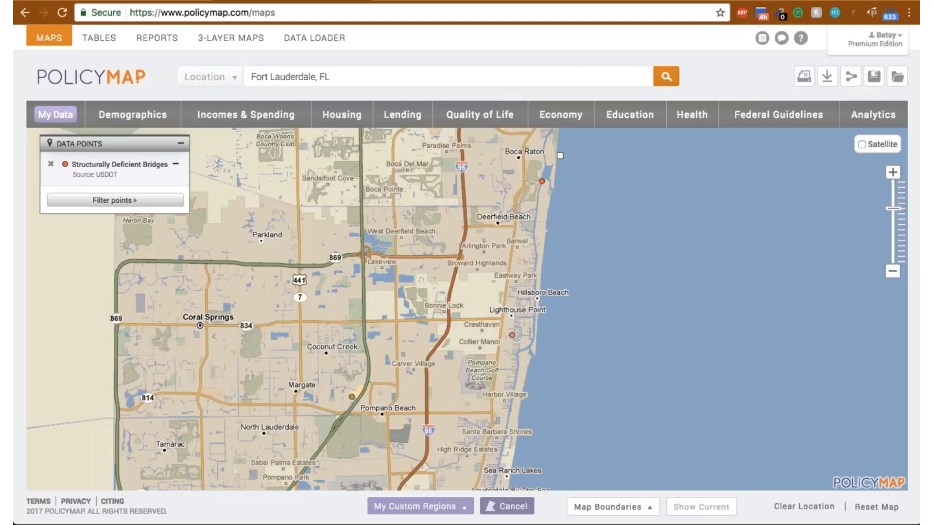
left_click(279, 146)
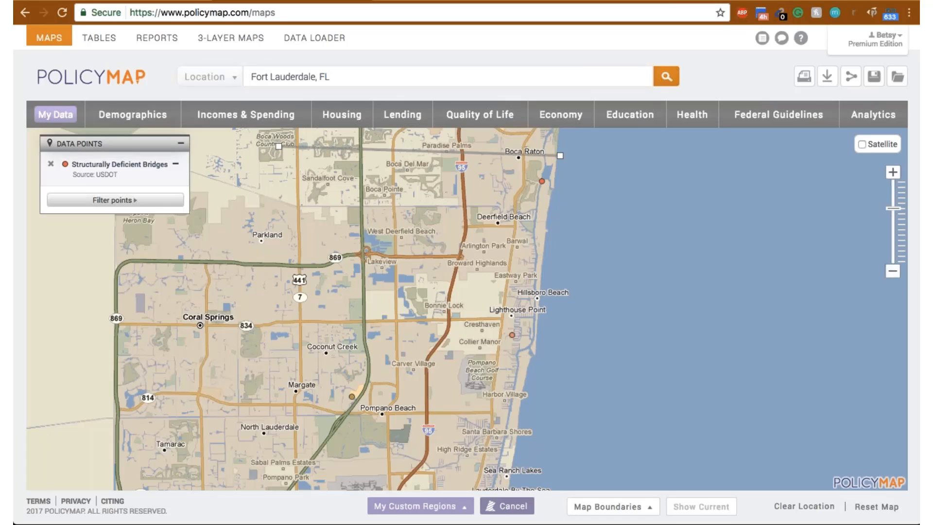
left_click(167, 357)
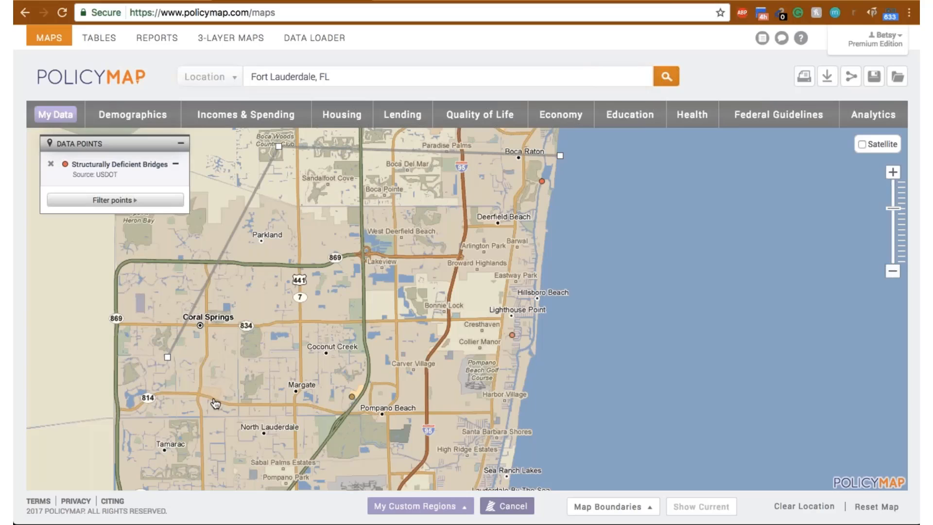
left_click_drag(220, 408, 202, 383)
left_click(232, 443)
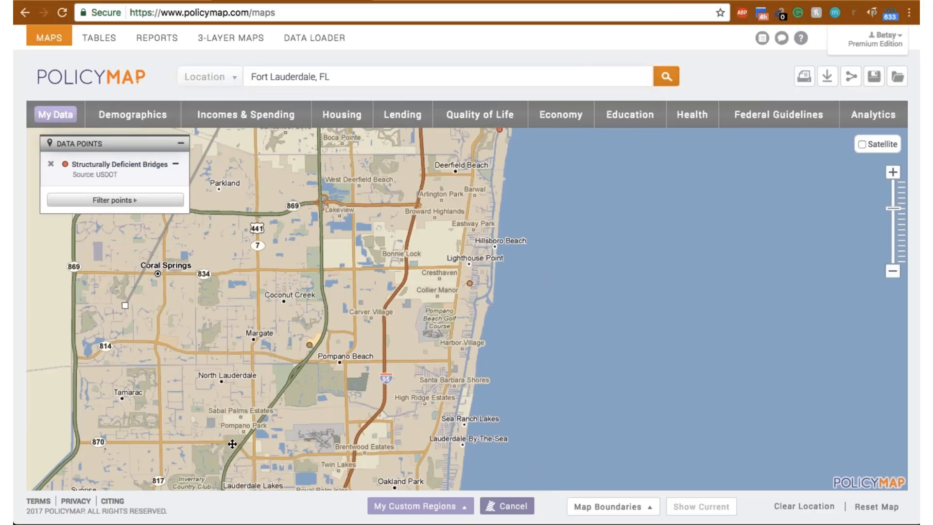
left_click(430, 477)
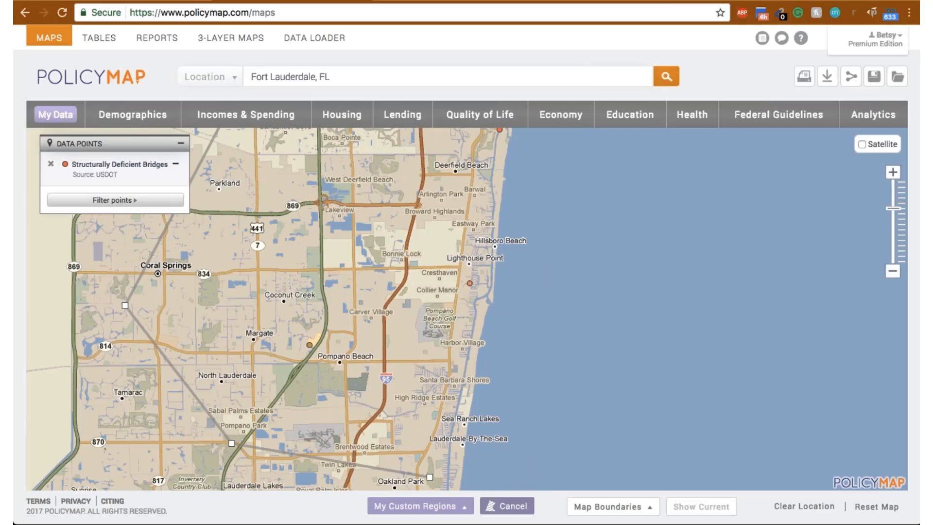
left_click(497, 133)
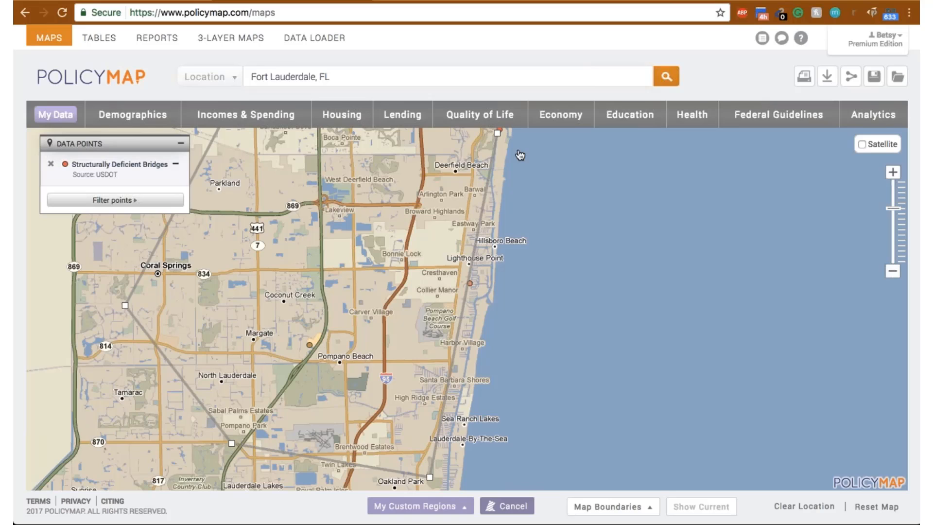
left_click_drag(451, 233, 439, 389)
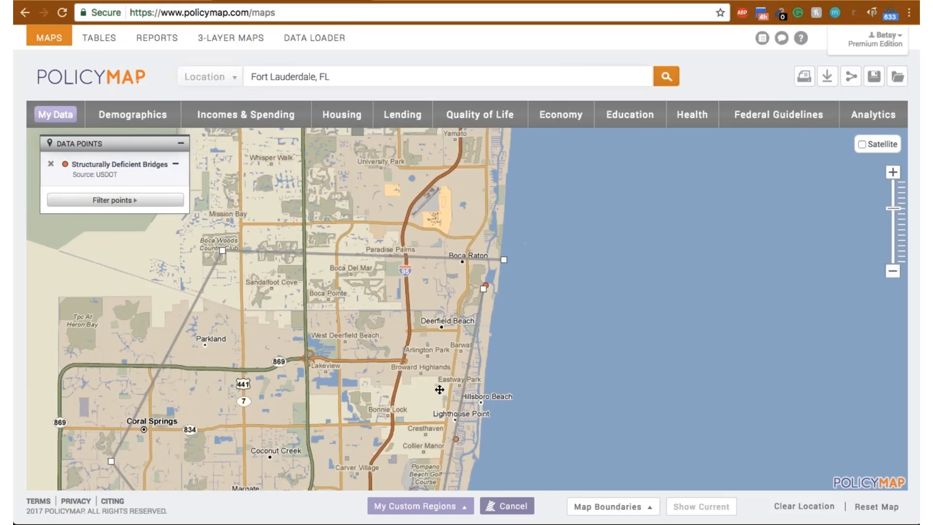
left_click(507, 314)
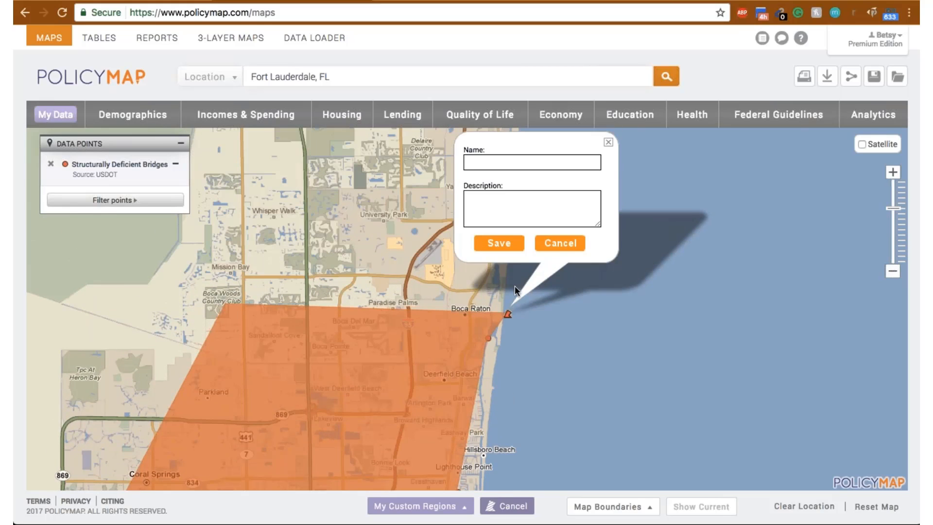
- Name the drawn custom region South Florida and save it
left_click(532, 162)
type("S")
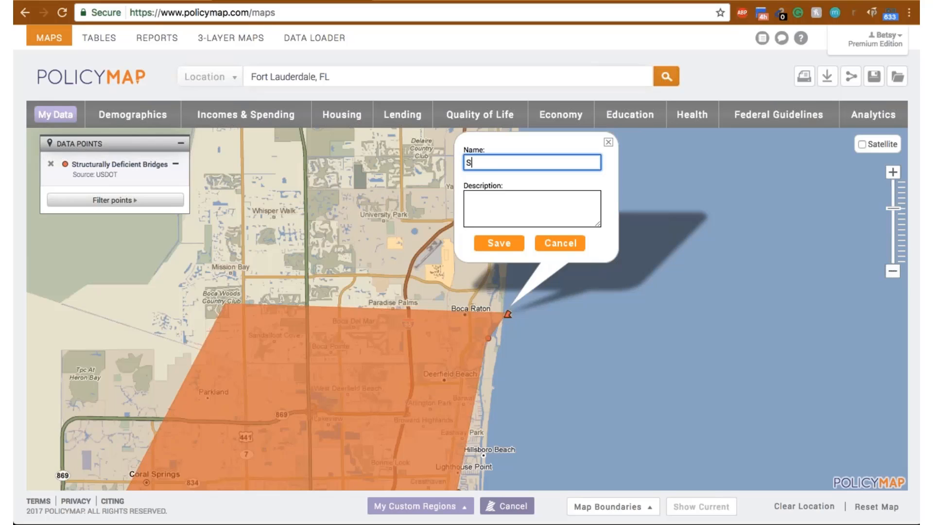
type("outh Florida")
left_click(501, 244)
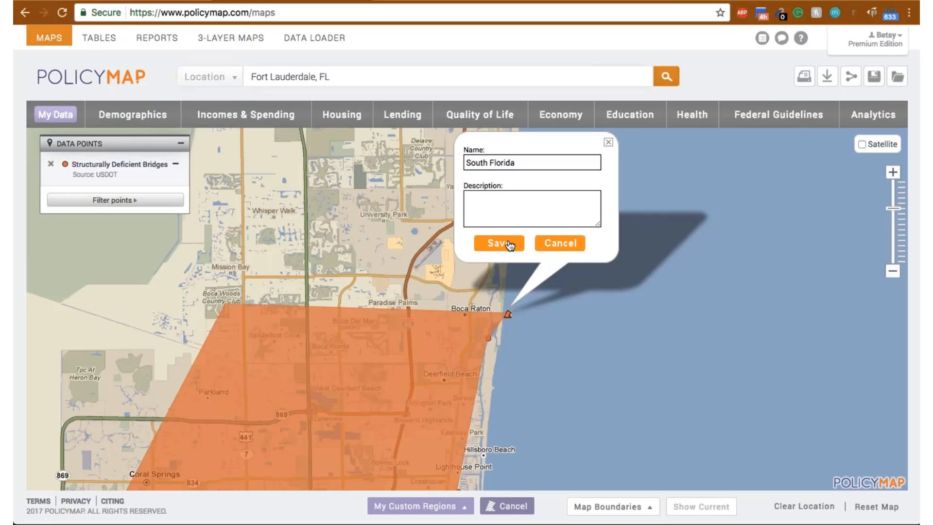
- Review the structurally deficient bridges listed for the South Florida region, close its details, and show the list of saved custom regions
left_click_drag(594, 362, 629, 325)
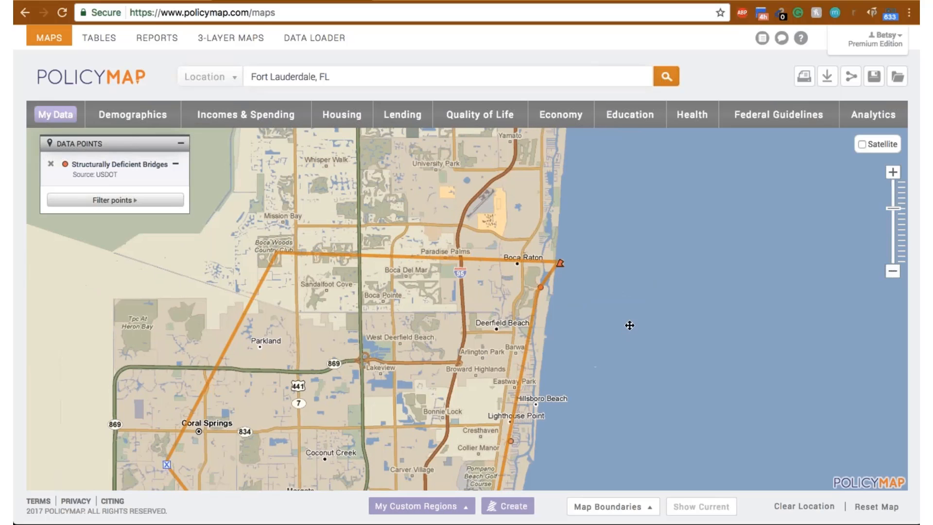
left_click(561, 261)
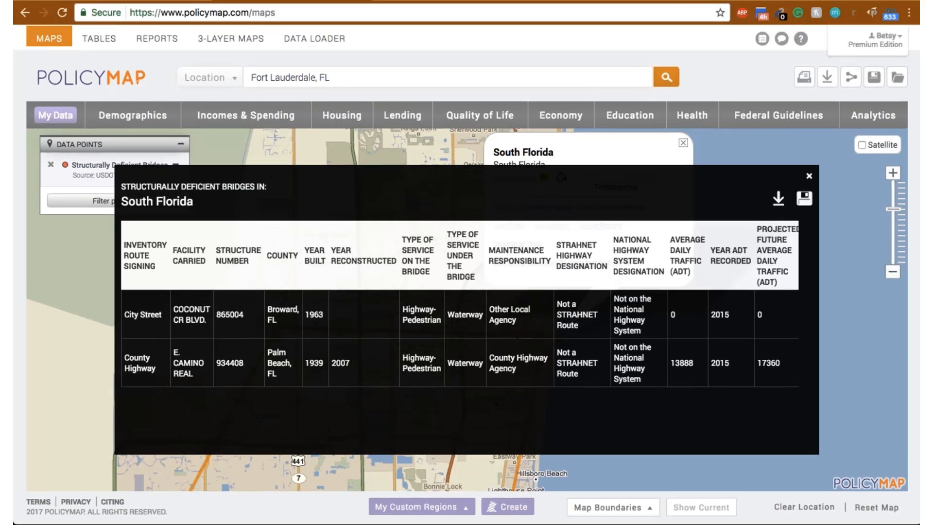
left_click(808, 174)
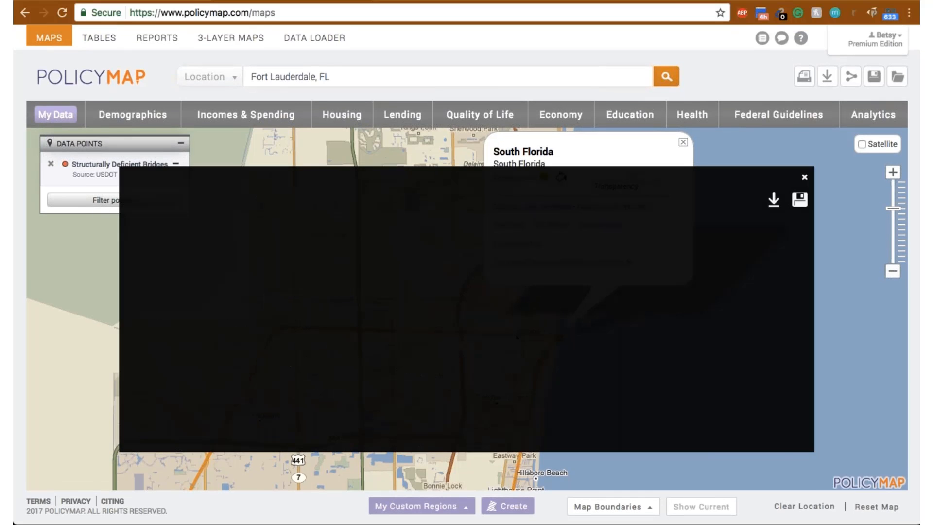
left_click(683, 142)
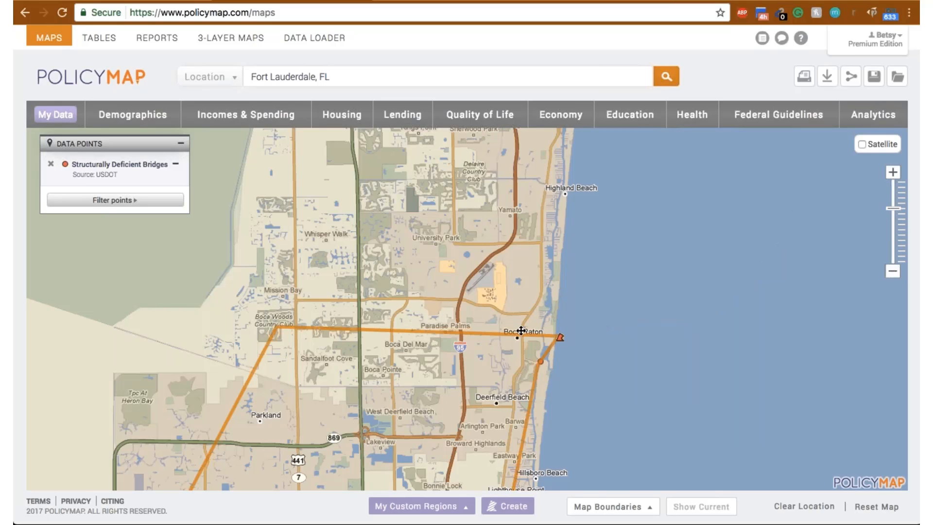
left_click_drag(429, 335, 537, 184)
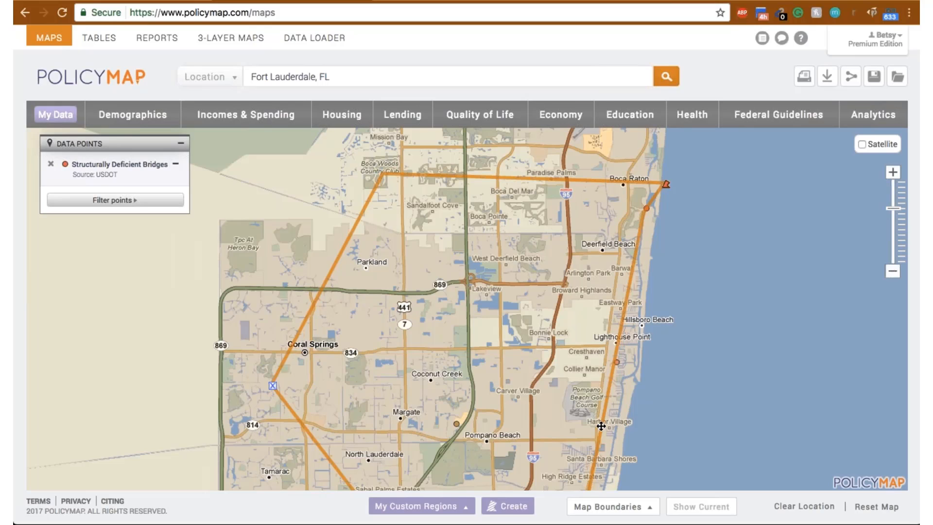
left_click(464, 506)
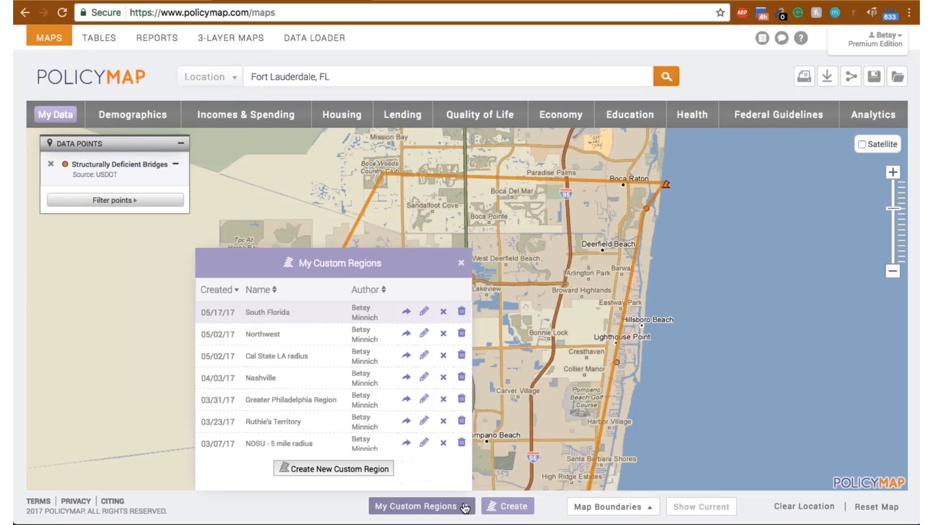
- Start an Assembled Custom Region and set the selectable map areas to County
left_click(508, 506)
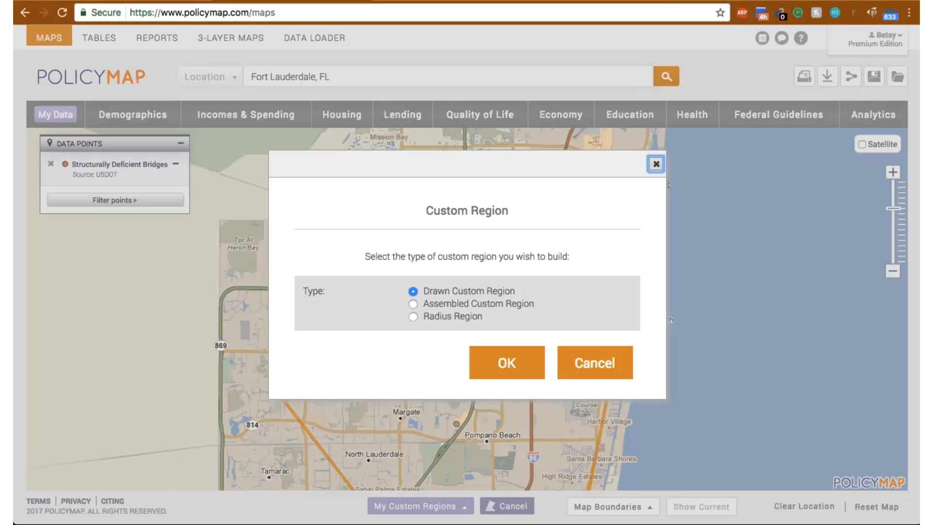
left_click(438, 302)
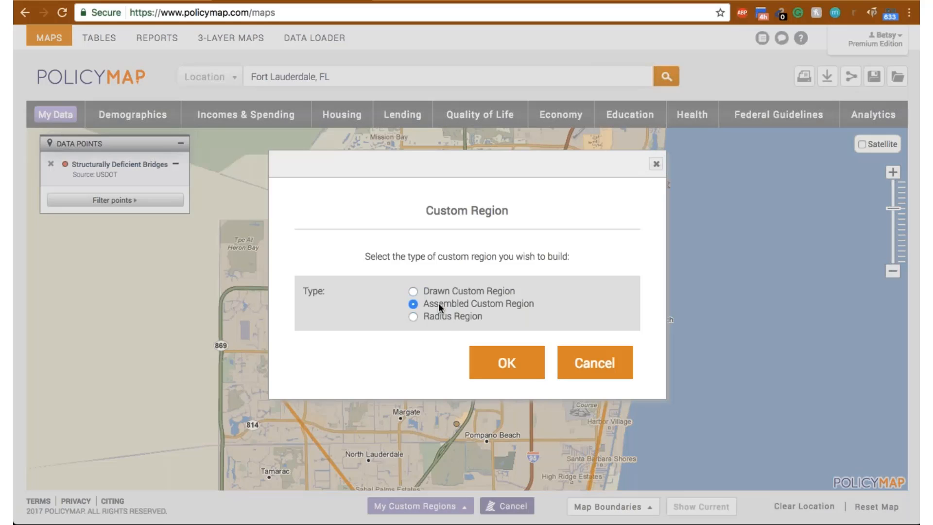
left_click(500, 370)
left_click(499, 373)
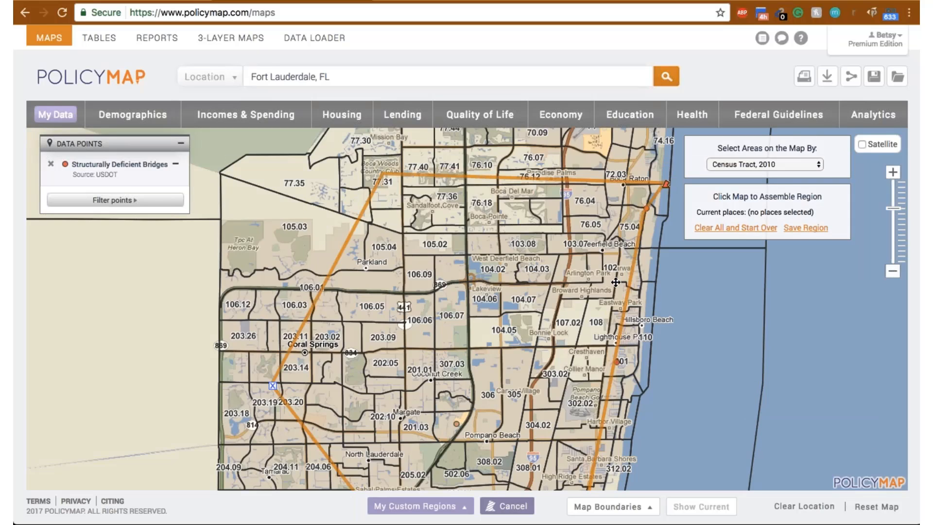
left_click(804, 162)
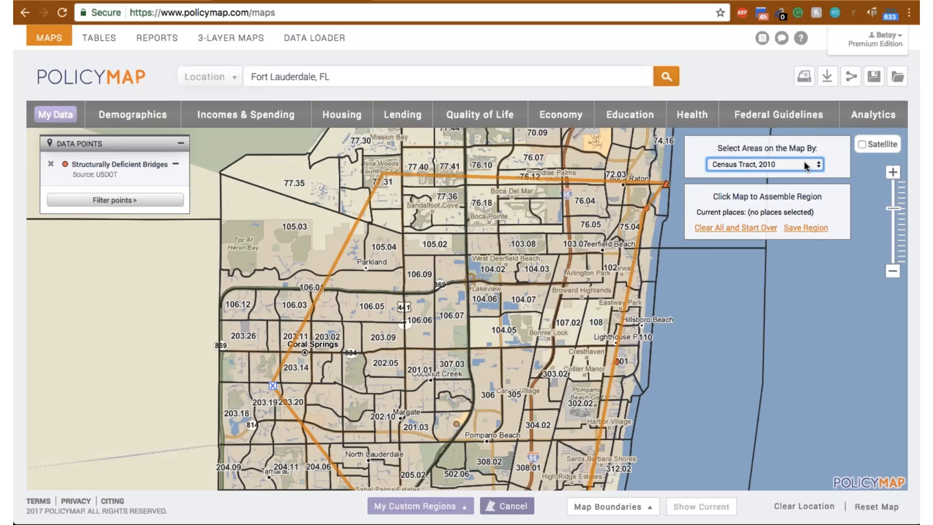
left_click(782, 213)
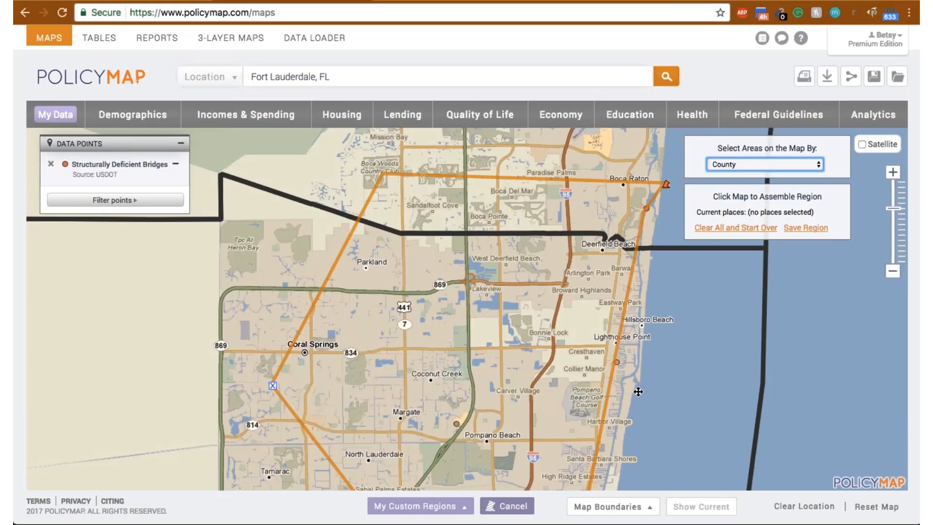
- Search for the location "florida" to bring the whole state and its counties into view
left_click(748, 229)
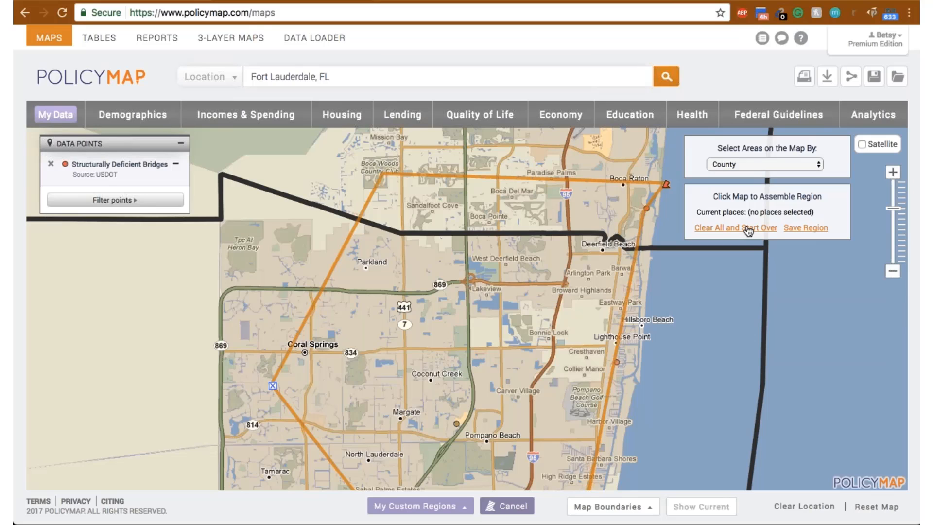
left_click(892, 255)
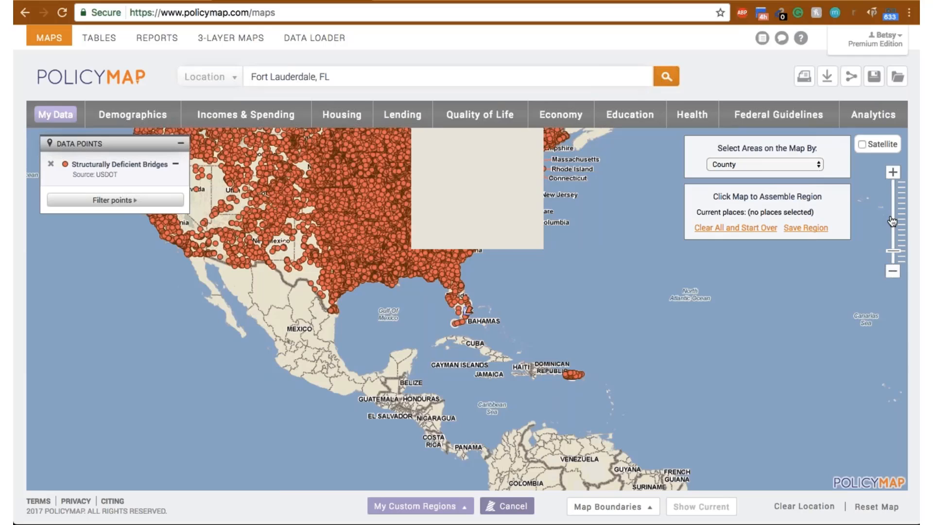
left_click(452, 74)
type("florida")
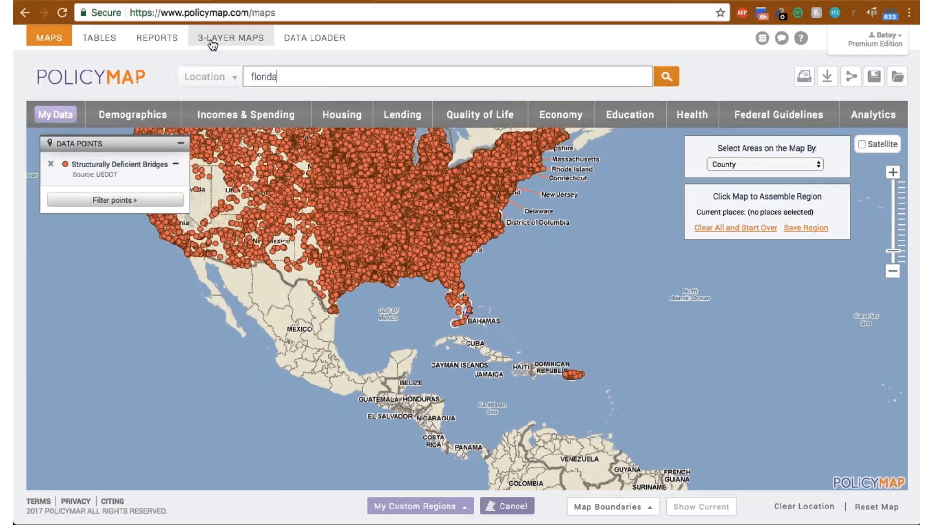
key("Return")
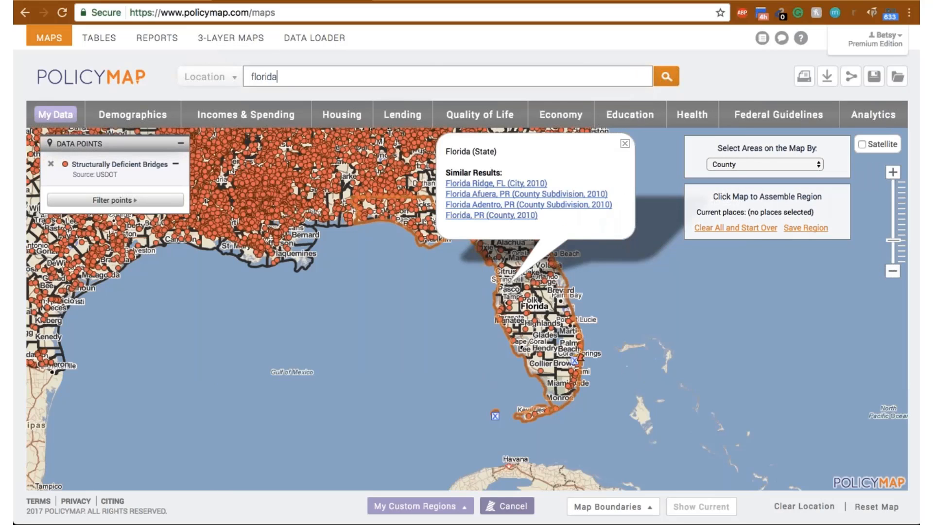
- Add Miami-Dade, Broward, Collier and Monroe counties to the assembled region
left_click(560, 385)
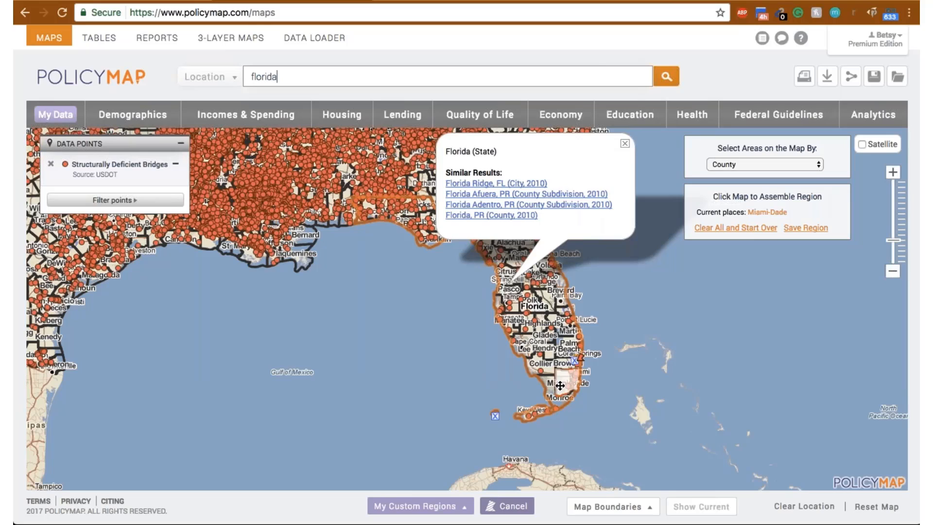
left_click(566, 362)
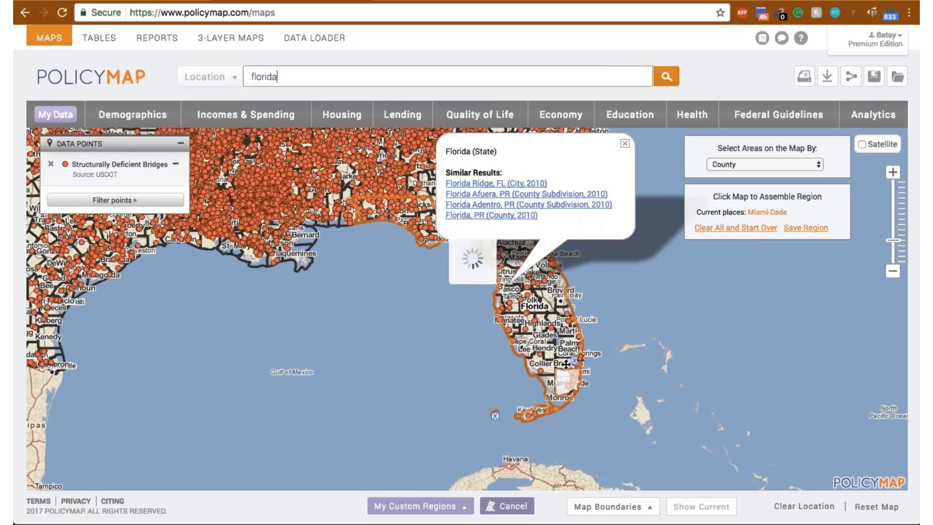
left_click(548, 364)
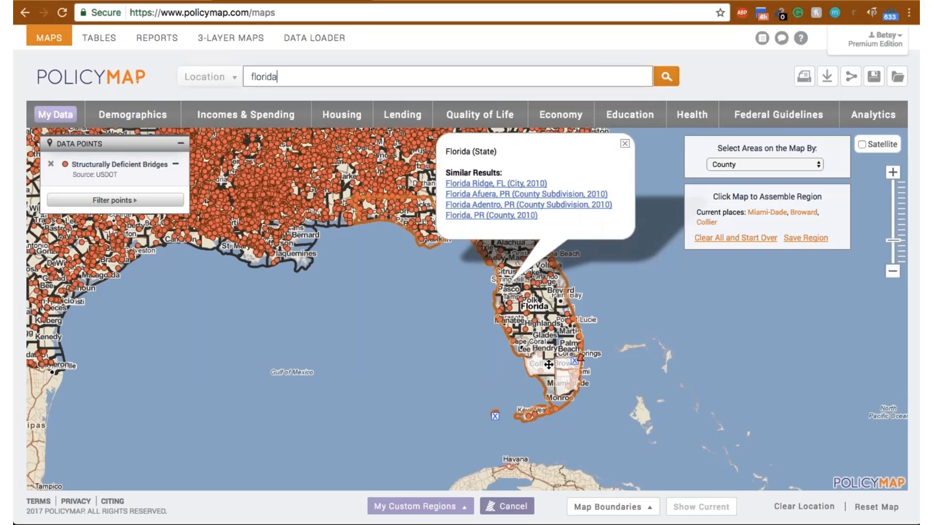
left_click(550, 385)
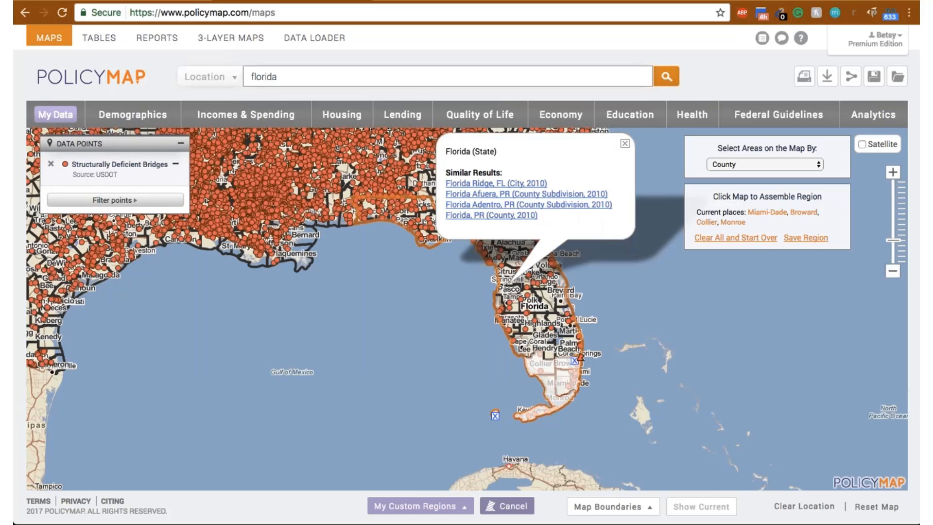
- Save the assembled four-county region under the name South Florida
left_click(810, 239)
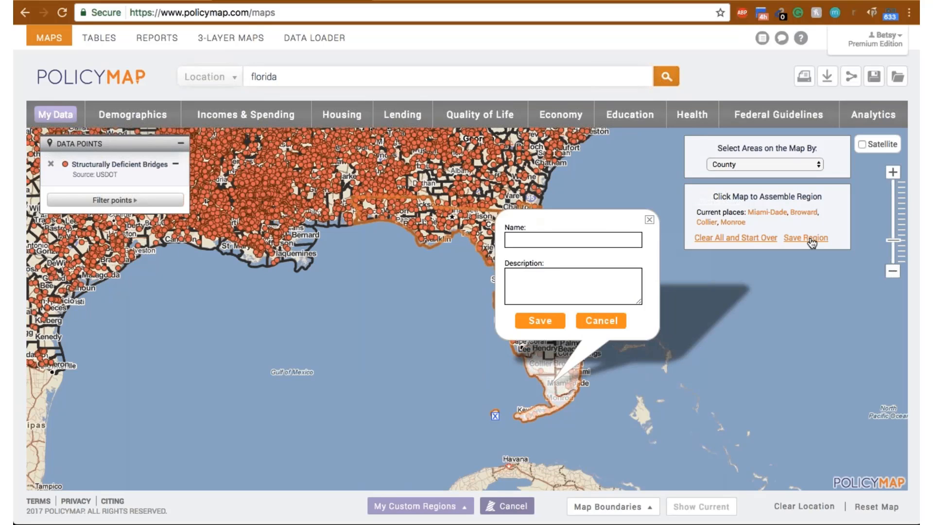
type("South")
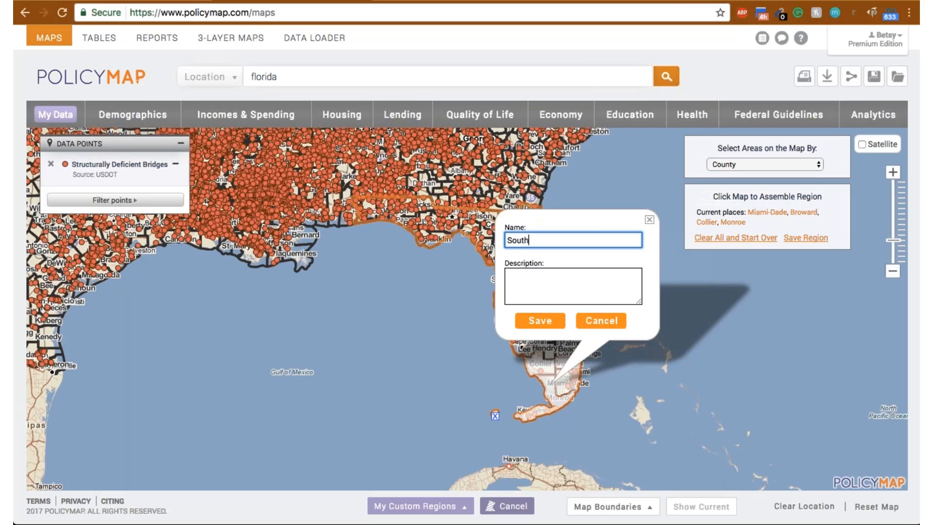
type(" Florida")
left_click(551, 323)
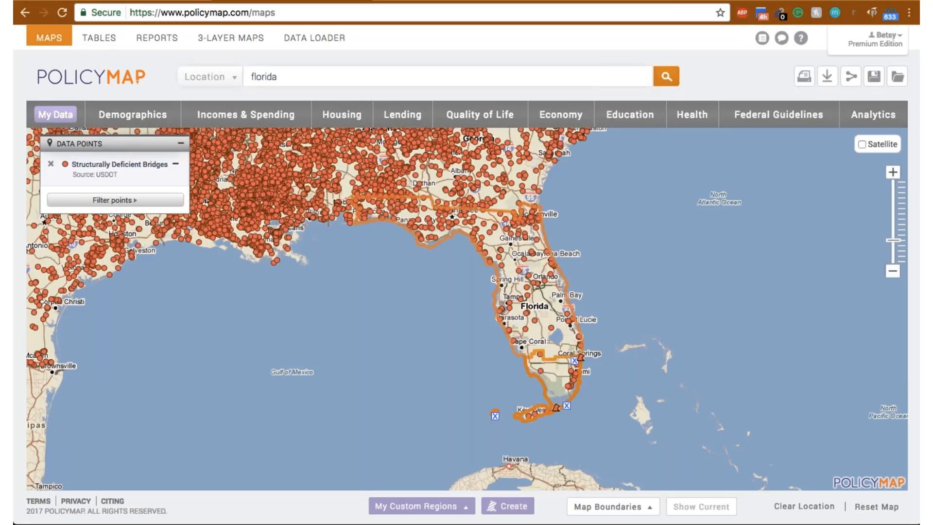
- Reset the map to the default US view and try to locate the college by its street address alone
left_click(875, 506)
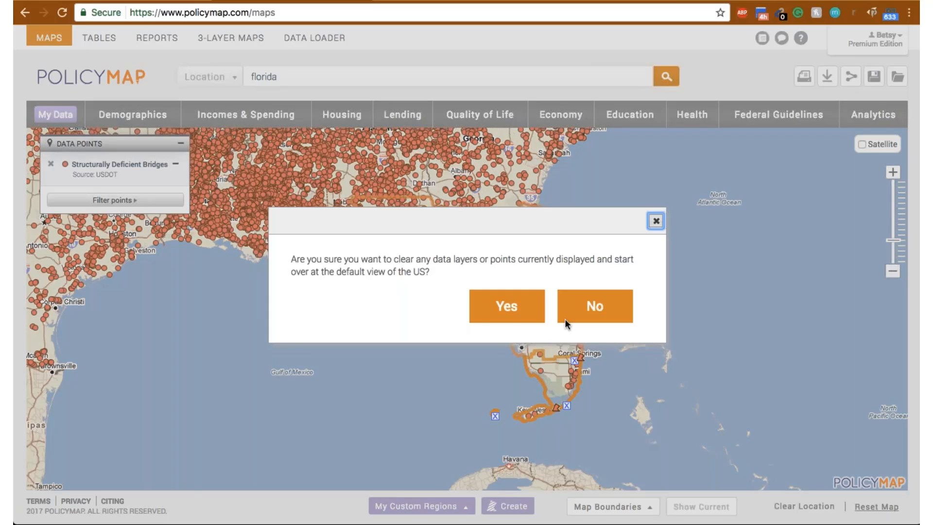
left_click(508, 311)
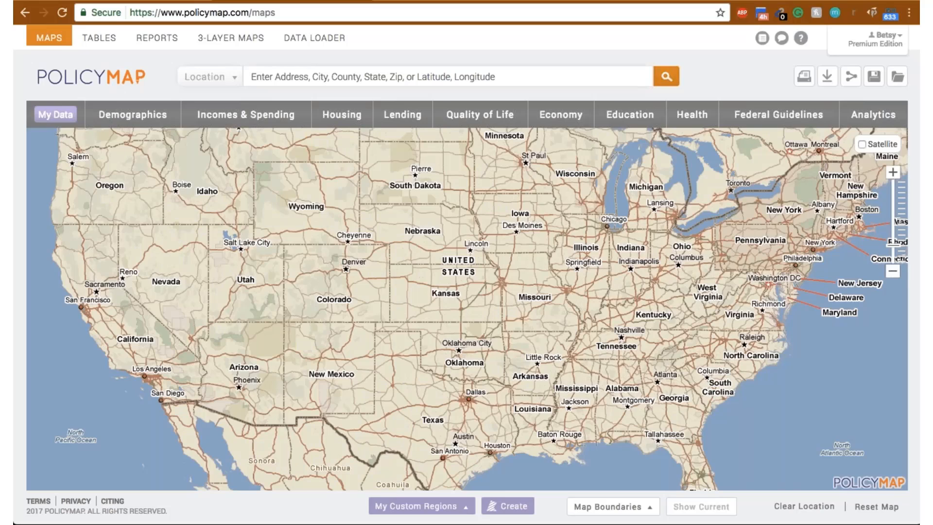
left_click(423, 80)
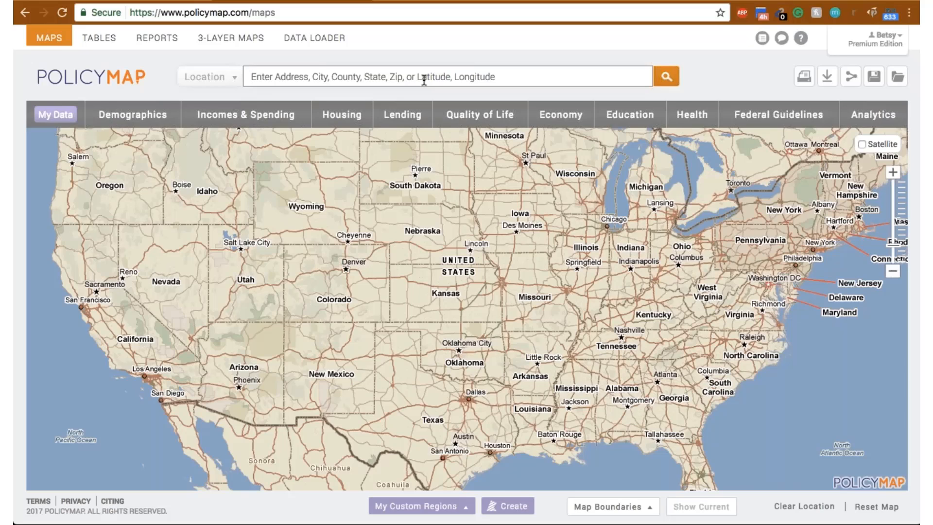
type("33")
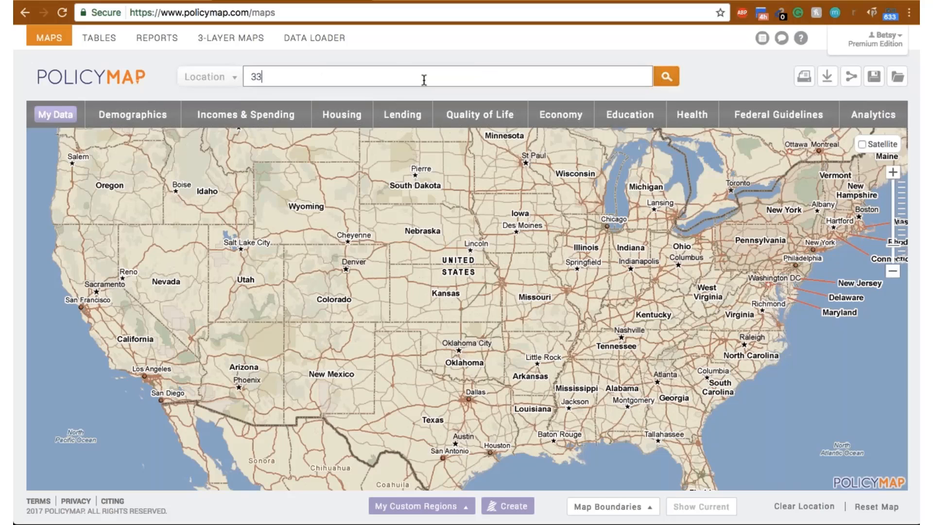
type("01 college avenue")
key("Return")
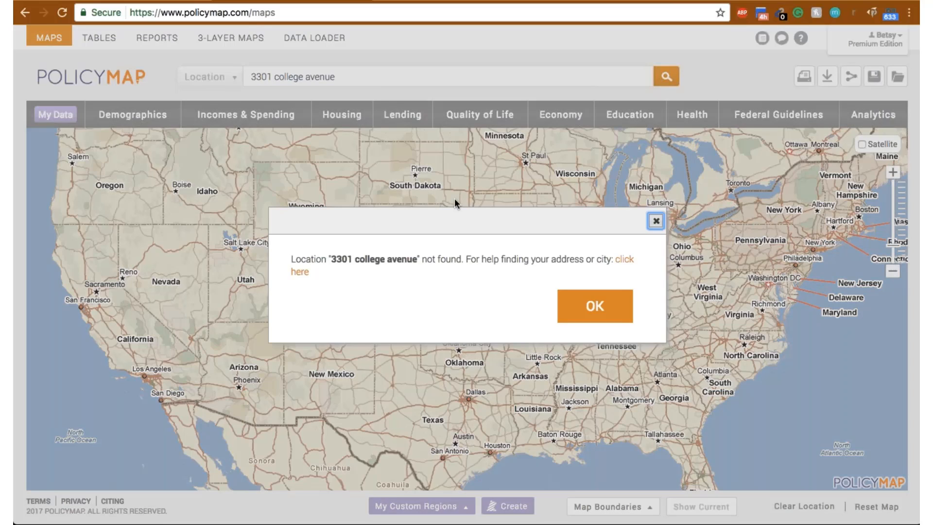
left_click(593, 304)
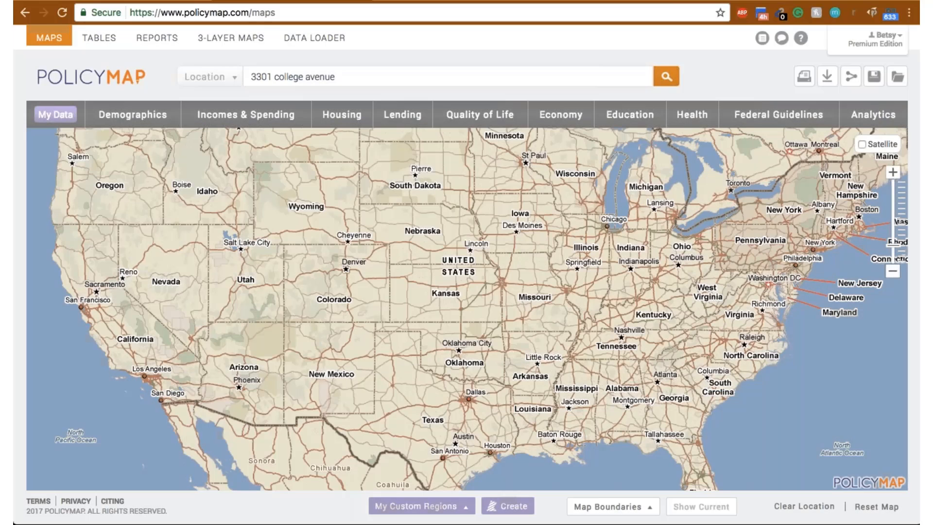
- Complete the college's address with Fort Lauderdale, FL and the ZIP code, and search for it
left_click(414, 71)
type(", fort lauderdale")
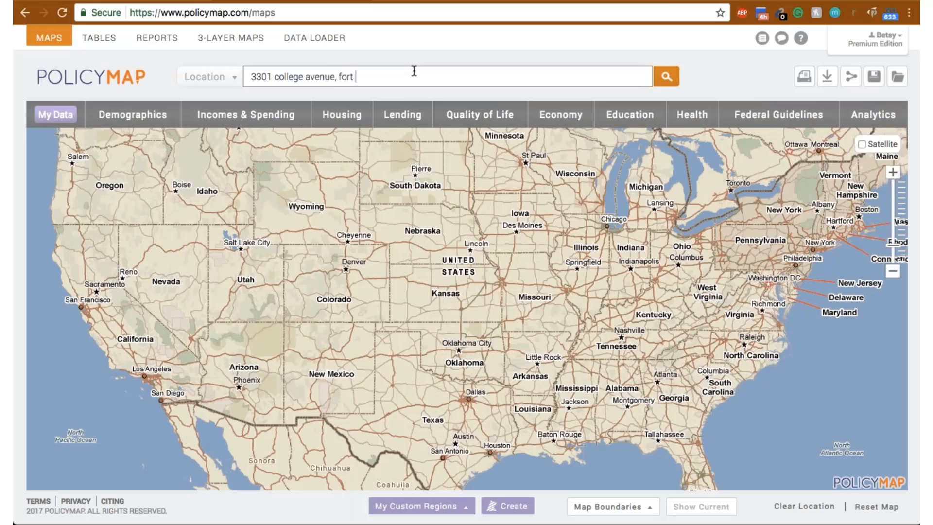
type(", fl 33314")
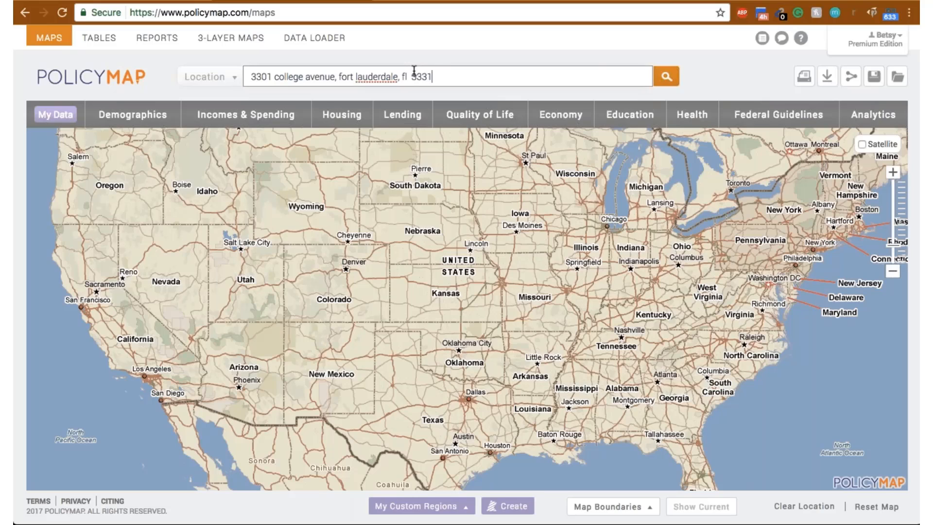
left_click(665, 77)
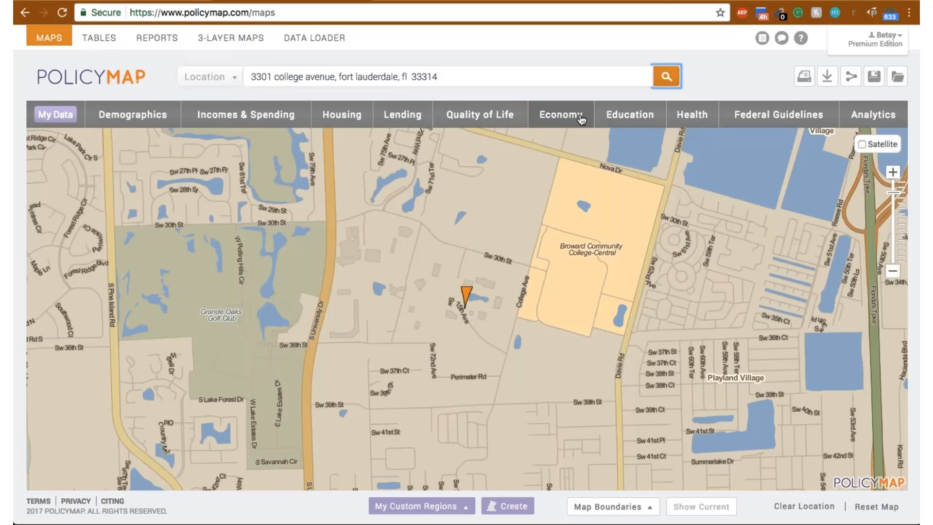
- Map the 2008-2012 incidence of all cancers among people 65 and older around the college
left_click(688, 119)
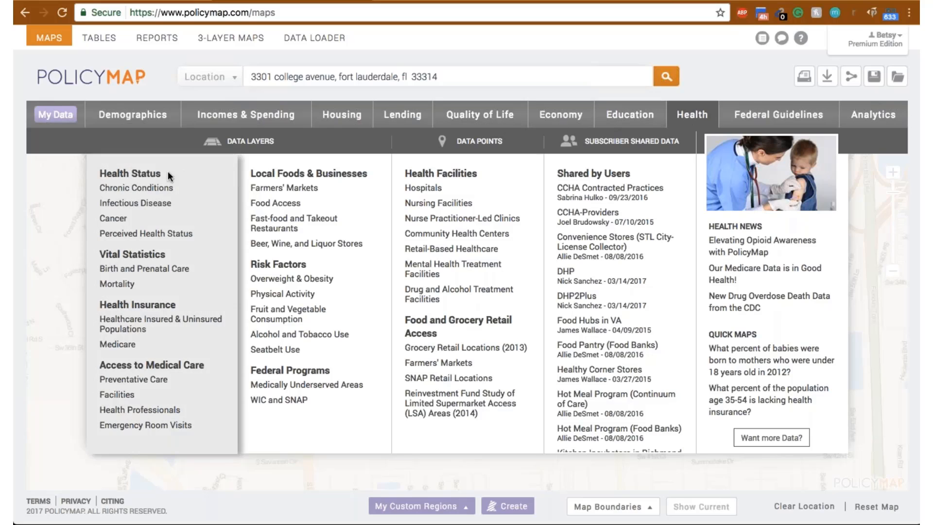
mouse_move(165, 188)
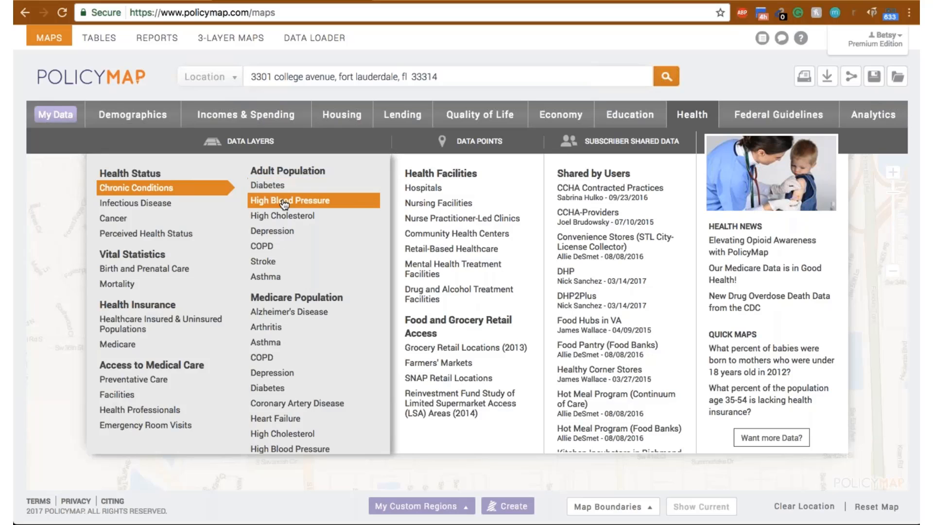
mouse_move(136, 202)
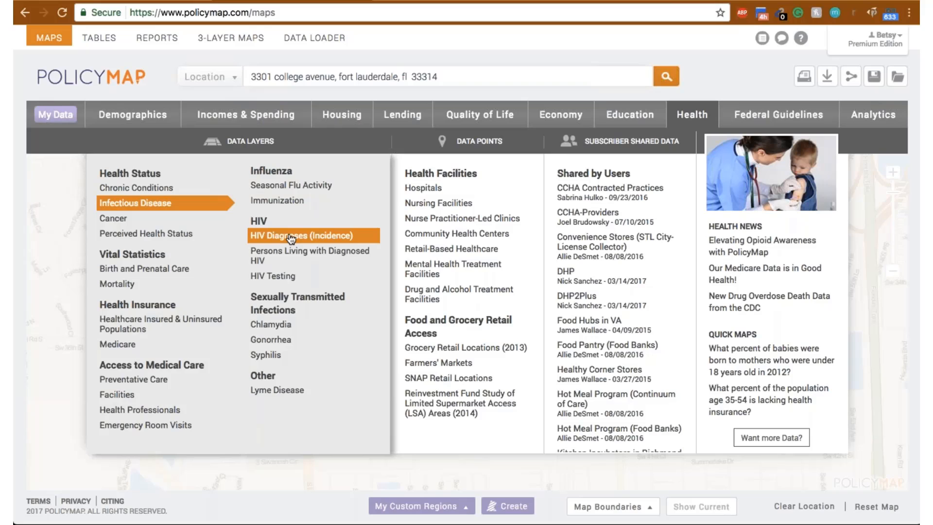
mouse_move(161, 220)
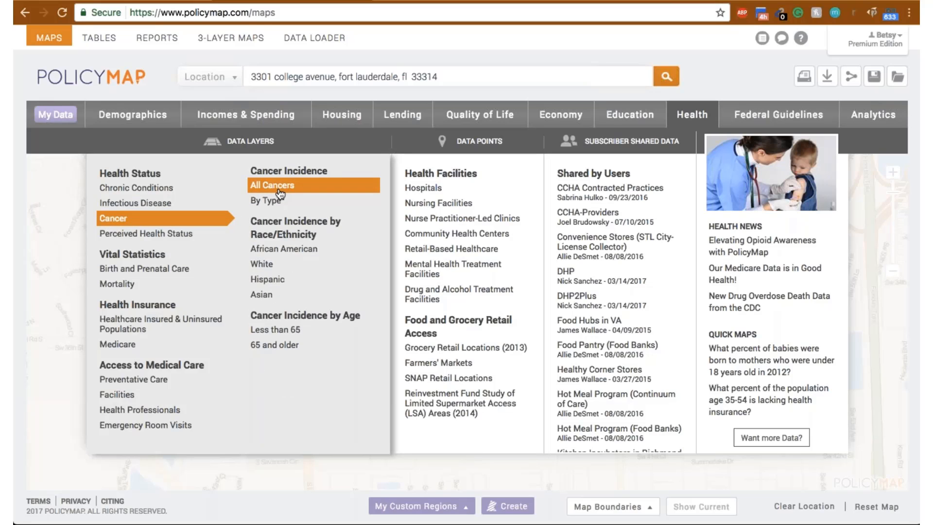
mouse_move(297, 348)
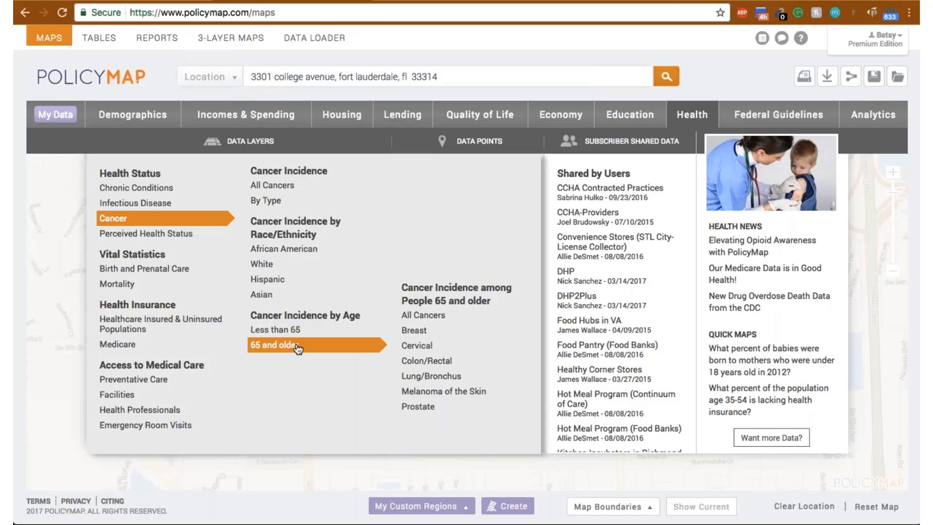
left_click(421, 315)
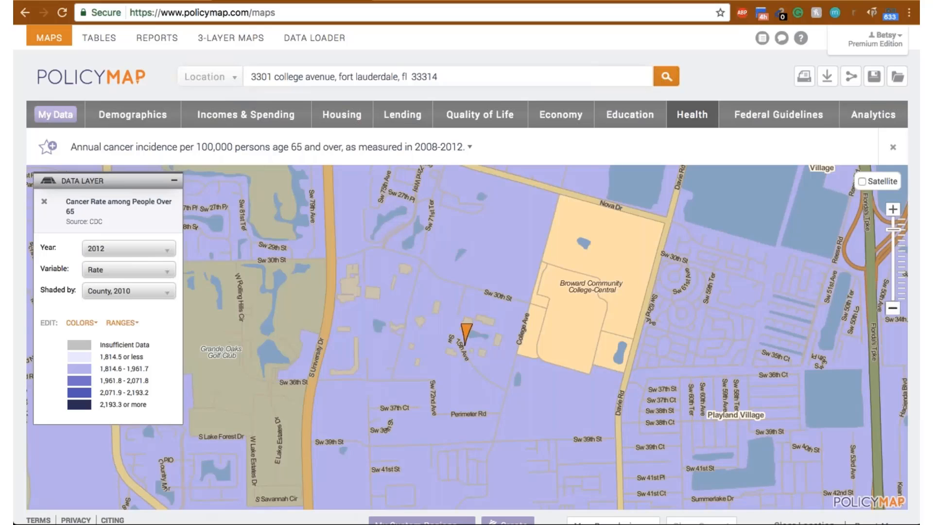
left_click(893, 309)
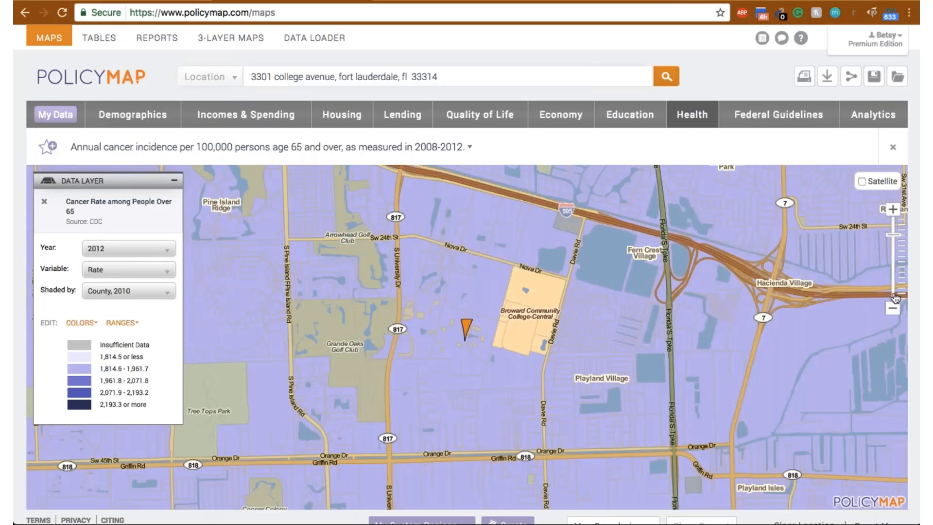
left_click(893, 309)
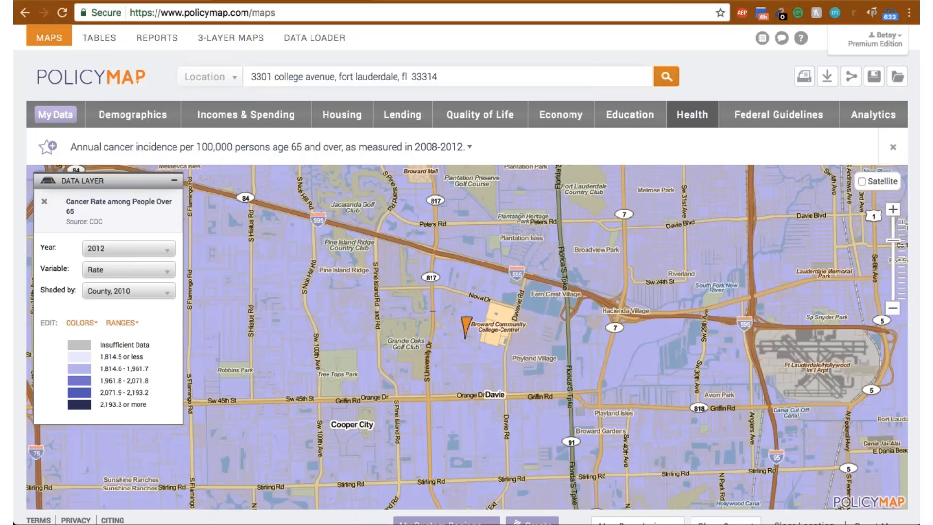
- Map the share of physically inactive adults and inspect the figures for the census tract just south of the college
left_click(684, 126)
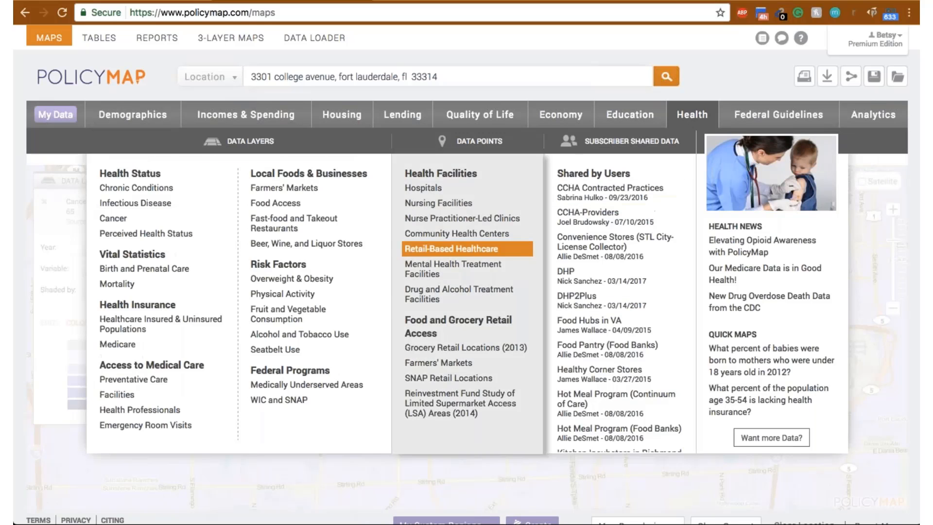
mouse_move(291, 278)
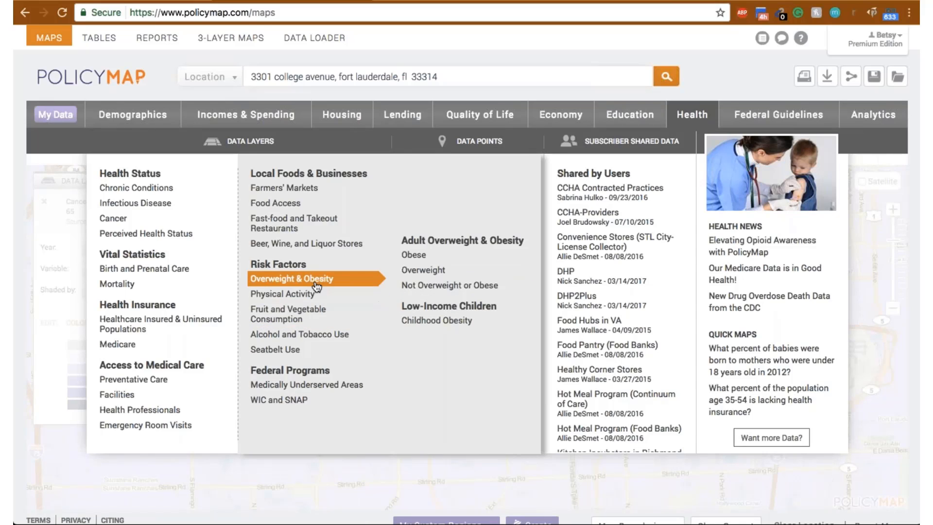
mouse_move(329, 292)
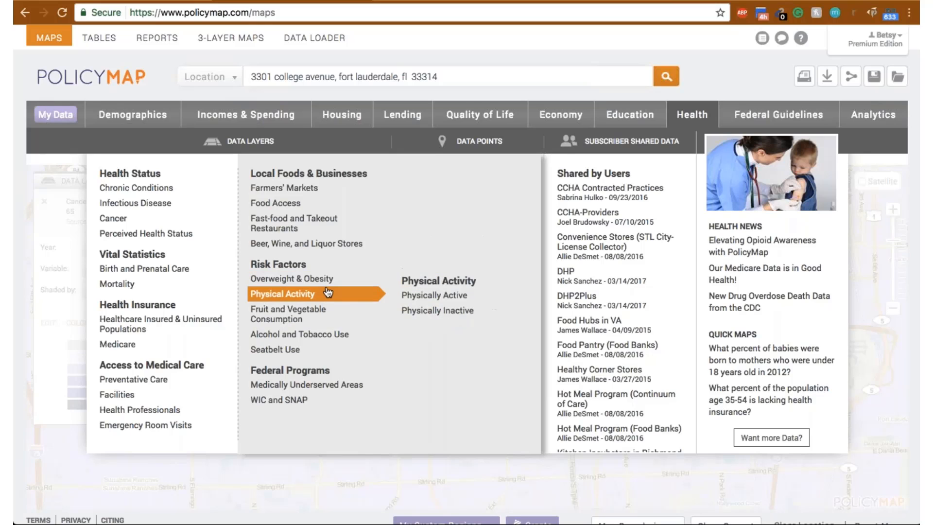
mouse_move(327, 311)
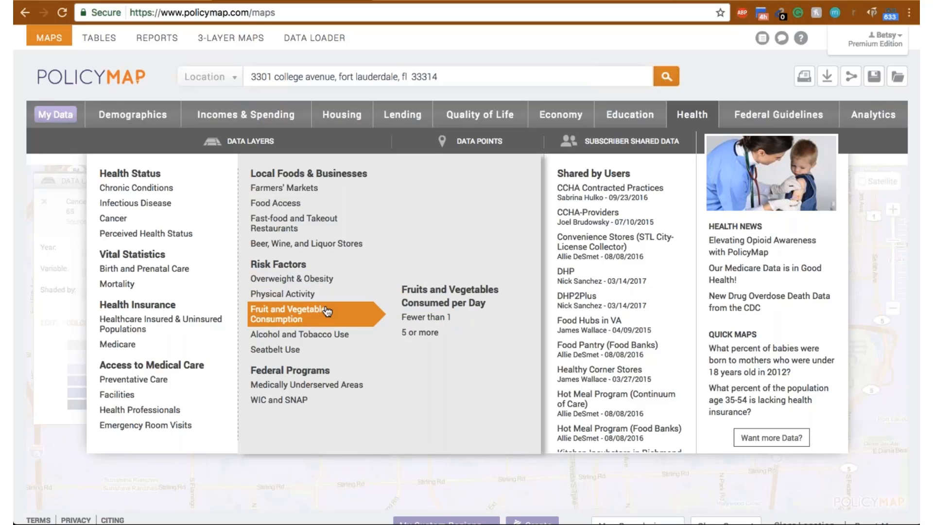
mouse_move(336, 334)
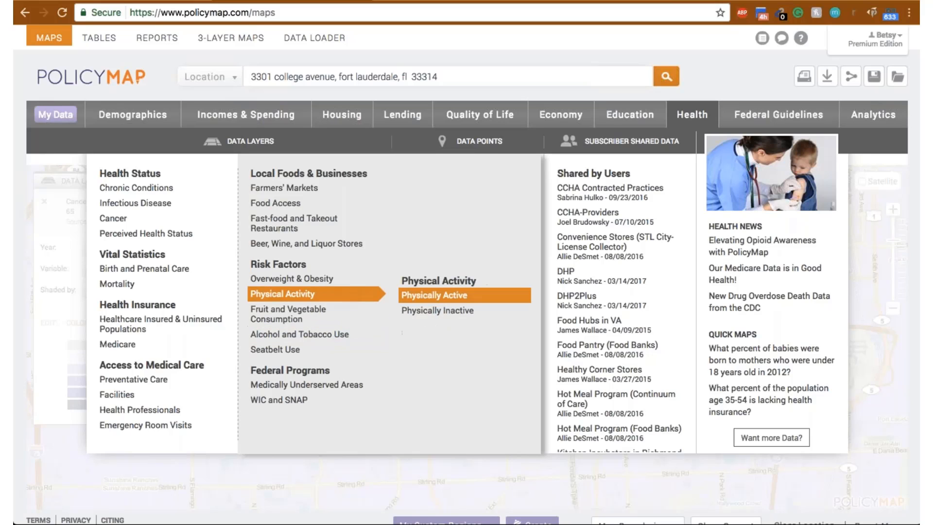
left_click(443, 311)
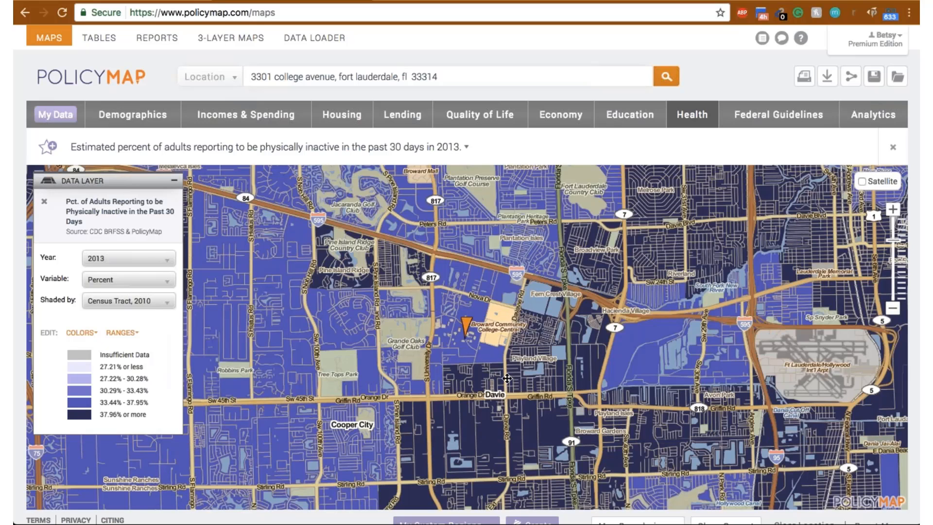
left_click(479, 382)
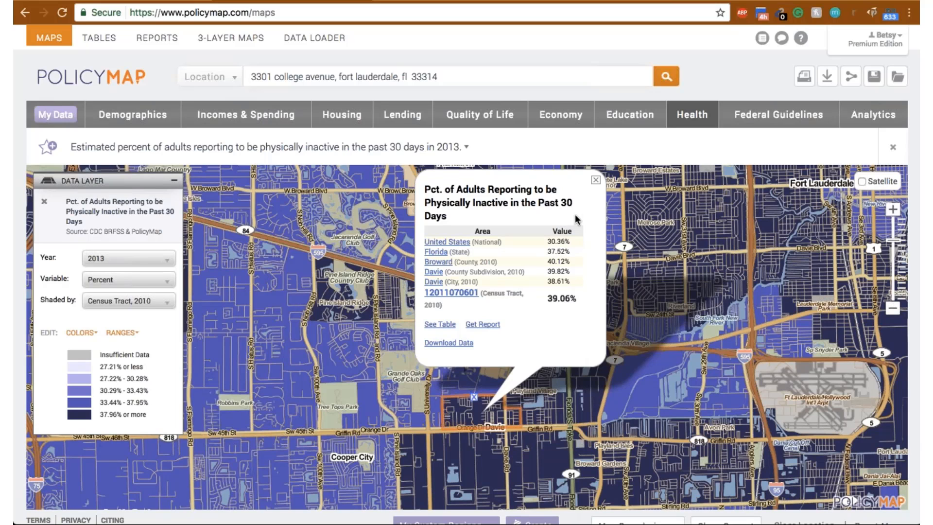
left_click(596, 180)
- Add the Community Health Centers and Look-Alikes data points to the physical inactivity map
left_click(694, 115)
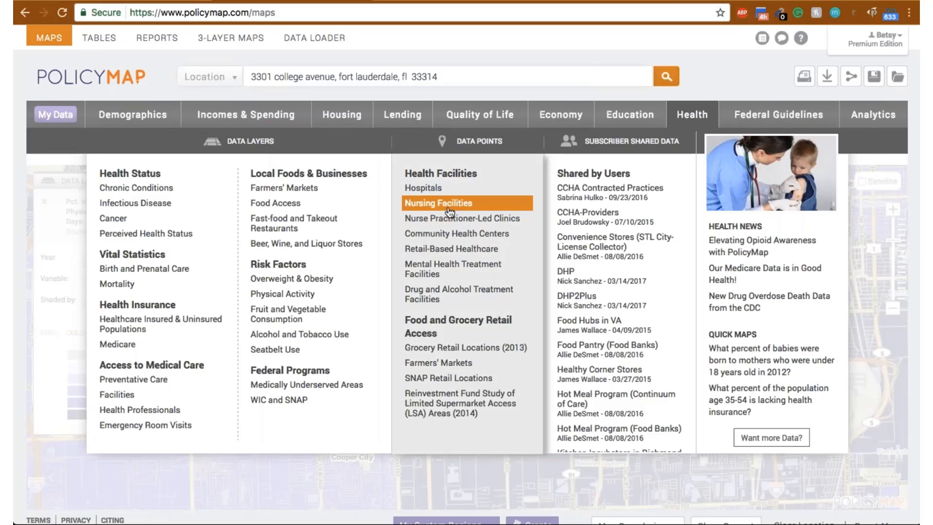
mouse_move(459, 235)
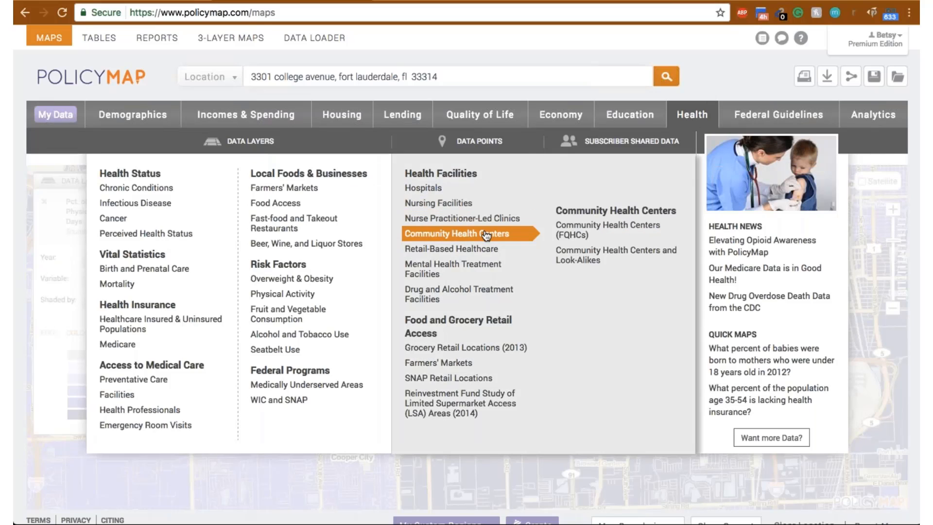
left_click(618, 254)
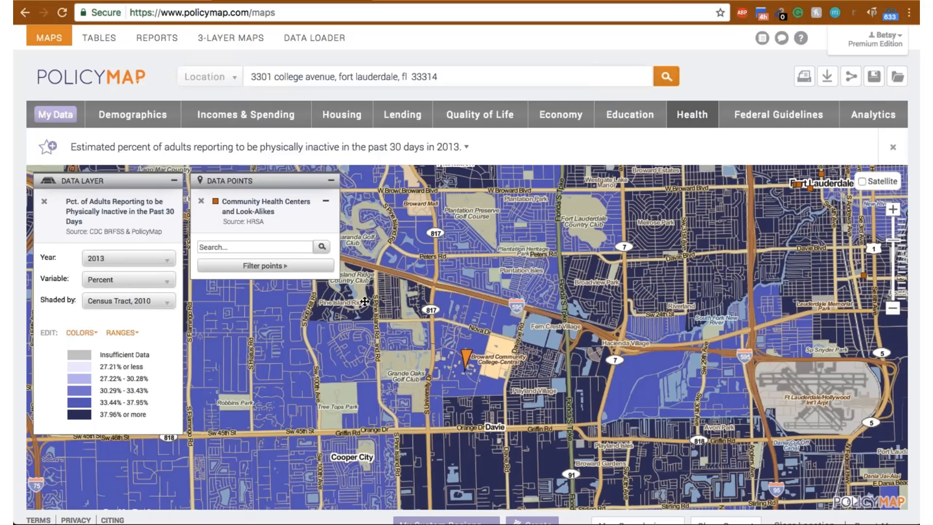
- Color code all community health center points by operating hours per week
left_click(308, 267)
mouse_move(349, 270)
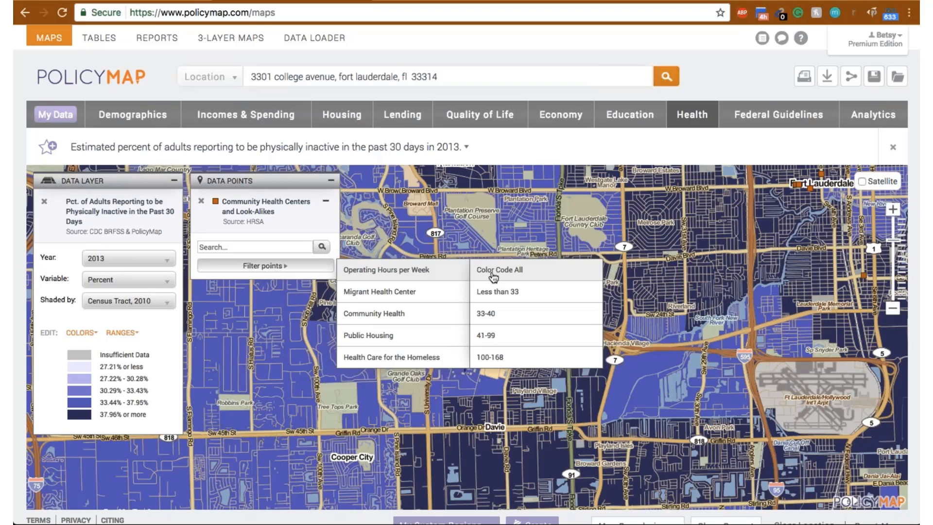
mouse_move(445, 290)
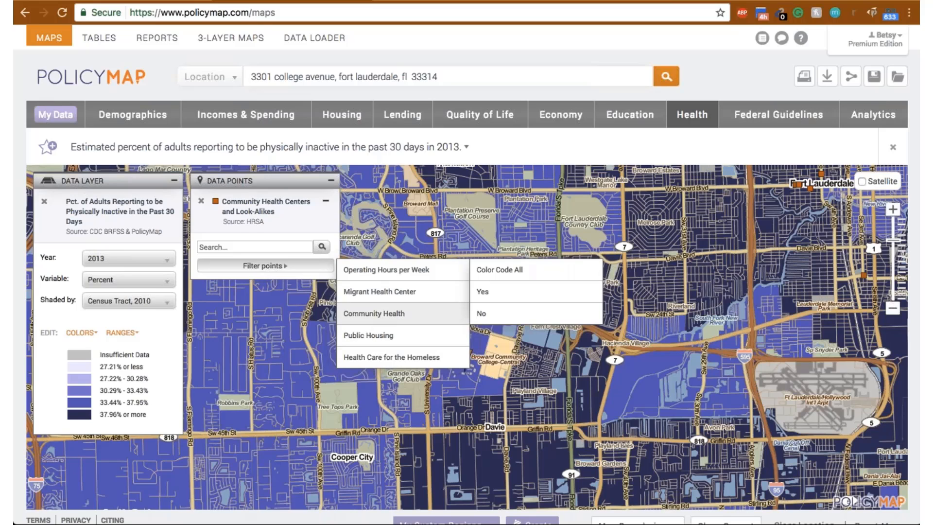
mouse_move(457, 270)
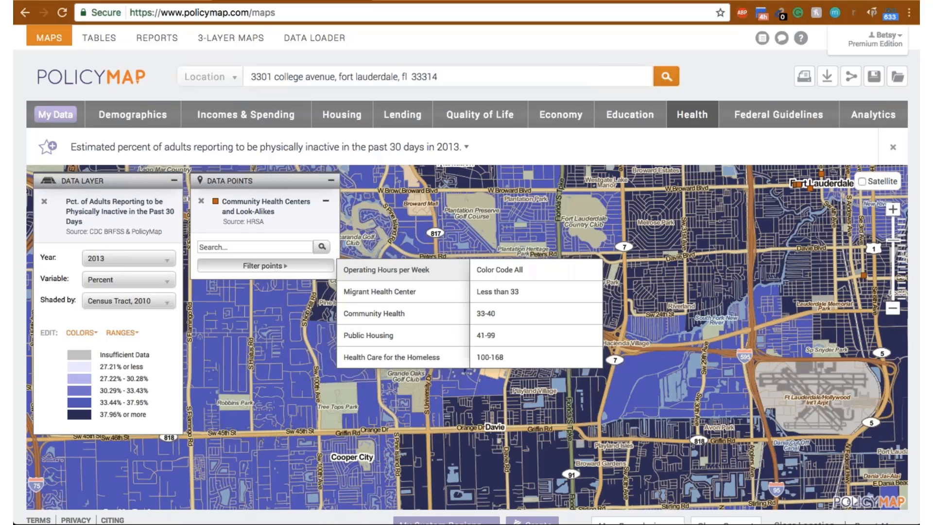
left_click(523, 268)
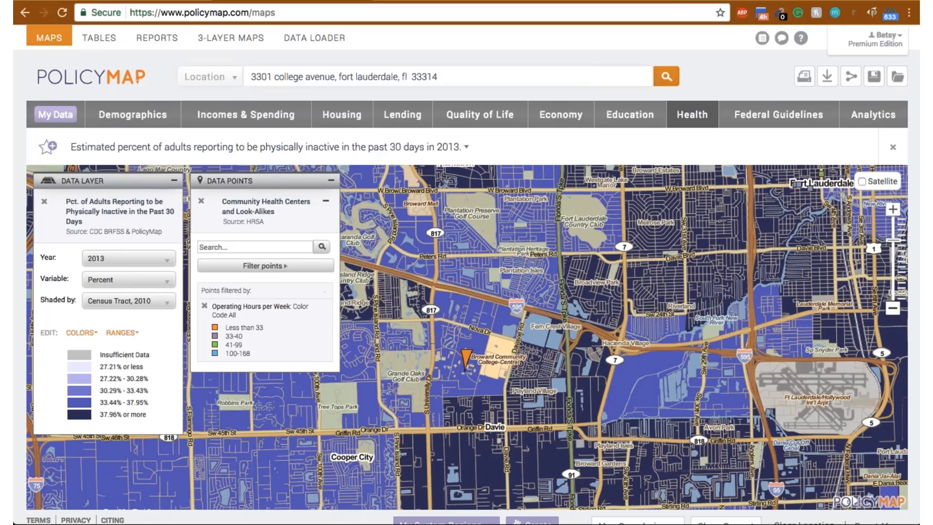
- Inspect the site details and source information of the community health center in Fort Lauderdale
left_click(892, 309)
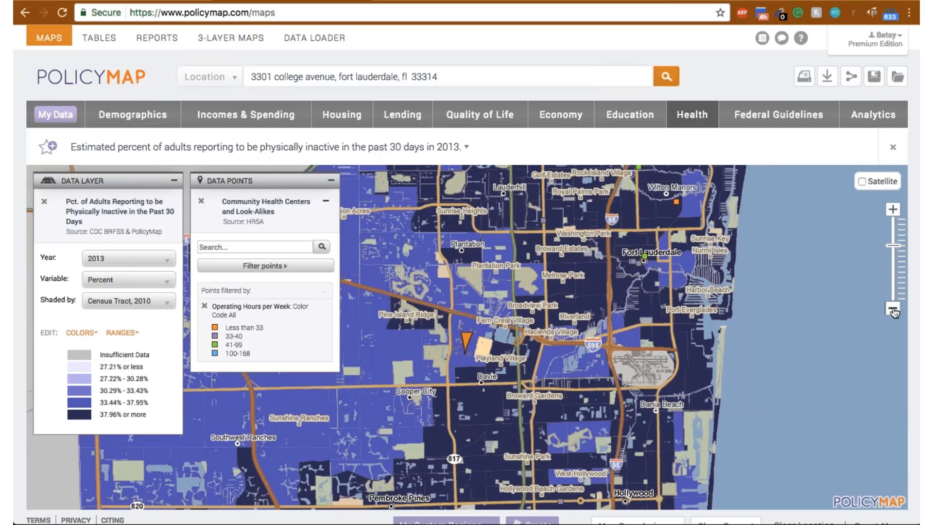
left_click(644, 255)
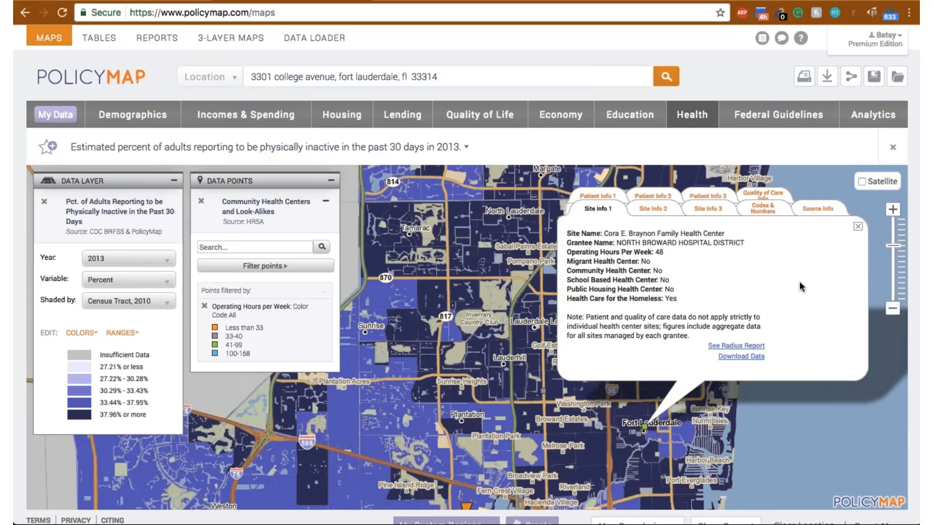
left_click(656, 209)
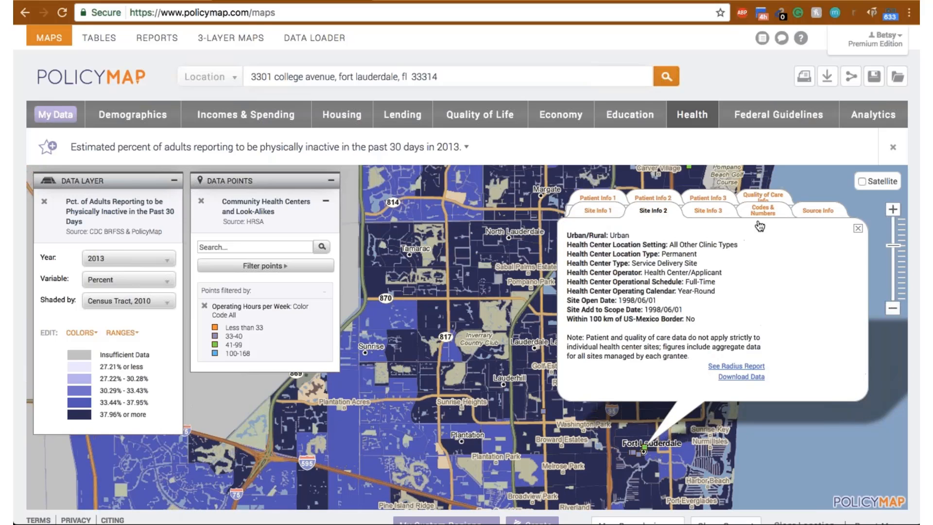
left_click(705, 212)
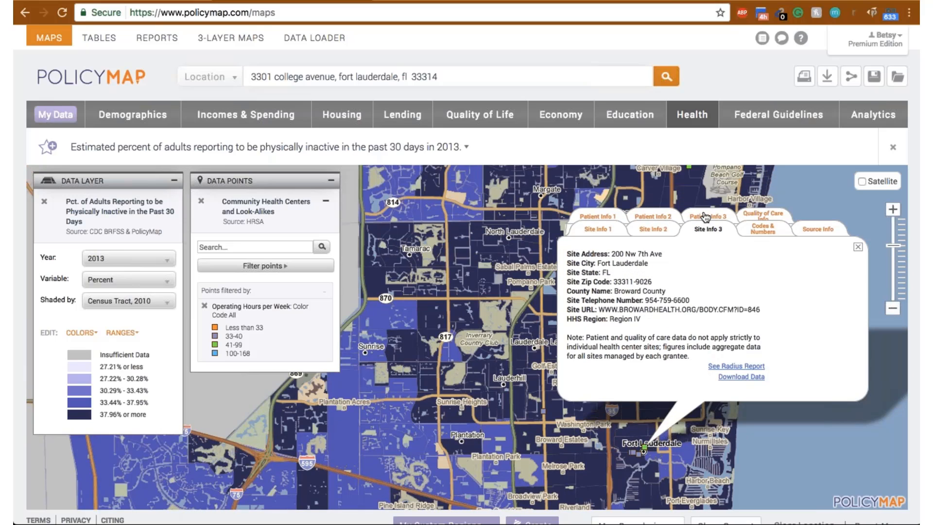
left_click(817, 229)
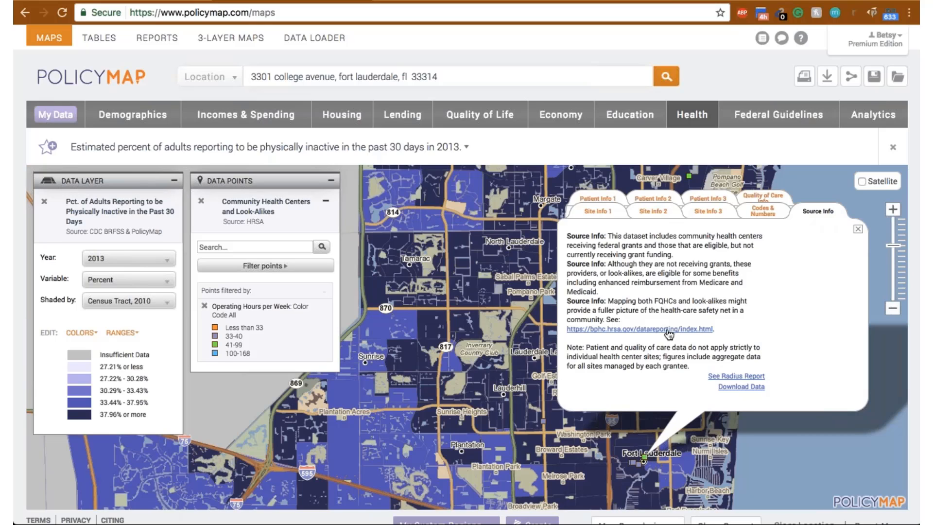
left_click(857, 229)
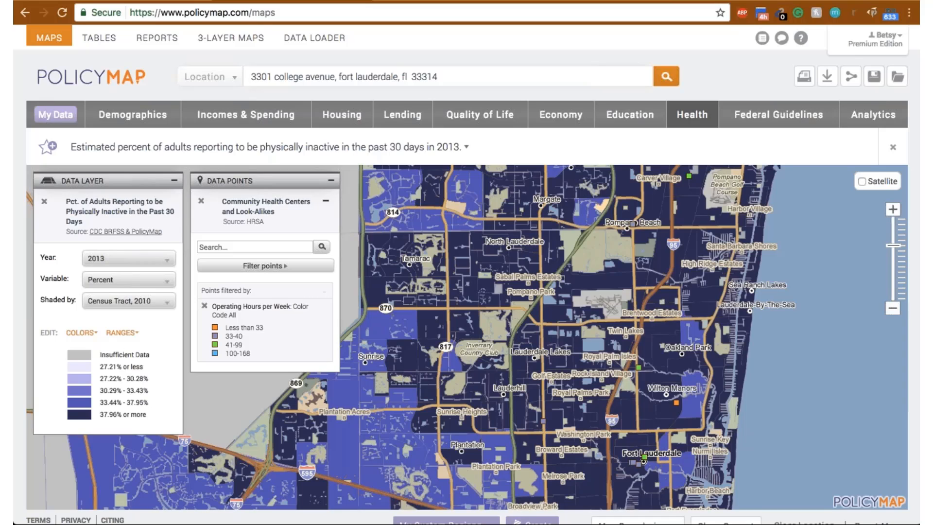
- Read the data directory entry on the CDC Behavioral Risk Factor Surveillance System behind the physical inactivity layer
left_click(125, 232)
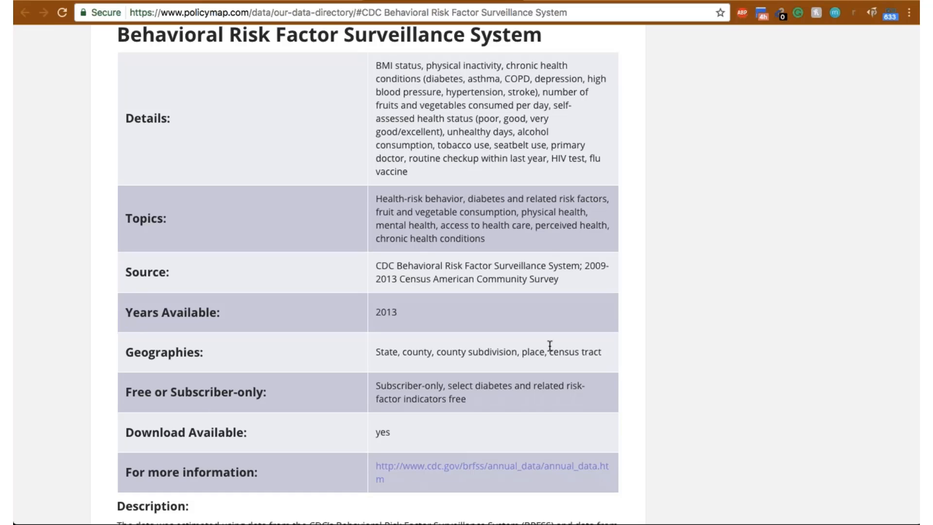
scroll(549, 345, "up", 2)
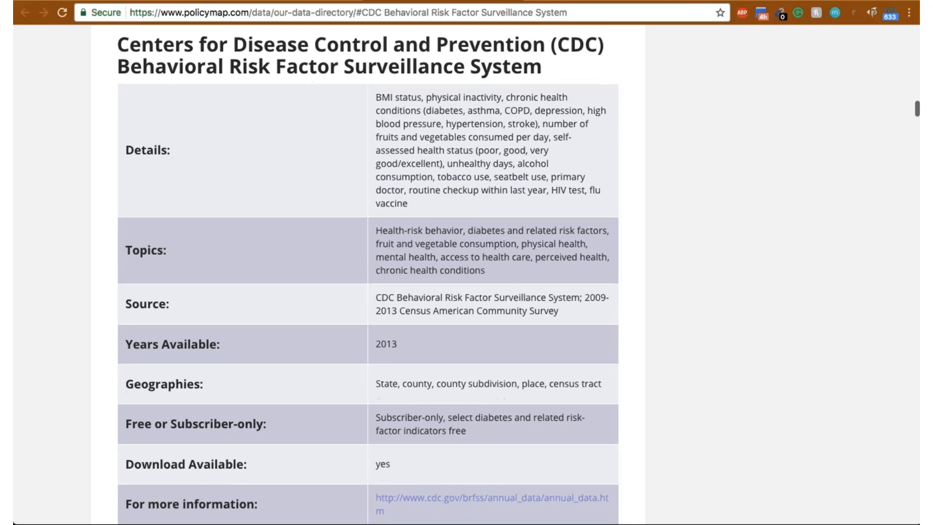
scroll(545, 387, "down", 3)
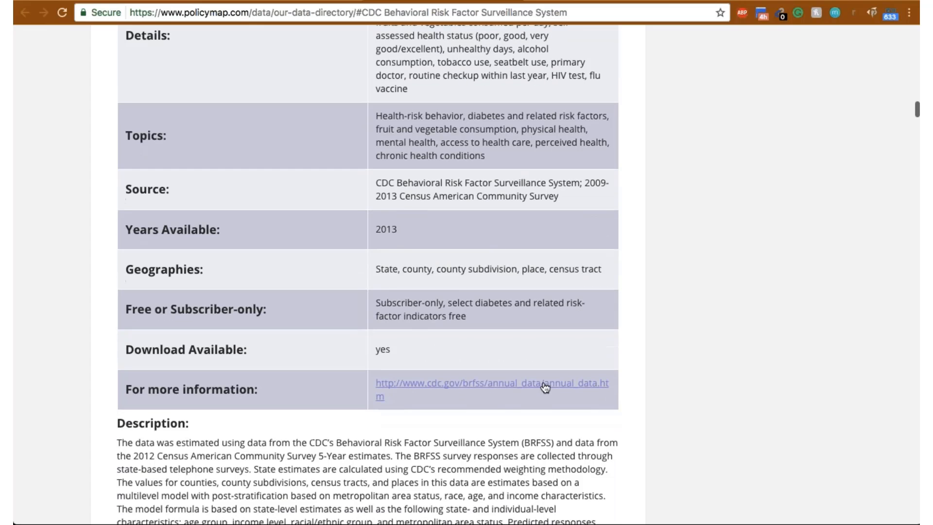
scroll(545, 387, "down", 3)
scroll(545, 388, "up", 2)
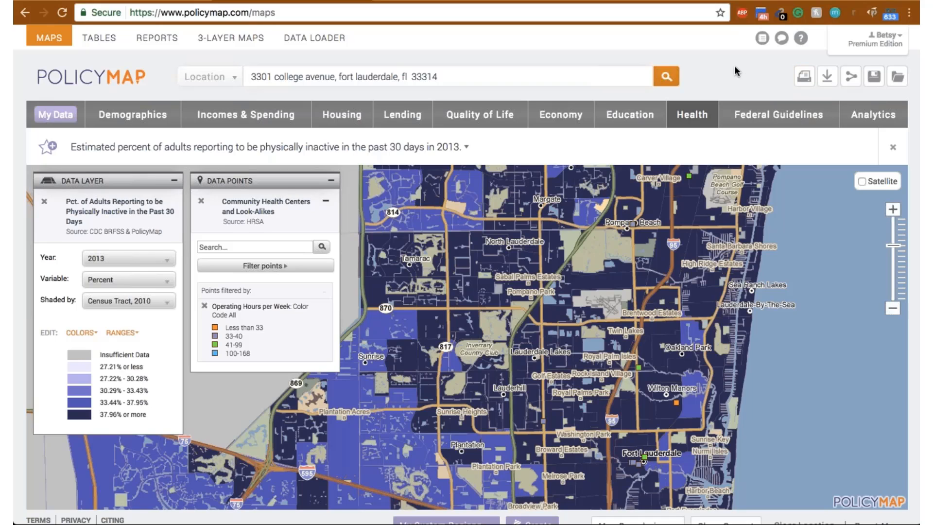
- Check the map's share link options, and preview its image export in portrait orientation with the additional export options expanded
left_click(852, 78)
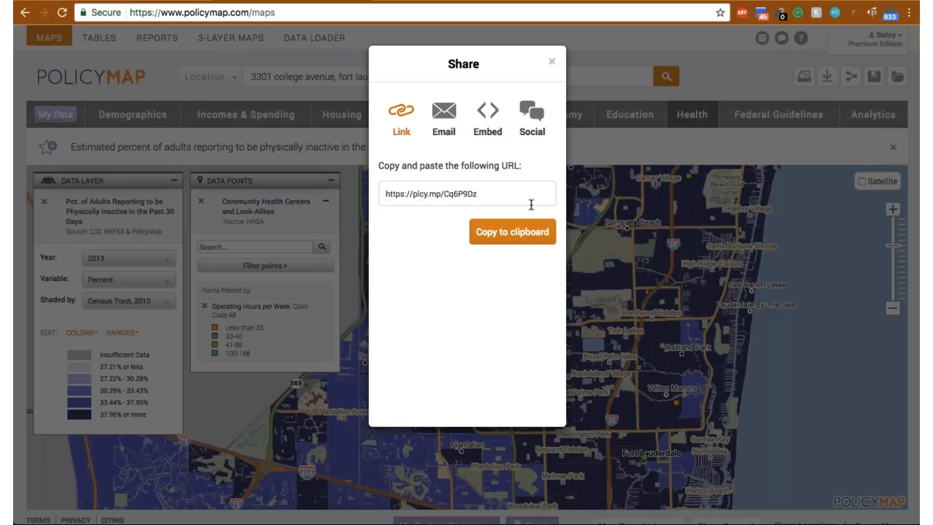
left_click(552, 62)
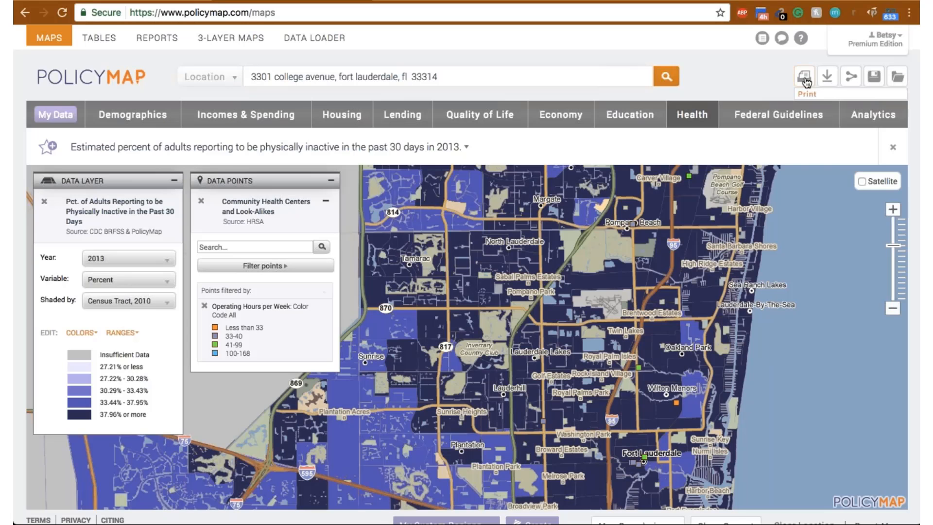
left_click(805, 80)
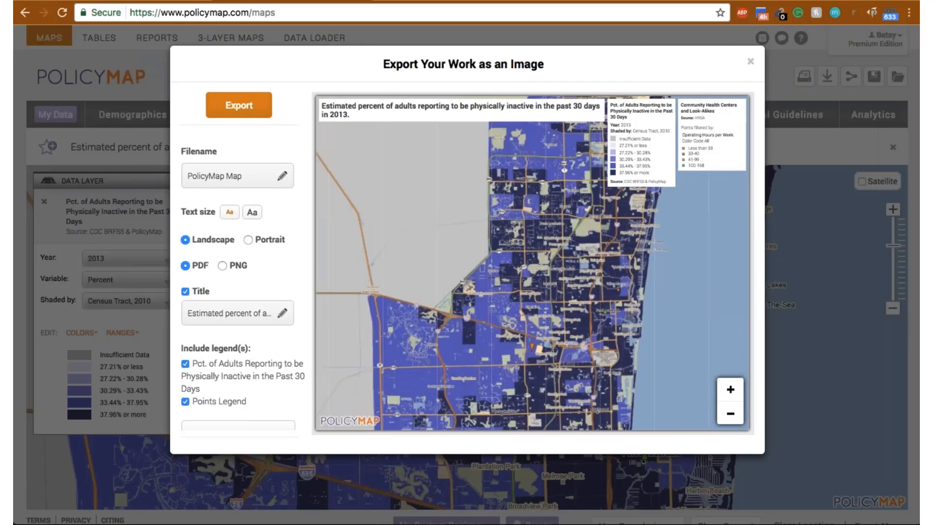
left_click(249, 239)
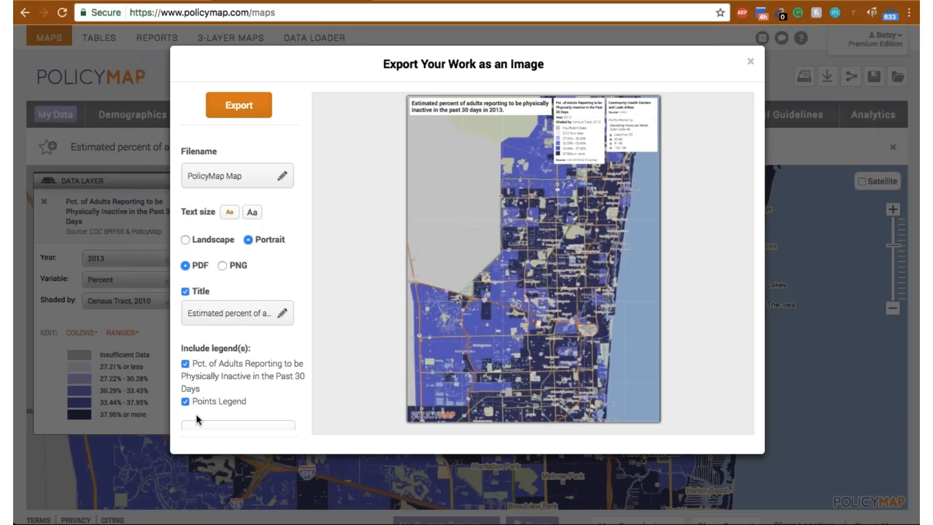
scroll(196, 413, "down", 1)
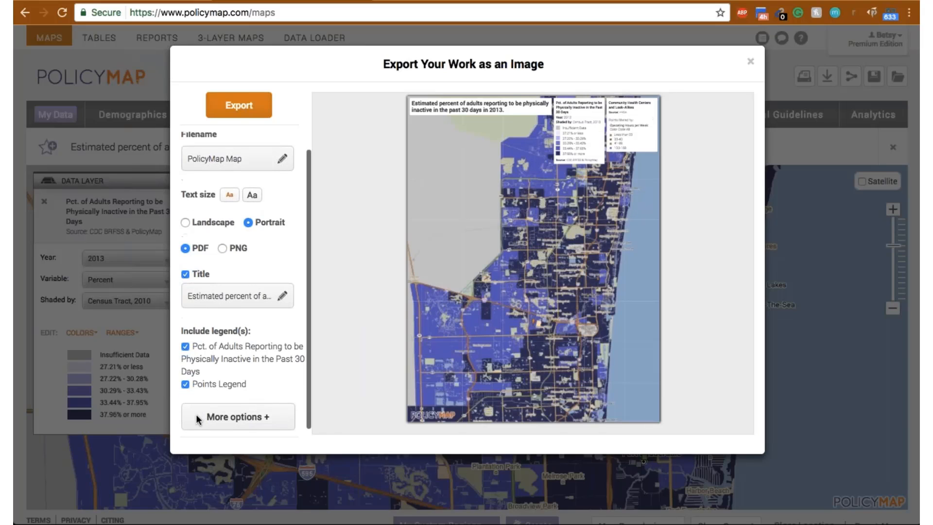
left_click(239, 423)
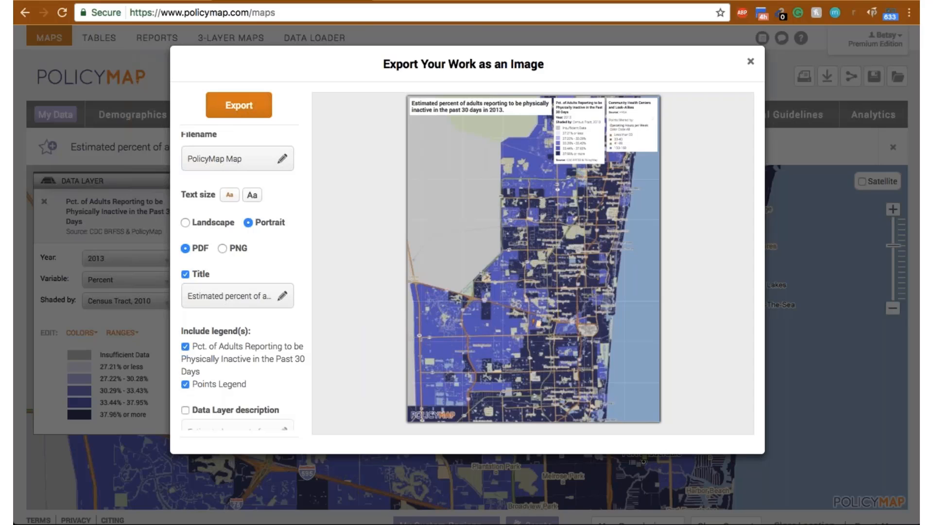
left_click(750, 63)
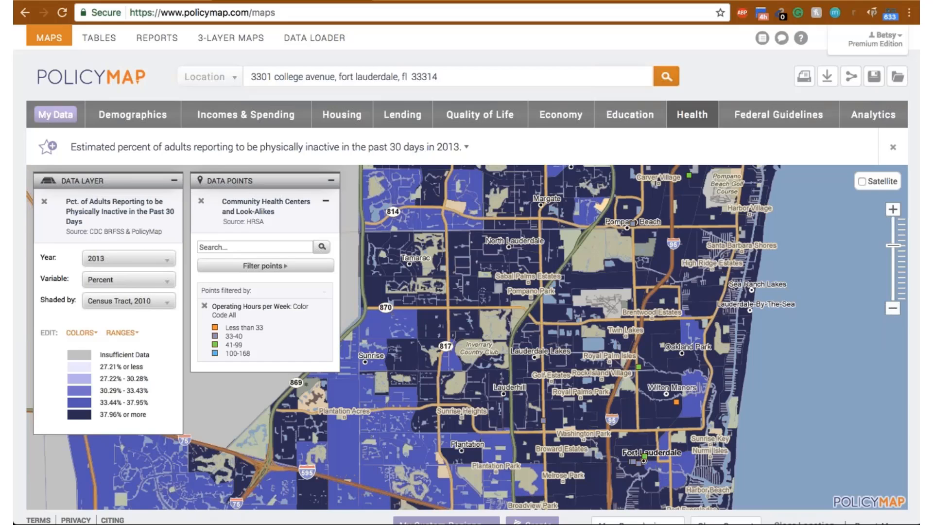
- Check the save options for the physical inactivity map and leave without saving
left_click(874, 77)
left_click(874, 78)
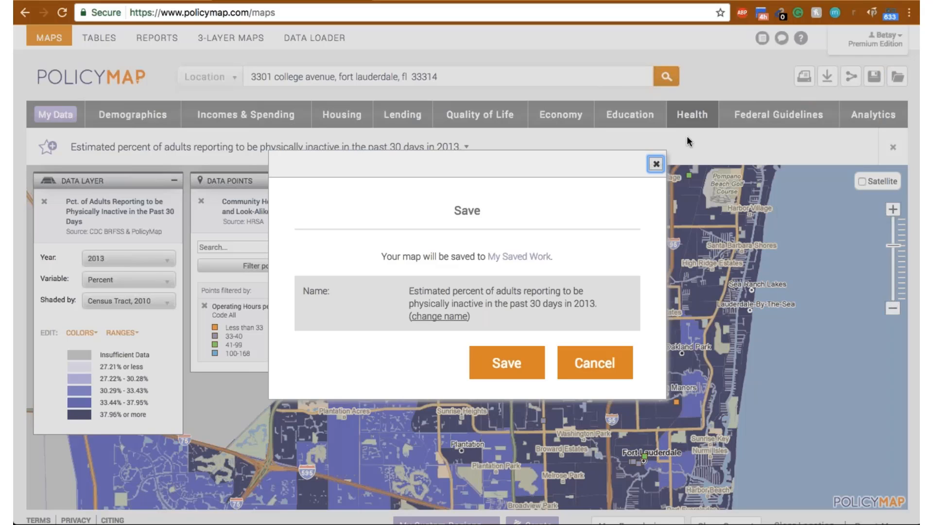
left_click(655, 165)
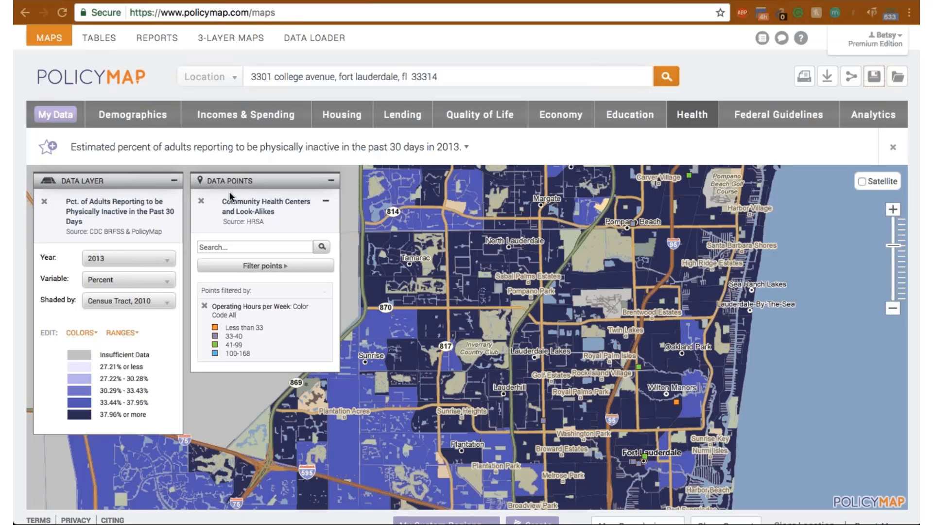
- Remove the community health center points and replace the map's data layer with Percent Non-White Population
left_click(202, 205)
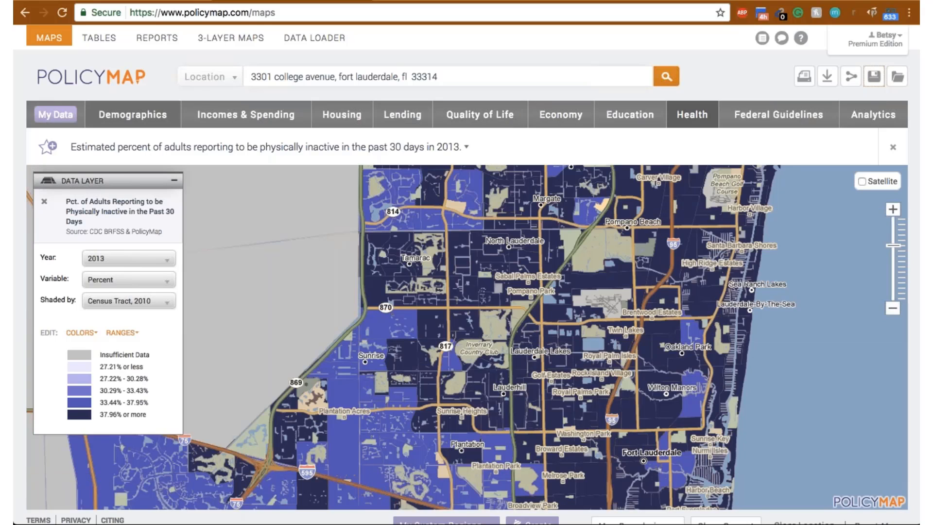
left_click(141, 119)
mouse_move(134, 221)
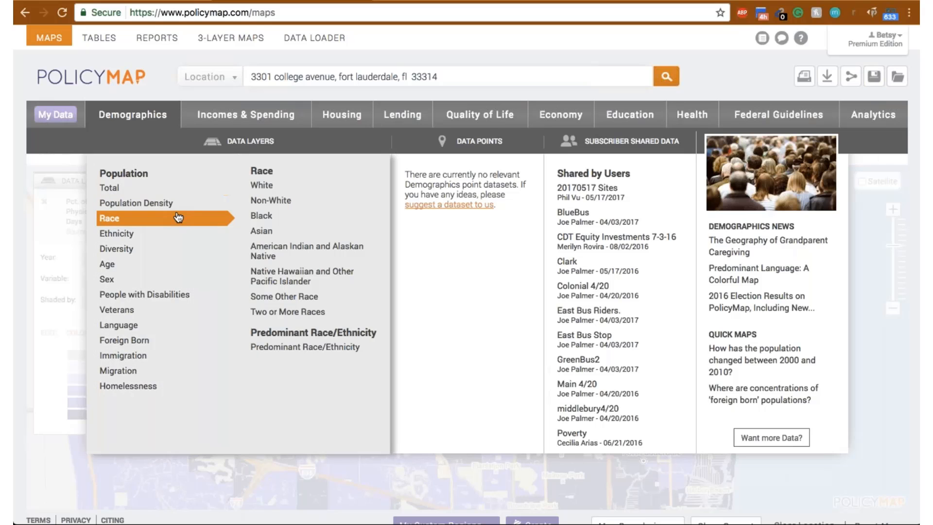
left_click(267, 203)
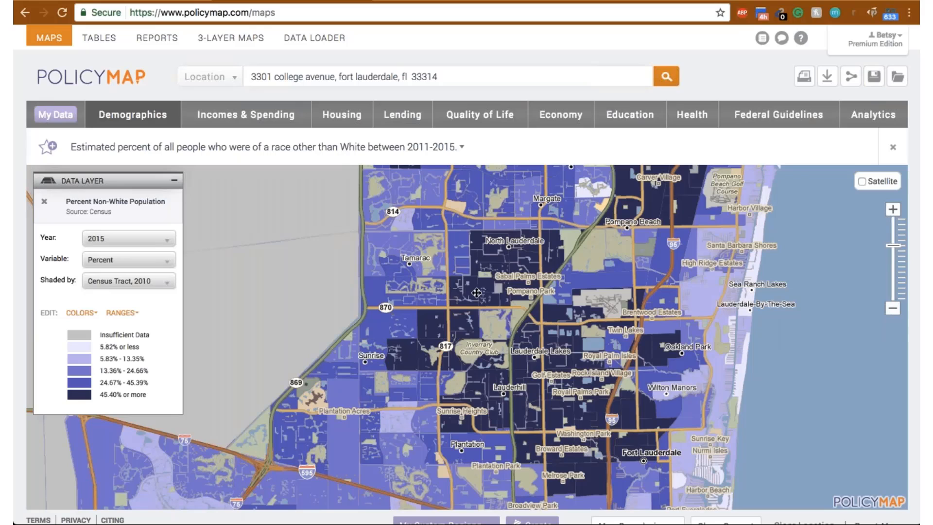
- Add the Farmers' Markets data points to the non-white population map around Fort Lauderdale
left_click_drag(478, 292, 332, 245)
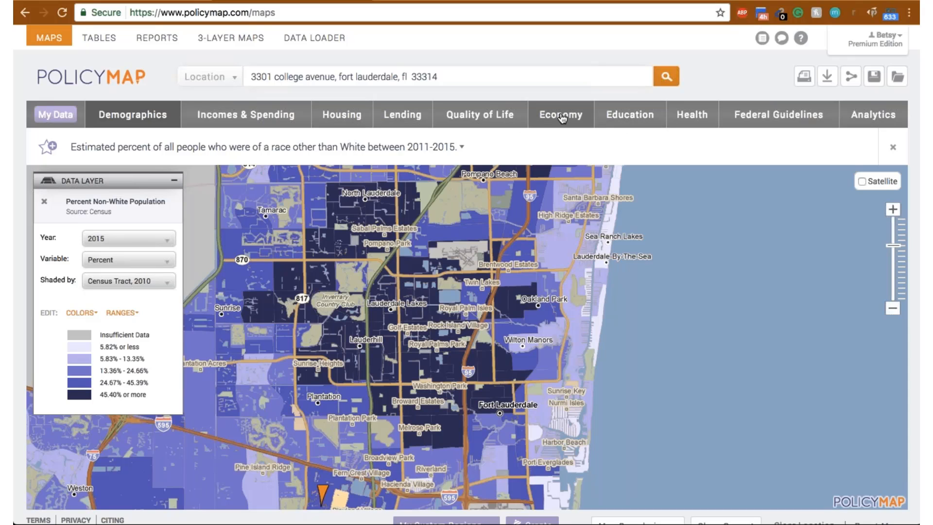
left_click(479, 118)
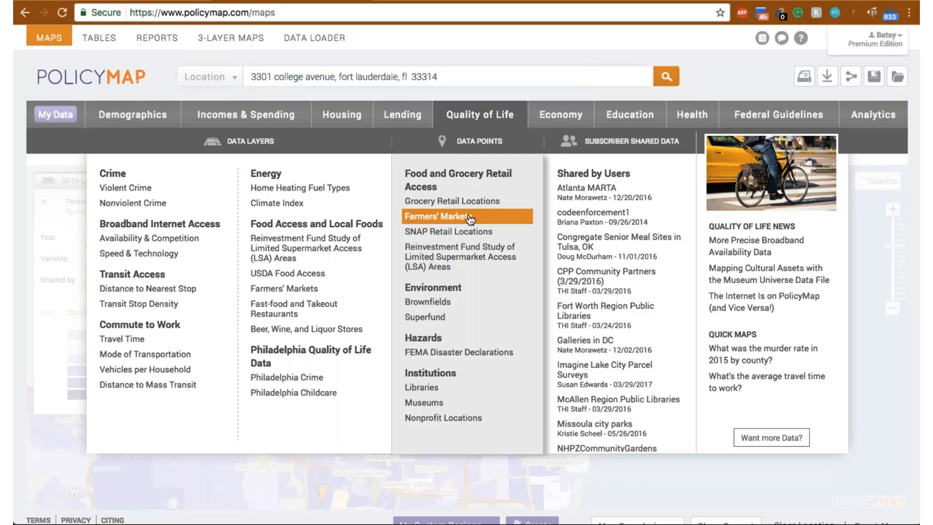
left_click(470, 220)
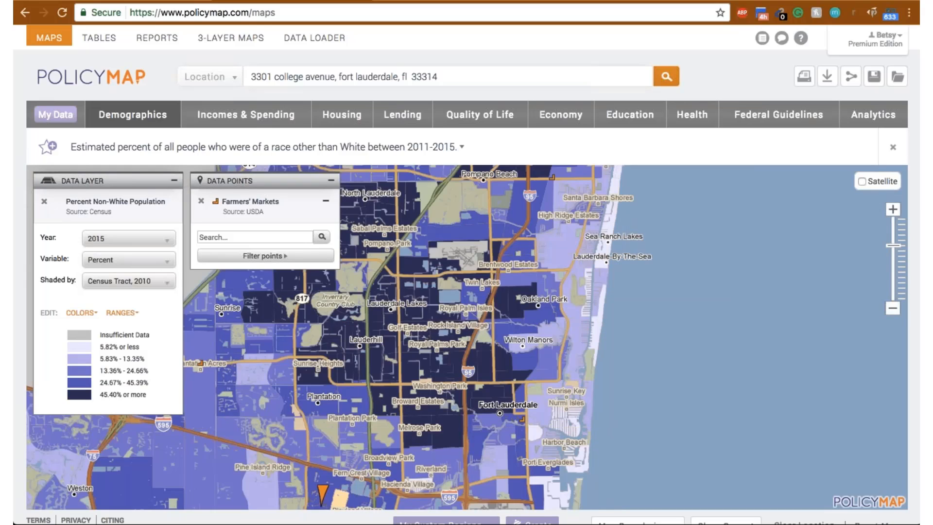
- Inspect the details of the farmers' markets in Plantation and Pompano Beach
left_click_drag(367, 320, 403, 285)
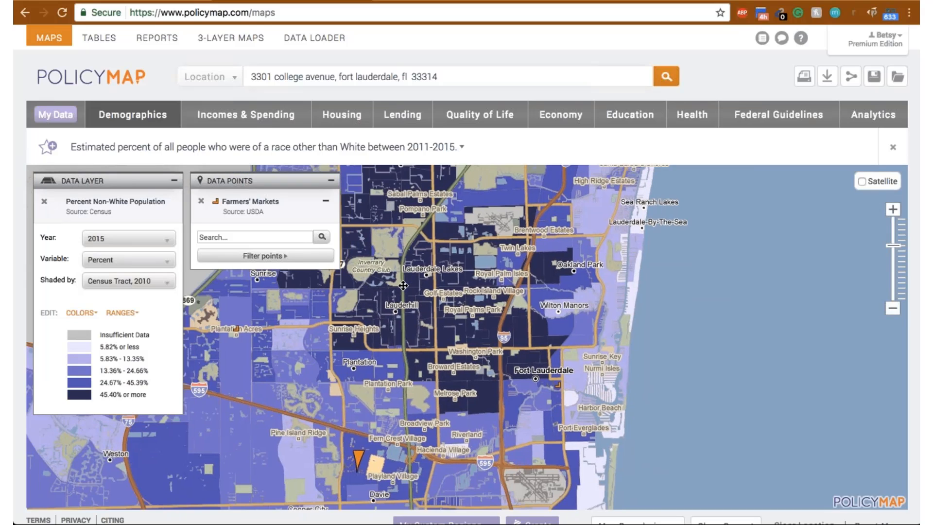
left_click(236, 328)
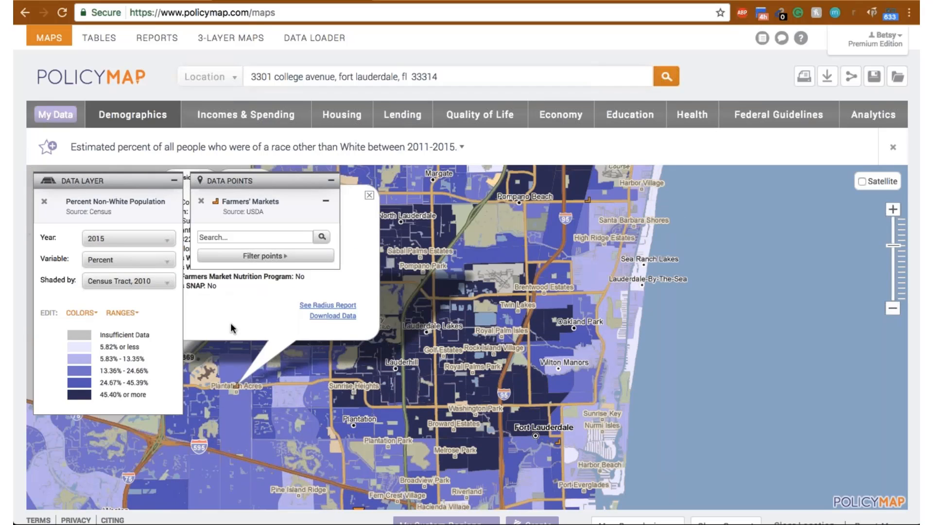
left_click_drag(230, 323, 349, 407)
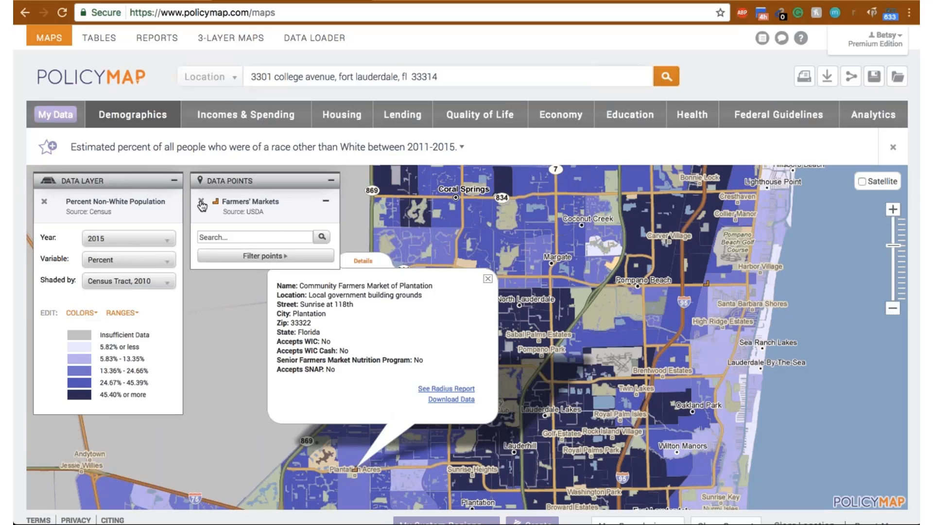
left_click(707, 283)
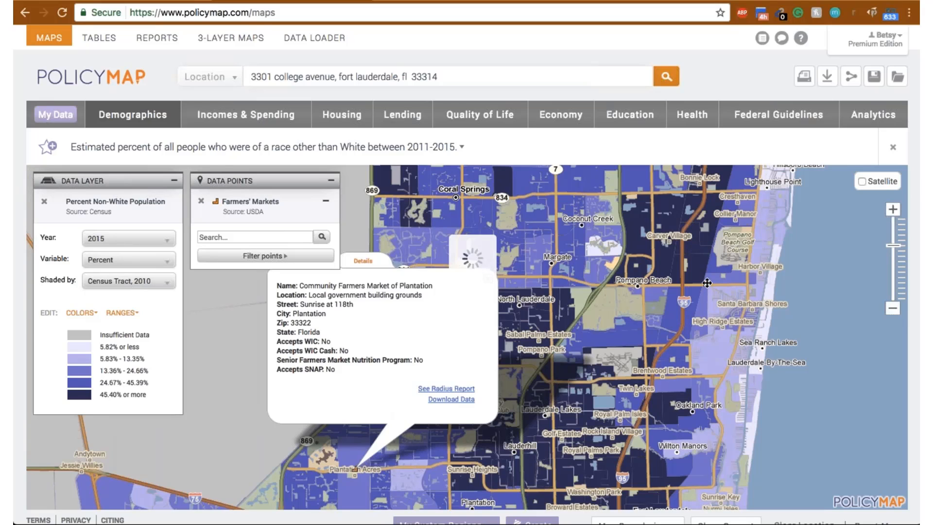
left_click_drag(539, 313, 456, 317)
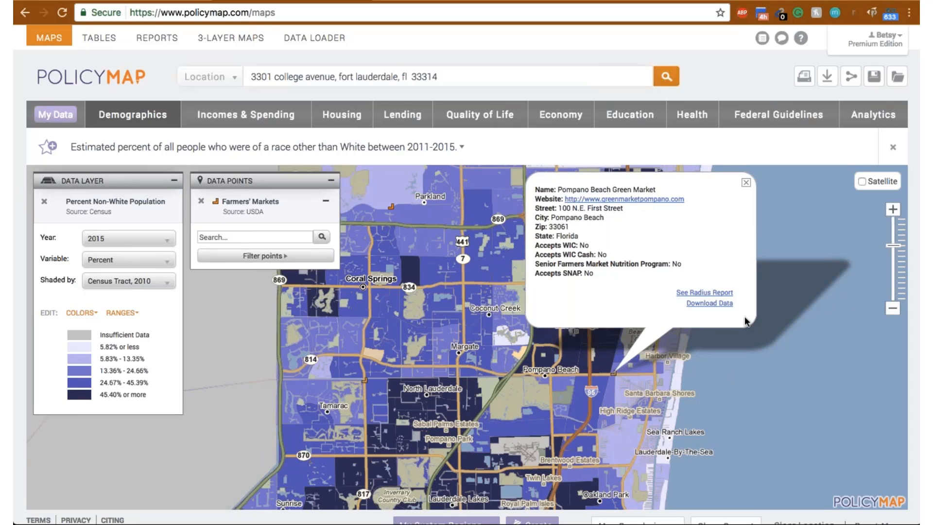
- Go to the tables view and load the demographic indicator for population age 65 or older
left_click(98, 42)
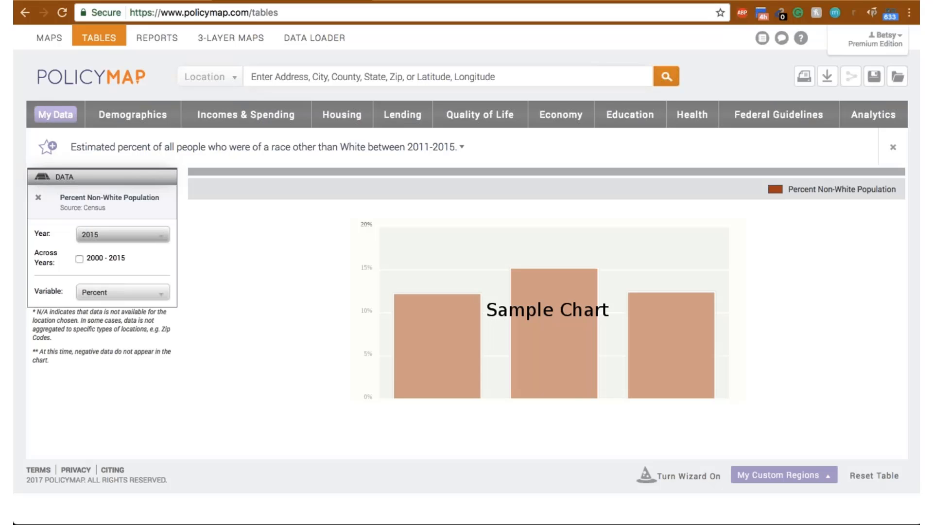
left_click(136, 237)
left_click(136, 237)
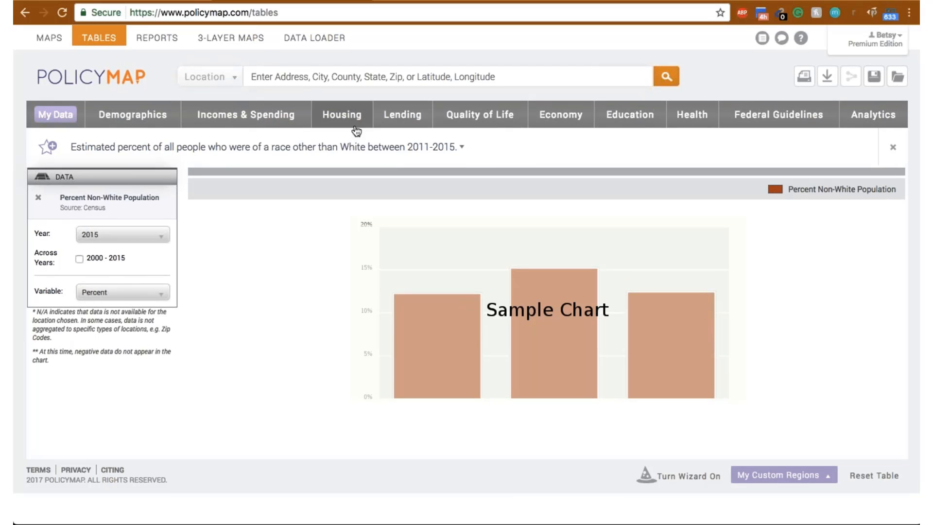
left_click(137, 127)
mouse_move(145, 217)
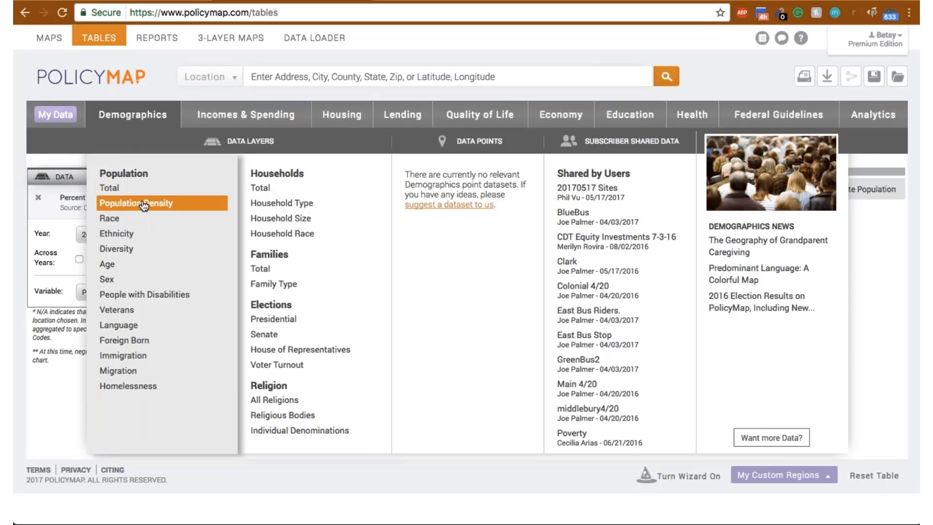
mouse_move(145, 279)
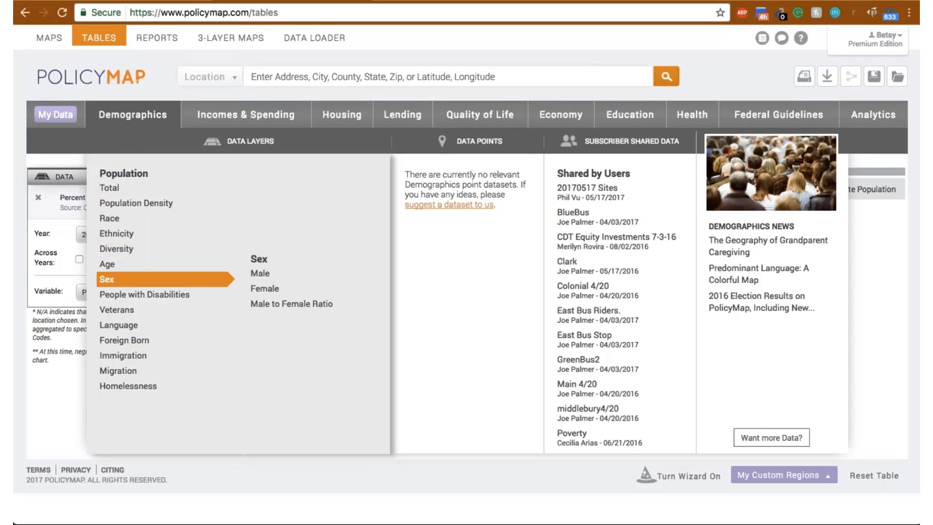
mouse_move(197, 264)
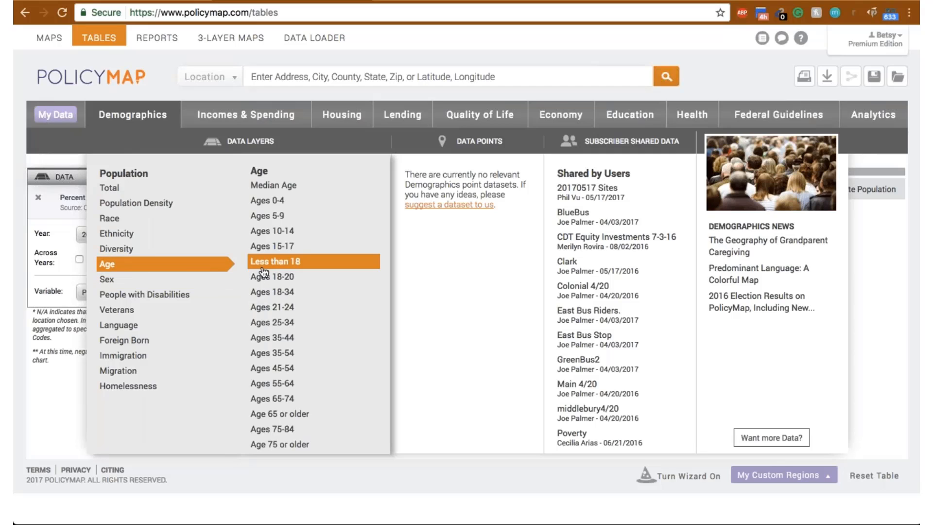
left_click(279, 414)
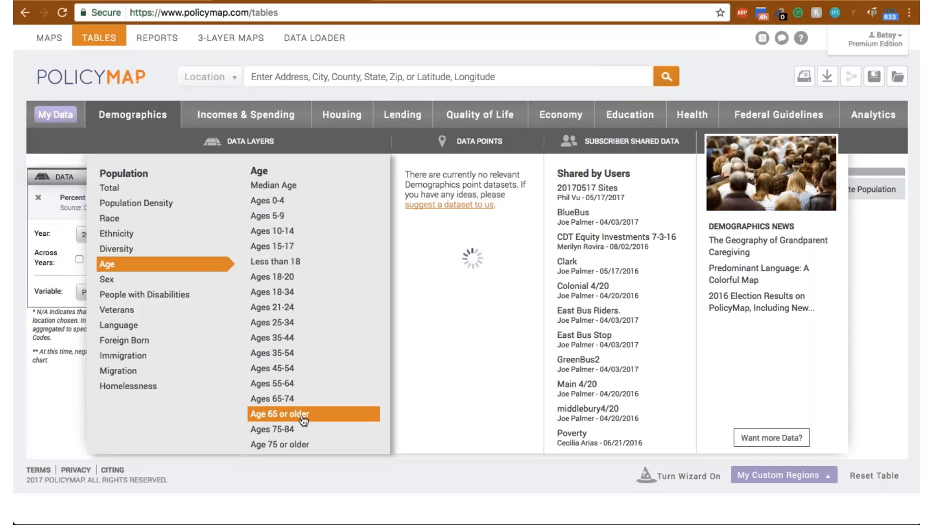
- Add Broward County, FL and Miami-Dade County, FL to the age 65 or older table
left_click(307, 75)
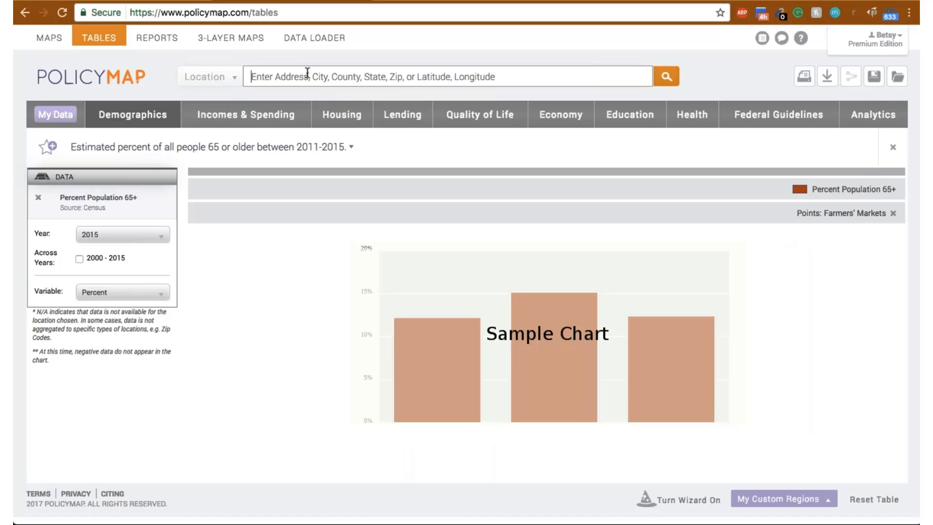
type("browa")
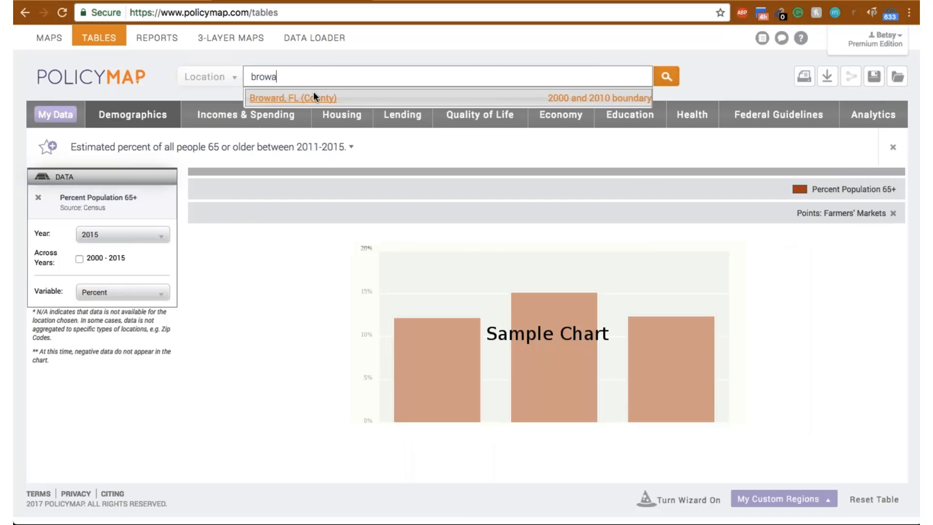
left_click(313, 91)
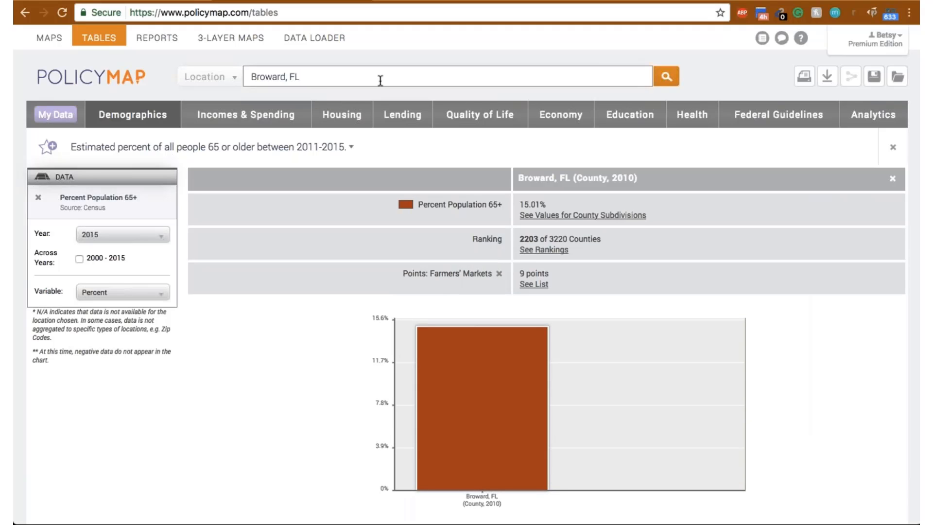
left_click_drag(373, 81, 234, 58)
type("miami")
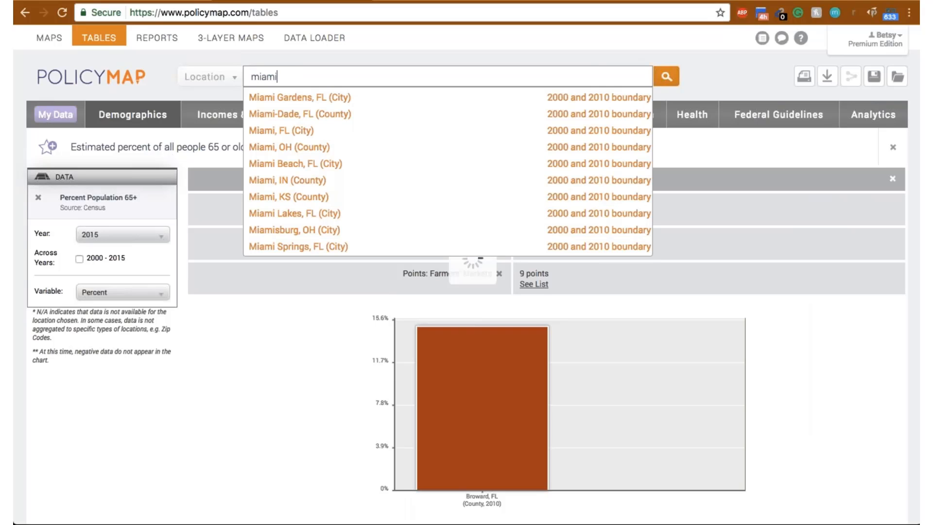
left_click(279, 110)
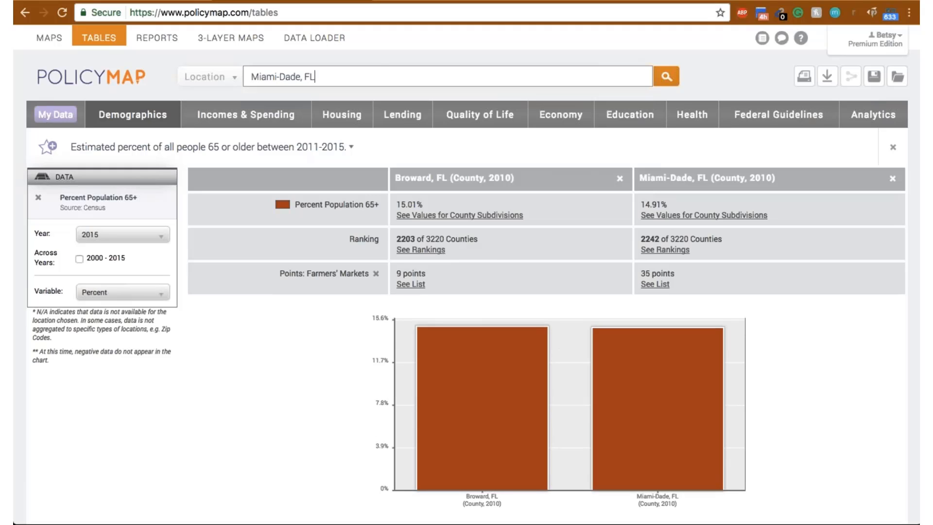
- Add Monroe County, FL to the table and show the data across years 2000 - 2015
left_click_drag(316, 76, 251, 77)
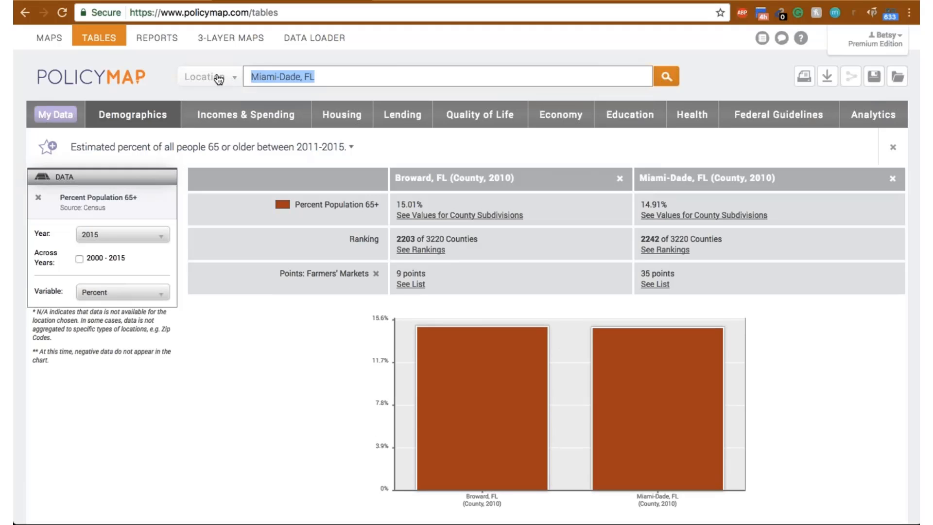
type("monroe")
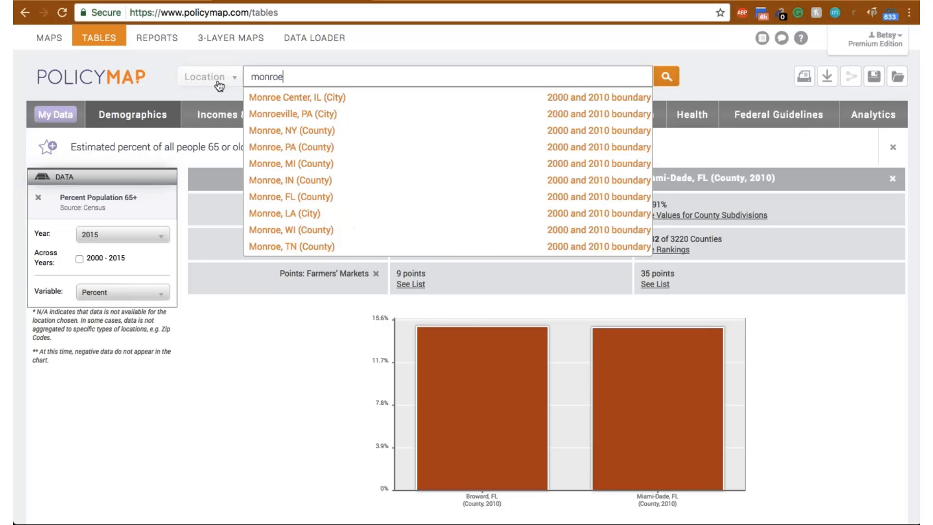
left_click(267, 192)
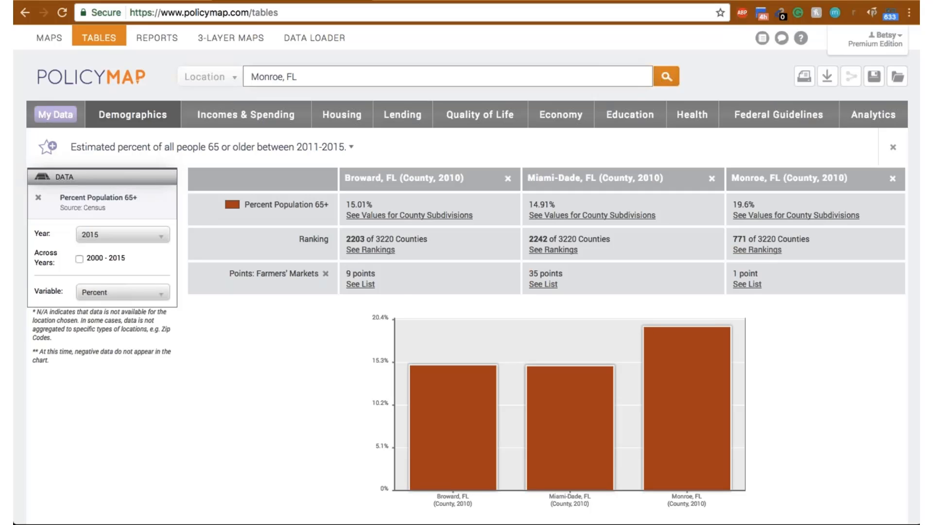
left_click(82, 256)
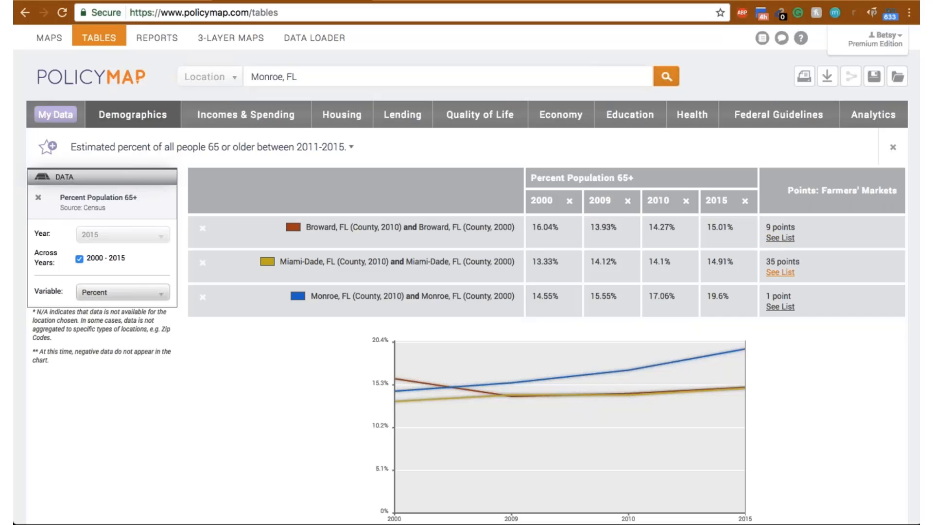
- Open the list of farmers' markets in Miami-Dade County, download it as a CSV file, and close the list
left_click(779, 273)
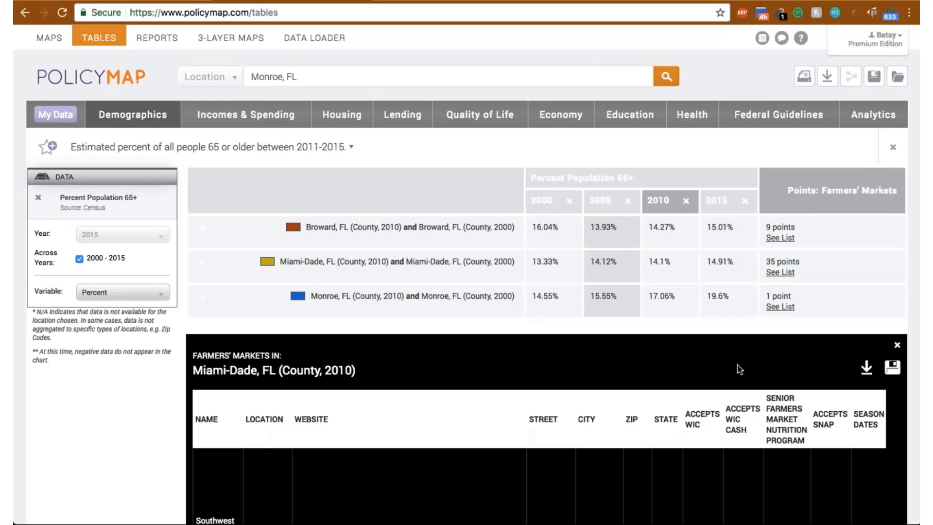
left_click(868, 369)
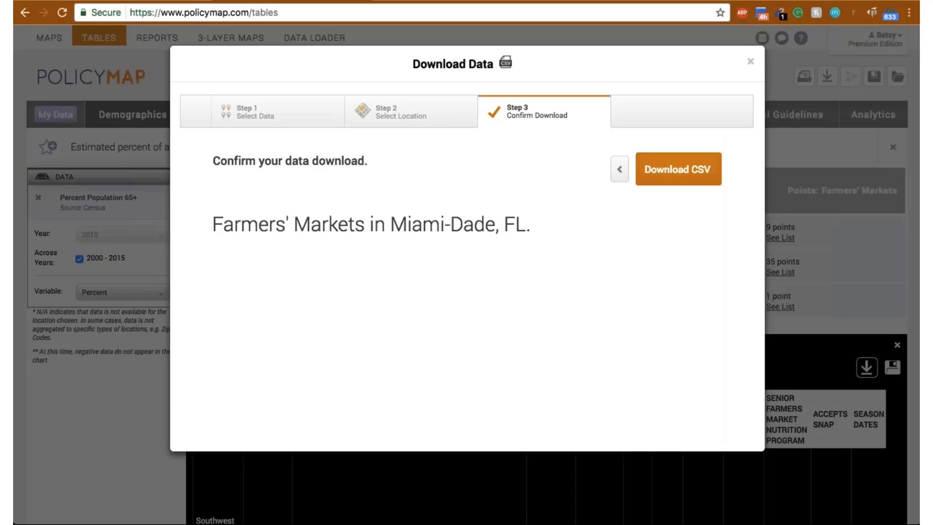
left_click(664, 161)
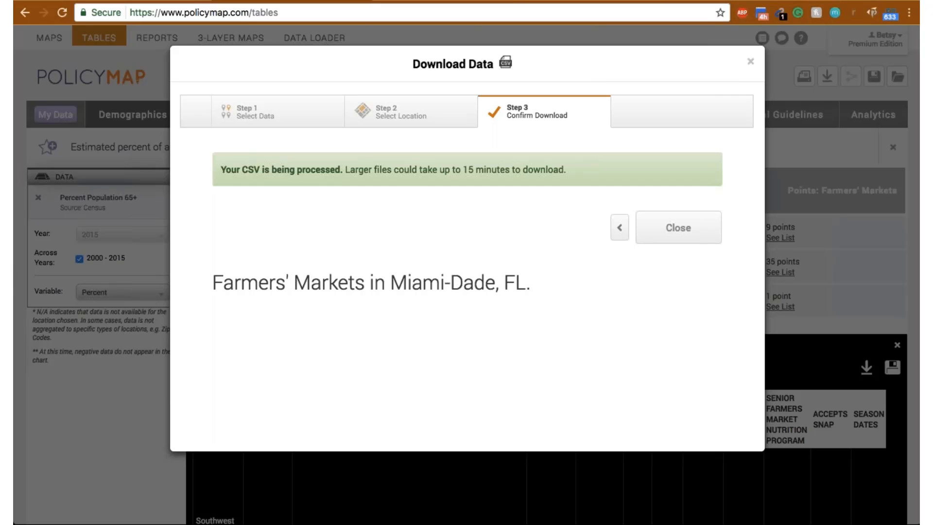
left_click(697, 235)
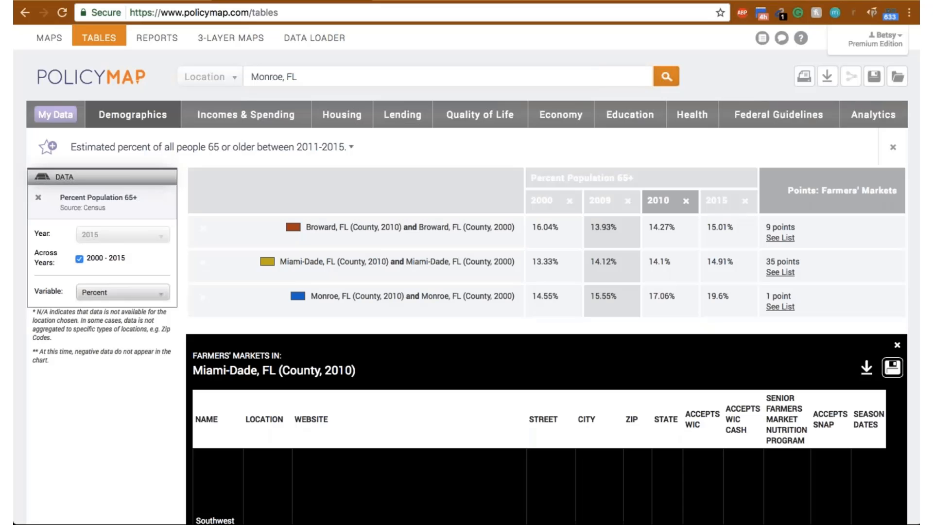
left_click(896, 344)
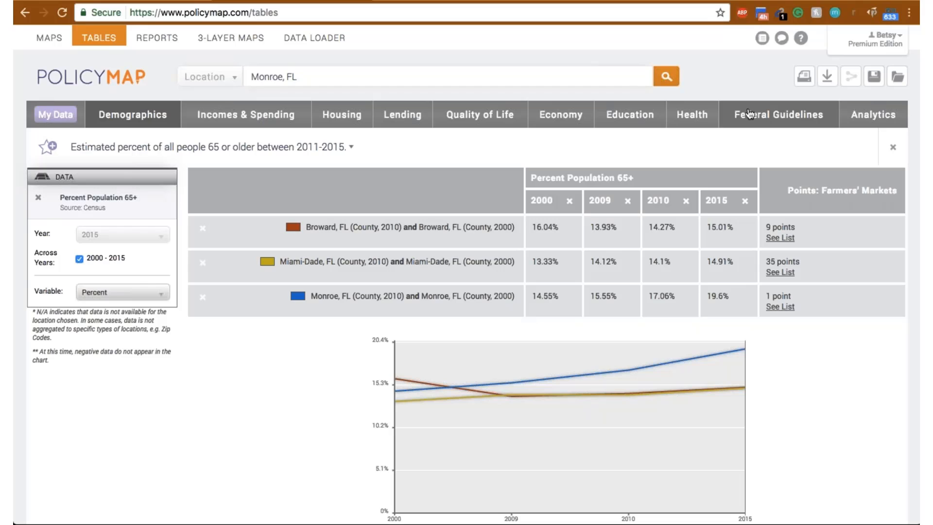
mouse_move(749, 114)
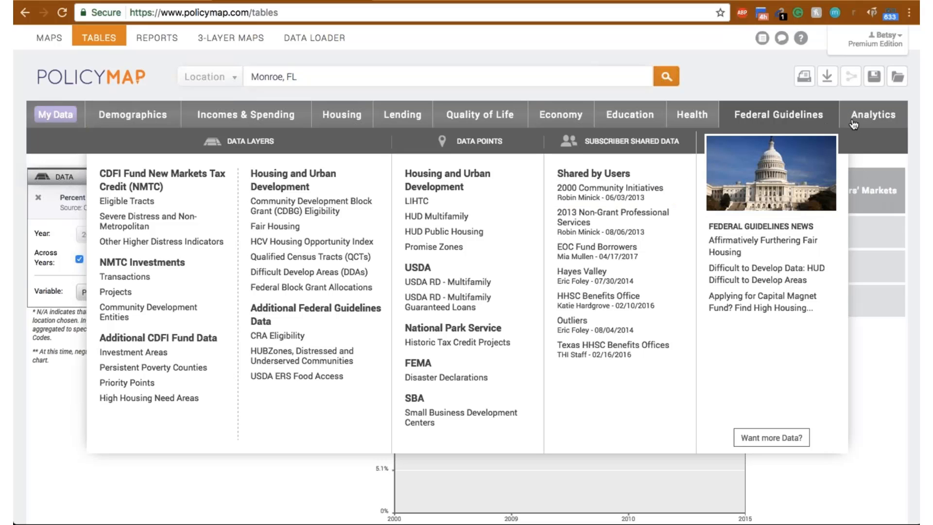
left_click(688, 120)
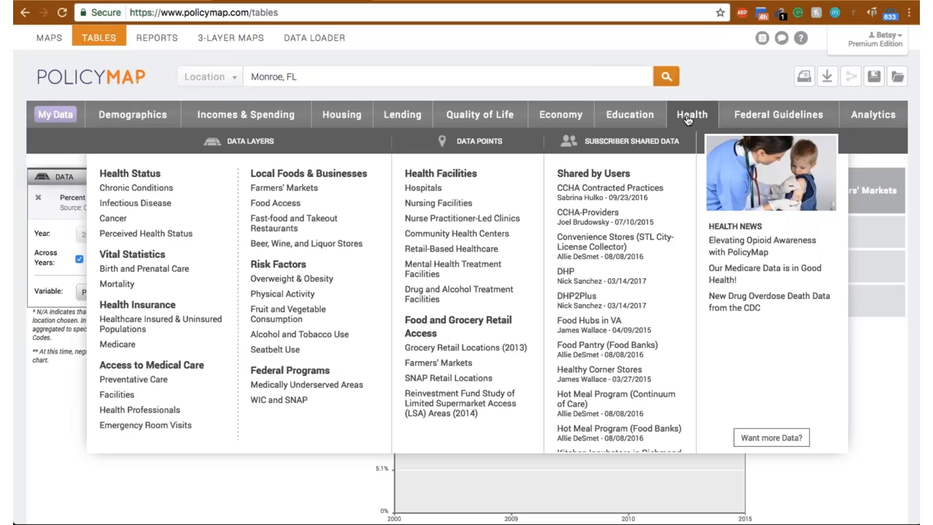
left_click(875, 119)
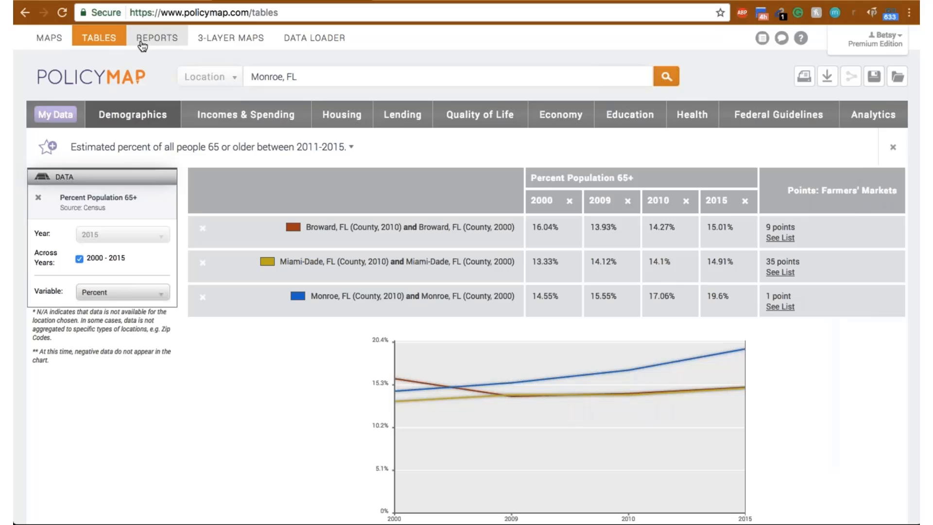
- Go to the reports page and choose a radius as the location for the Community Profile report
left_click(157, 46)
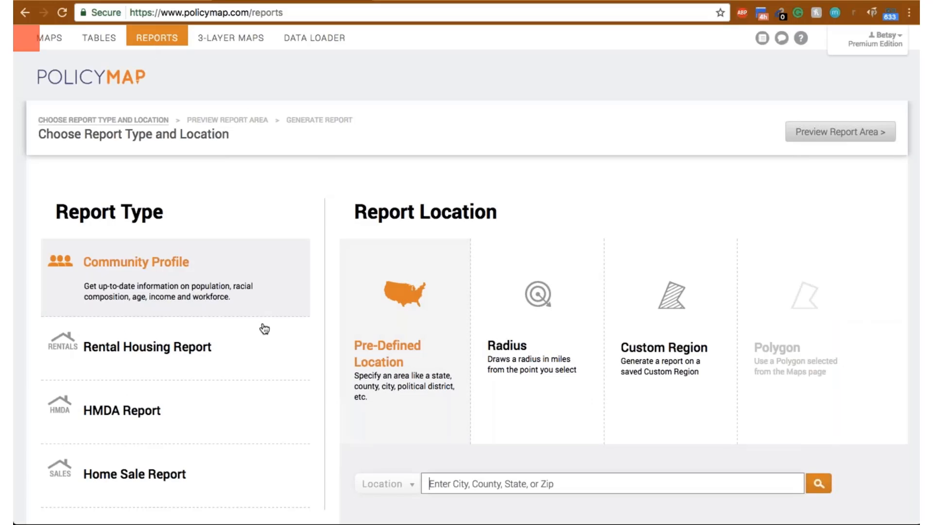
scroll(225, 271, "down", 2)
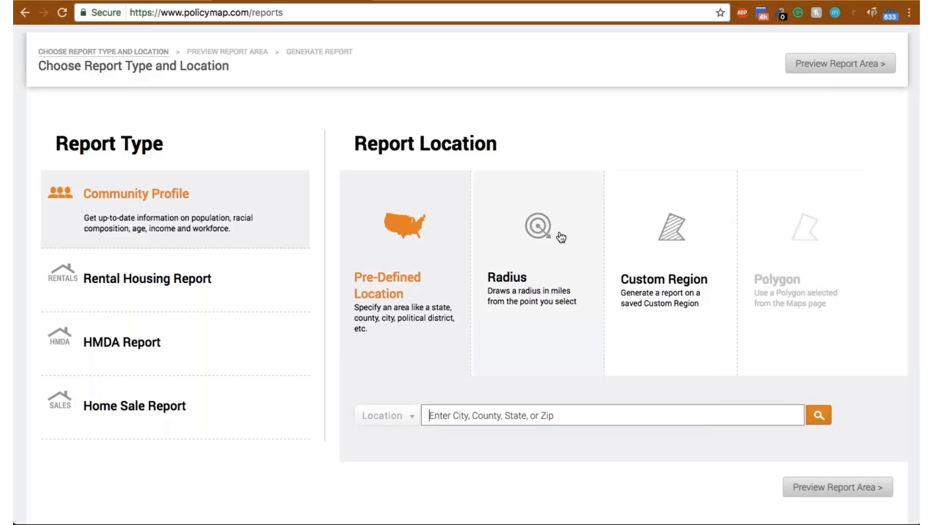
left_click(532, 236)
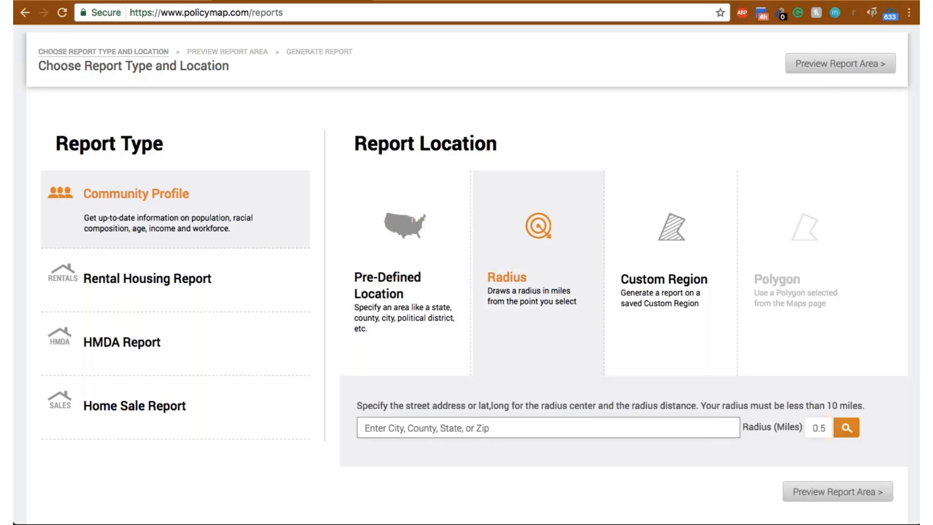
- Enter the full street address with city, state and zip code as the radius center
type("3301 ")
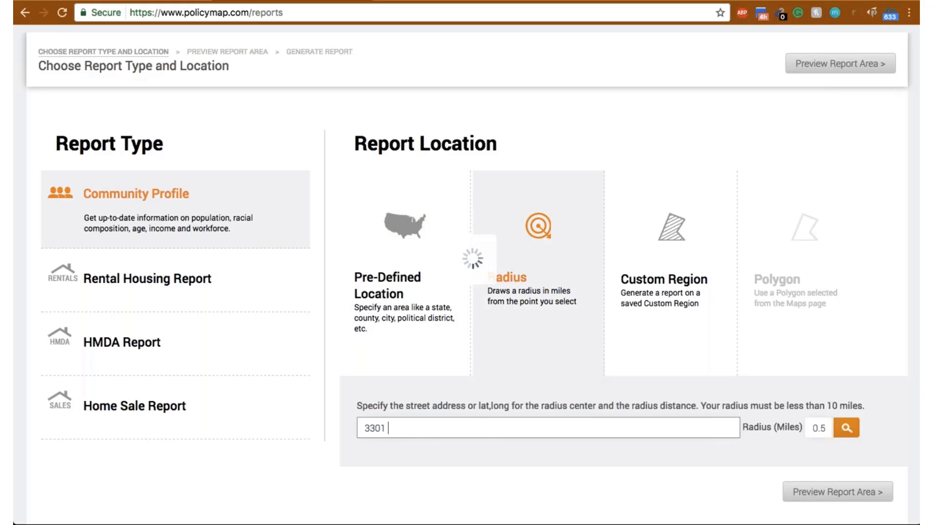
type("colleg")
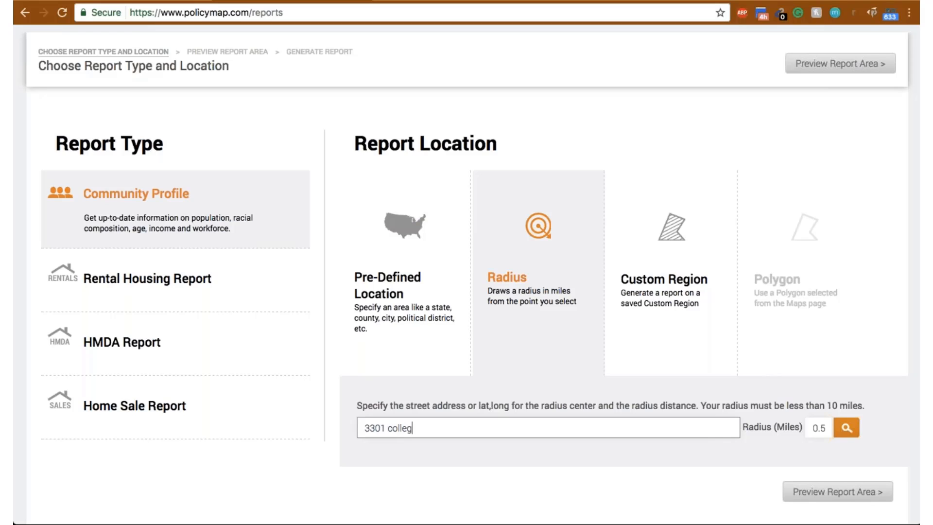
type("e ave, fort lauderdale, f")
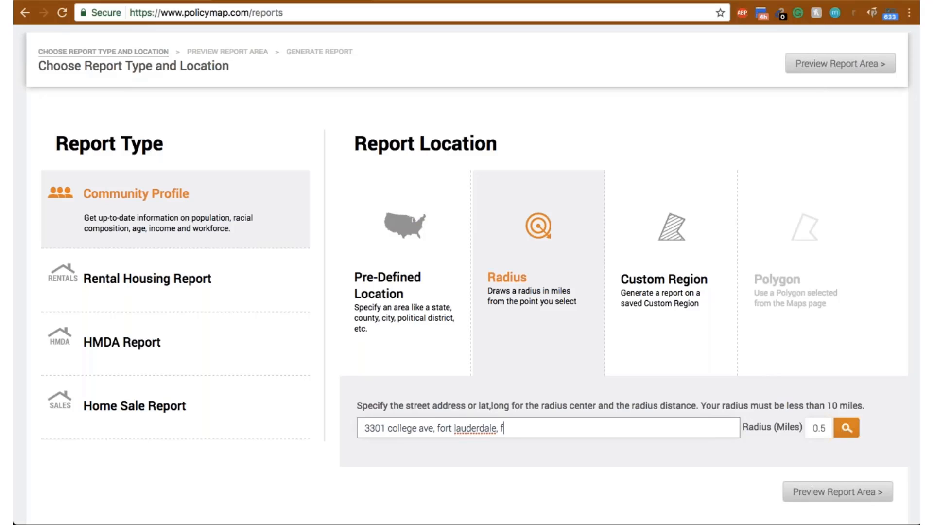
type("l 33314")
- Set the radius to 10 miles, preview the report area, and generate the Community Profile report
double_click(830, 428)
type("10")
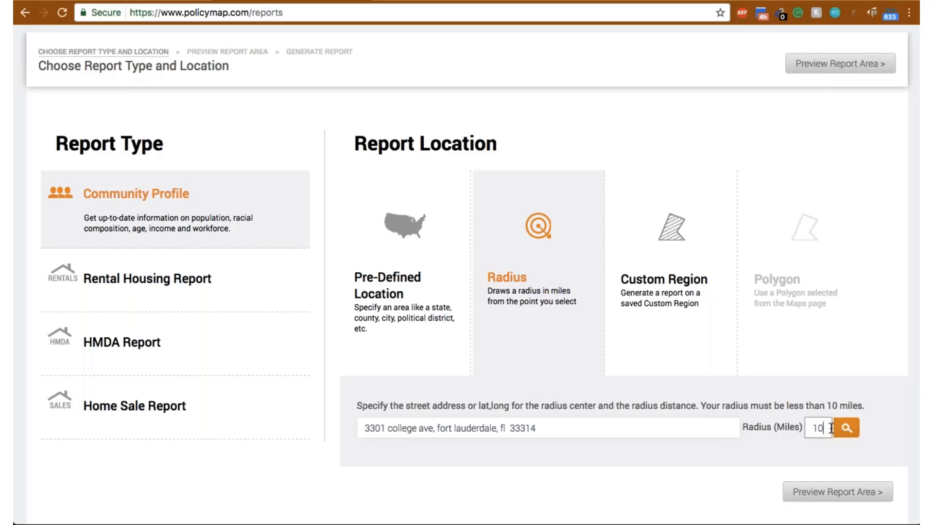
left_click(847, 428)
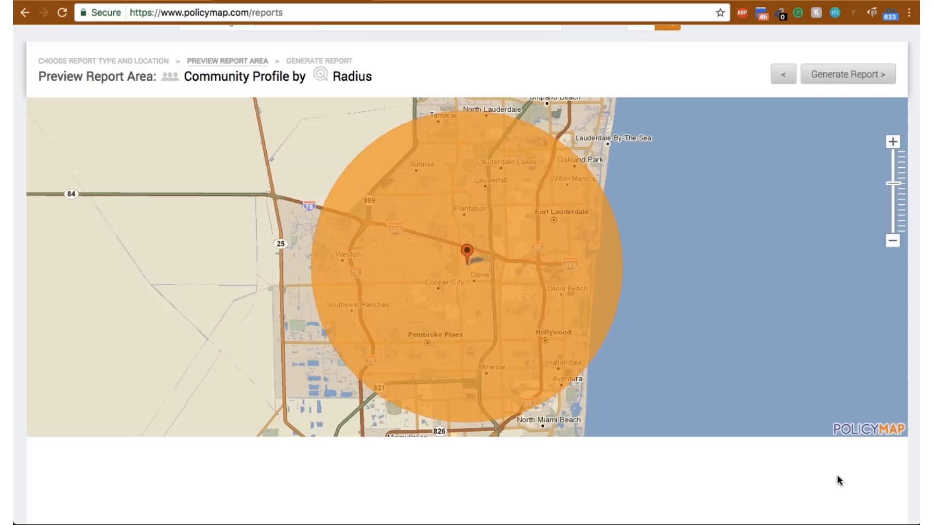
left_click(831, 75)
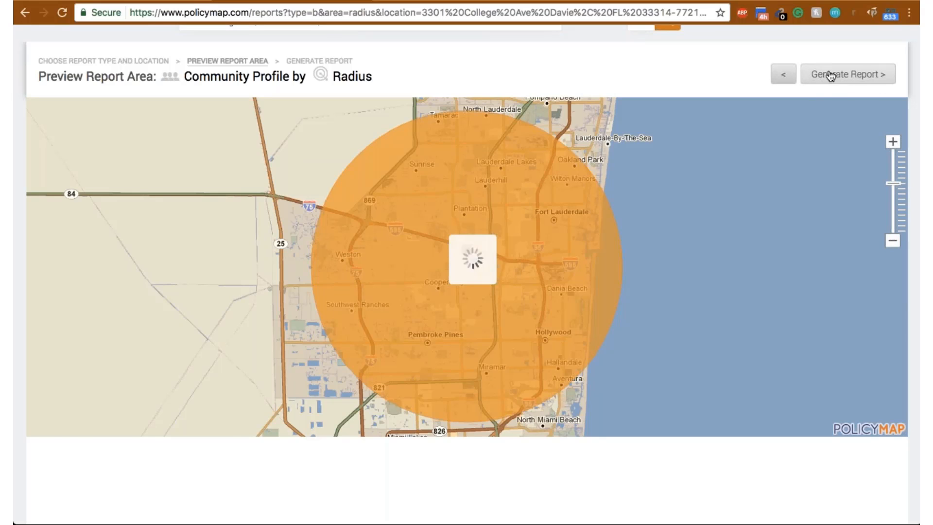
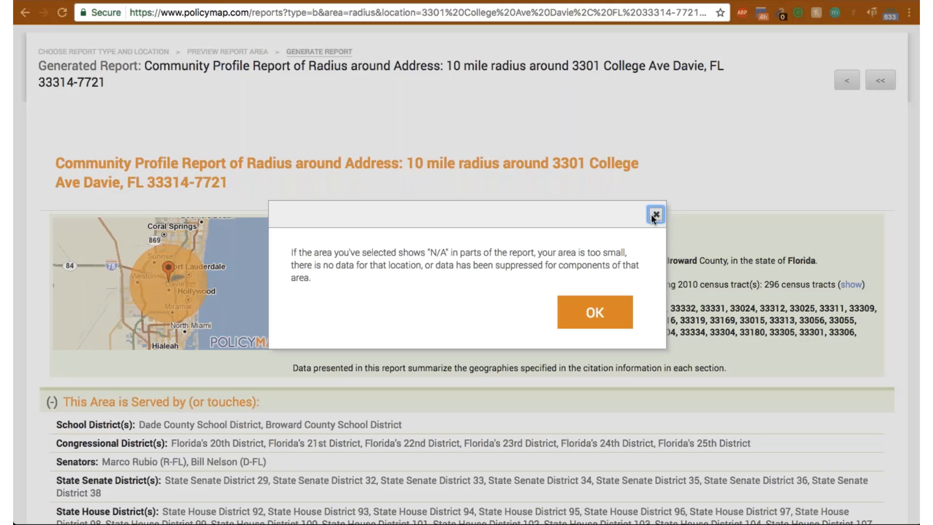
- Dismiss the notice about N/A values and review the report's area summary, population trends, racial characteristics and age distribution
left_click(655, 215)
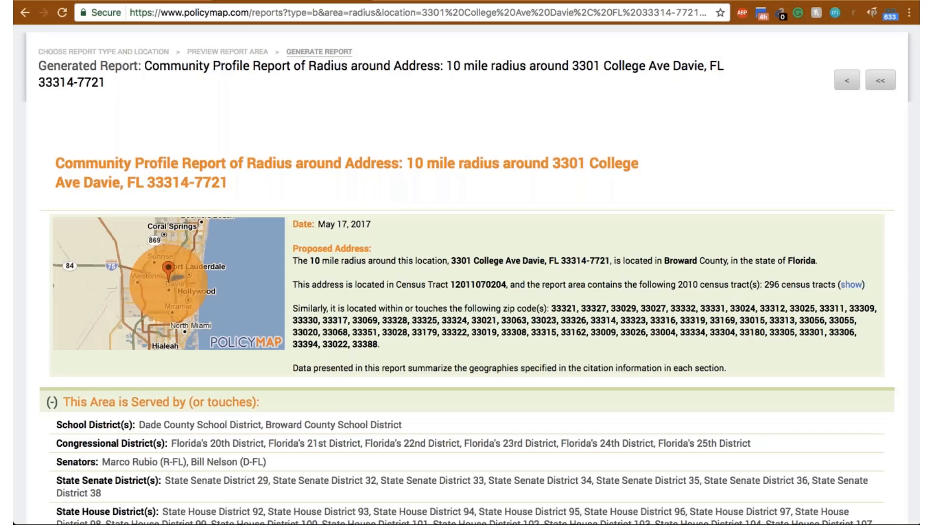
scroll(466, 272, "down", 3)
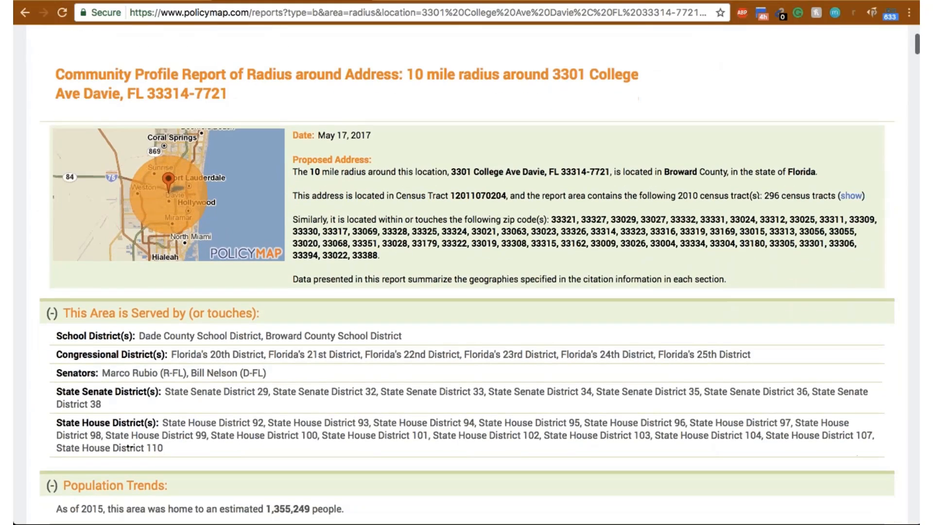
scroll(466, 272, "up", 3)
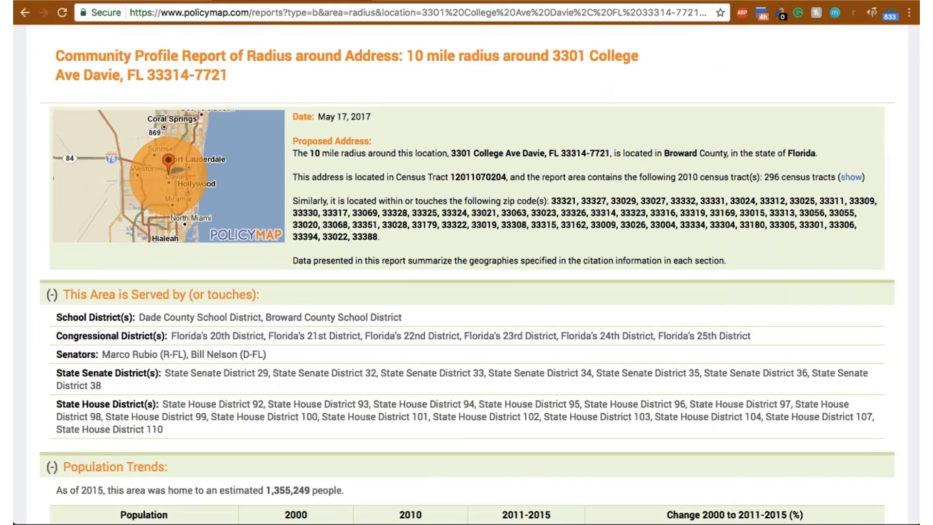
scroll(659, 237, "up", 2)
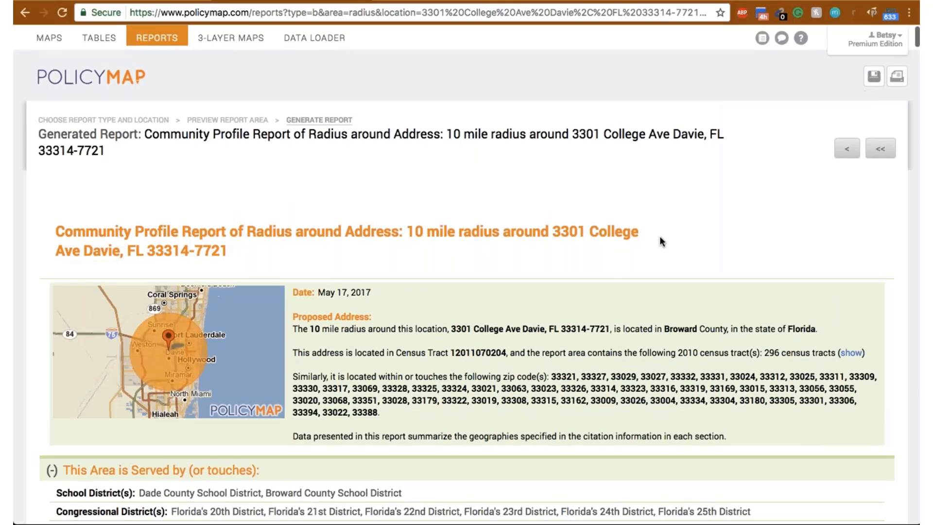
scroll(659, 238, "down", 15)
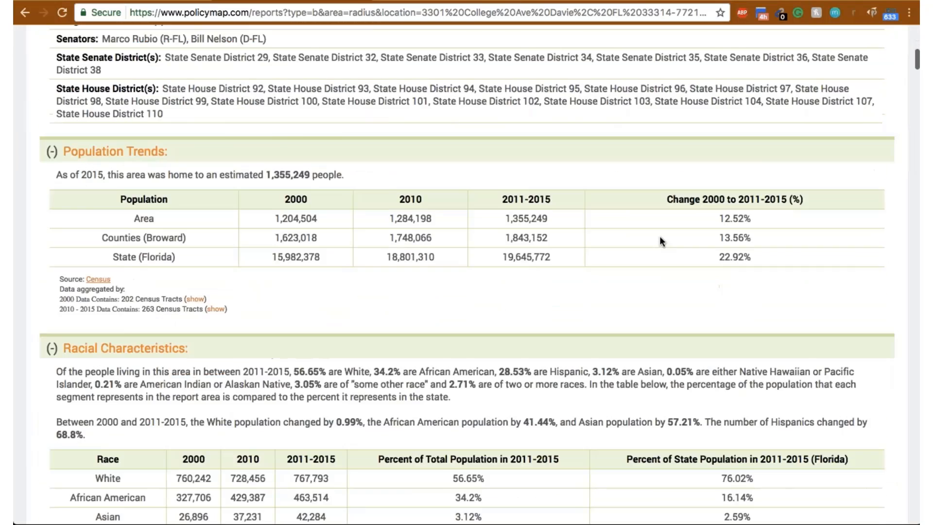
scroll(660, 235, "down", 2)
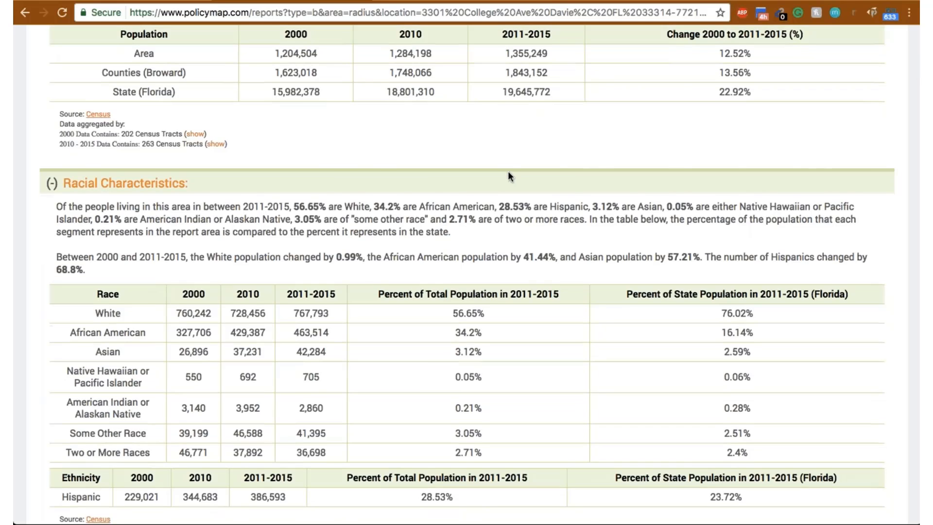
scroll(509, 175, "down", 4)
scroll(509, 174, "down", 4)
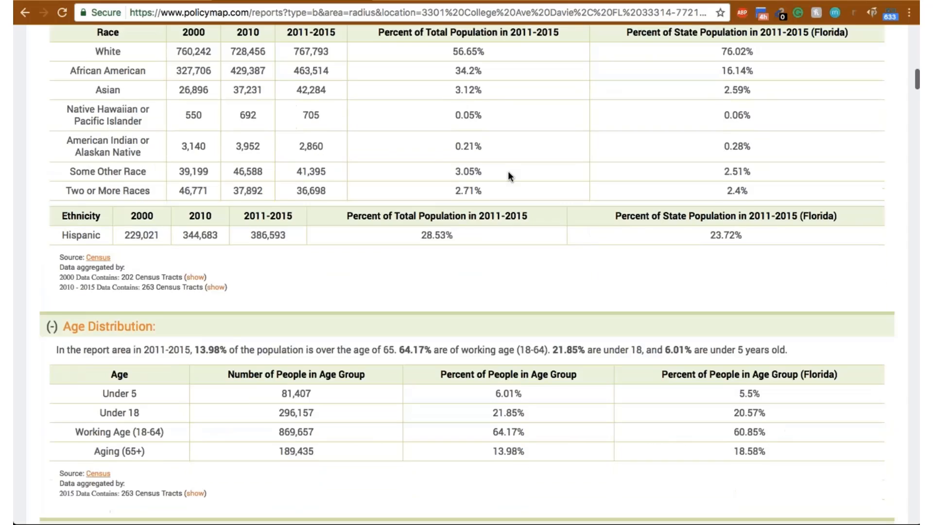
scroll(509, 175, "down", 8)
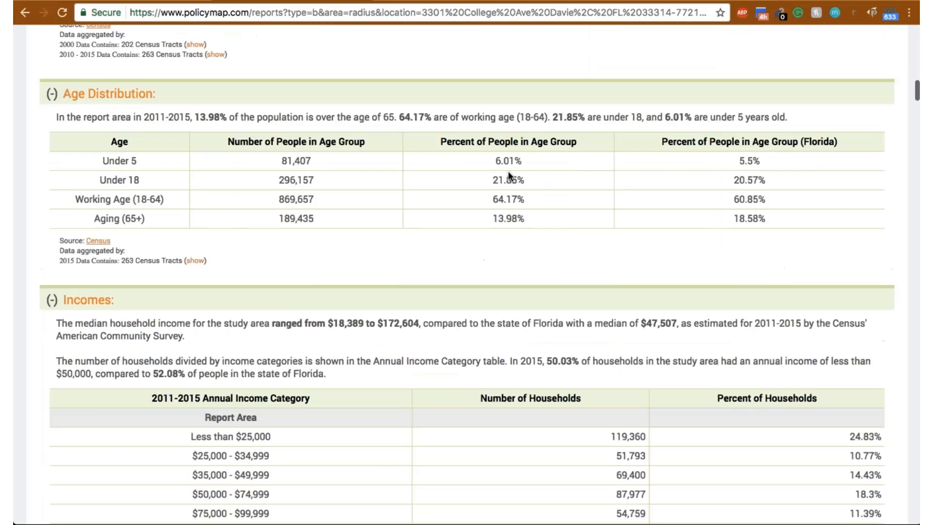
- Examine the report's sections on incomes, immigration, families and households, housing type, and postal address vacancy
scroll(508, 175, "down", 2)
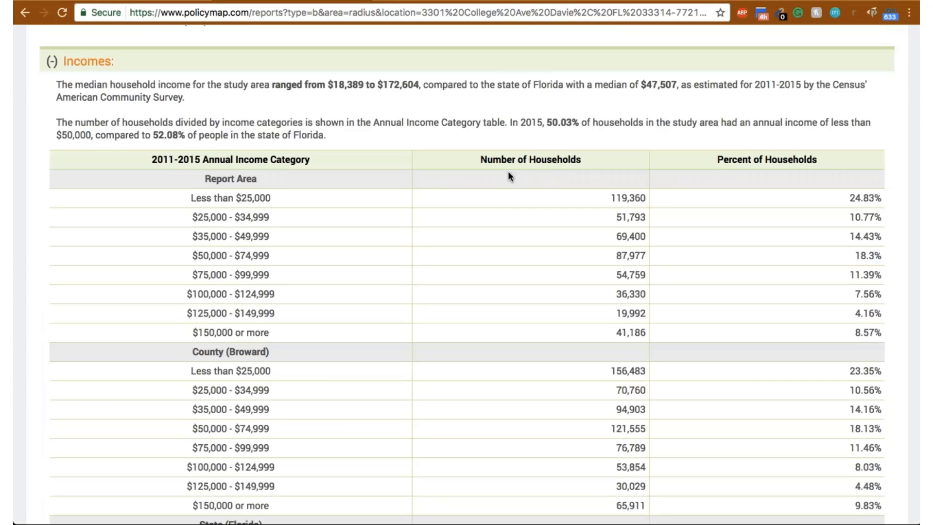
scroll(509, 176, "down", 8)
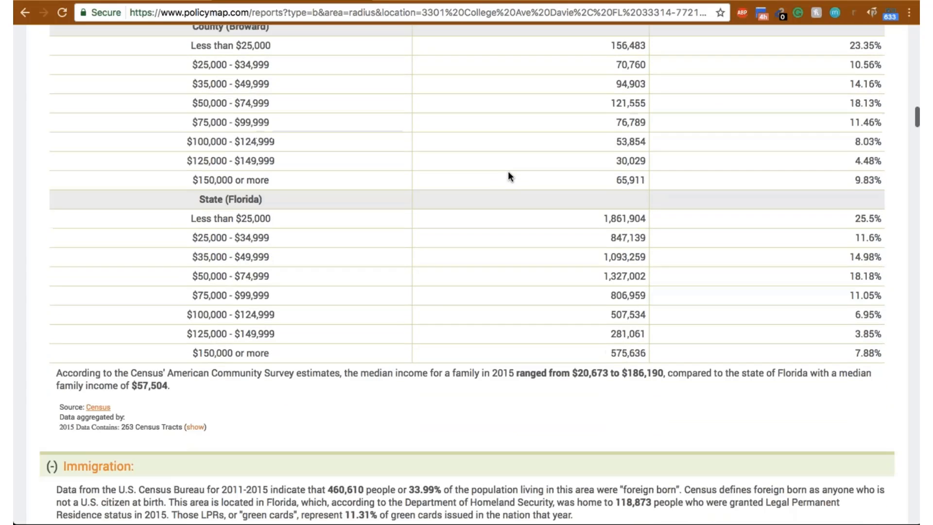
scroll(508, 175, "down", 4)
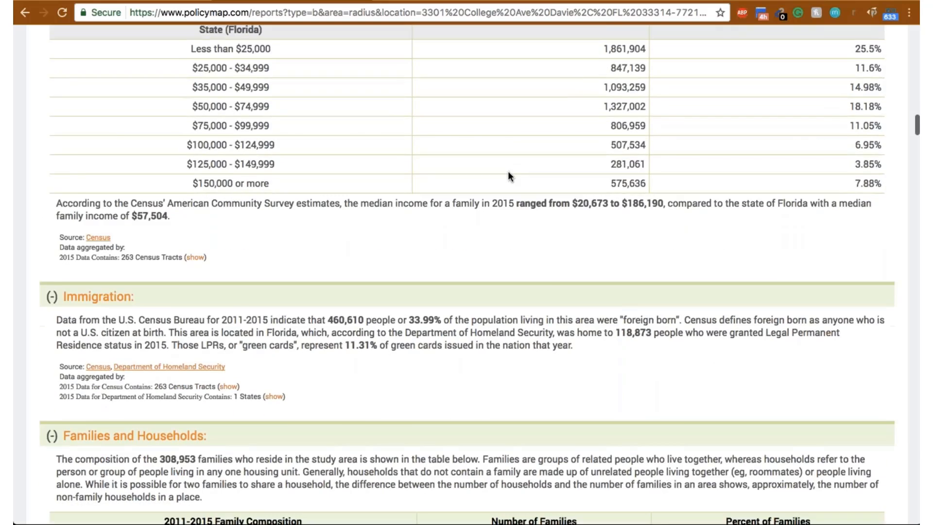
scroll(508, 172, "down", 7)
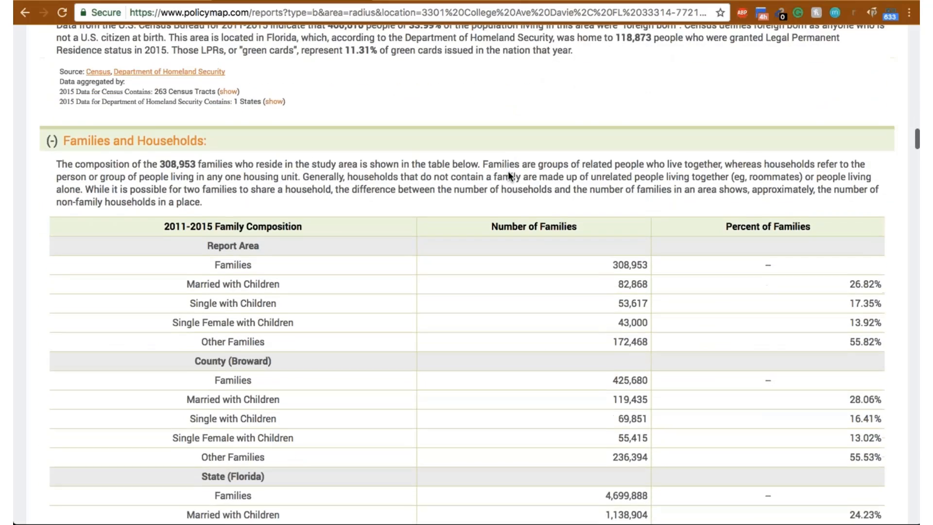
scroll(508, 172, "down", 3)
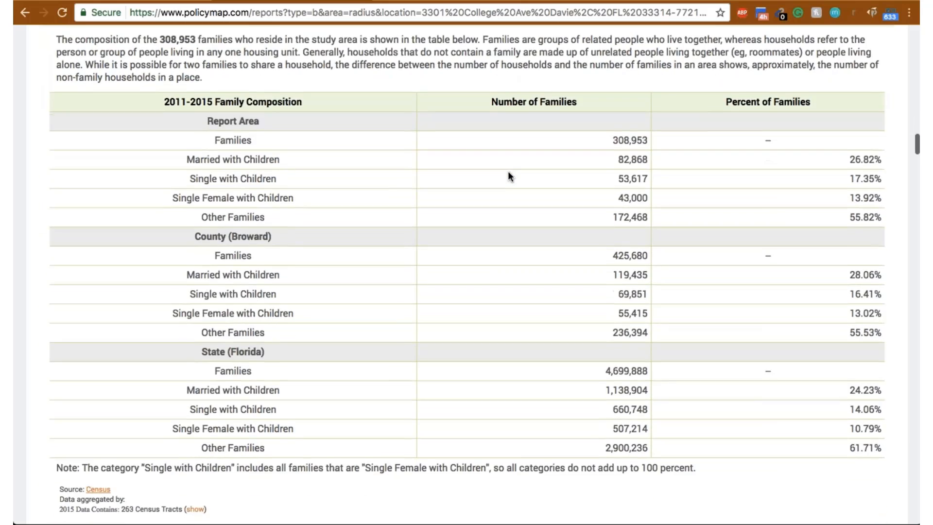
scroll(508, 175, "down", 7)
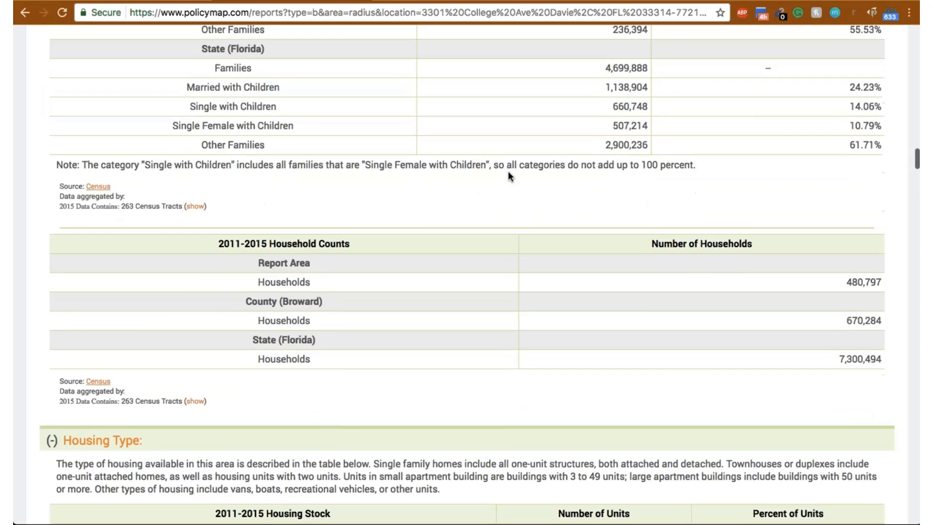
scroll(508, 173, "down", 6)
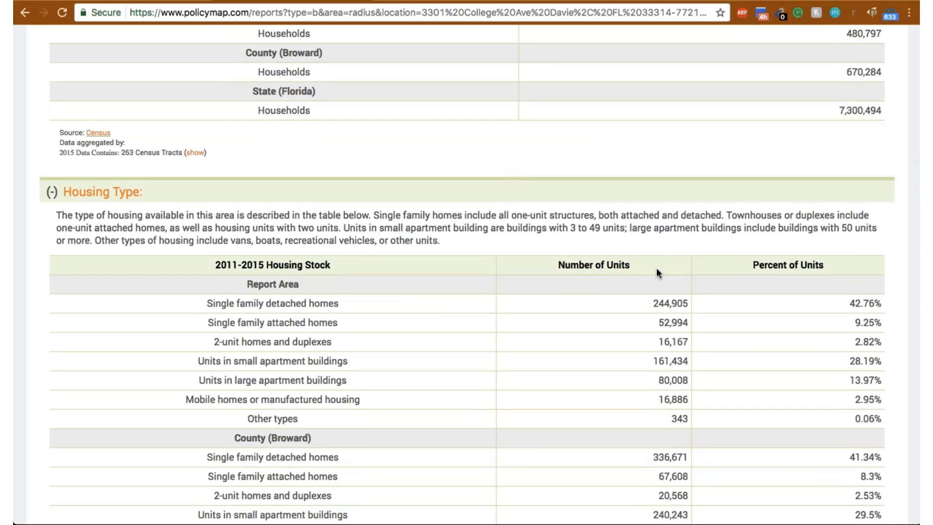
scroll(645, 328, "down", 1)
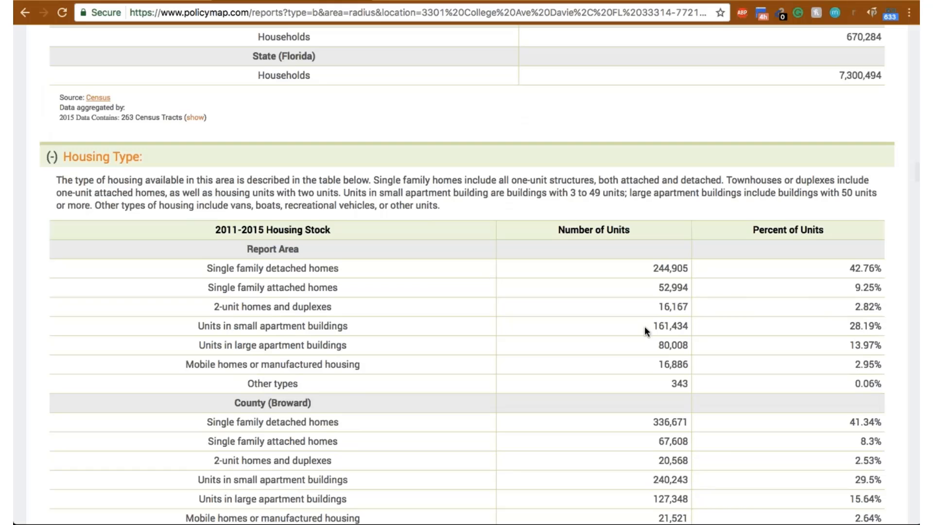
scroll(437, 330, "down", 3)
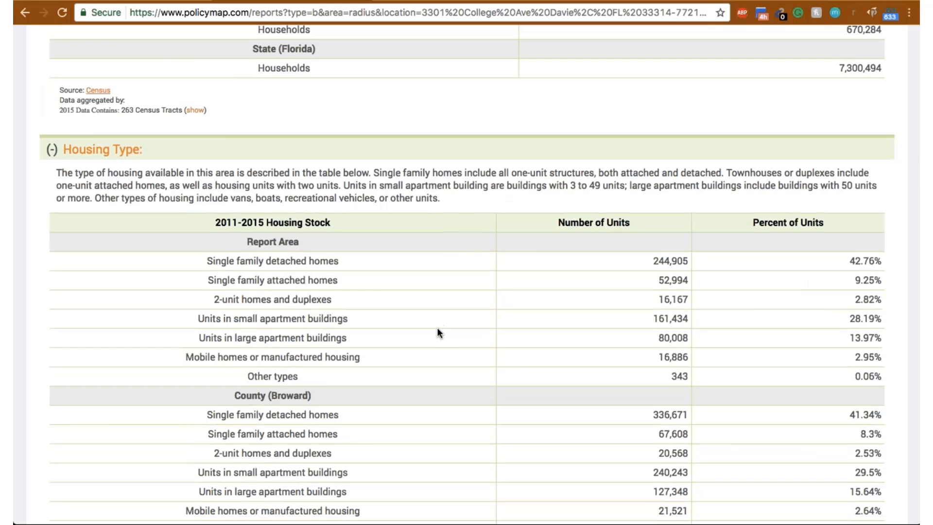
scroll(438, 332, "down", 7)
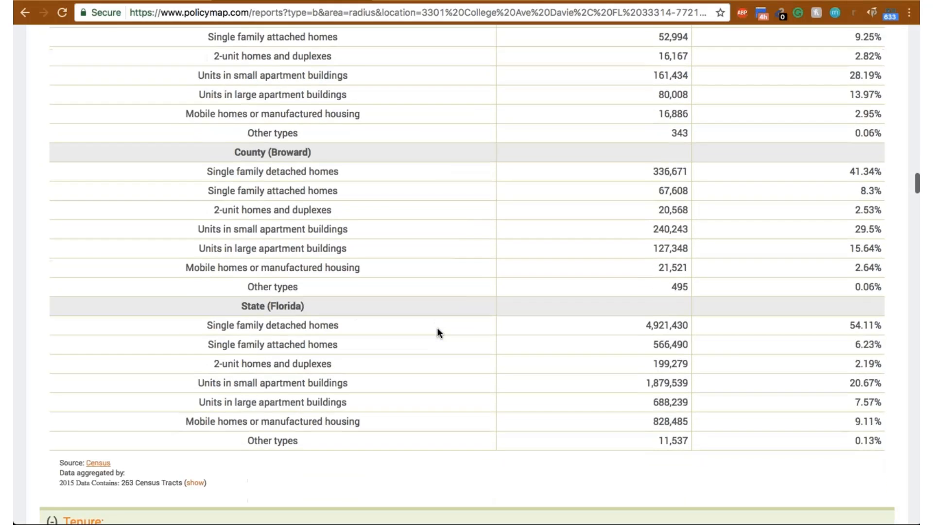
scroll(437, 330, "down", 9)
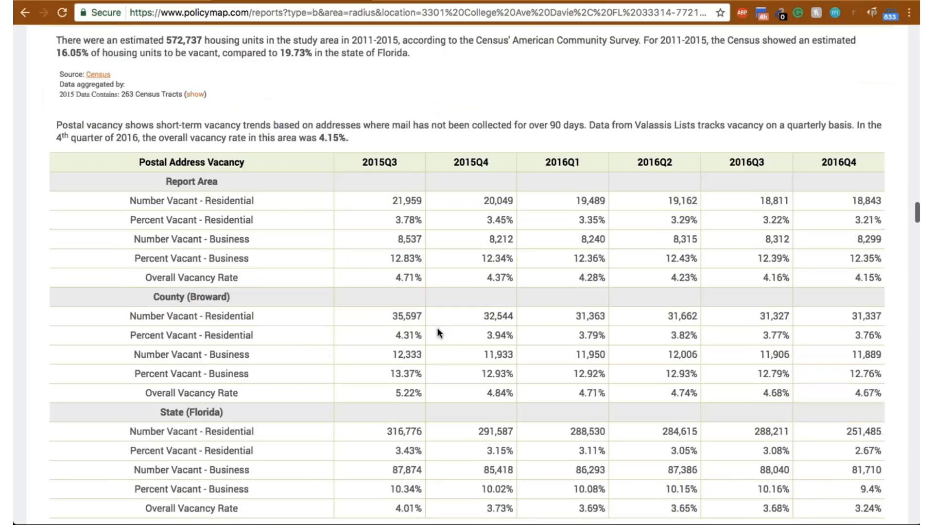
- Examine the Employment section's monthly employment and unemployment figures for the cities in the report area
scroll(437, 332, "down", 3)
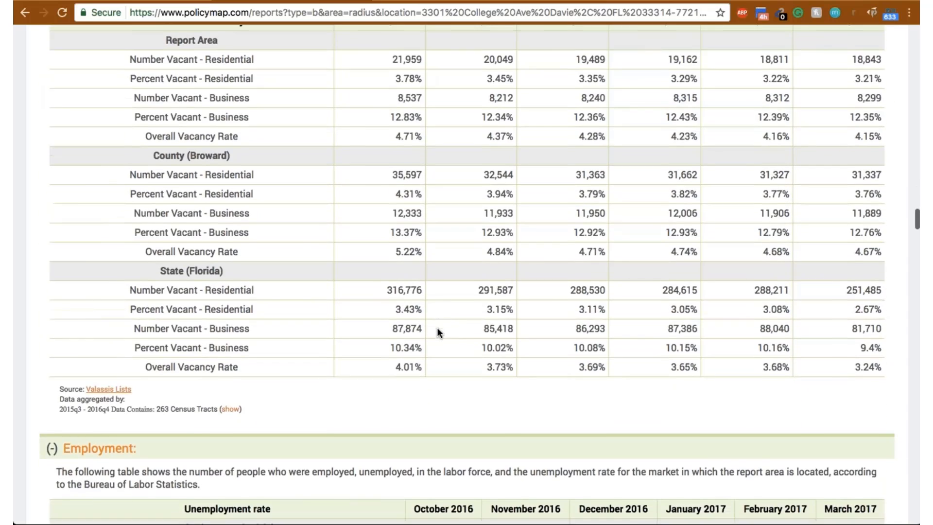
scroll(436, 328, "down", 3)
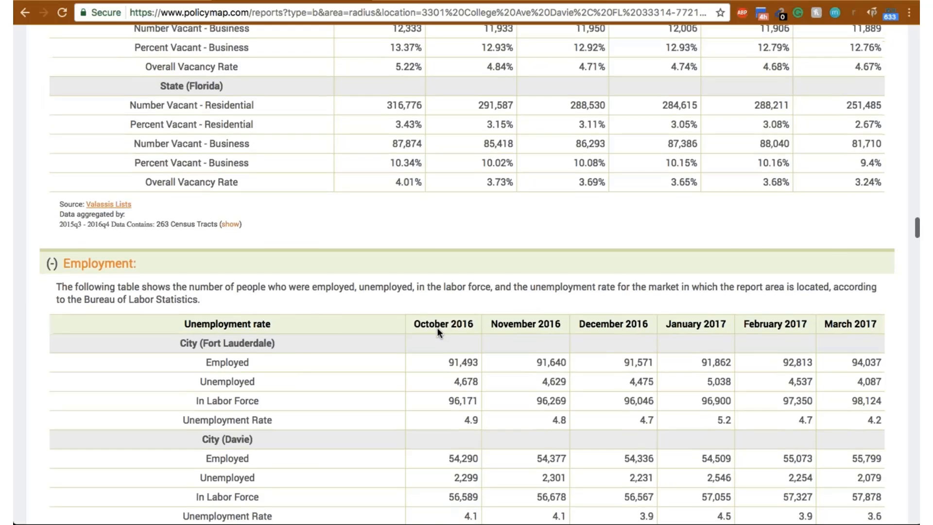
scroll(436, 328, "down", 2)
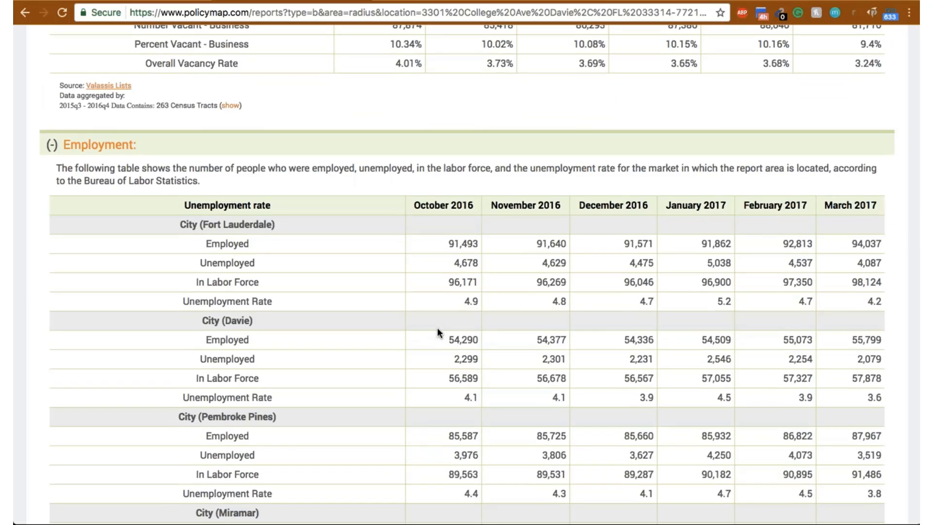
scroll(436, 328, "down", 1)
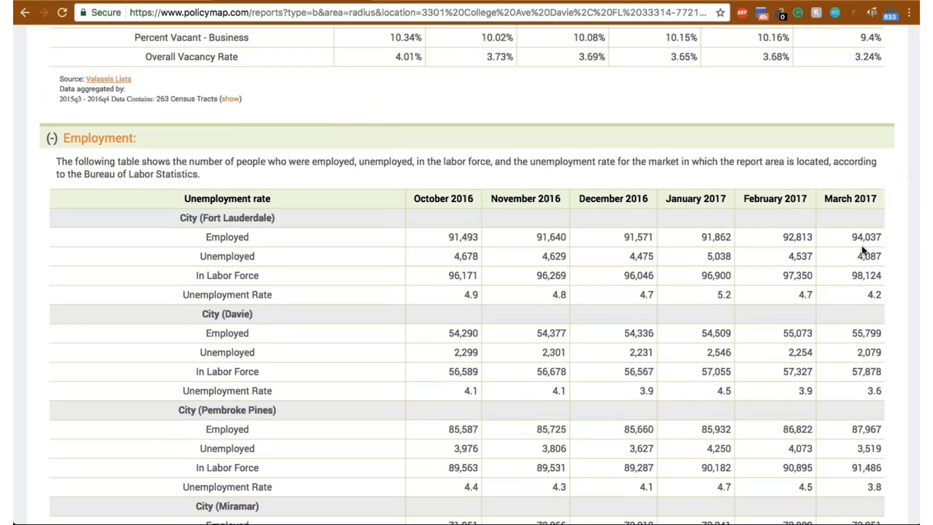
scroll(746, 283, "down", 1)
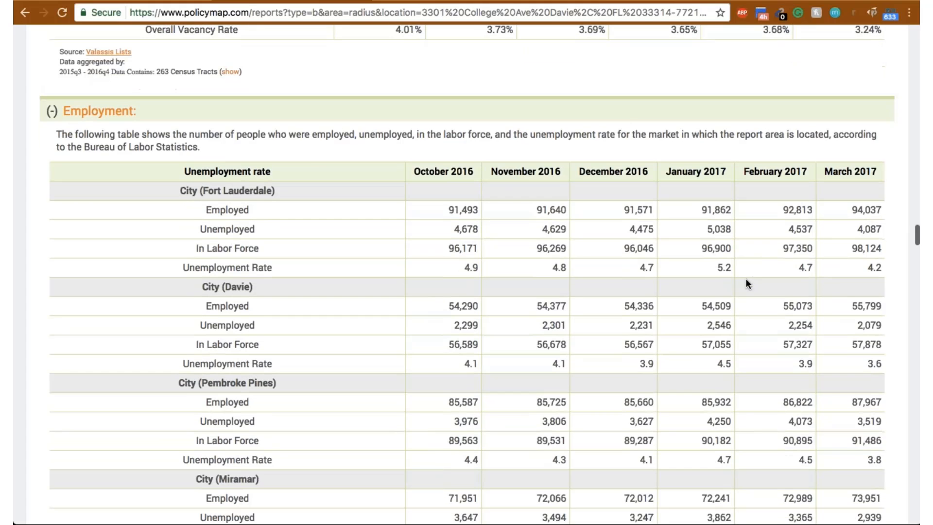
scroll(746, 279, "down", 6)
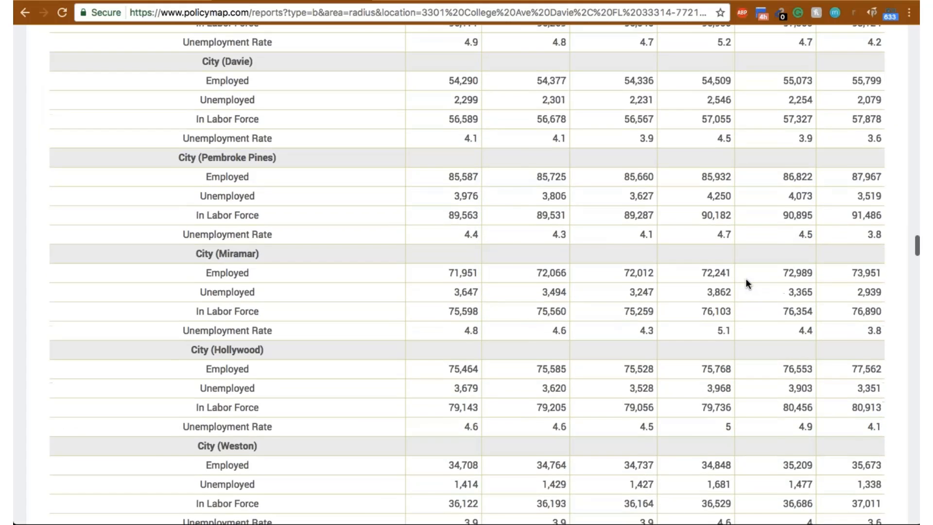
scroll(746, 283, "down", 3)
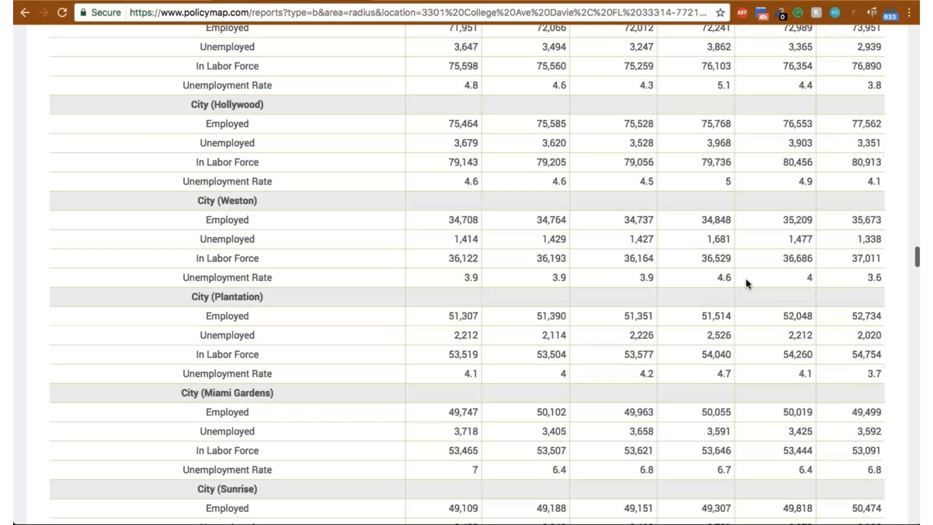
scroll(745, 278, "down", 2)
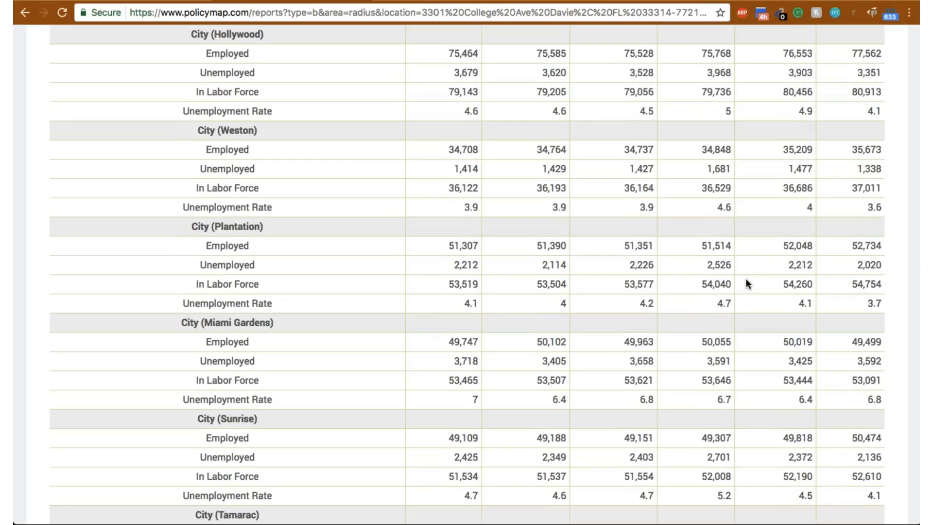
scroll(745, 283, "down", 2)
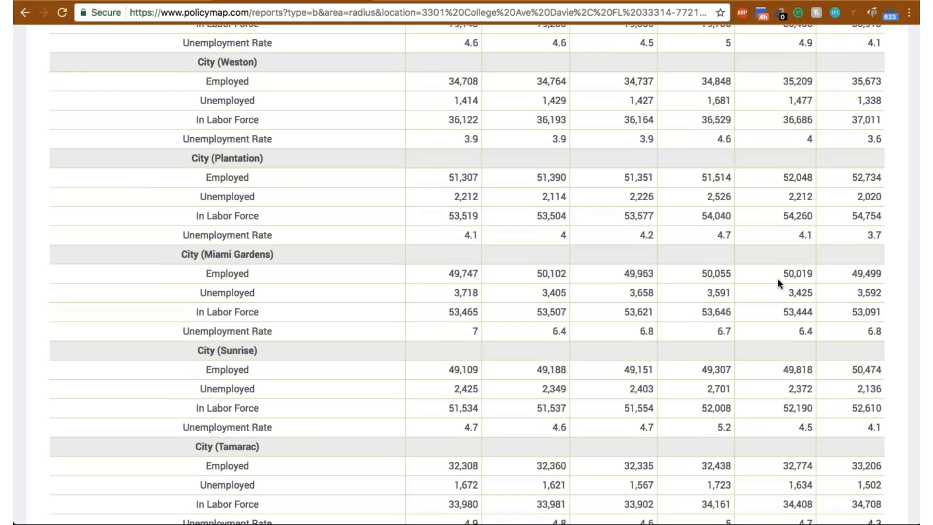
scroll(777, 279, "down", 8)
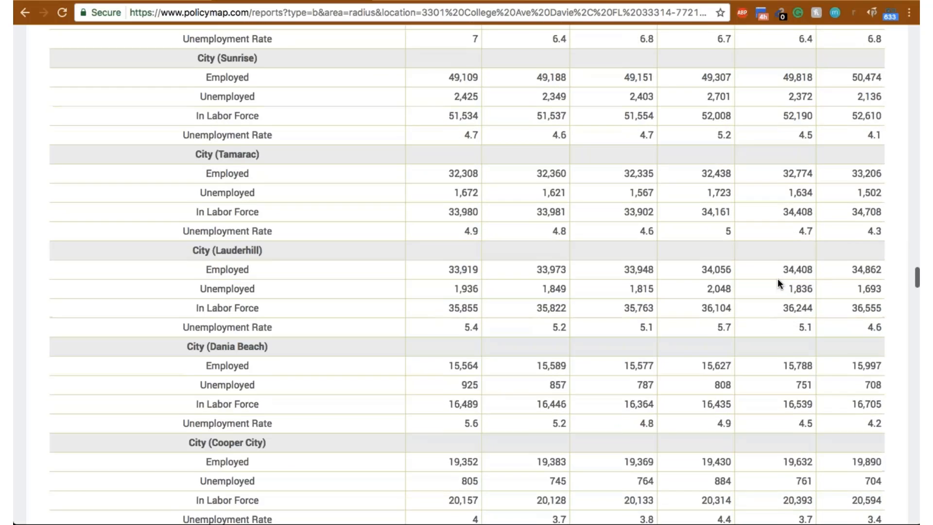
scroll(778, 280, "down", 5)
scroll(777, 281, "down", 15)
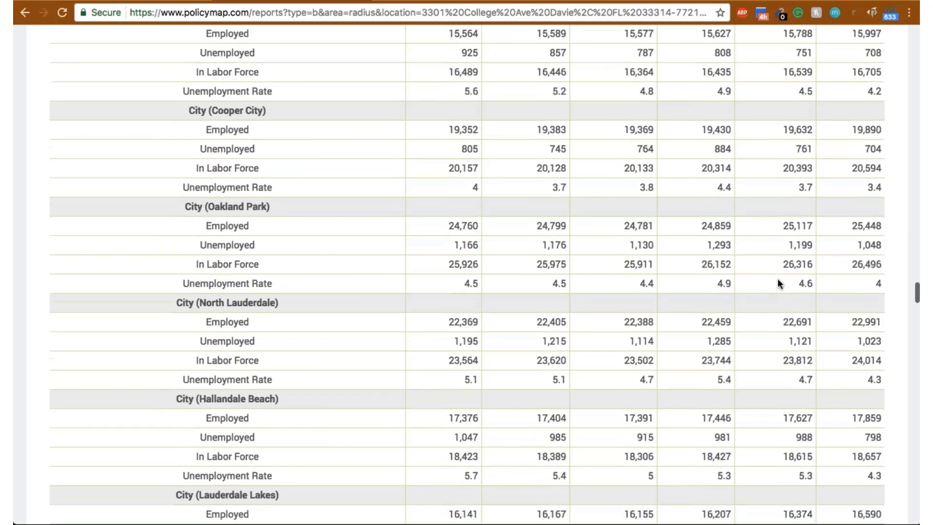
- Review the employment by industry table and the crime rates per 100,000 persons in the Crime section
scroll(778, 280, "down", 2)
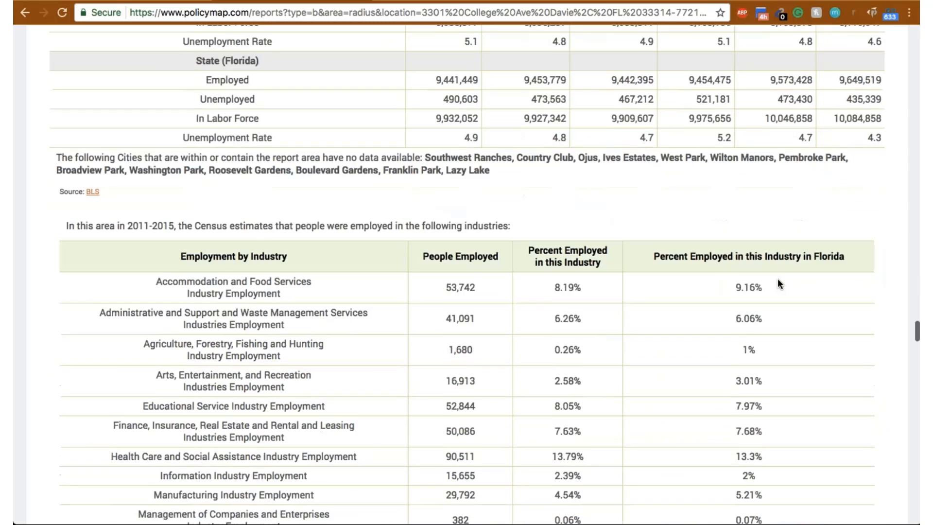
scroll(777, 279, "down", 2)
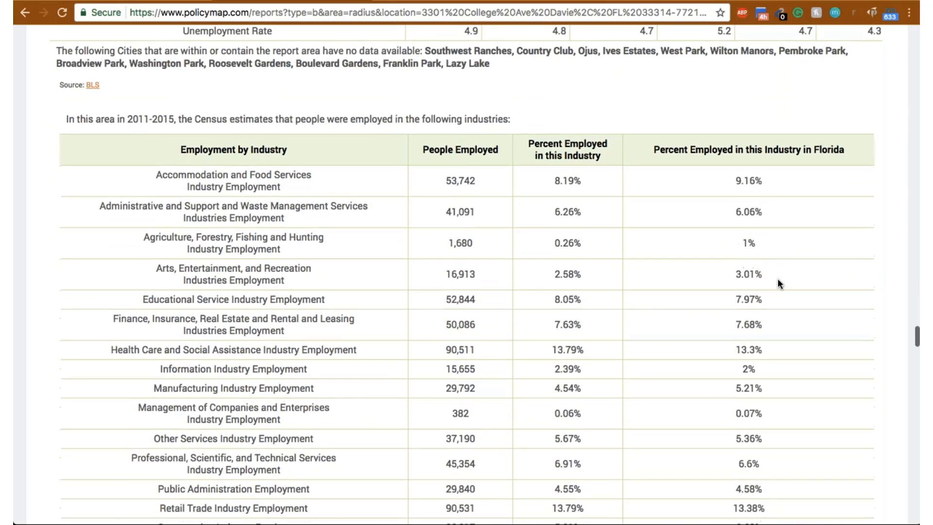
scroll(778, 280, "down", 2)
scroll(777, 281, "down", 7)
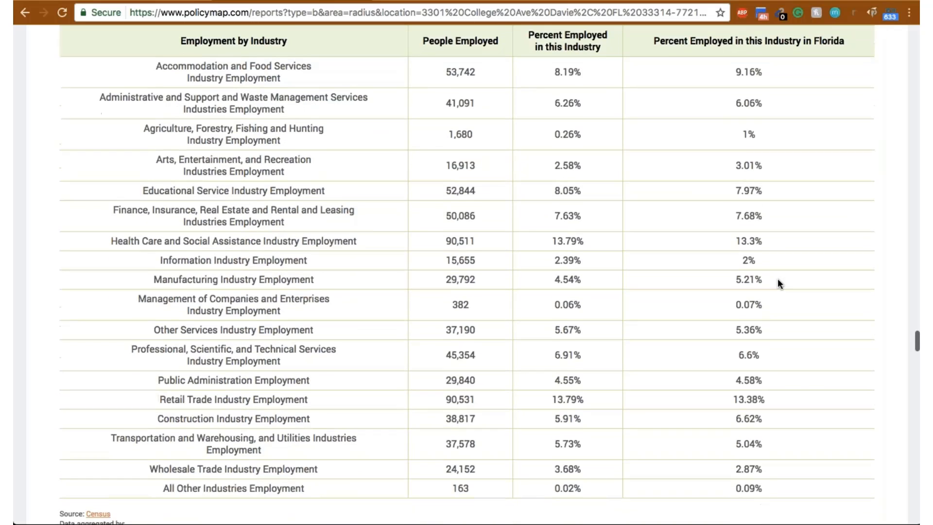
scroll(777, 280, "down", 2)
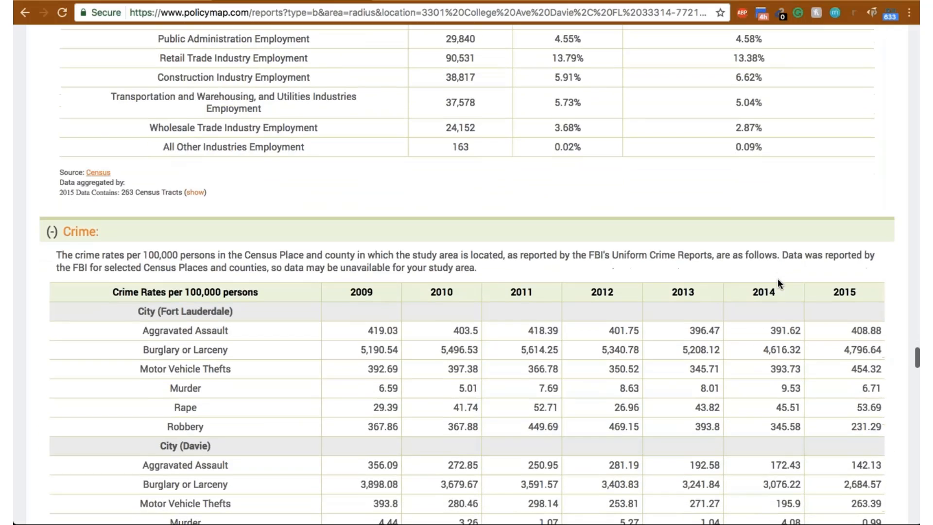
scroll(777, 278, "down", 5)
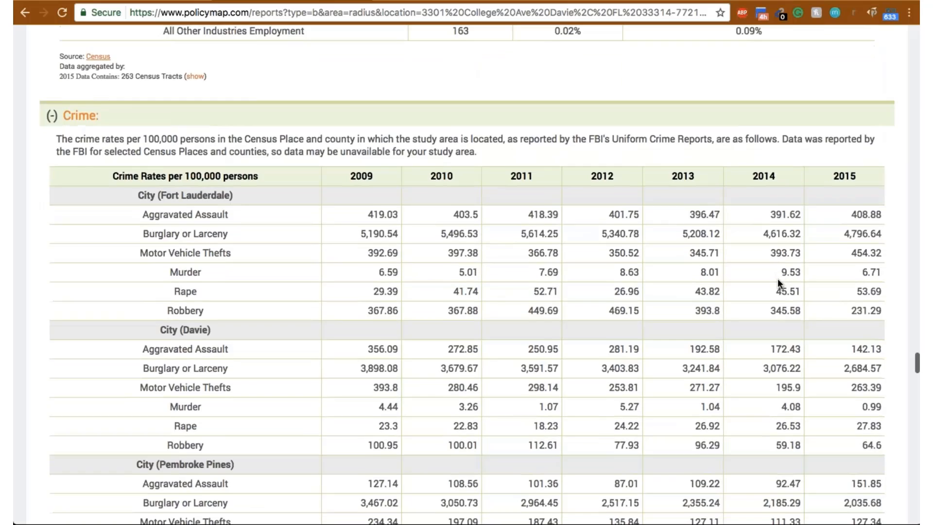
- Compare the 2009 to 2015 crime rates listed for the individual cities and Broward County, through to the start of the endnotes
scroll(777, 272, "up", 3)
scroll(777, 276, "up", 1)
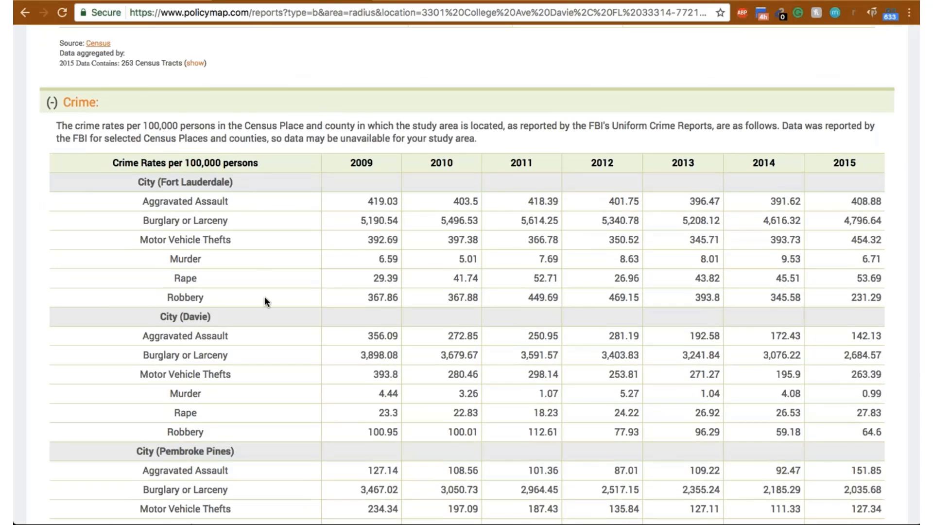
scroll(322, 287, "down", 1)
scroll(322, 283, "down", 3)
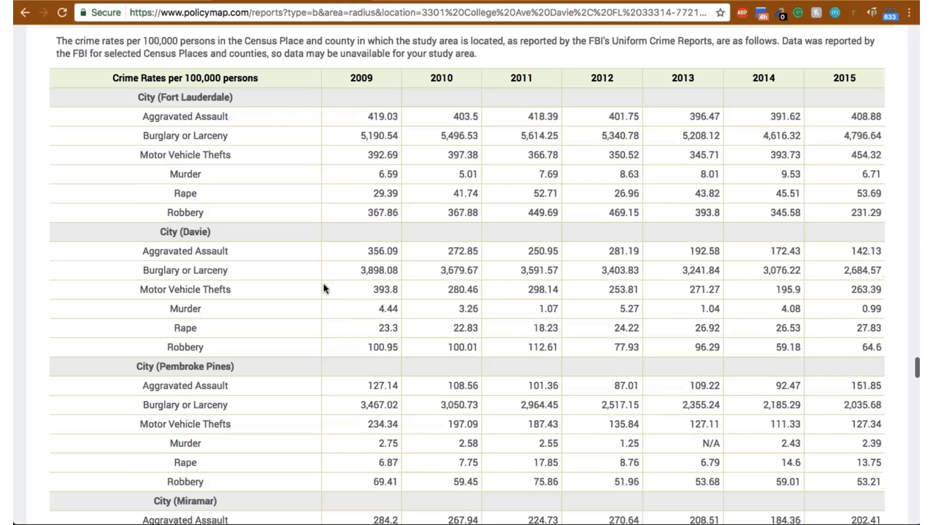
scroll(476, 281, "down", 1)
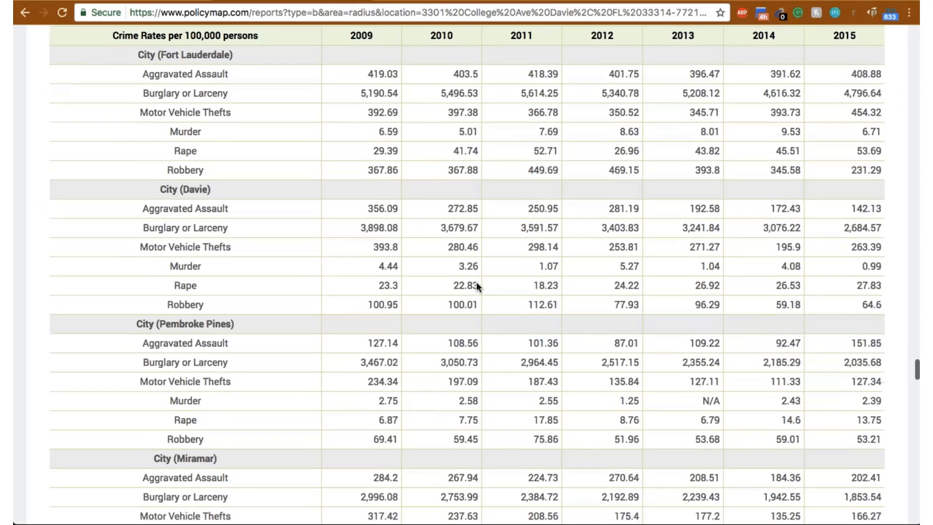
scroll(476, 281, "down", 3)
scroll(476, 286, "down", 20)
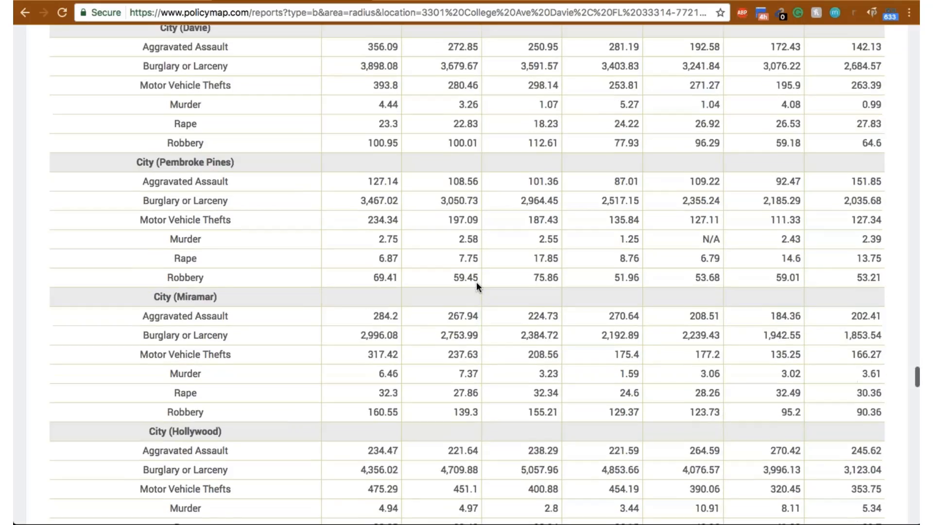
scroll(476, 284, "down", 20)
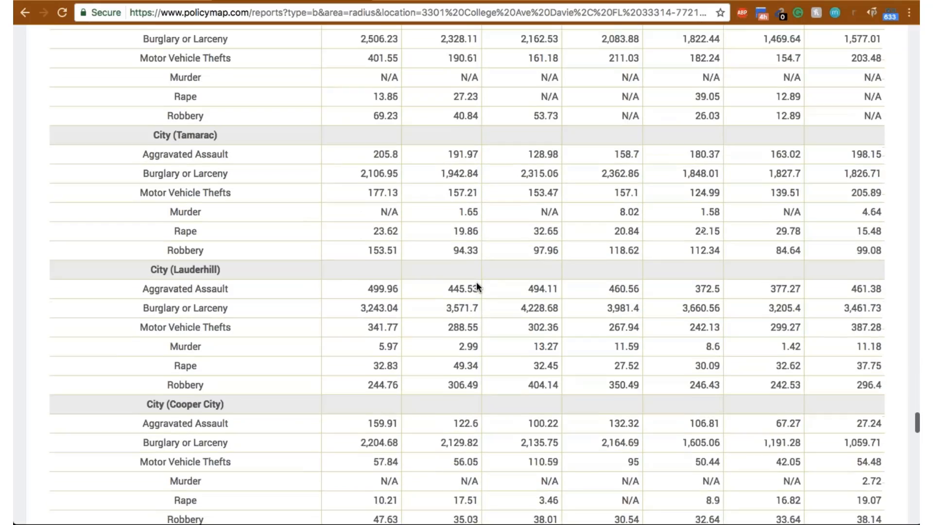
scroll(476, 285, "down", 20)
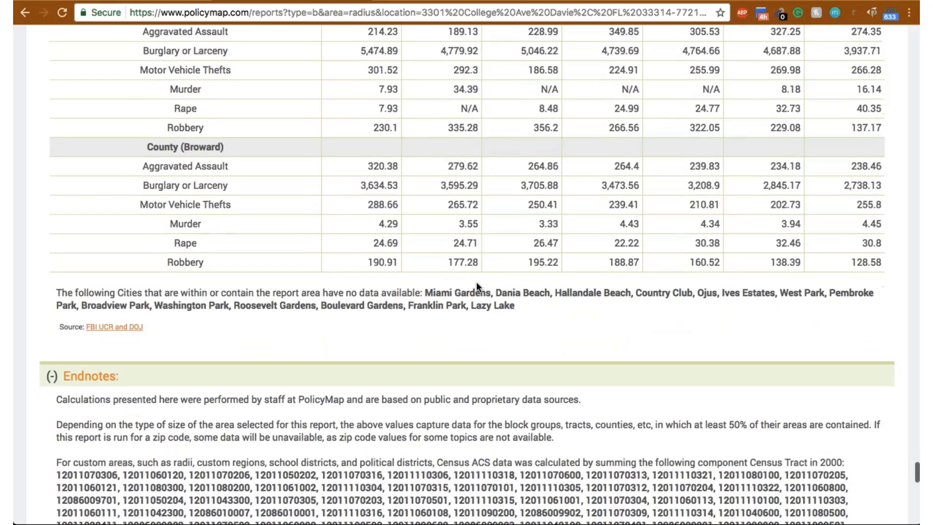
scroll(476, 286, "up", 20)
scroll(476, 285, "up", 6)
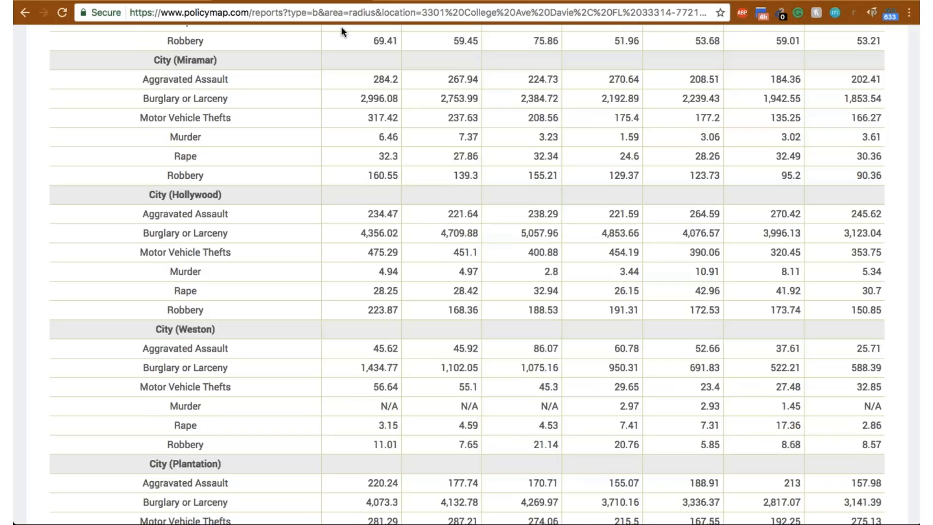
- Recheck the Employment section's county, metro area, state and city unemployment figures, and return to the beginning of the report
left_click(425, 1)
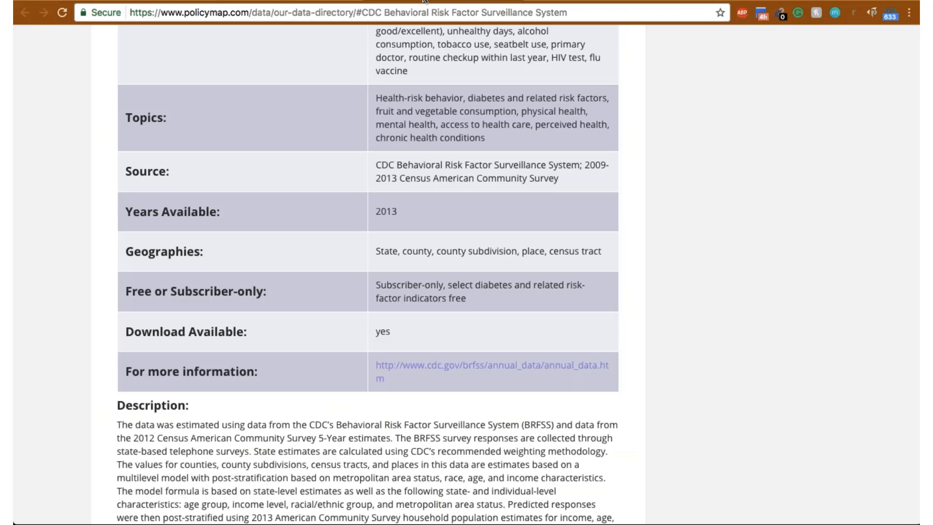
left_click(275, 1)
scroll(814, 132, "down", 20)
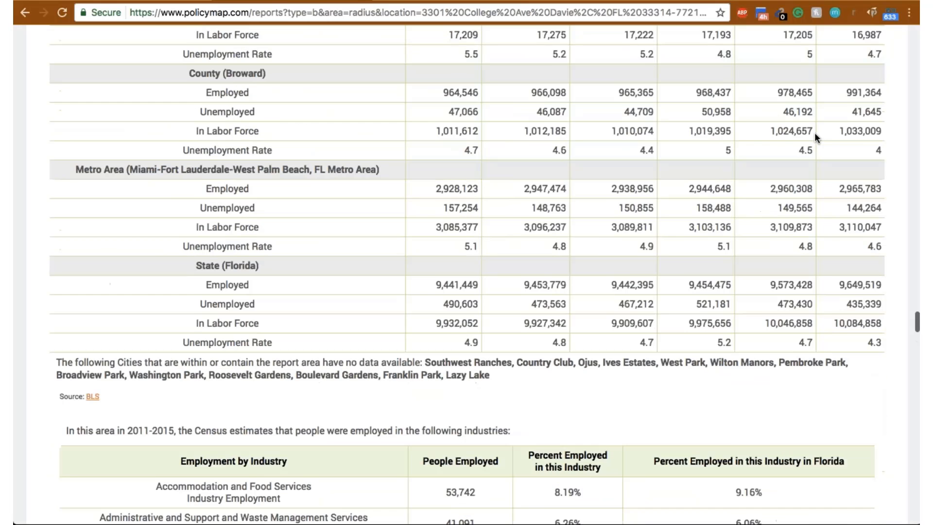
scroll(814, 132, "up", 1)
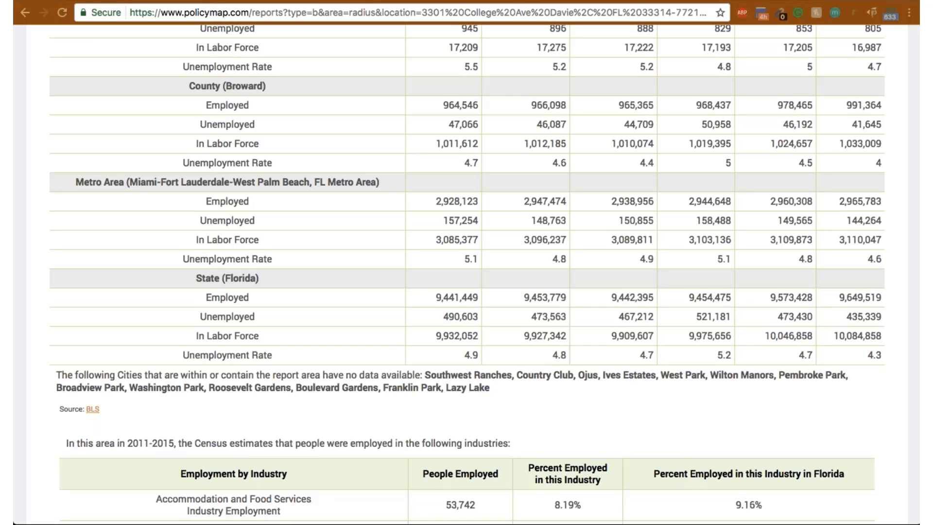
scroll(400, 169, "up", 20)
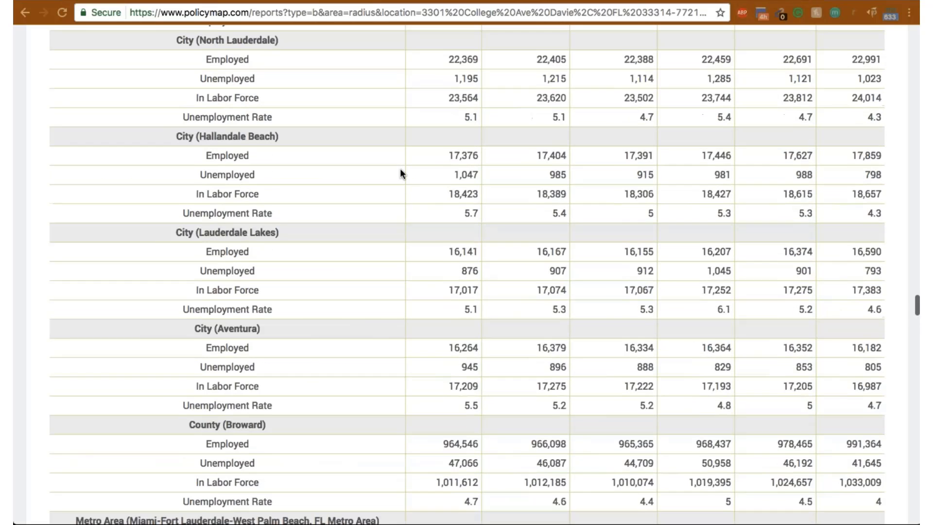
scroll(400, 173, "up", 15)
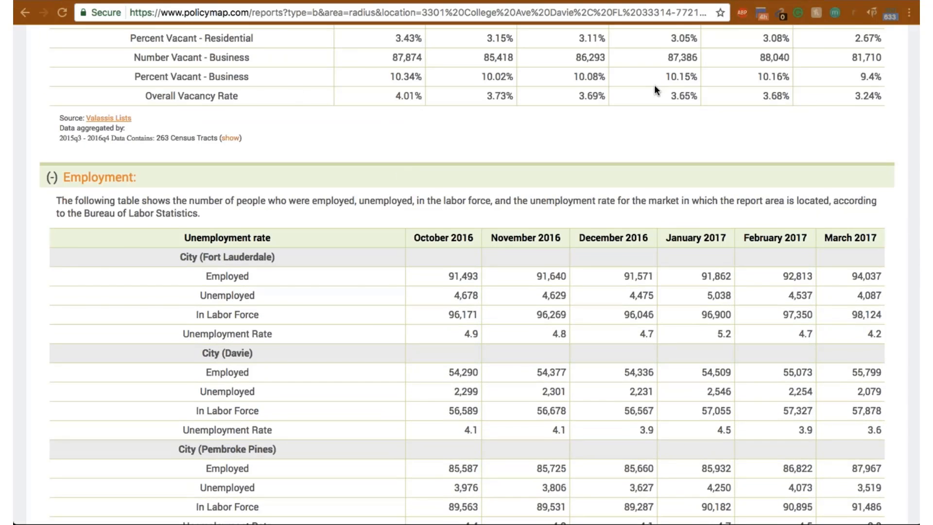
scroll(654, 84, "up", 20)
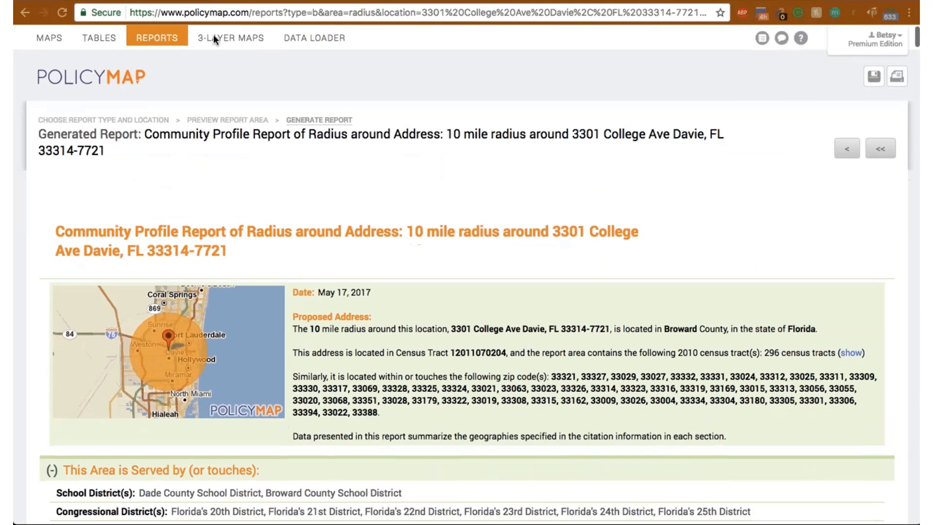
- Create a Data Loader dataset that uploads a spreadsheet of points, named Public High Schools and shared with Myself Only
left_click(316, 37)
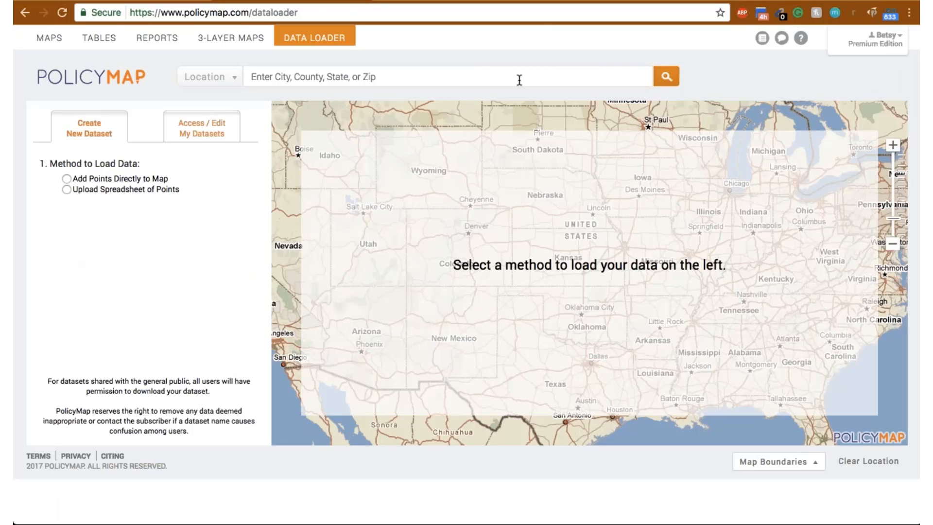
left_click(67, 190)
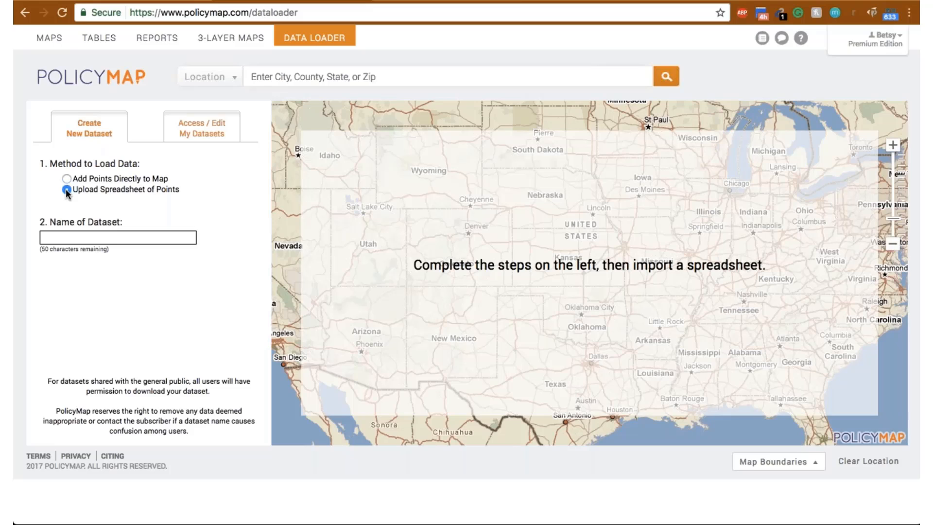
key("Tab")
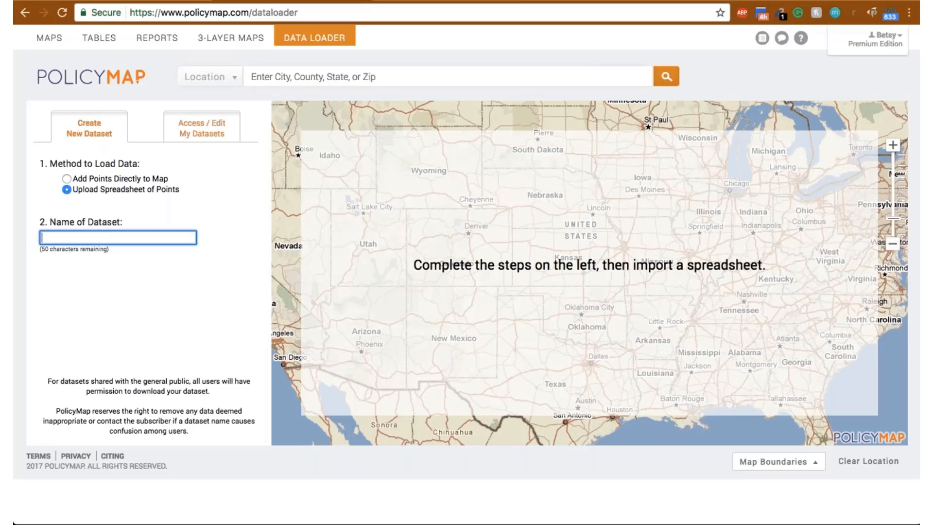
type("P")
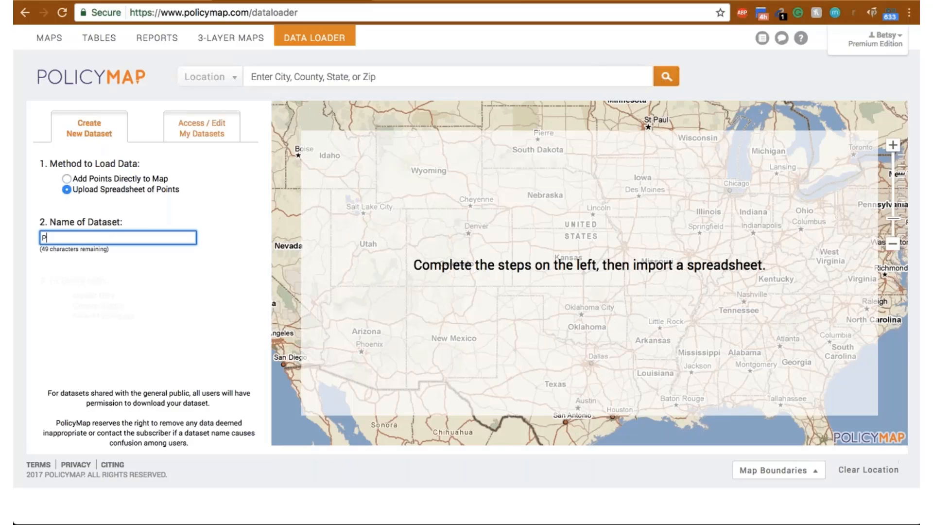
type("ublic H")
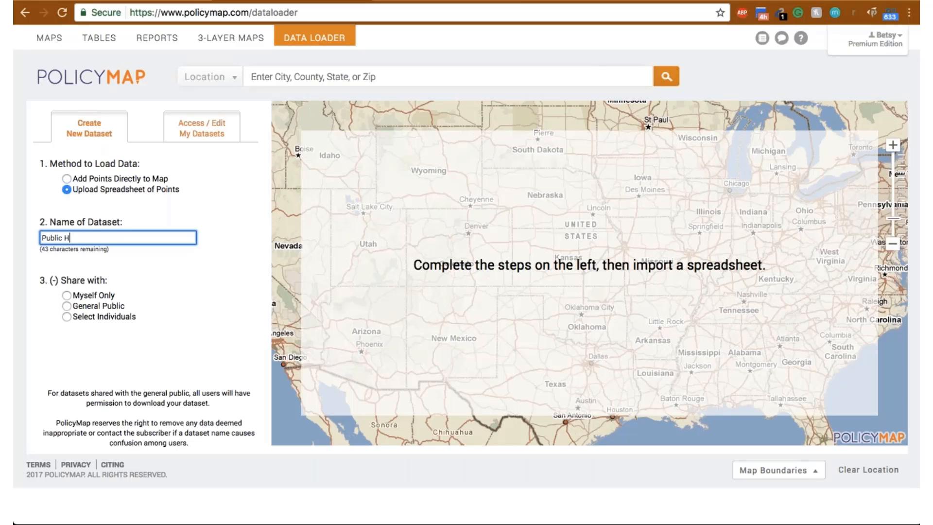
type("igh Schools")
left_click(67, 297)
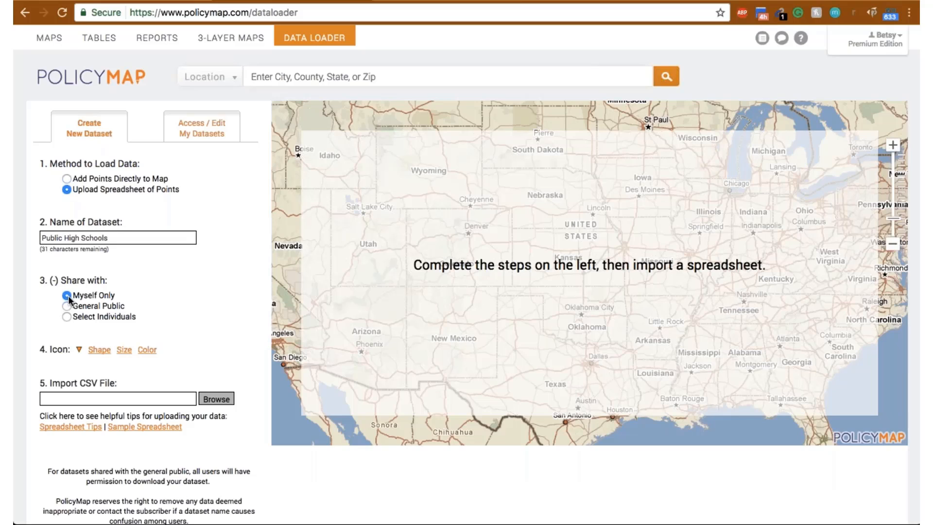
- Style the dataset's map icon as a large blue circle
left_click(98, 350)
left_click(110, 369)
left_click(123, 350)
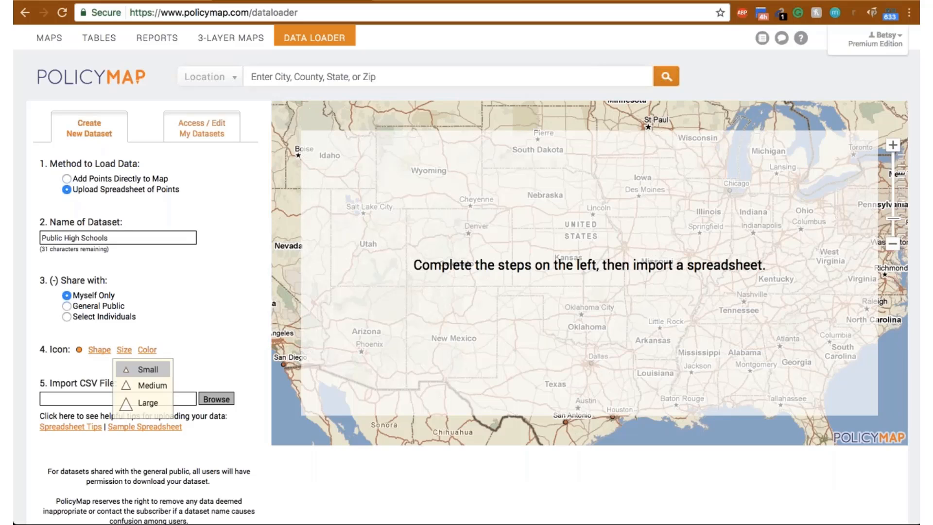
left_click(146, 403)
left_click(155, 354)
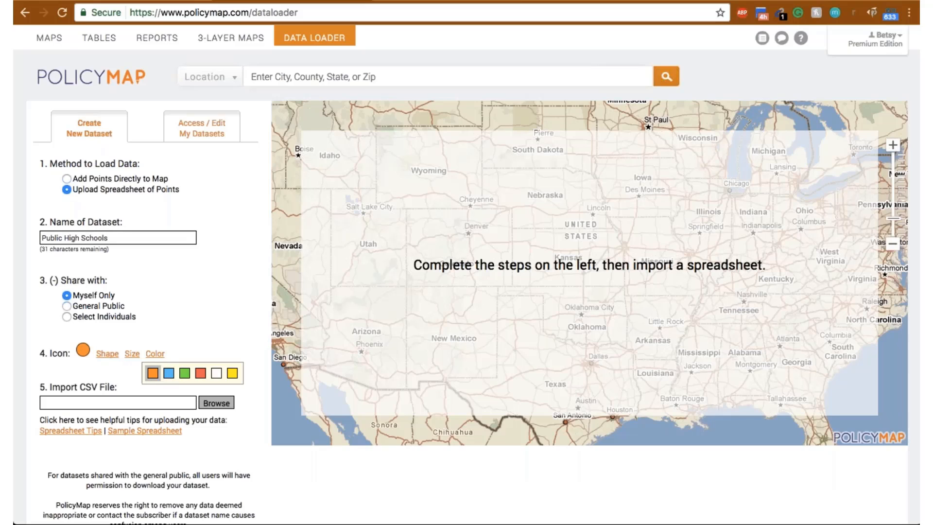
left_click(168, 374)
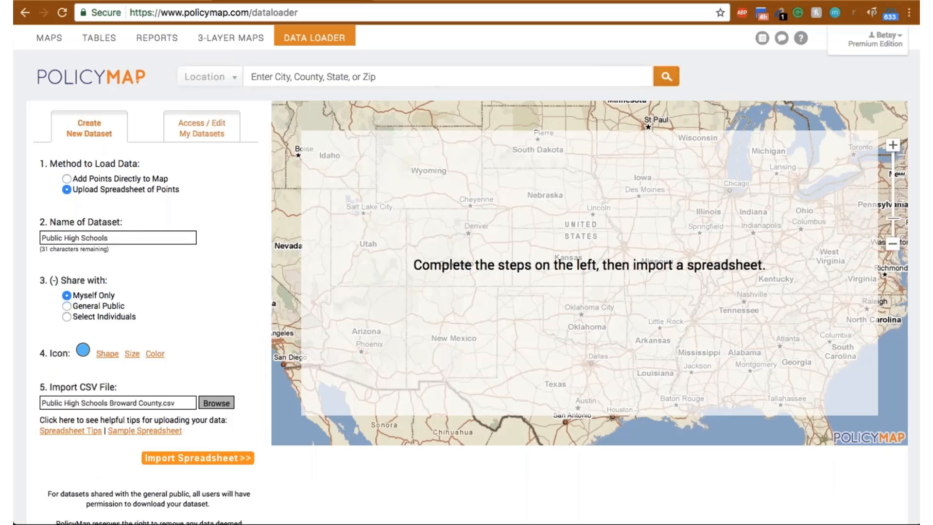
- Import Public High Schools Broward County.csv and check the data types assigned to its address and remaining columns
left_click(224, 464)
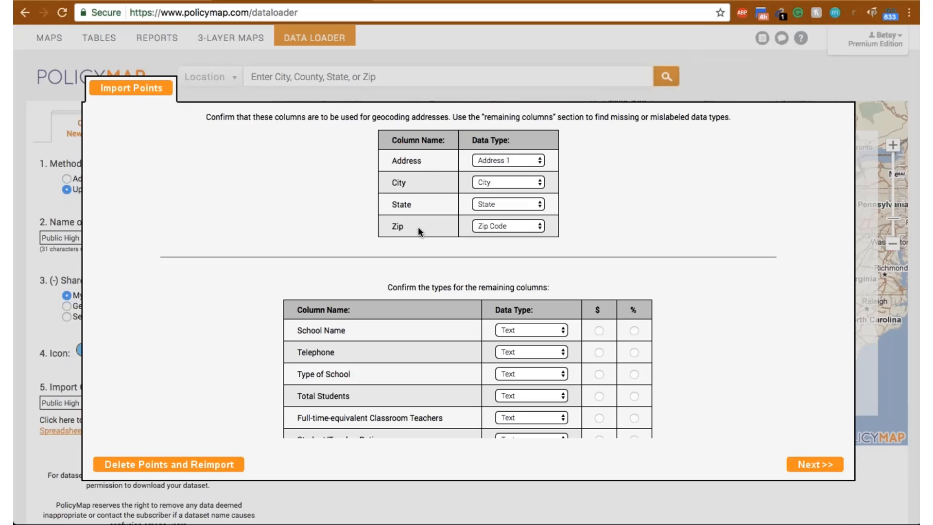
scroll(485, 292, "down", 2)
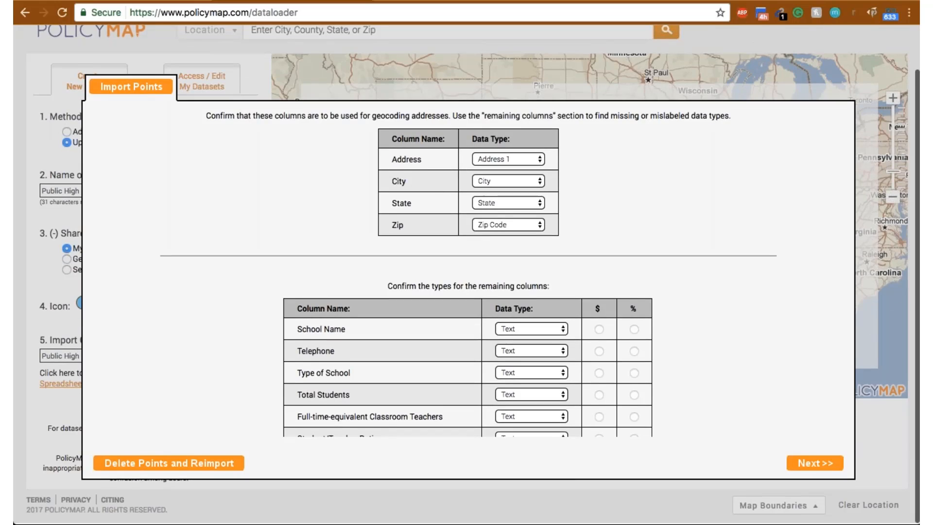
scroll(587, 365, "down", 1)
scroll(588, 365, "down", 1)
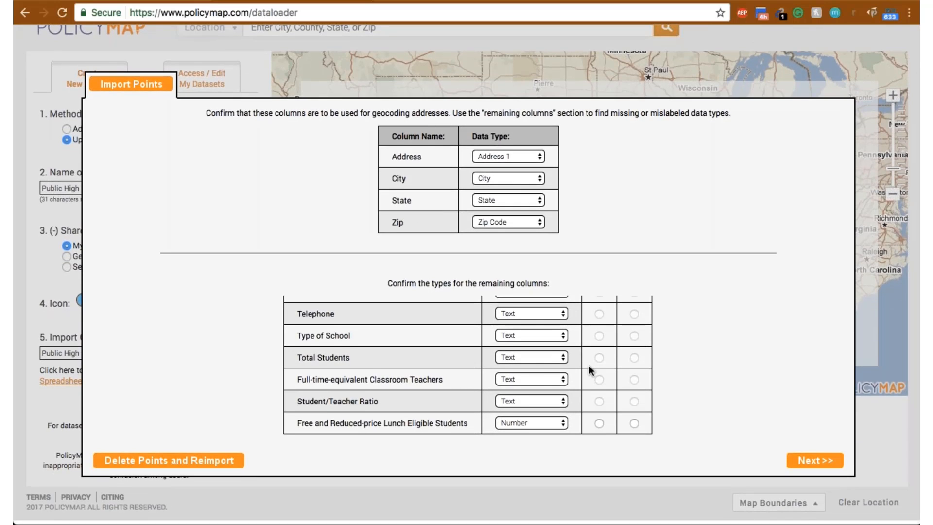
scroll(588, 365, "up", 3)
- Try to import the points with the Total Students and Full-time-equivalent Classroom Teachers columns set to Number
left_click(546, 331)
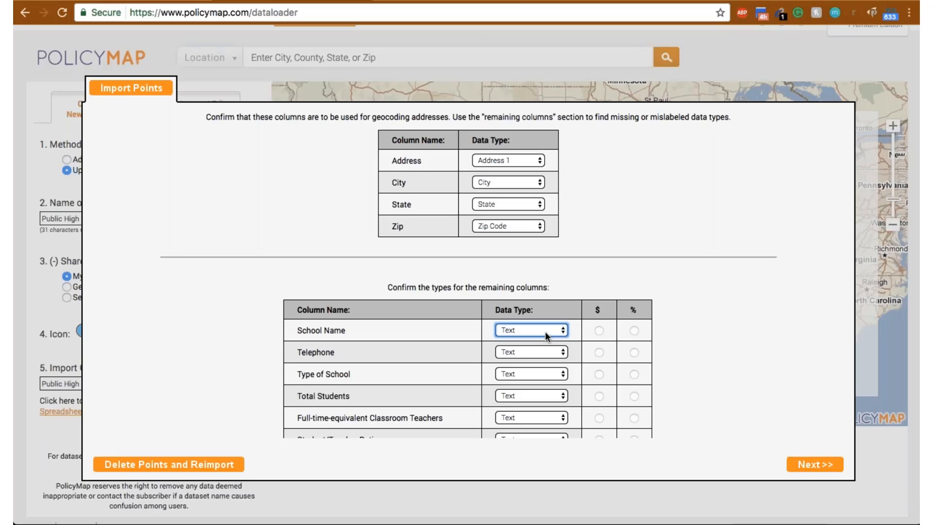
left_click(556, 395)
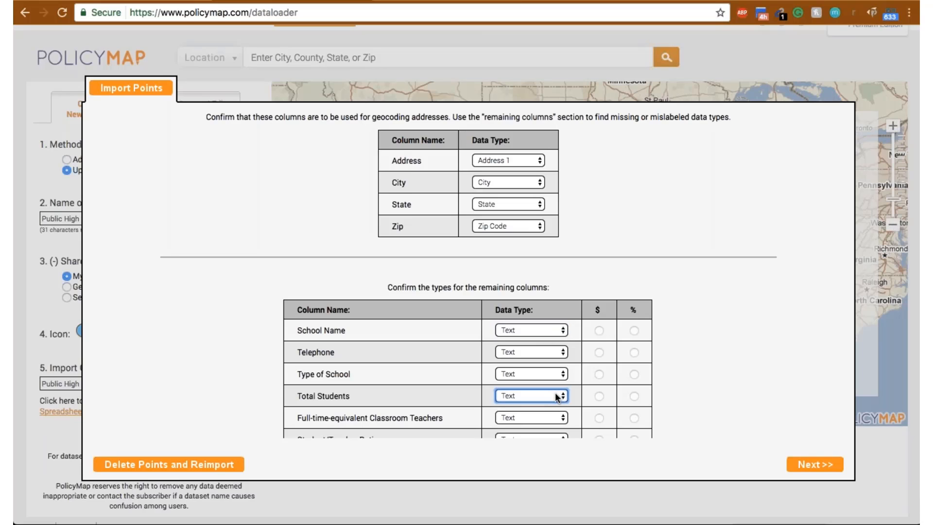
left_click(573, 410)
left_click(560, 418)
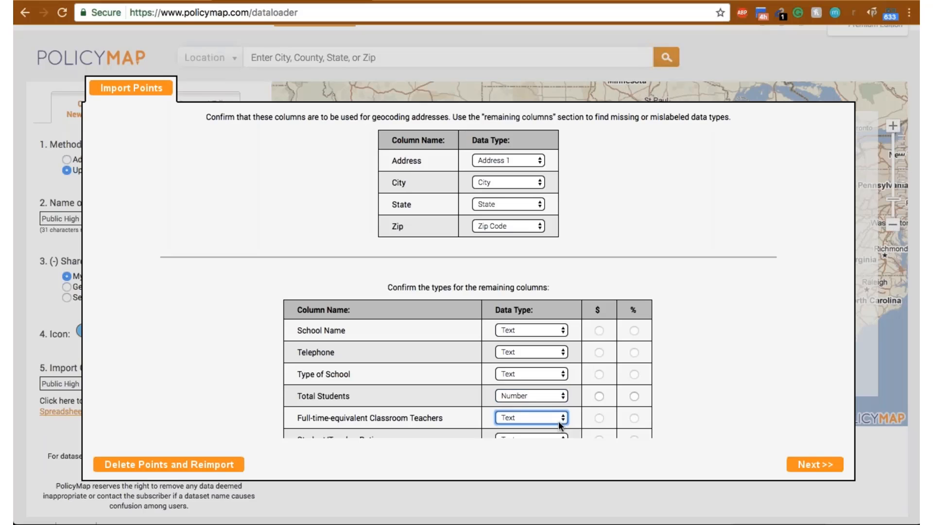
left_click(561, 430)
scroll(632, 417, "down", 3)
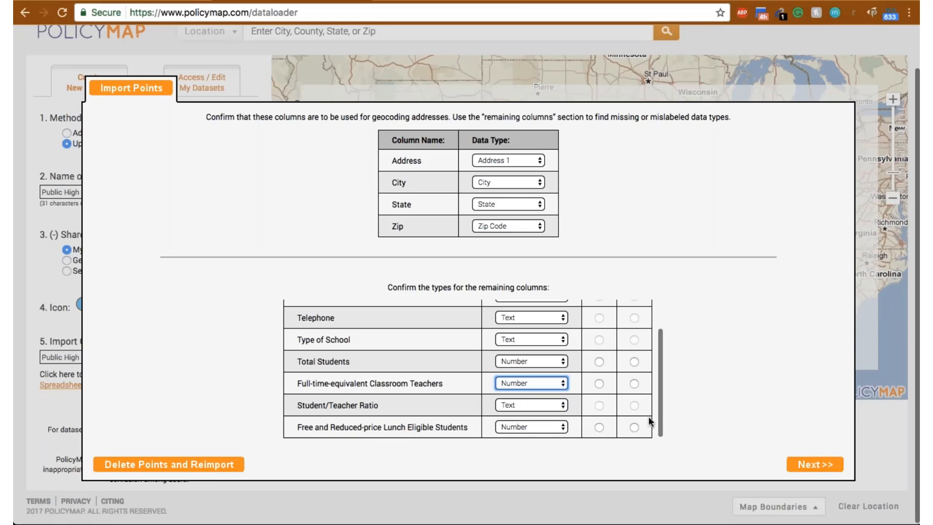
left_click(815, 464)
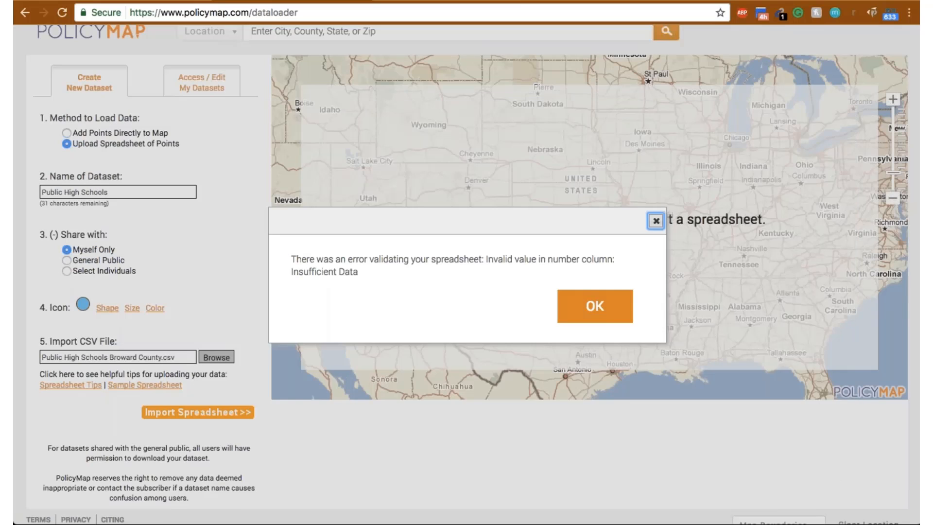
left_click(606, 319)
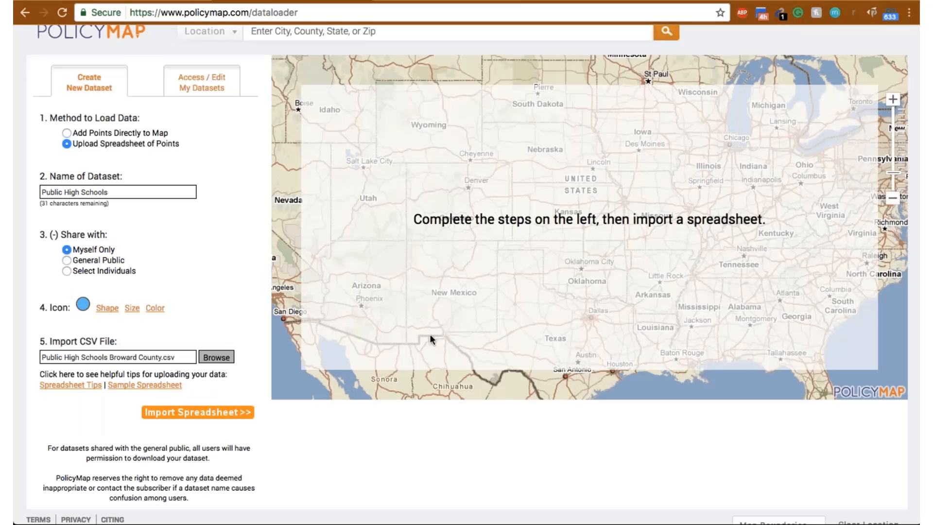
- Reimport the spreadsheet with the Free and Reduced-price Lunch Eligible Students column set to Text, and geocode the points
left_click(215, 413)
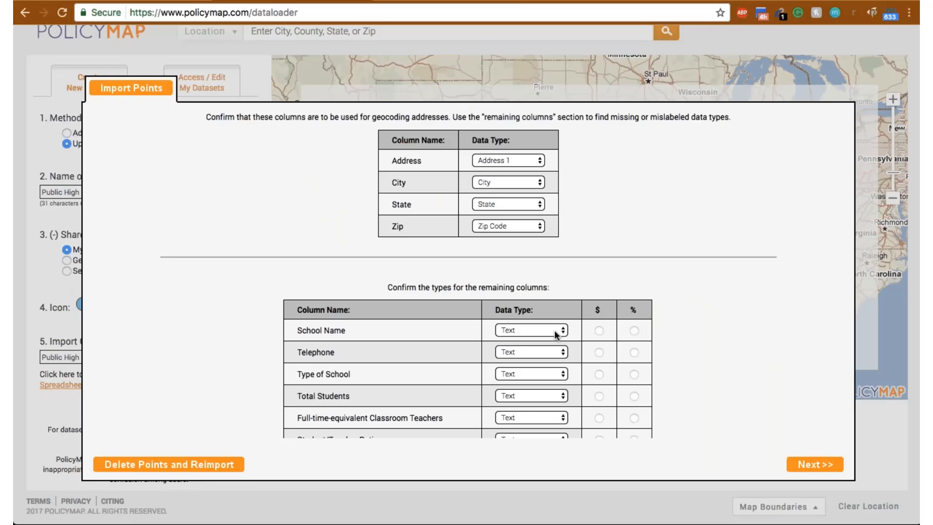
scroll(556, 334, "down", 2)
left_click(553, 428)
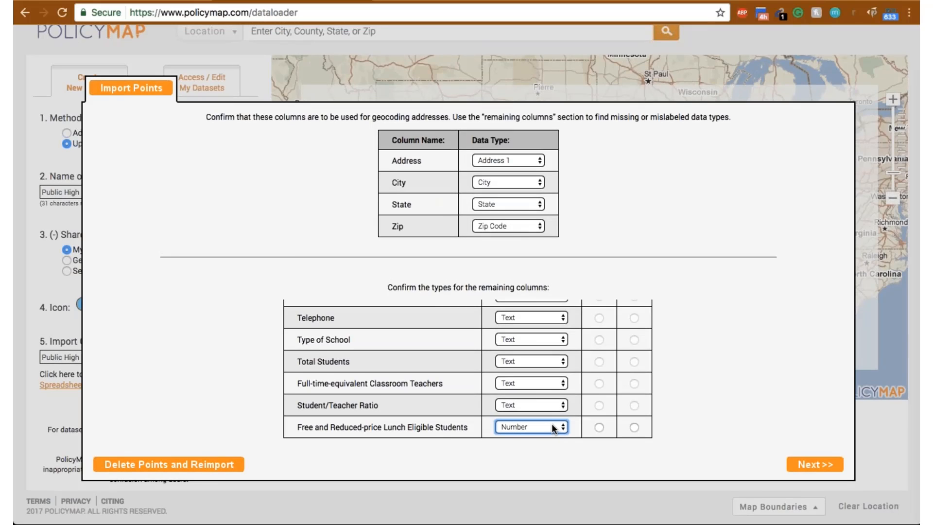
scroll(557, 398, "up", 4)
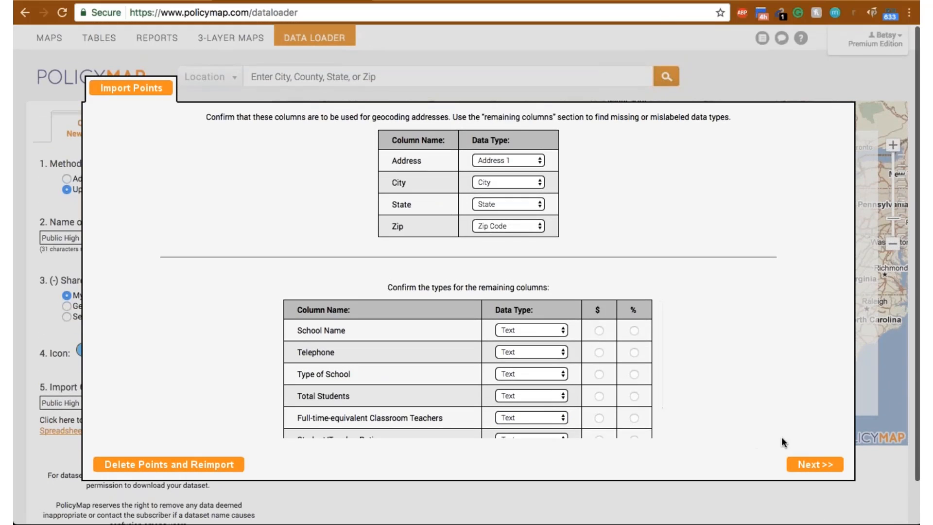
left_click(814, 464)
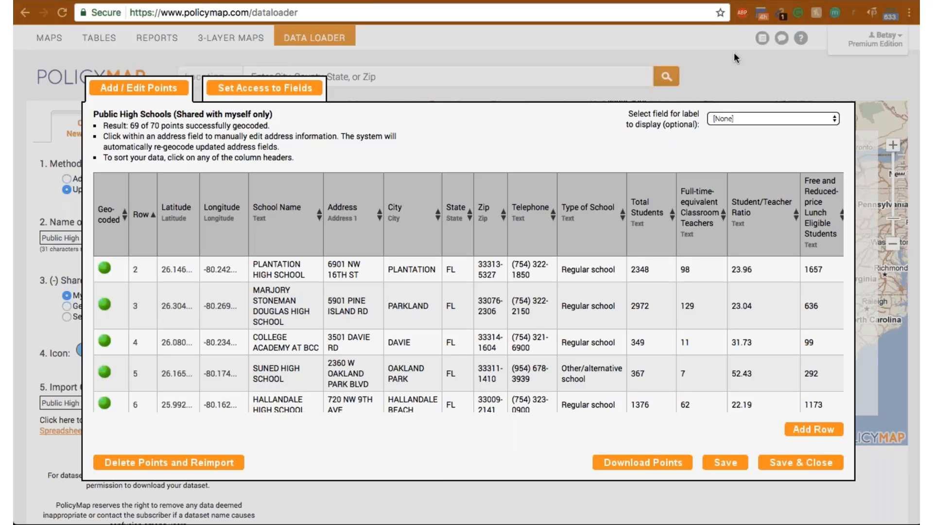
- Review the geocoded school records and the field display settings, and save and close the Public High Schools points
scroll(500, 245, "down", 3)
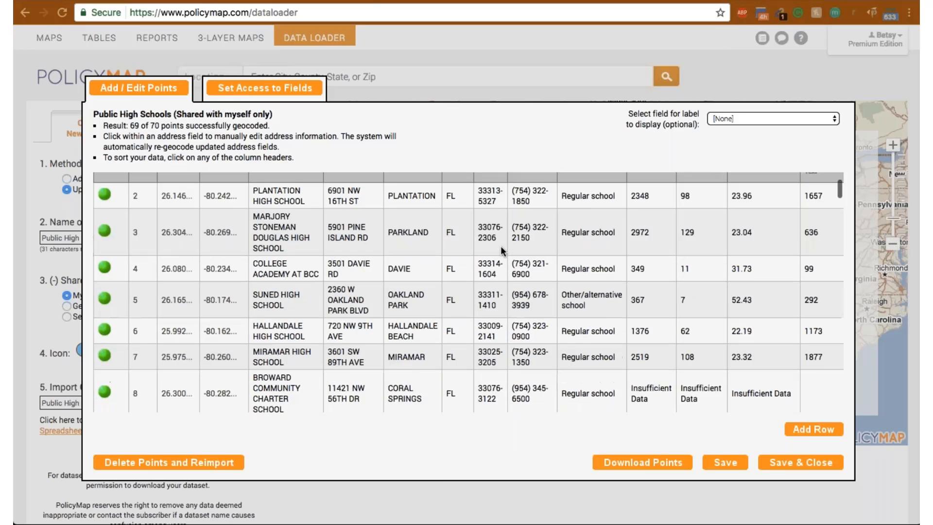
scroll(500, 246, "up", 3)
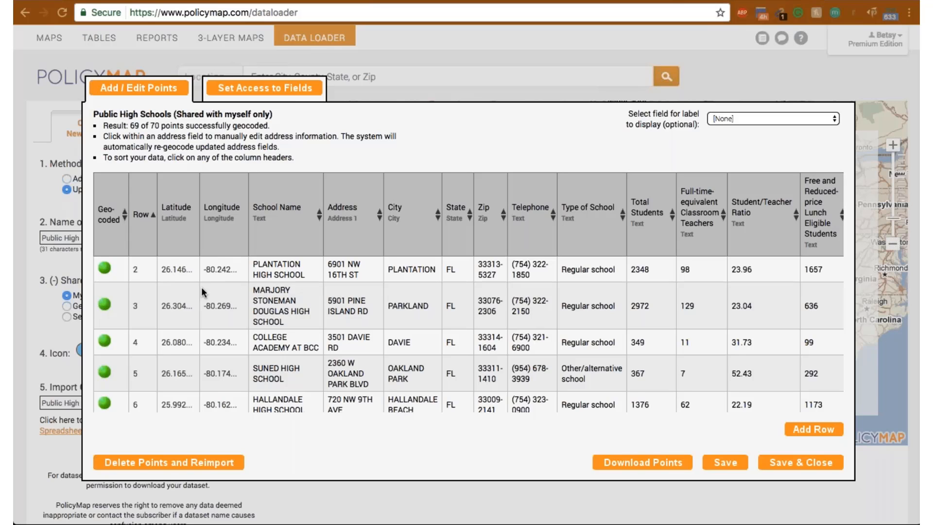
scroll(201, 287, "down", 5)
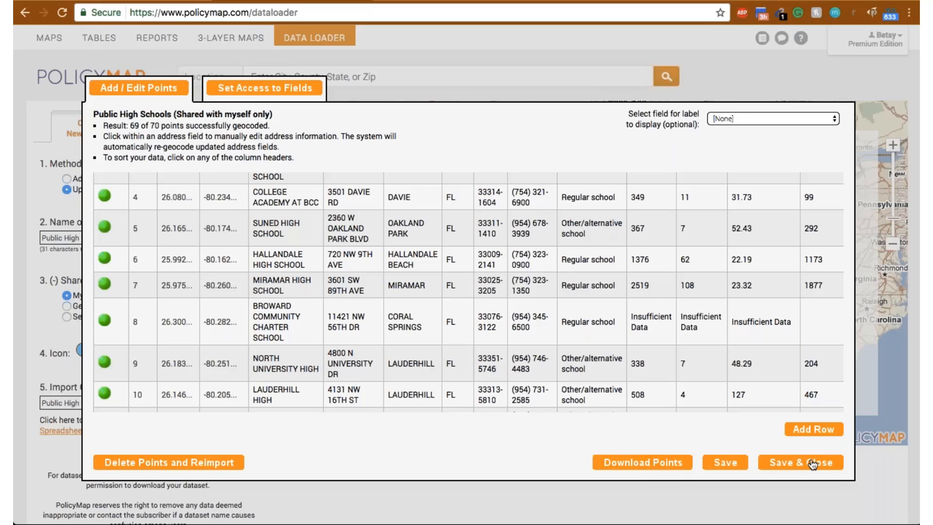
scroll(469, 292, "down", 10)
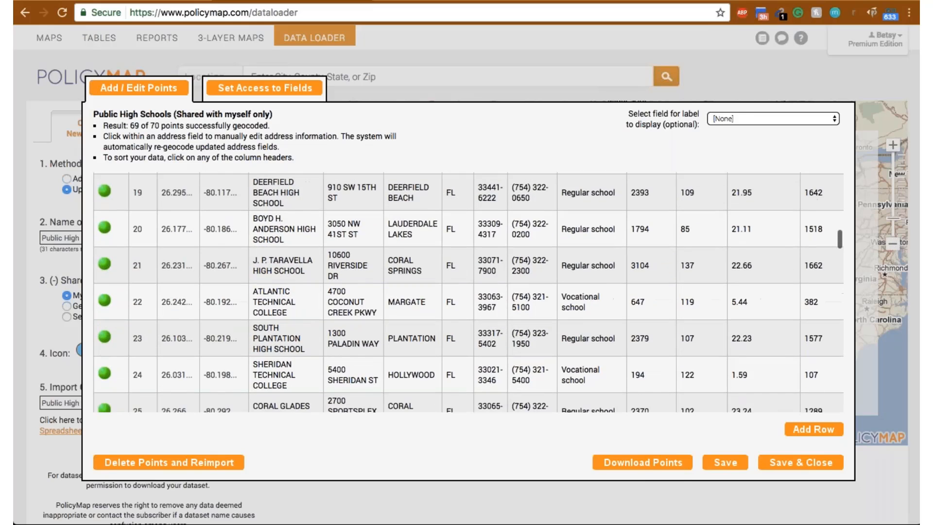
scroll(469, 291, "down", 3)
left_click(245, 90)
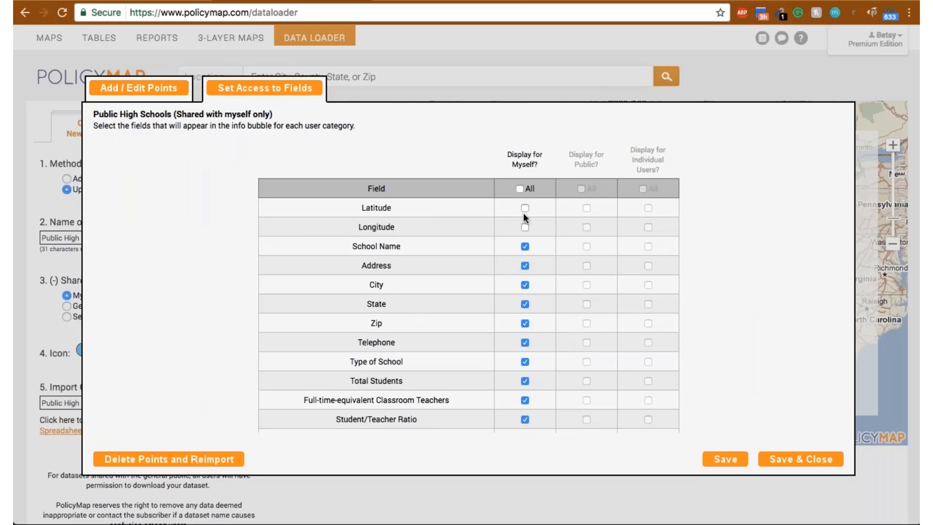
left_click(147, 93)
left_click(804, 461)
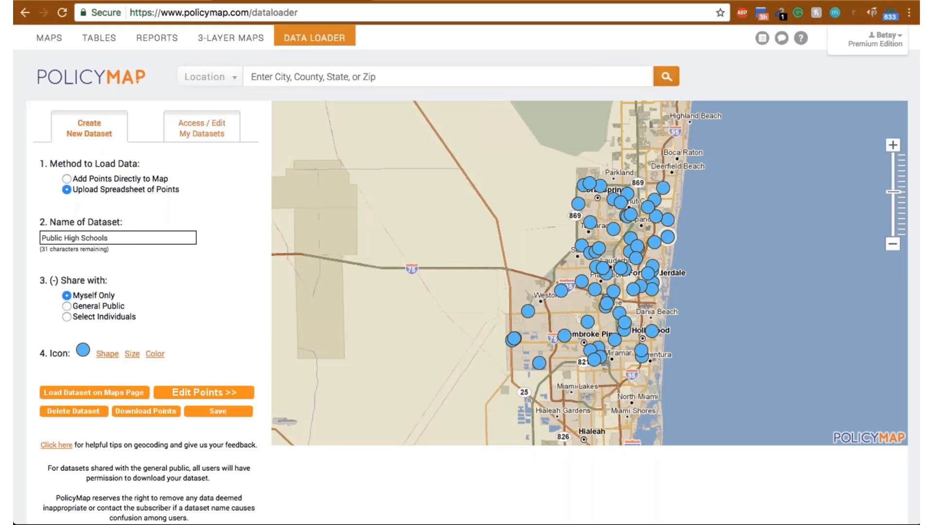
- Reduce the Public High Schools icons to a small size and check the points around Fort Lauderdale
left_click(132, 353)
left_click(143, 374)
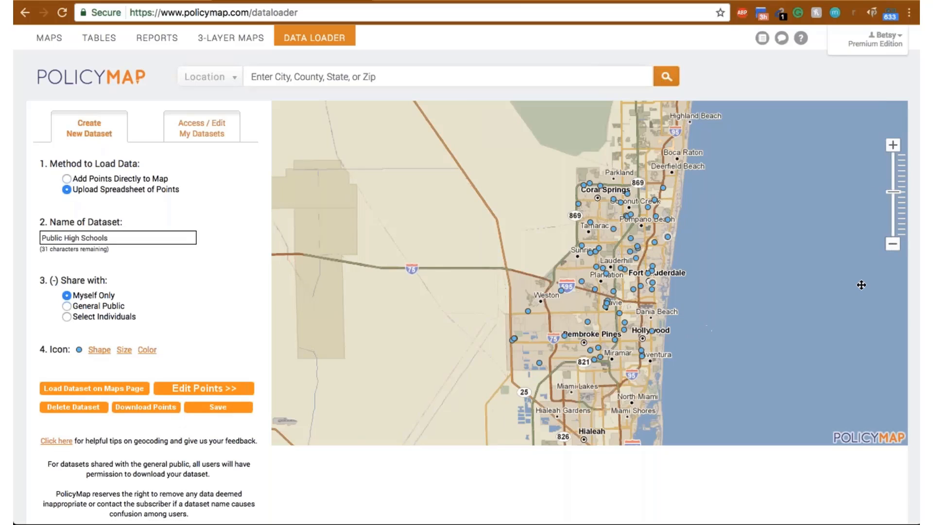
left_click(893, 146)
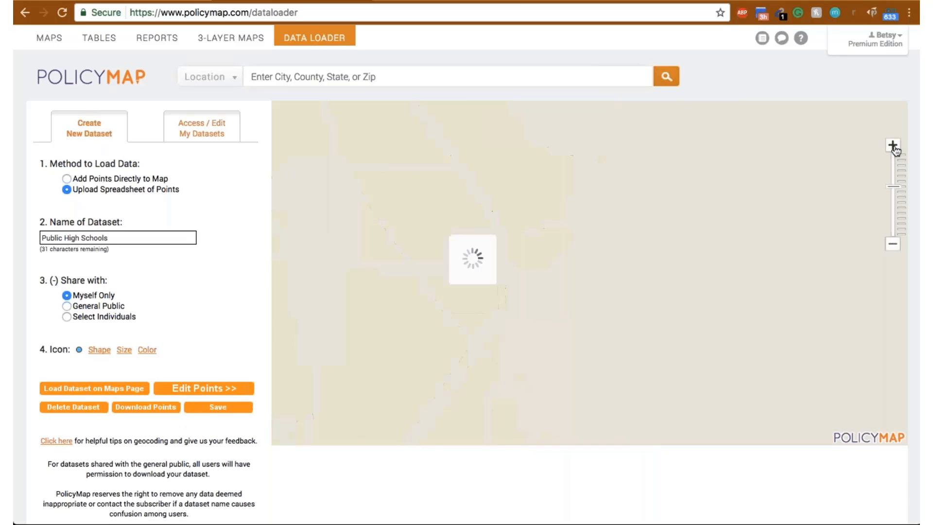
left_click(892, 146)
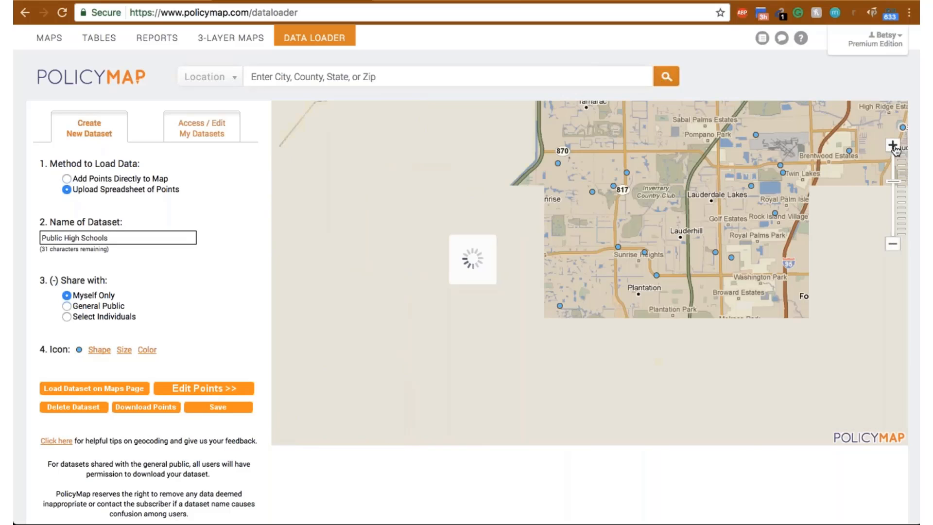
left_click_drag(780, 252, 629, 241)
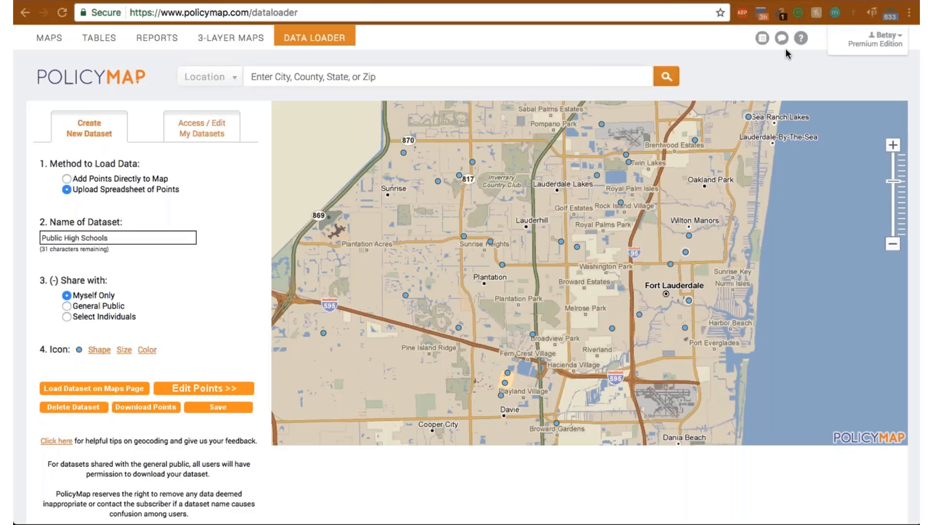
- Switch to 3-Layer Maps without saving pending changes, and remove the Farmers' Markets and Public High Schools points
scroll(259, 269, "down", 2)
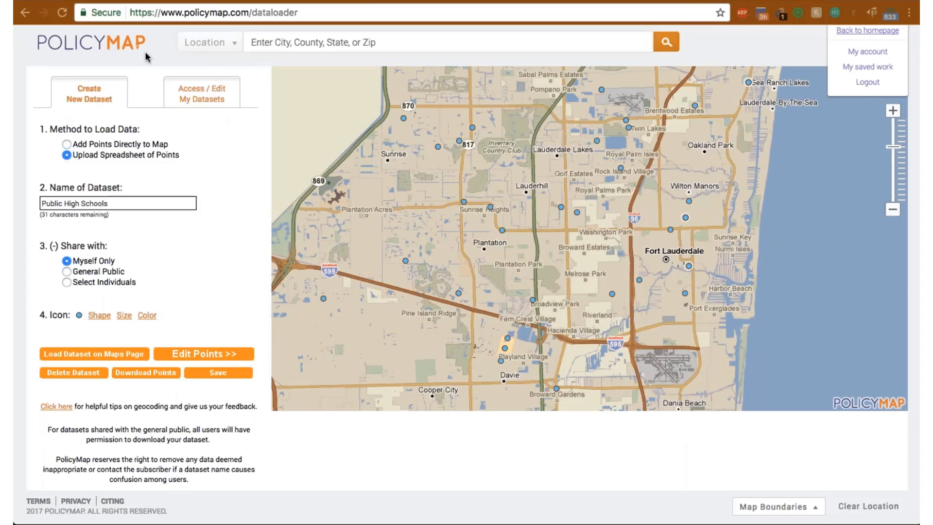
scroll(144, 51, "up", 2)
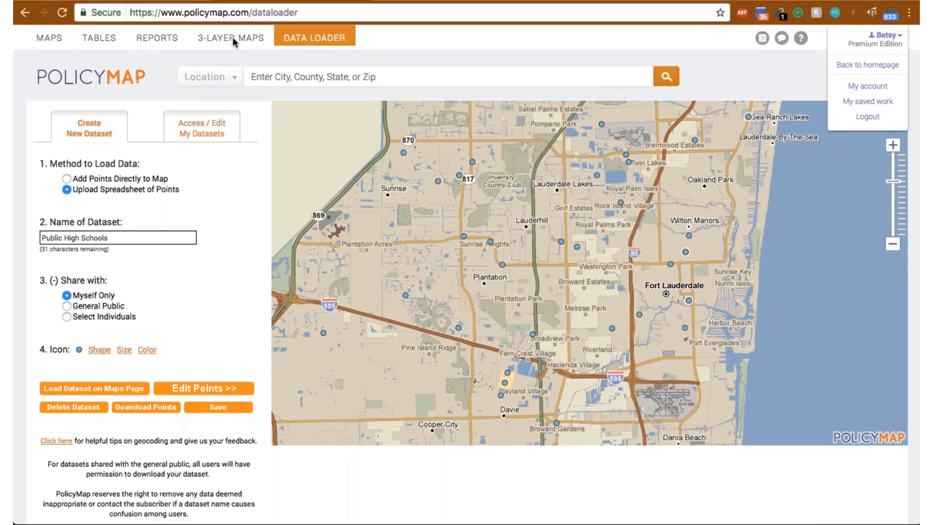
left_click(232, 37)
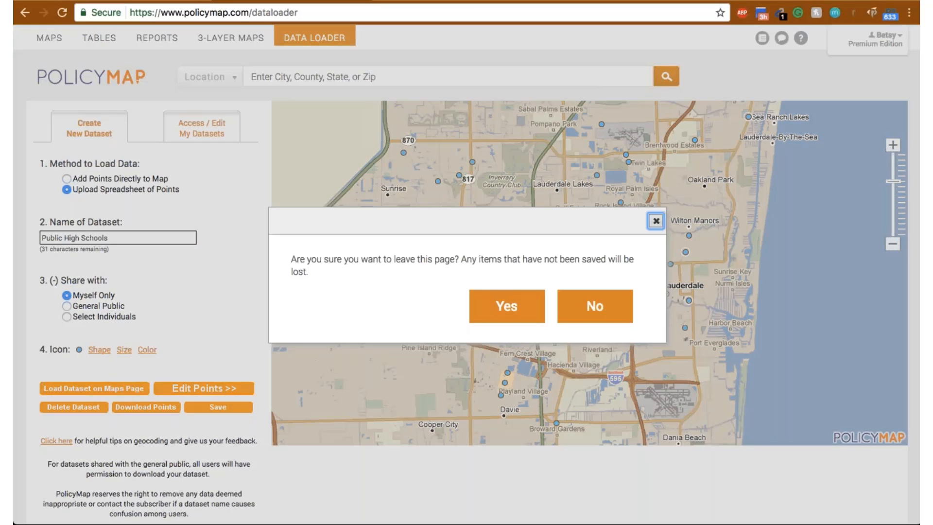
left_click(509, 307)
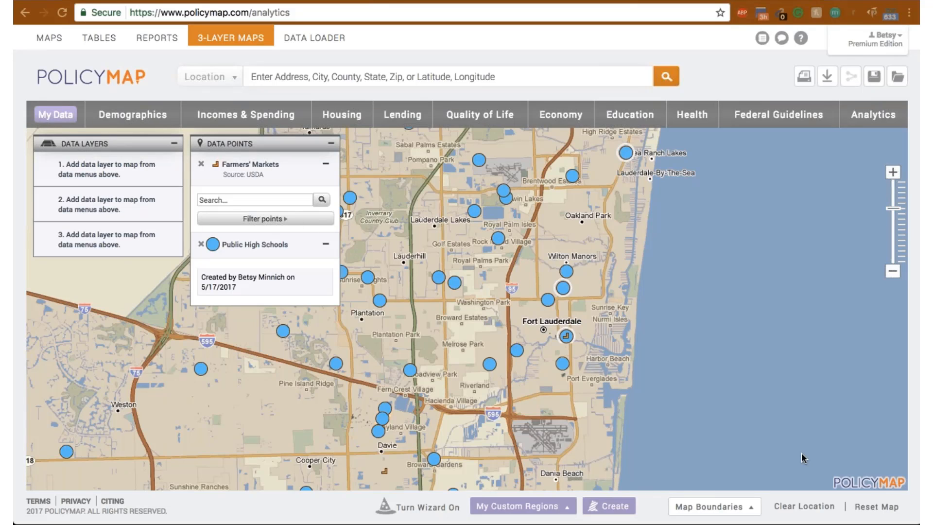
left_click(201, 164)
left_click(201, 165)
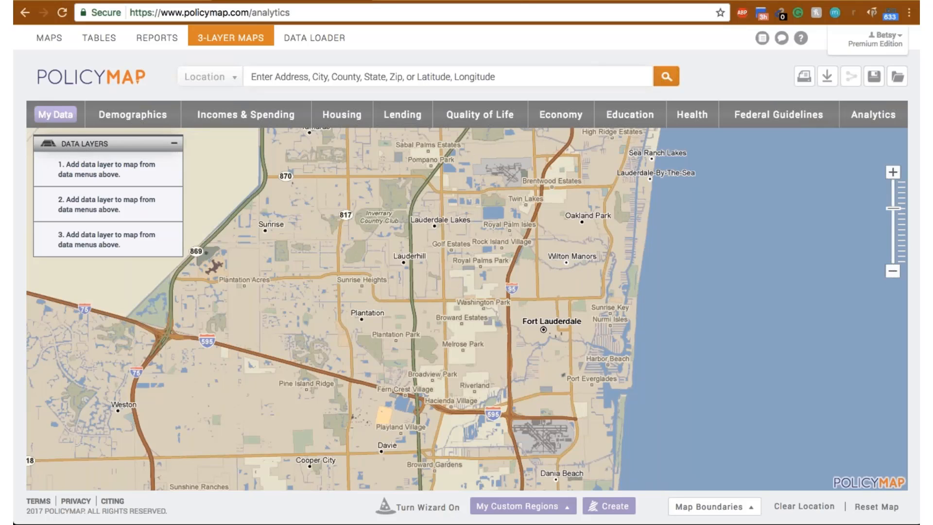
- Add the Demographics layer for population age 65 or older as the first data layer
left_click(154, 123)
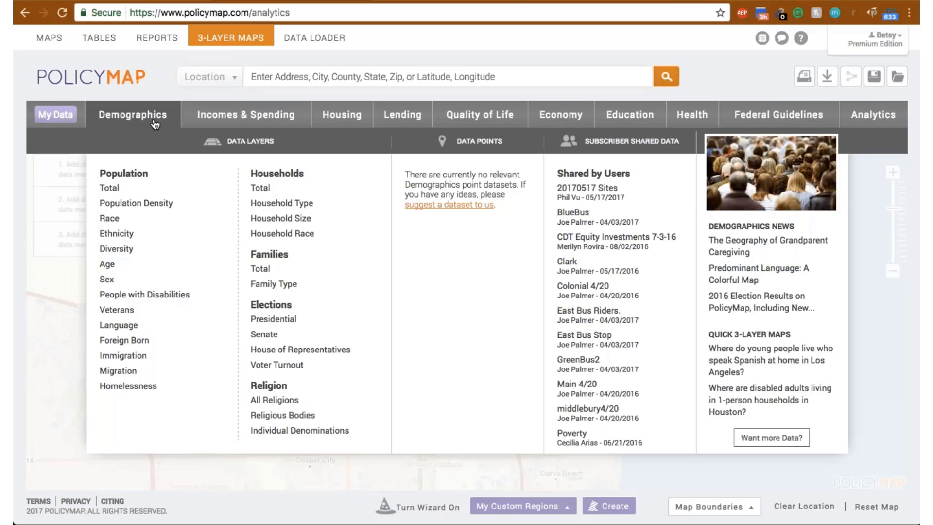
mouse_move(137, 262)
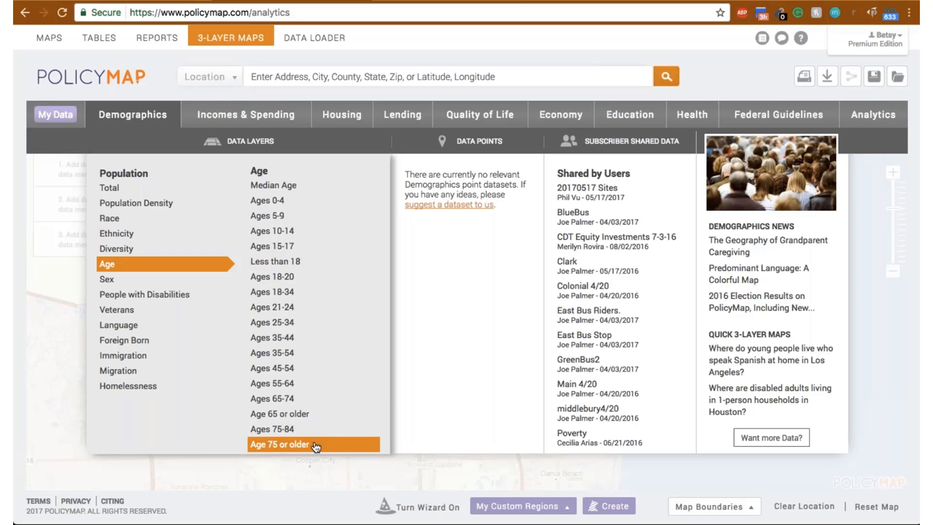
left_click(315, 414)
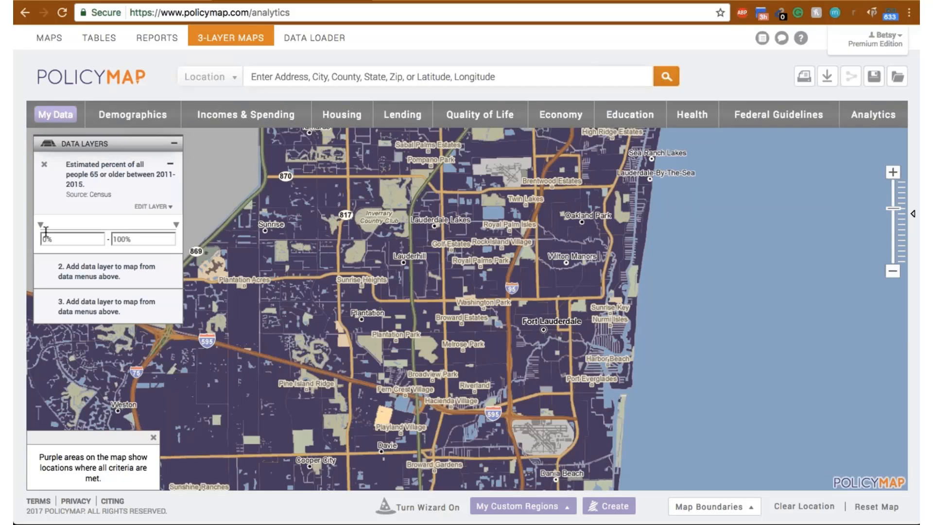
- Set the range of the age 65 or older layer to 20%–100%
left_click_drag(175, 225, 121, 229)
left_click_drag(121, 228, 187, 226)
left_click_drag(41, 224, 67, 227)
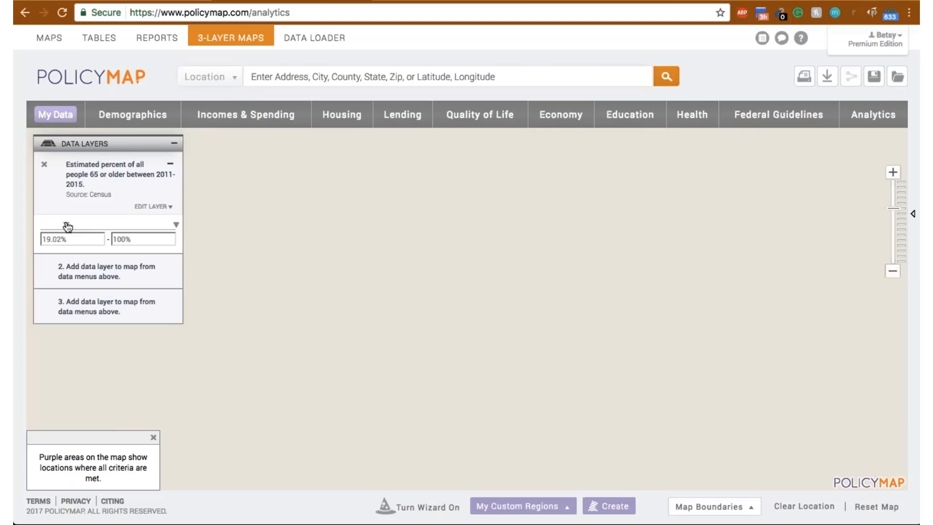
triple_click(79, 244)
type("20")
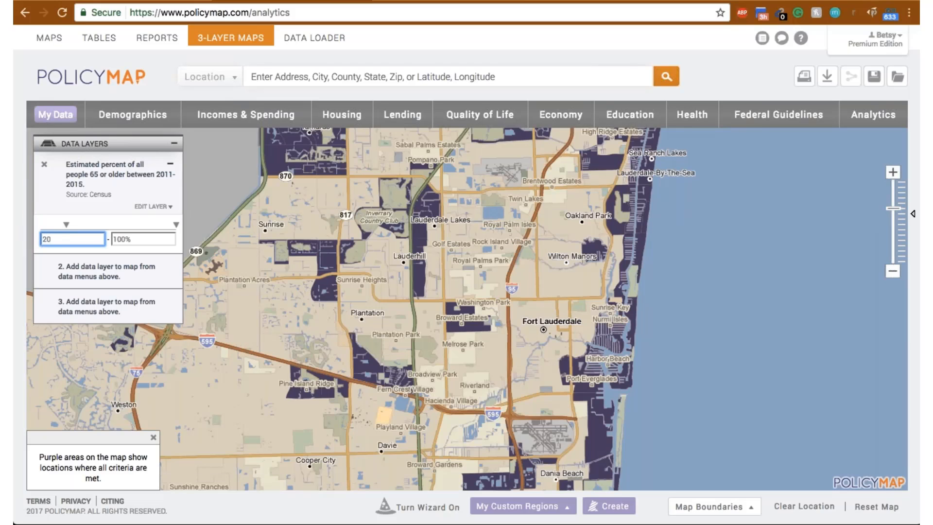
type("%")
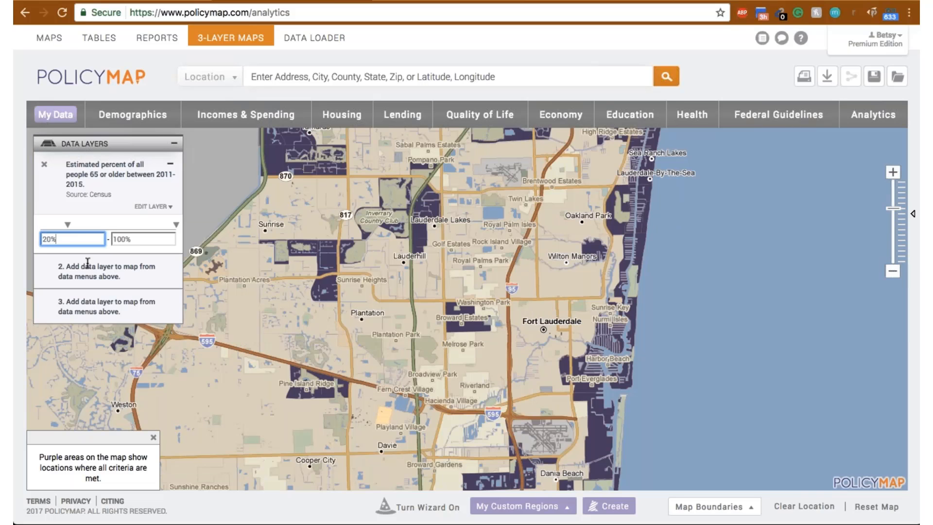
- Add Per Capita Income as the second data layer with a minimum of $65,000
left_click(267, 120)
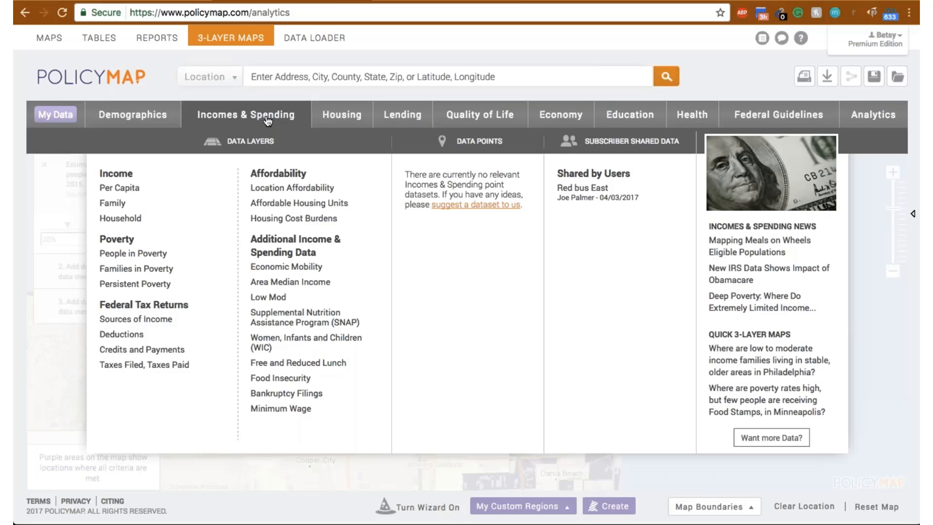
left_click(145, 190)
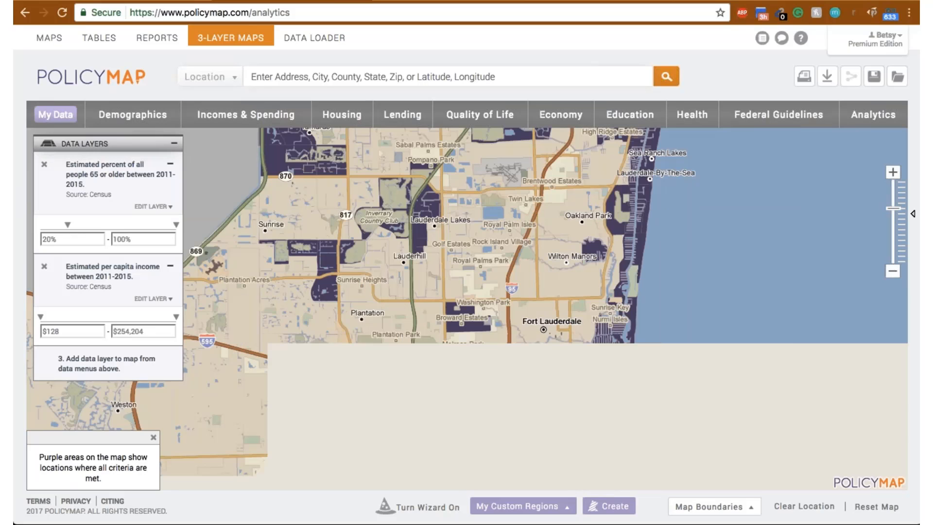
left_click(81, 333)
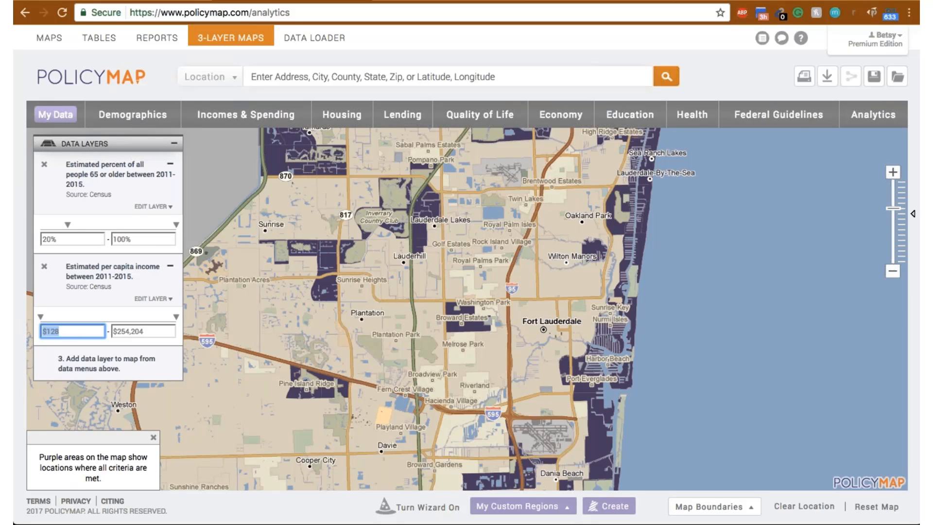
type("65000")
key("Tab")
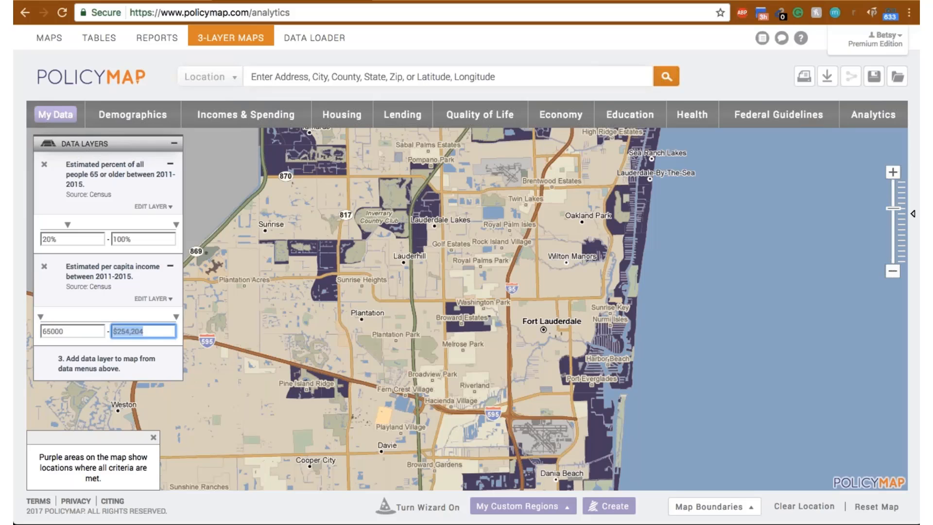
left_click(160, 332)
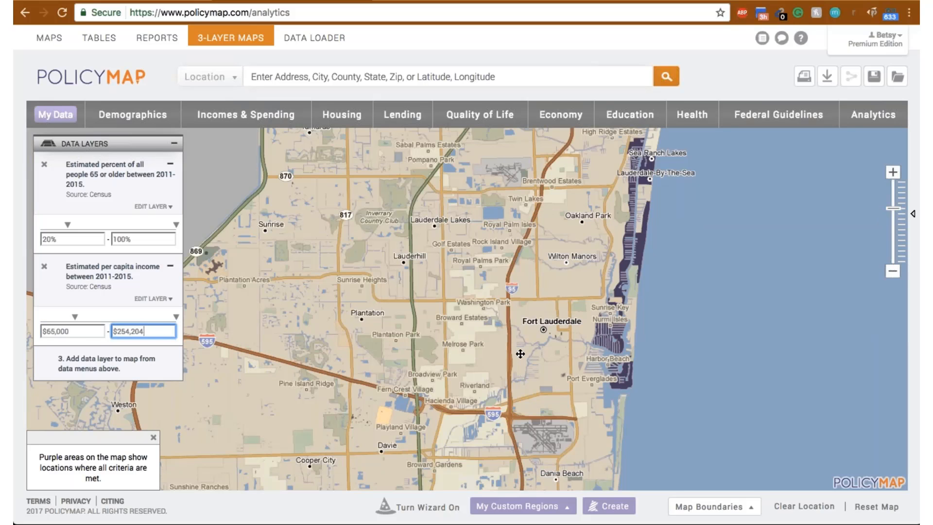
- Add the Homes by Value layer for homes worth $750,000 or more as the third data layer
left_click_drag(541, 396, 462, 407)
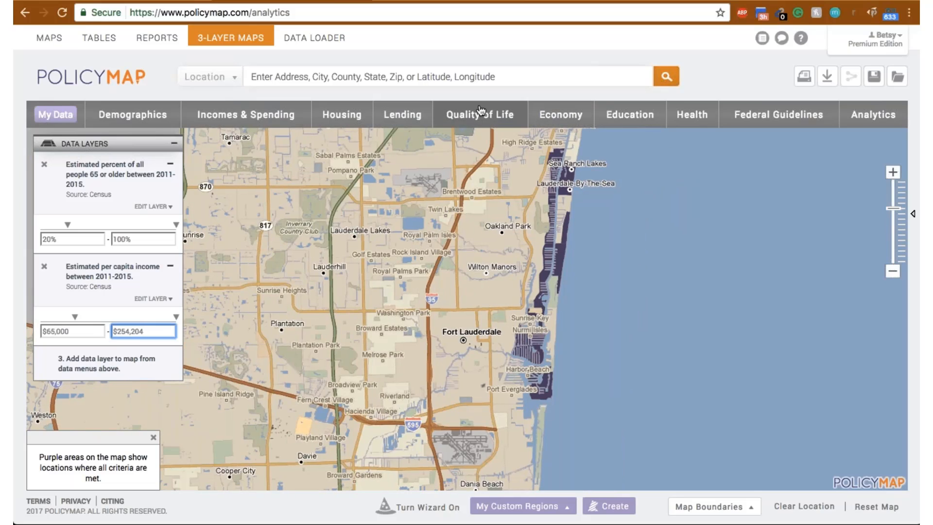
left_click(336, 120)
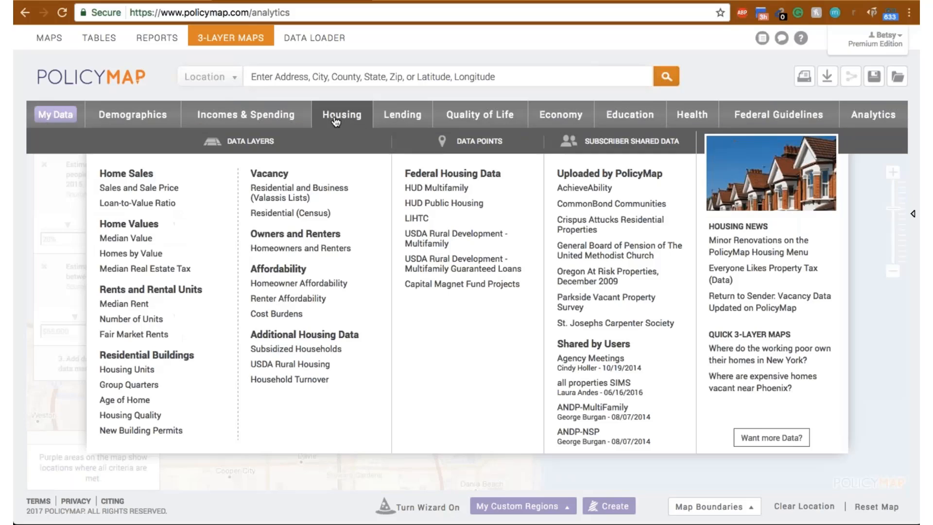
mouse_move(139, 188)
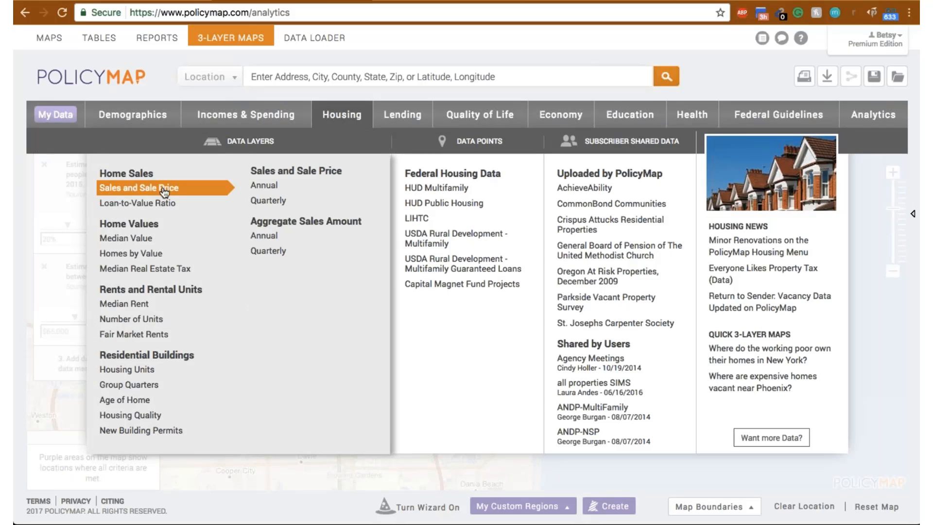
mouse_move(160, 241)
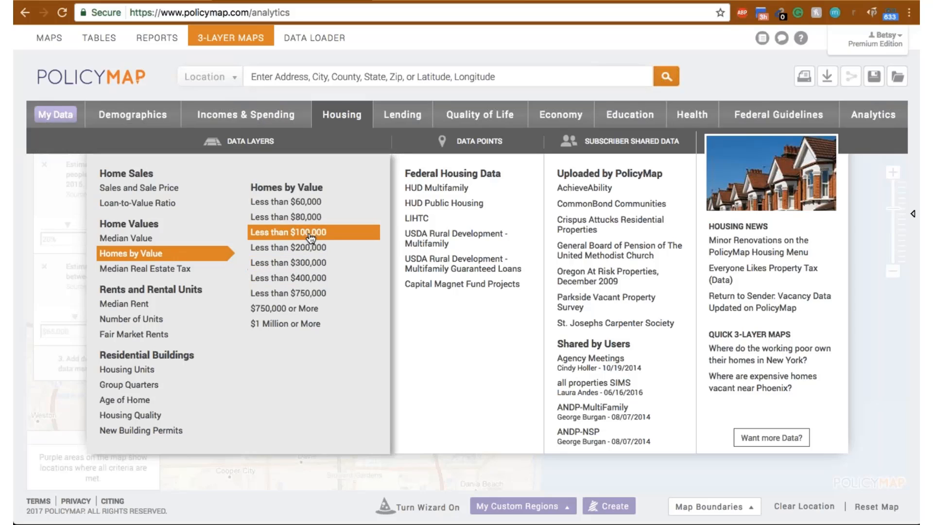
left_click(302, 308)
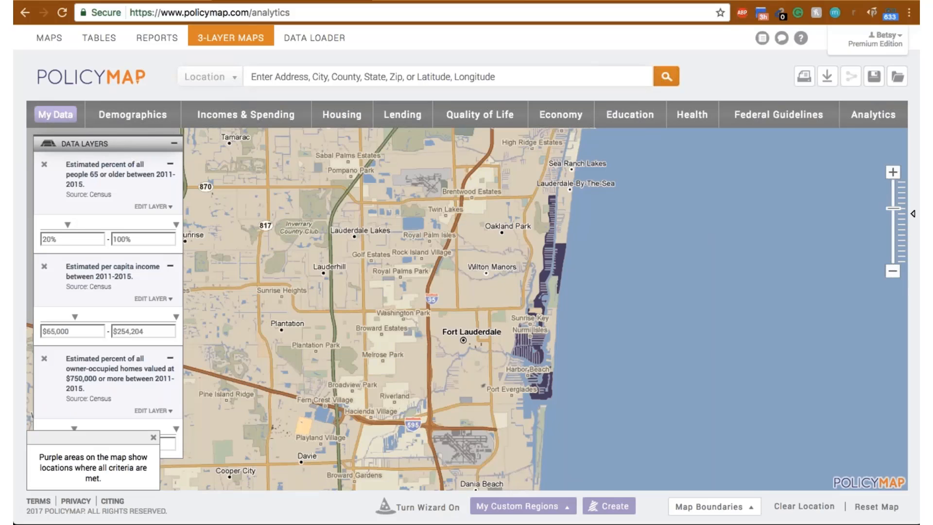
- Dismiss the map criteria note and inspect the three layer values for the shaded census tract near Harbor Beach
left_click_drag(279, 149, 327, 315)
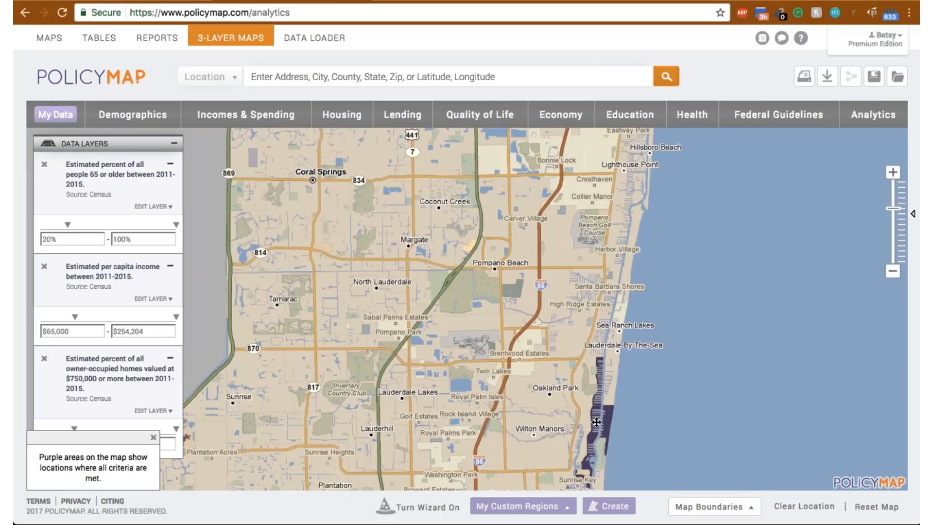
left_click_drag(596, 422, 535, 294)
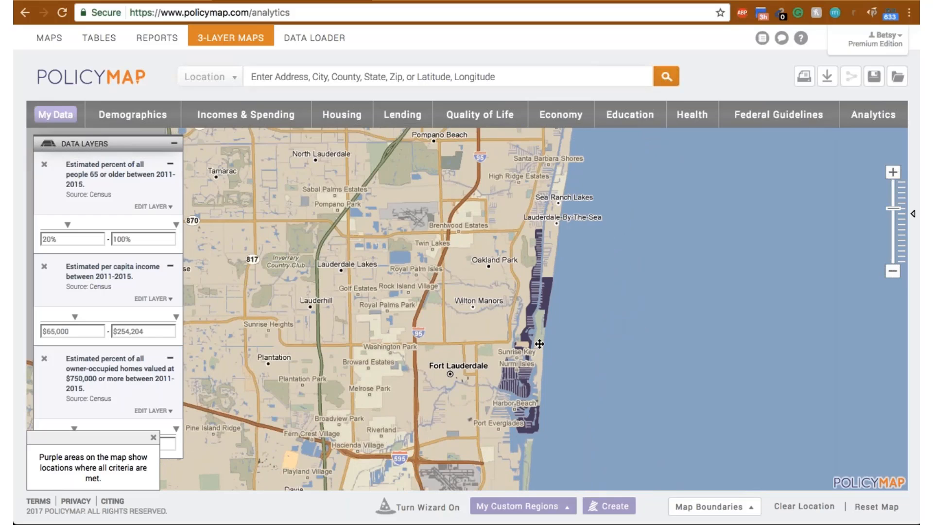
left_click(153, 436)
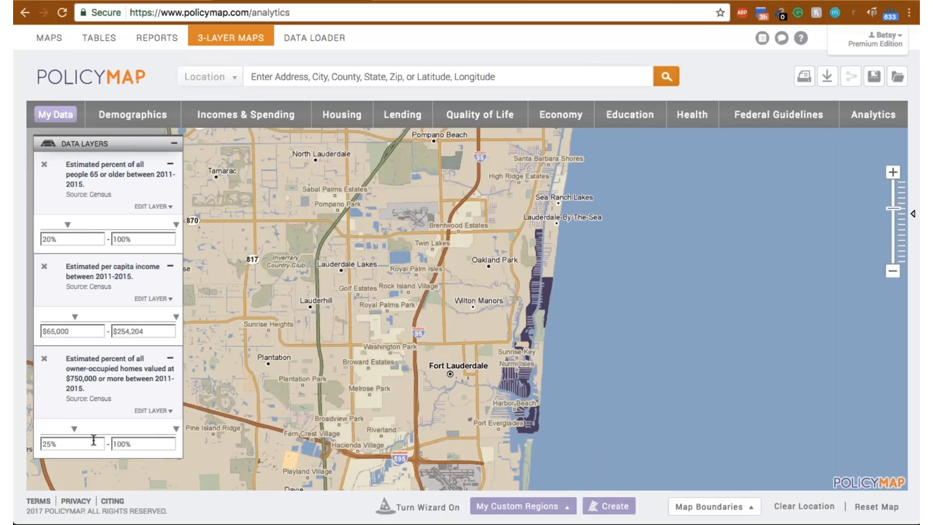
left_click(517, 383)
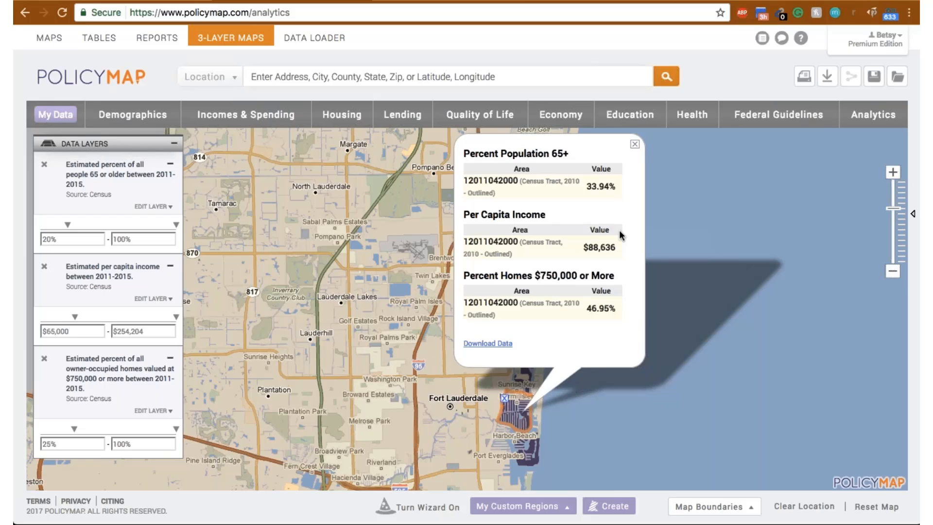
- Close the census tract details and try to add the Non-White race indicator as a fourth data layer
left_click(634, 143)
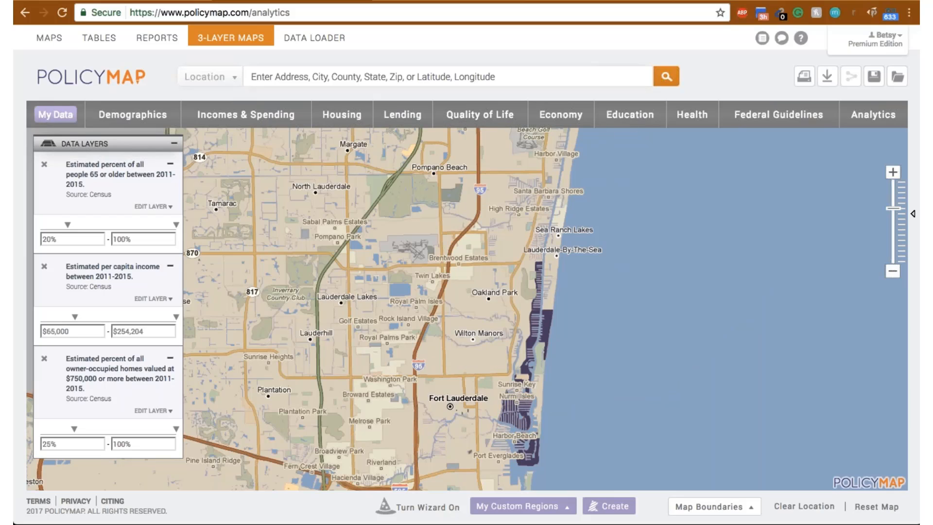
left_click(139, 120)
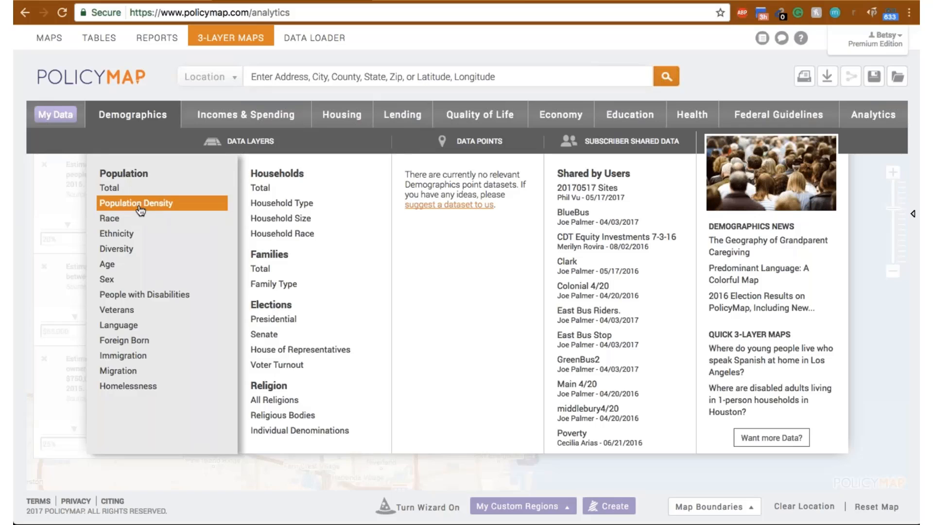
mouse_move(136, 218)
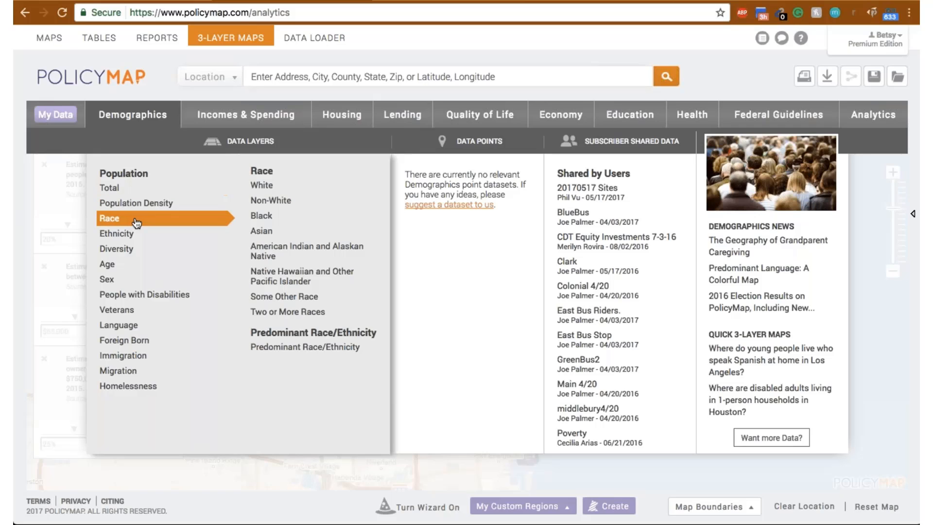
left_click(286, 208)
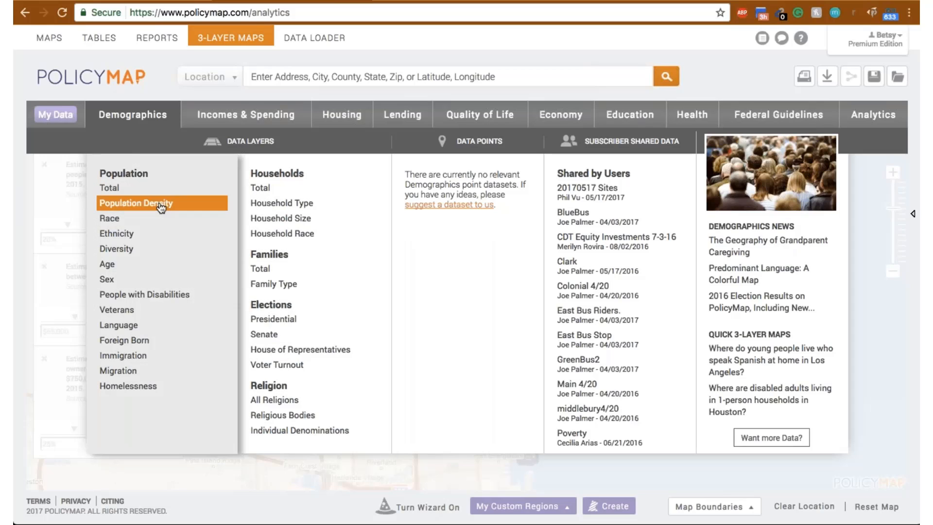
mouse_move(158, 218)
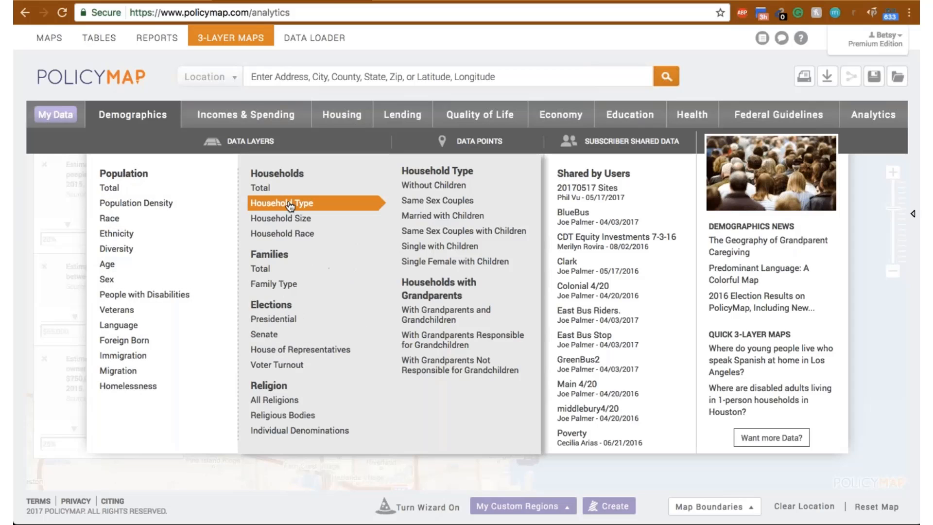
left_click(286, 203)
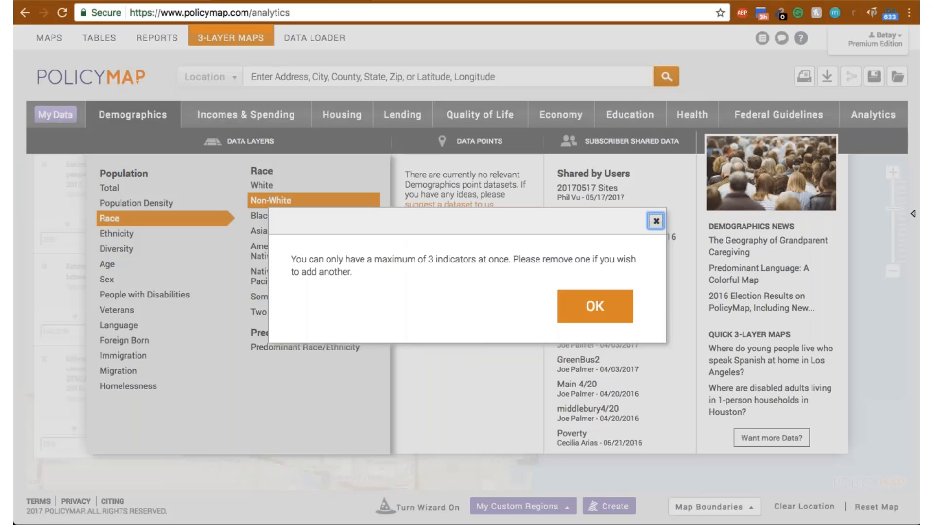
left_click(605, 307)
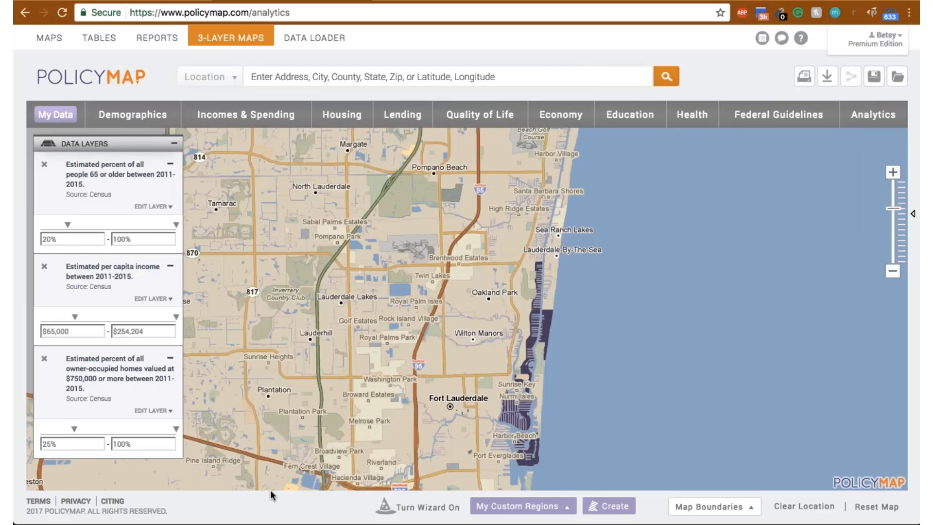
- Remove the age 65 or older, per capita income and $750,000 home value layers from the map
left_click(44, 164)
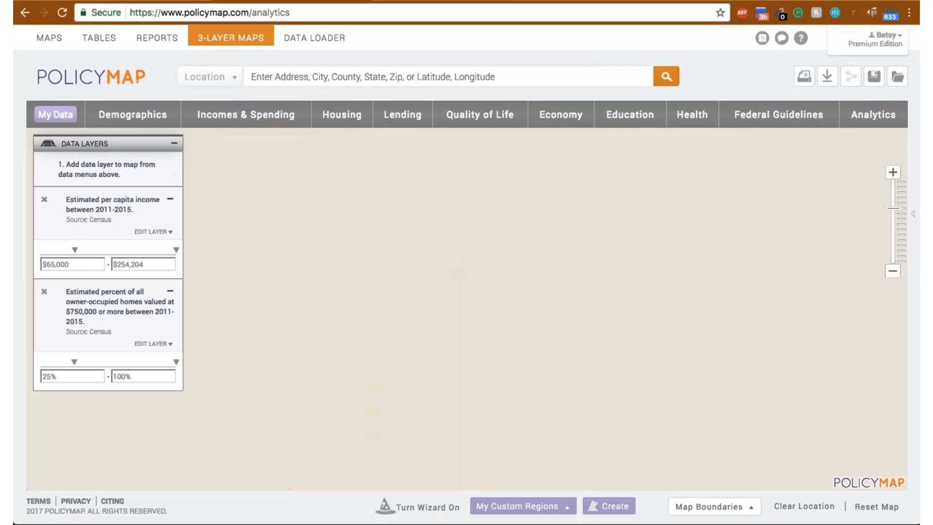
left_click(44, 200)
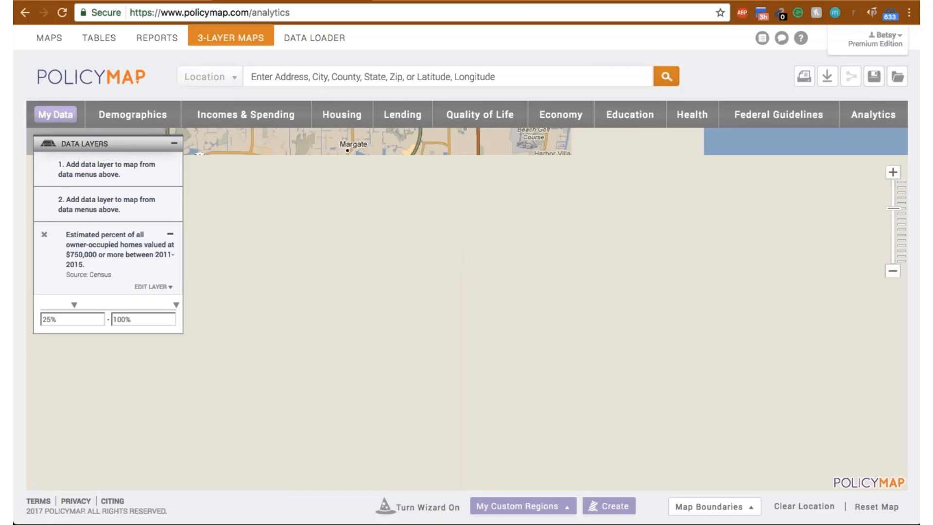
left_click(44, 236)
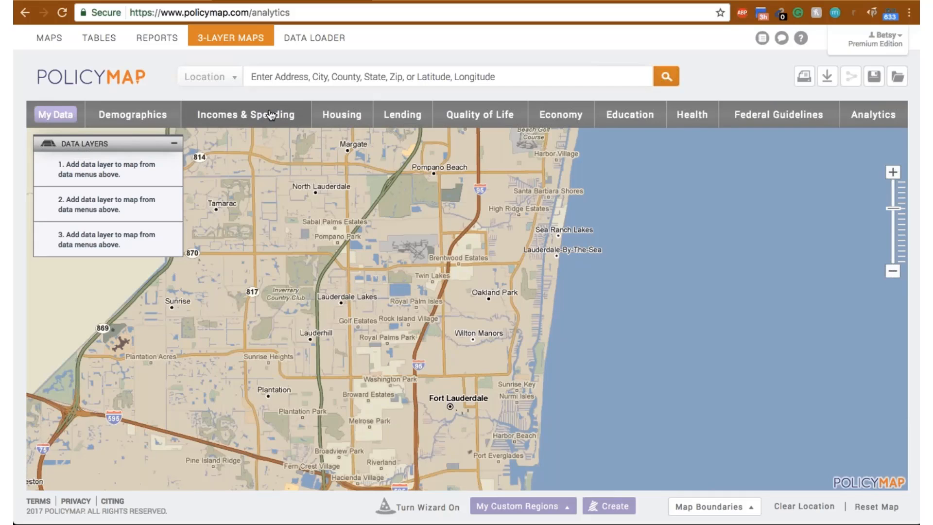
- Add Non-White race as the first data layer and All Veterans as the second
left_click(158, 120)
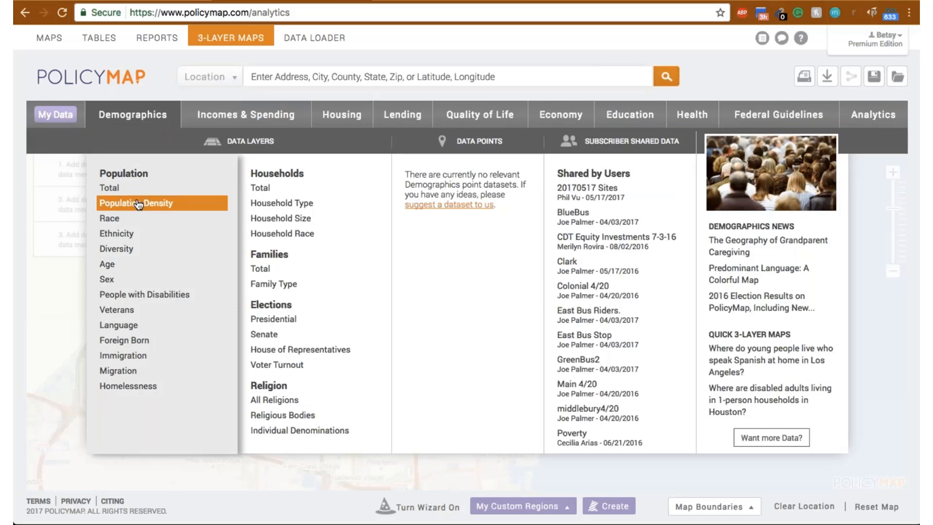
mouse_move(135, 223)
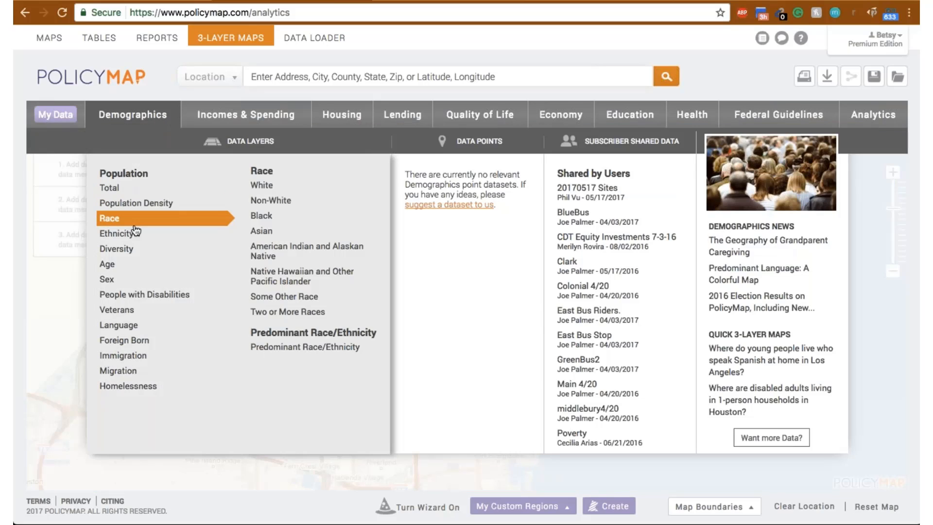
left_click(270, 201)
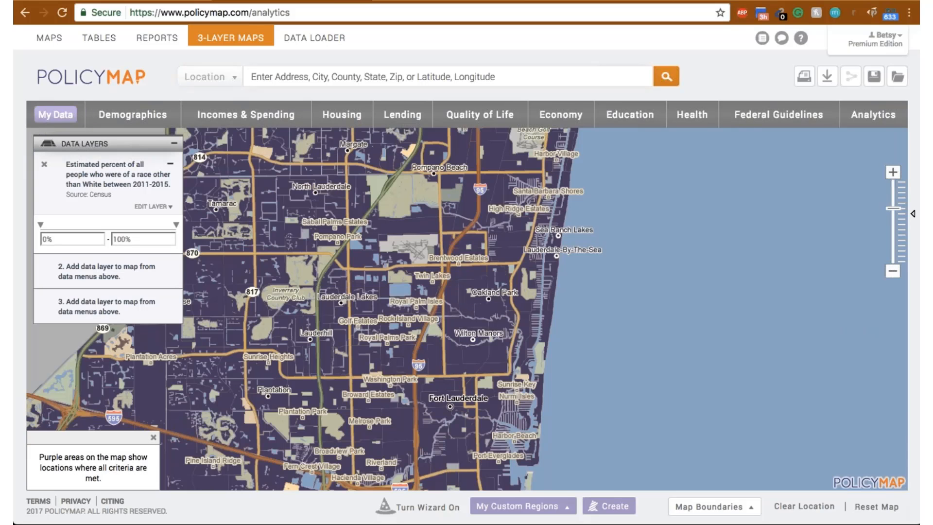
left_click(146, 119)
mouse_move(149, 316)
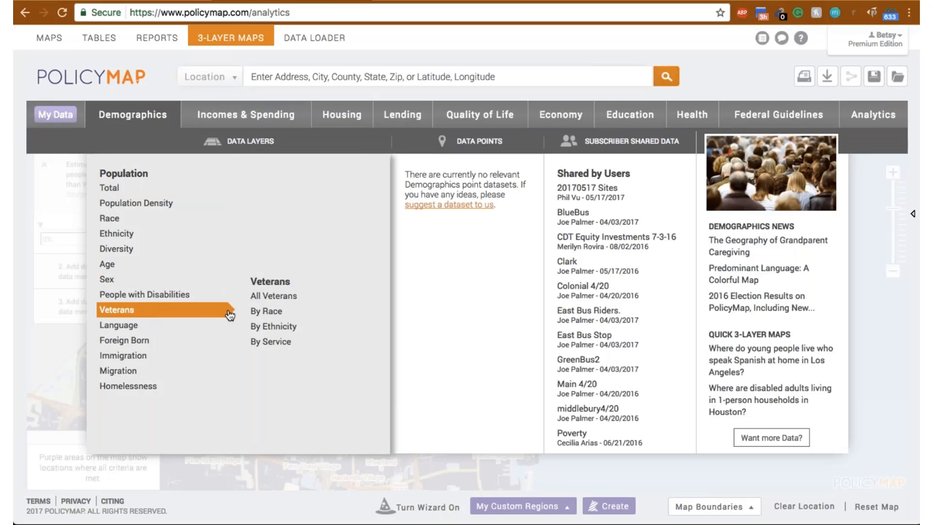
left_click(273, 297)
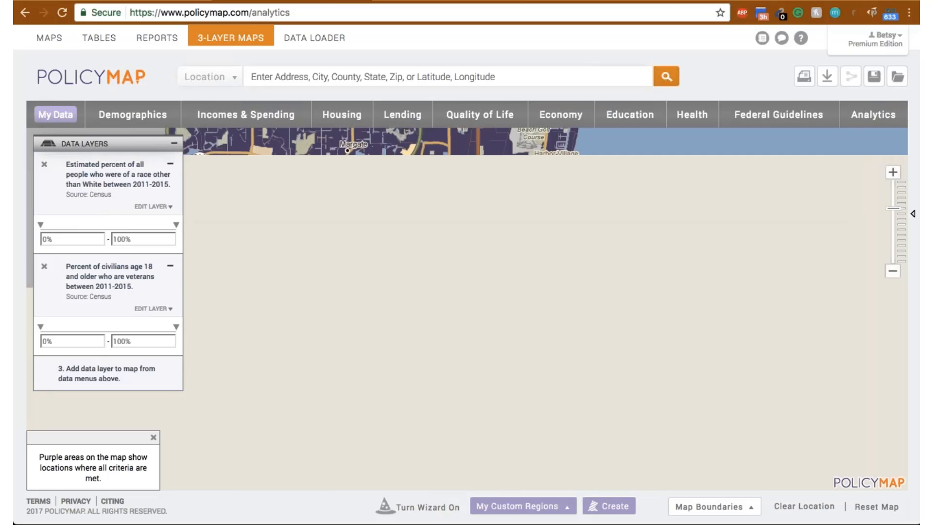
- Set the minimum of the Non-White population layer to 20%
left_click(47, 238)
left_click_drag(46, 238, 39, 235)
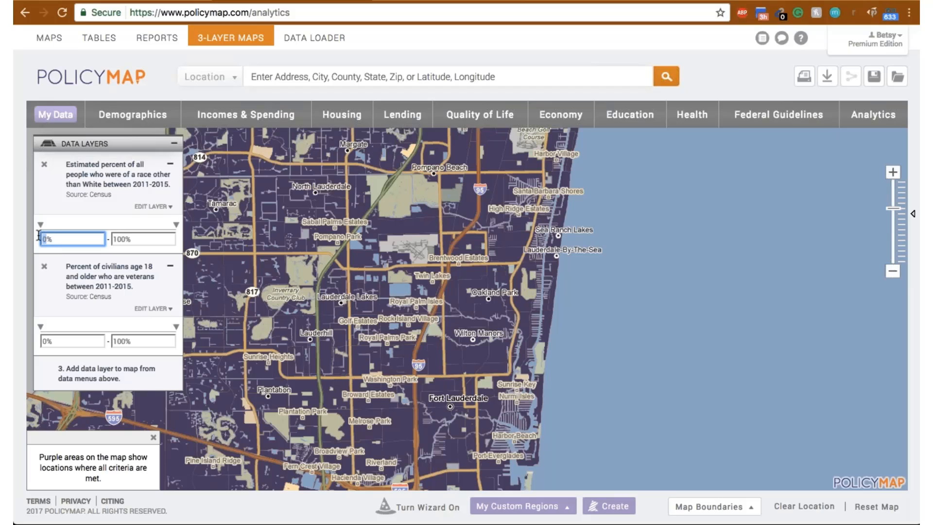
type("20%")
key("Tab")
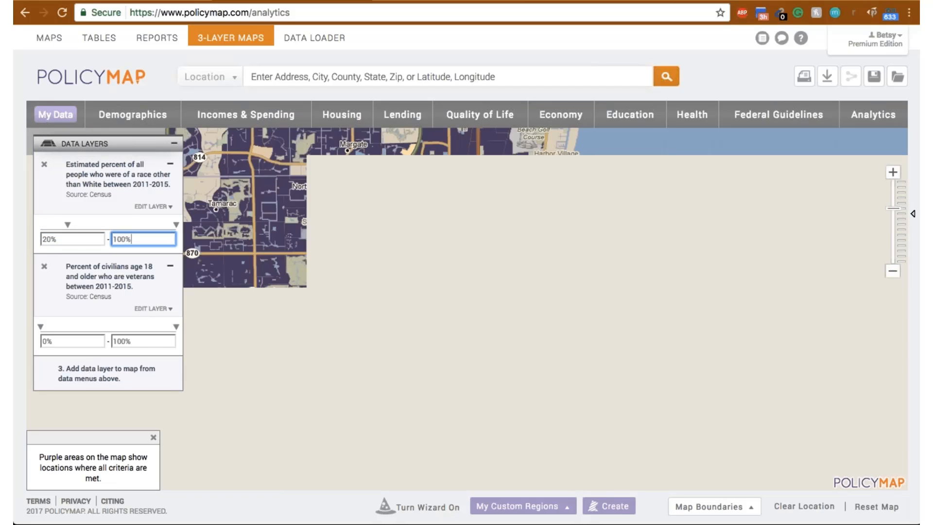
- Set the minimum of the veterans layer to 15%
left_click(51, 342)
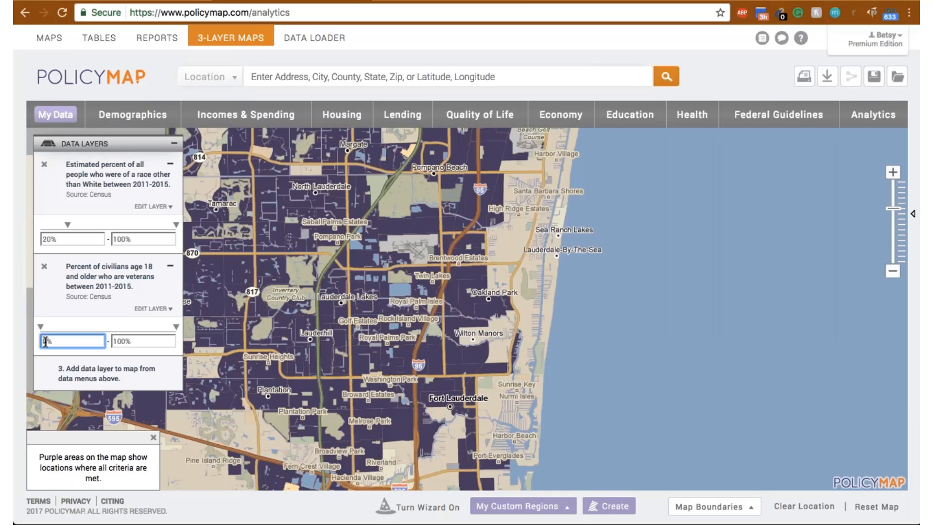
key("BackSpace")
type("15")
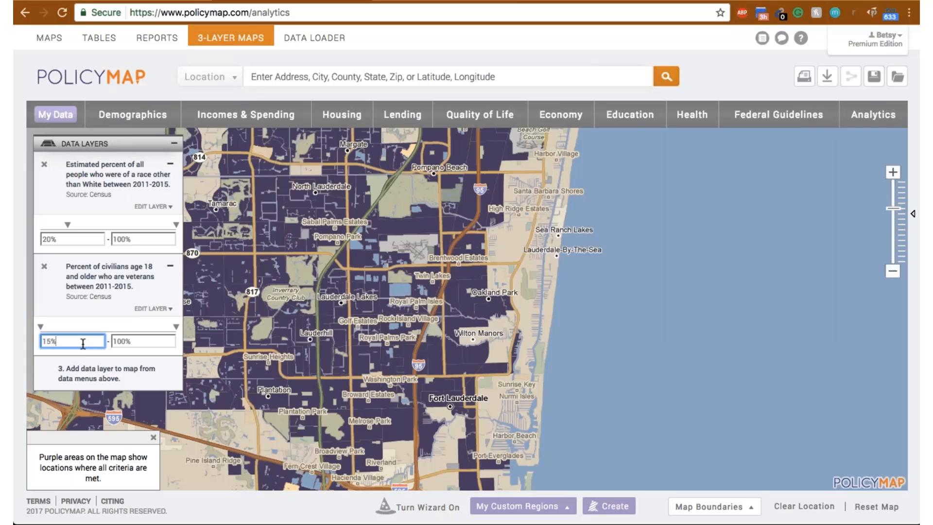
key("Return")
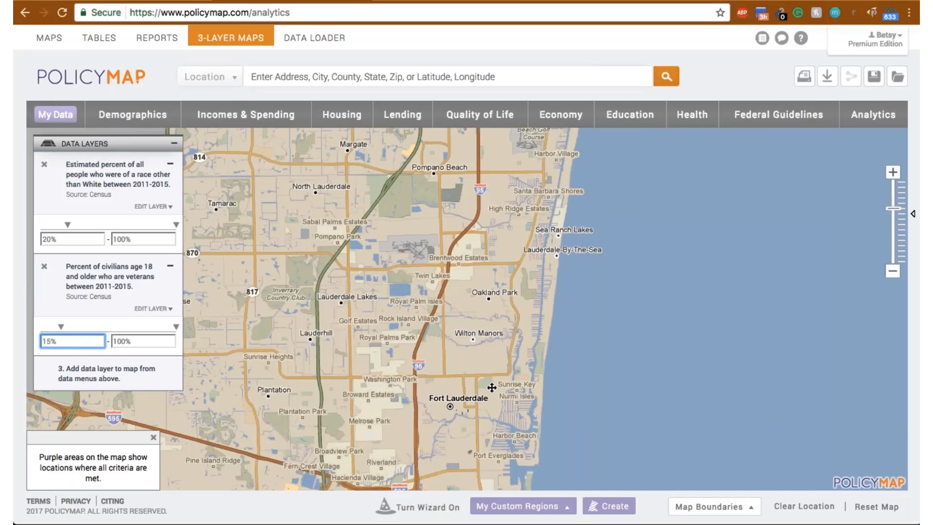
- Set the minimum of the veterans layer to 5% and close the census tract details near Port Everglades
left_click_drag(491, 388, 489, 283)
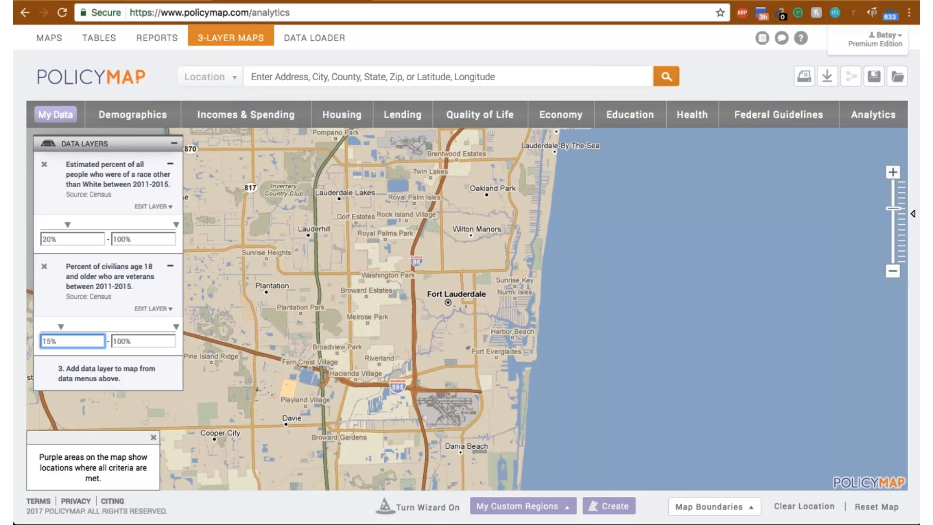
key("BackSpace")
key("BackSpace")
key("BackSpace")
type("5")
key("Return")
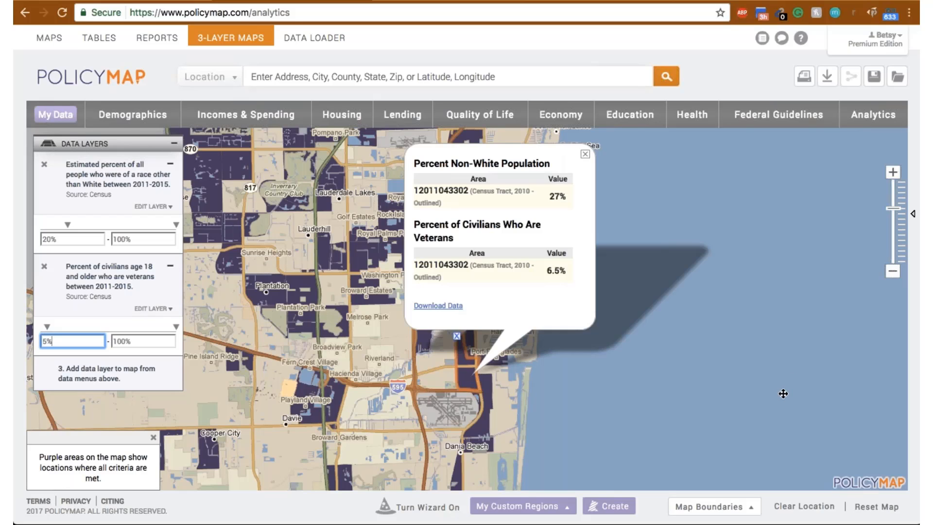
left_click(585, 154)
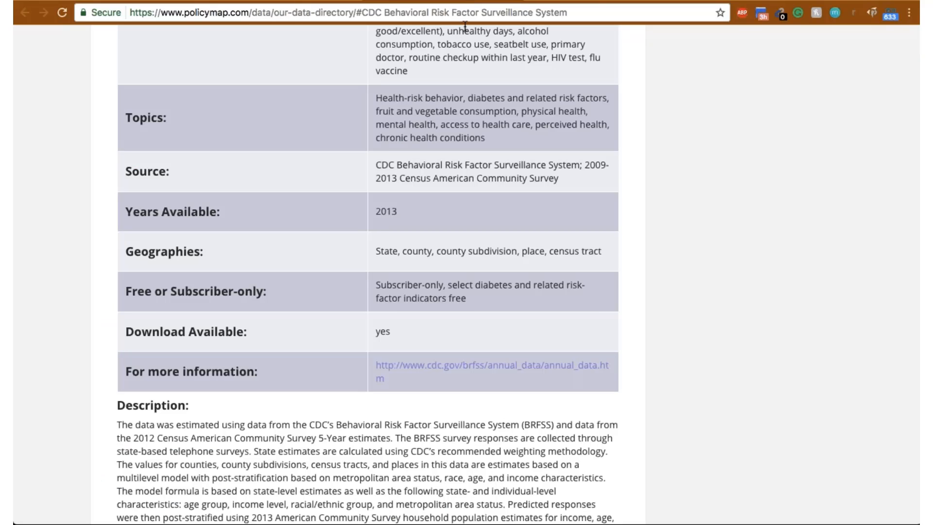
left_click(596, 13)
type("www.policymap.com")
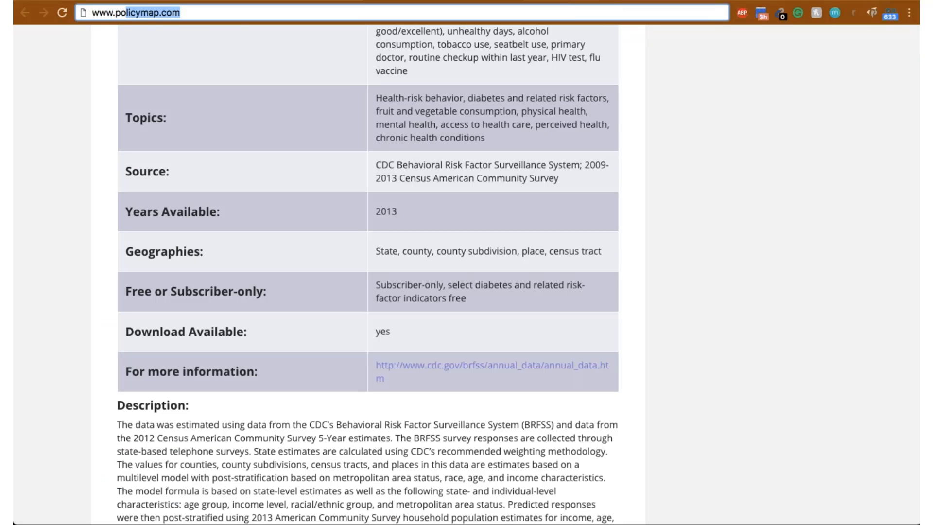
key("Return")
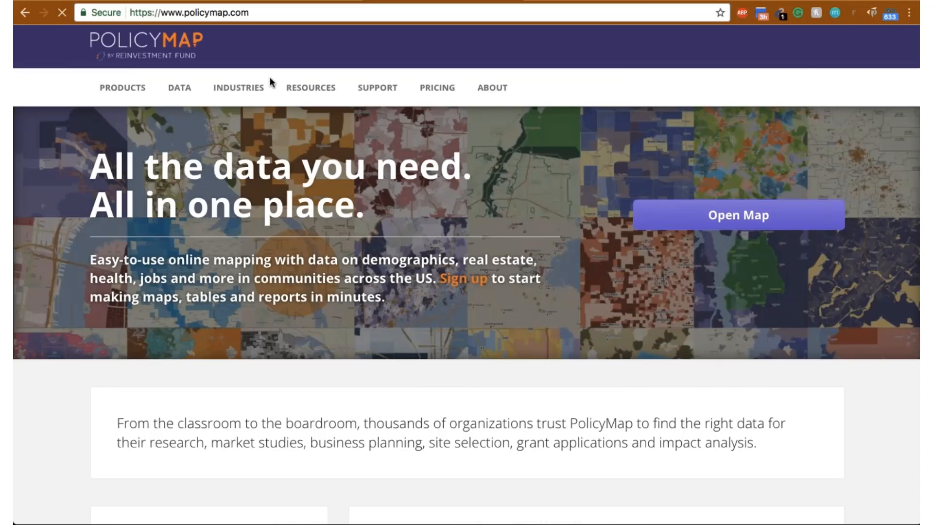
- Open the GIS for Colleges & Universities industry page and examine its subscriber links, teaching videos and recommendations
mouse_move(235, 90)
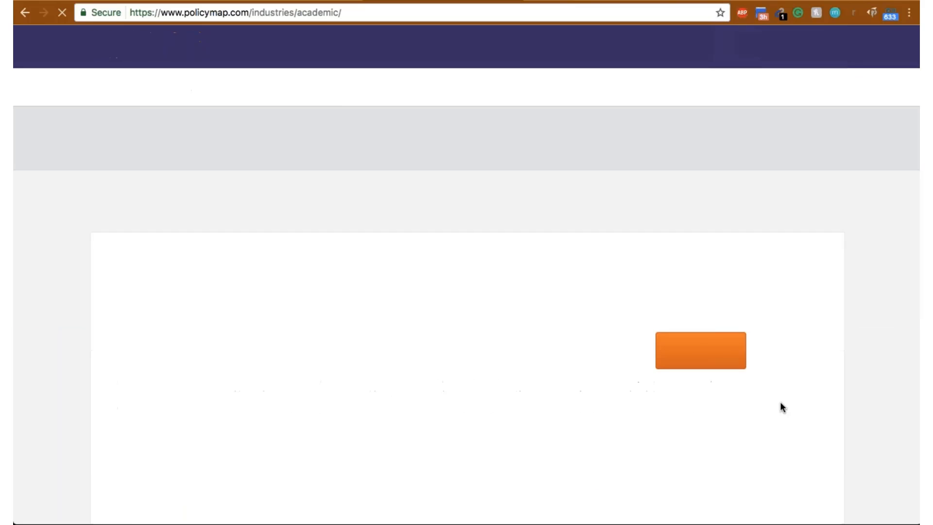
scroll(536, 290, "down", 3)
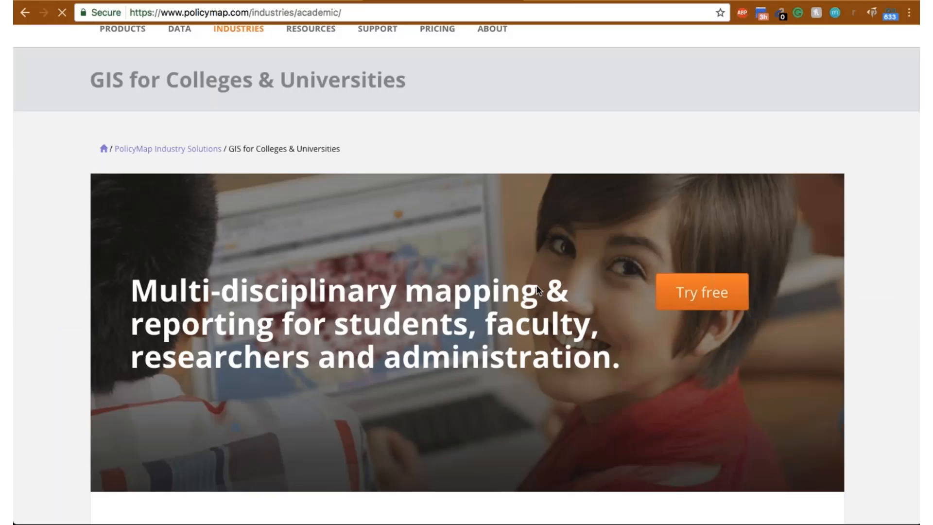
scroll(536, 286, "down", 5)
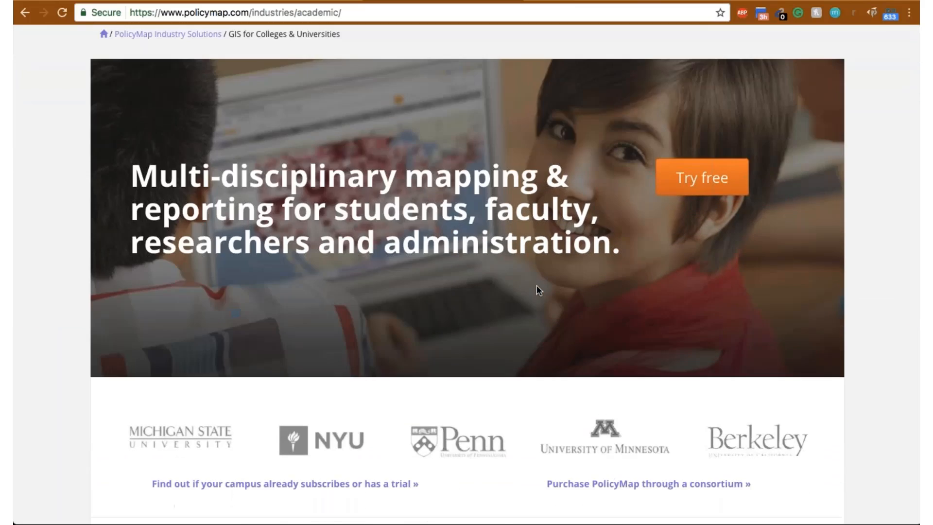
scroll(536, 286, "down", 8)
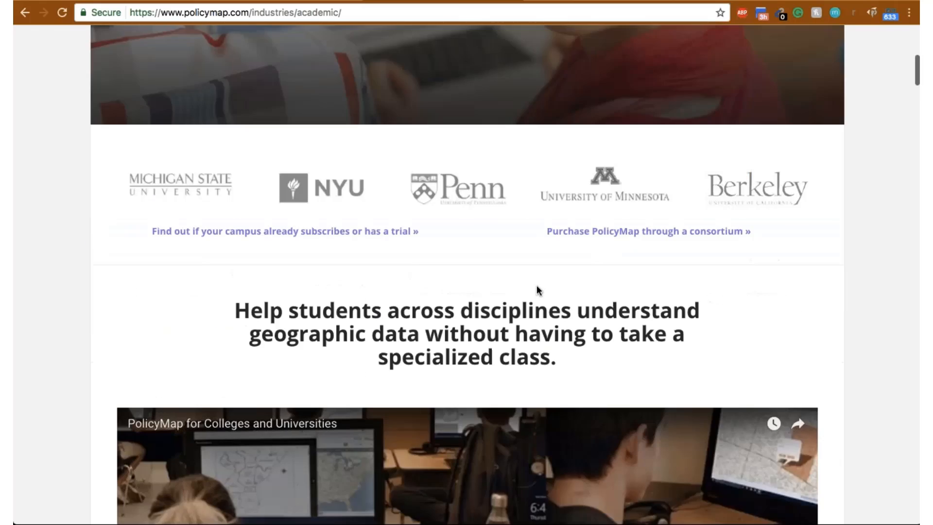
scroll(536, 290, "down", 10)
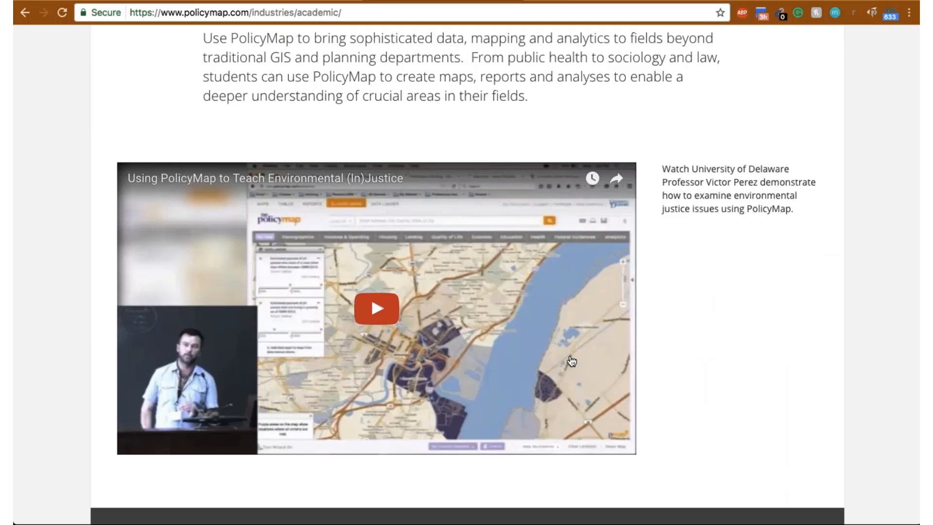
scroll(691, 339, "down", 2)
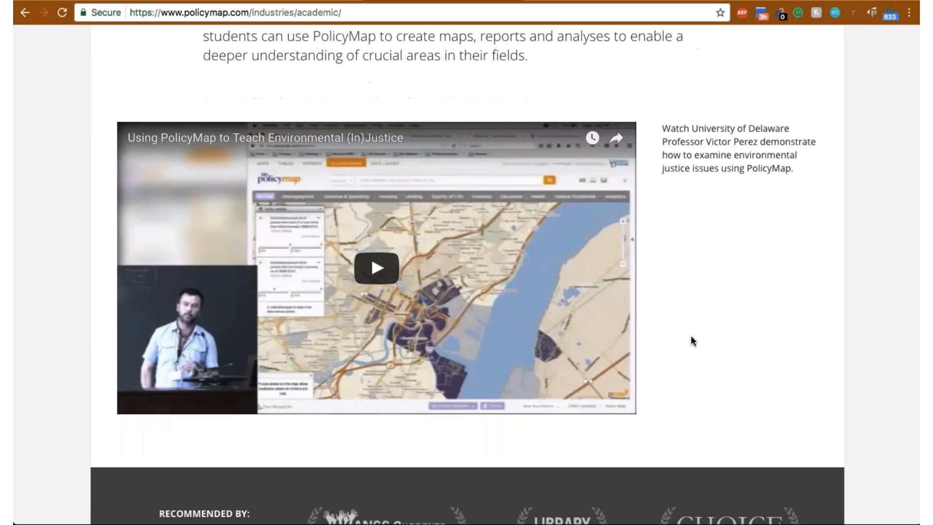
scroll(693, 340, "down", 1)
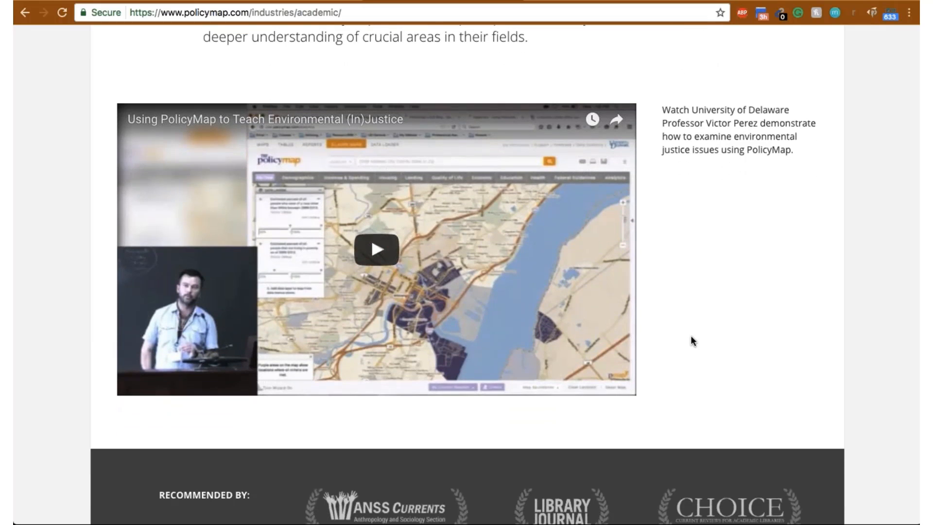
scroll(693, 340, "down", 1)
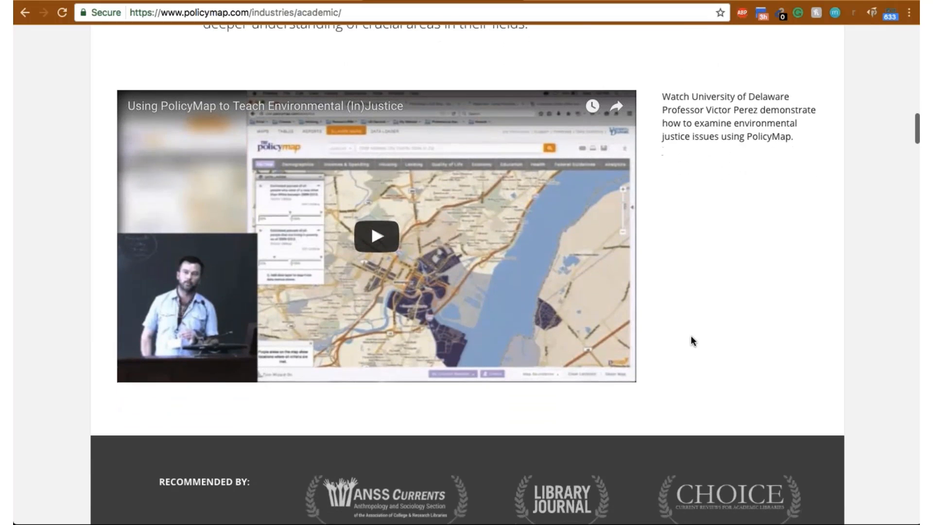
scroll(692, 340, "down", 15)
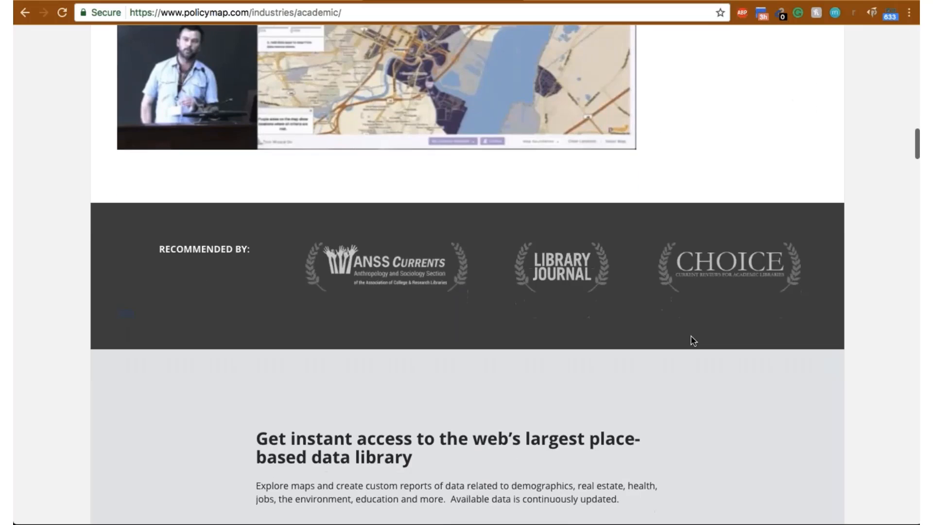
scroll(693, 340, "up", 12)
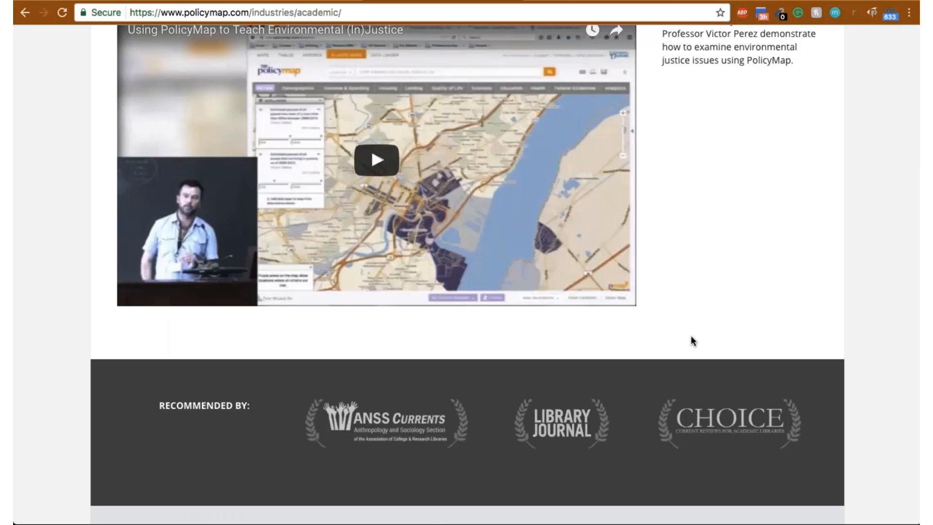
- Examine the academic page's sections on the data library, interpreting data in the classroom and access through the university library
scroll(693, 340, "down", 18)
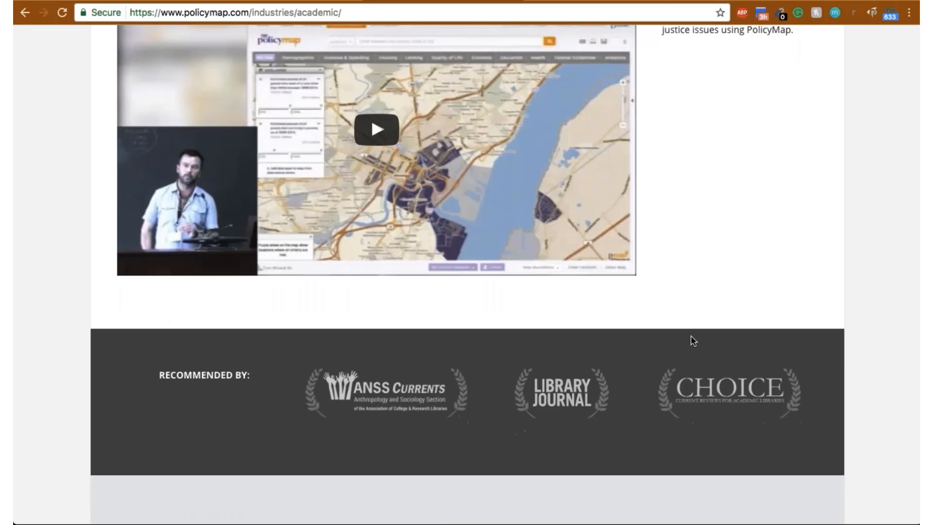
scroll(693, 340, "down", 2)
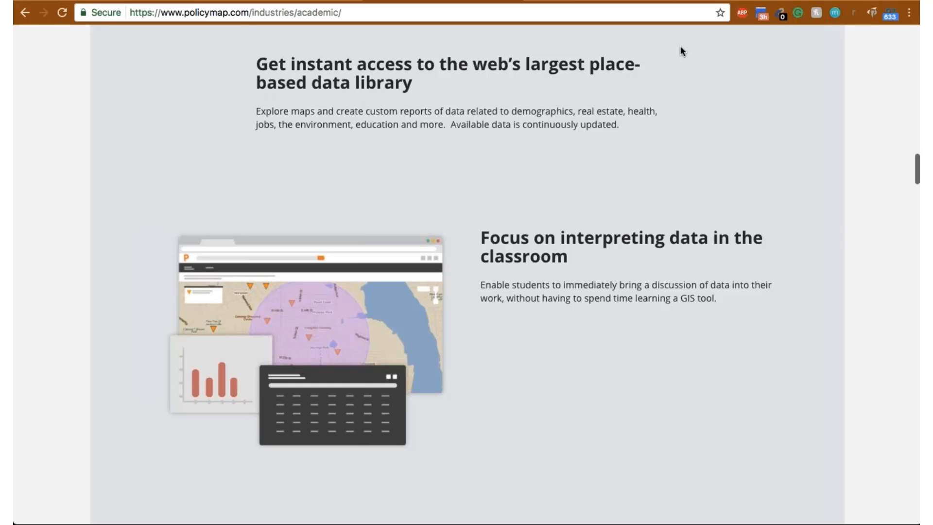
scroll(680, 47, "down", 10)
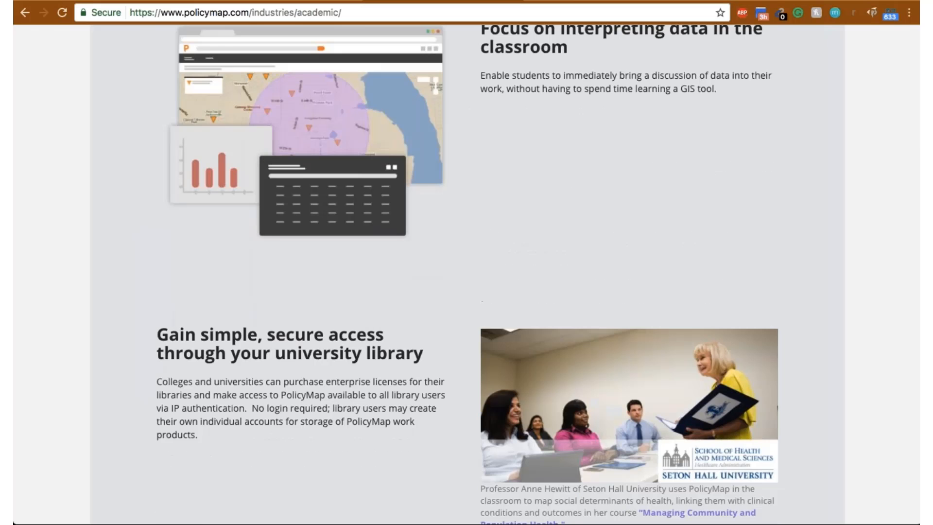
scroll(466, 272, "down", 3)
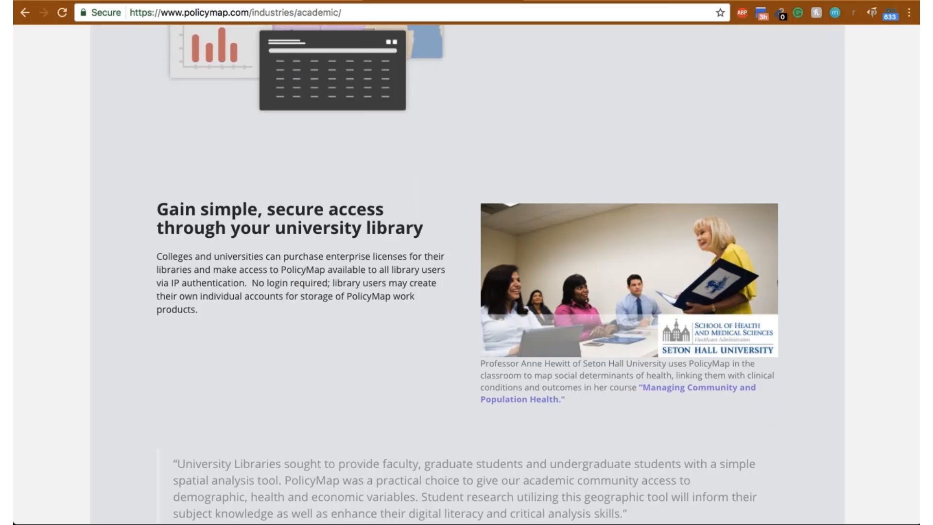
scroll(466, 272, "down", 2)
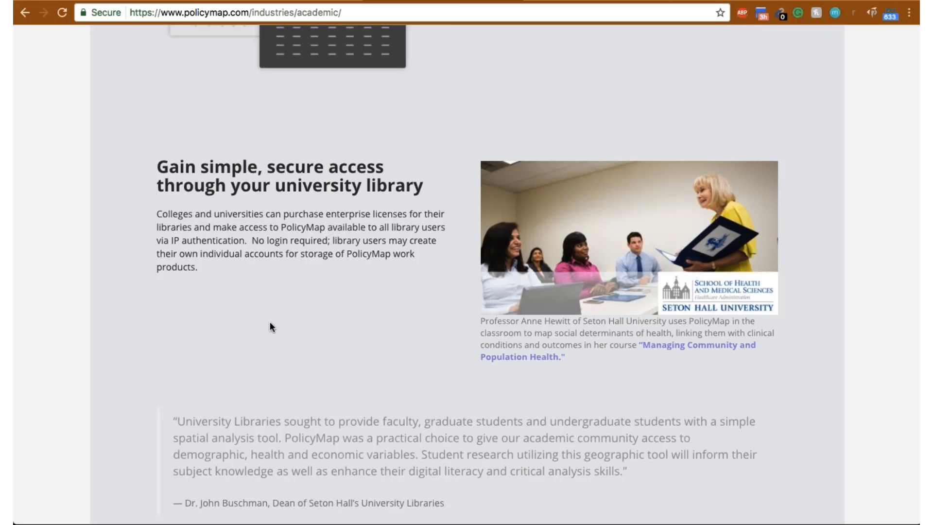
scroll(270, 321, "down", 2)
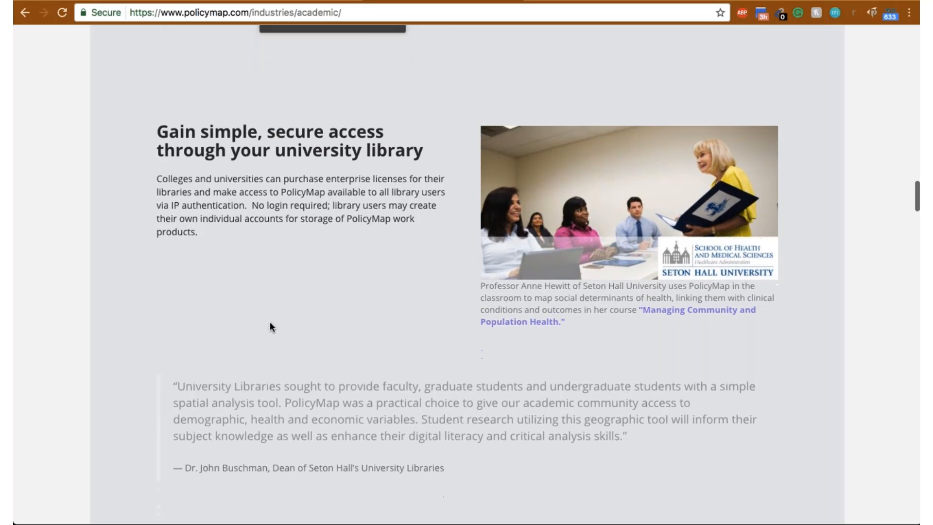
scroll(270, 322, "down", 2)
scroll(269, 322, "down", 10)
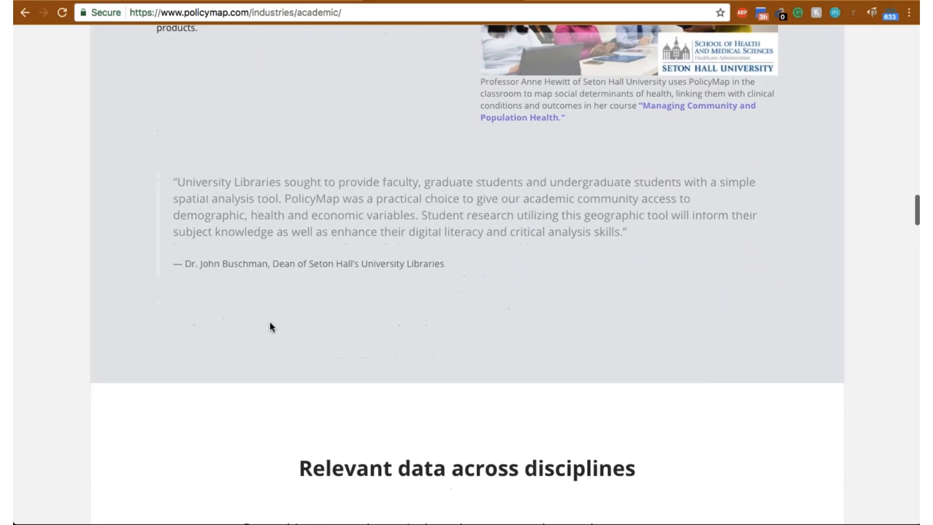
- Examine the sample syllabi, webinars and sample maps listed by discipline, and the data sources section of the academic page
scroll(270, 321, "down", 12)
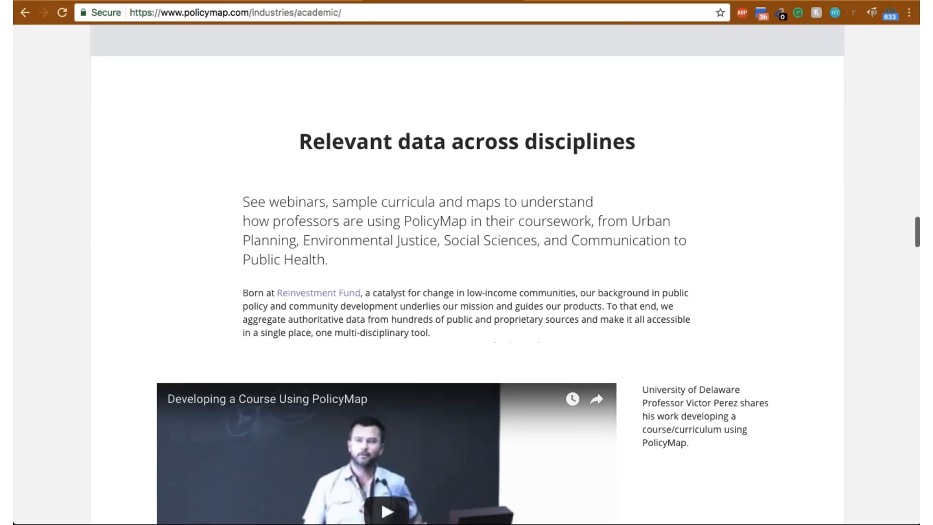
scroll(270, 321, "down", 10)
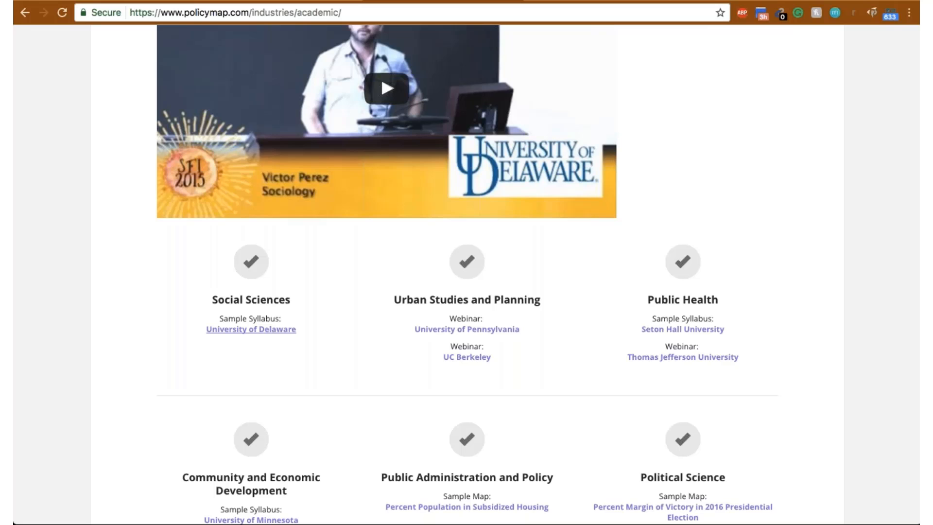
scroll(466, 272, "down", 1)
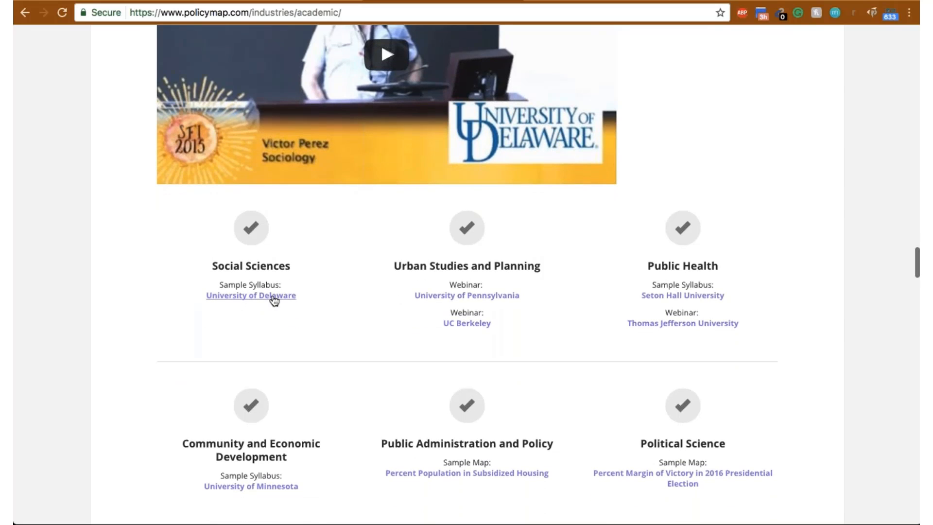
scroll(273, 299, "down", 3)
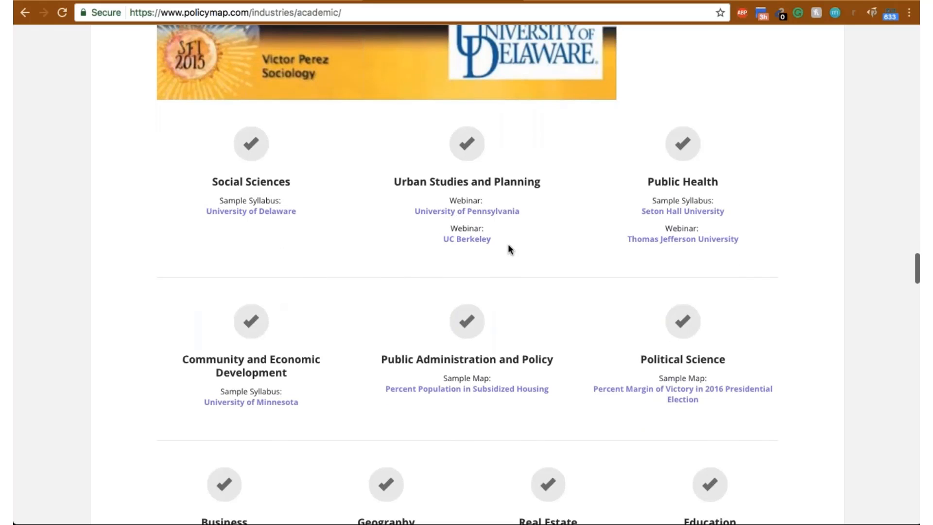
scroll(517, 257, "down", 6)
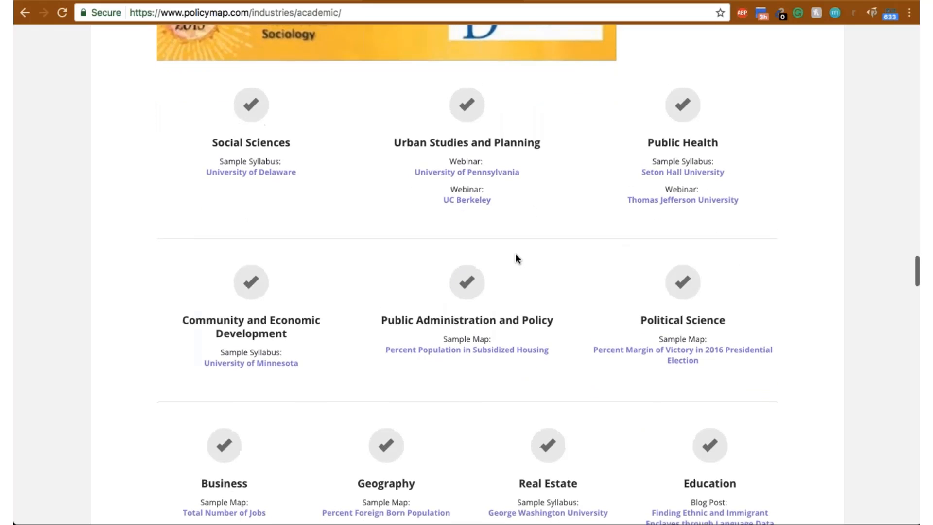
scroll(515, 257, "down", 2)
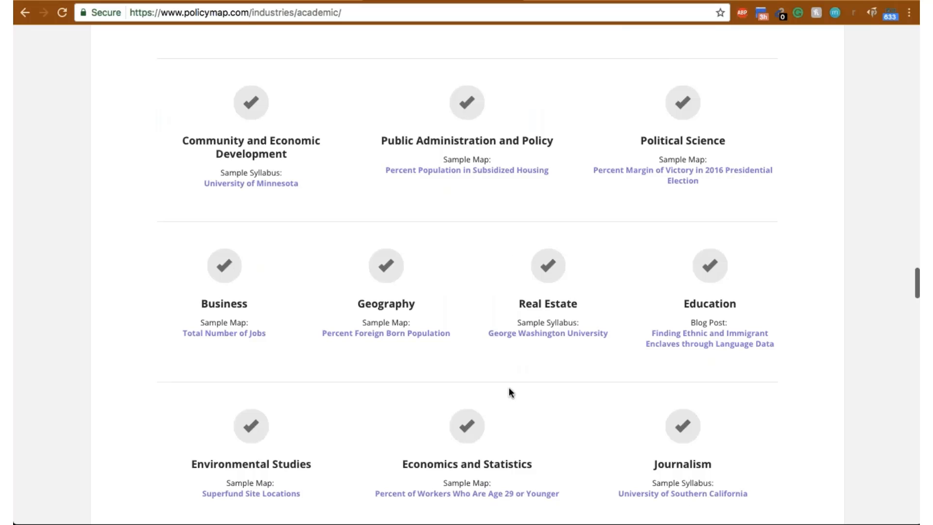
scroll(444, 386, "down", 3)
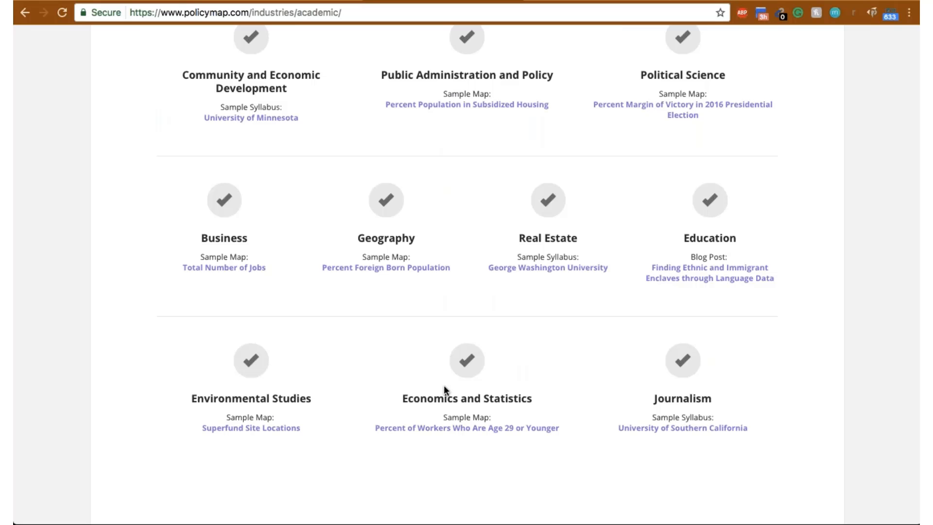
scroll(444, 386, "down", 1)
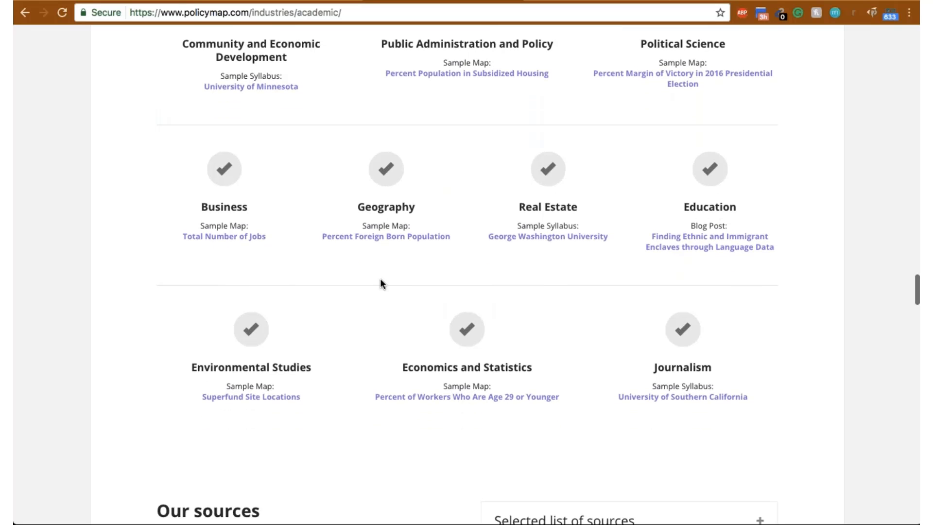
scroll(380, 280, "down", 3)
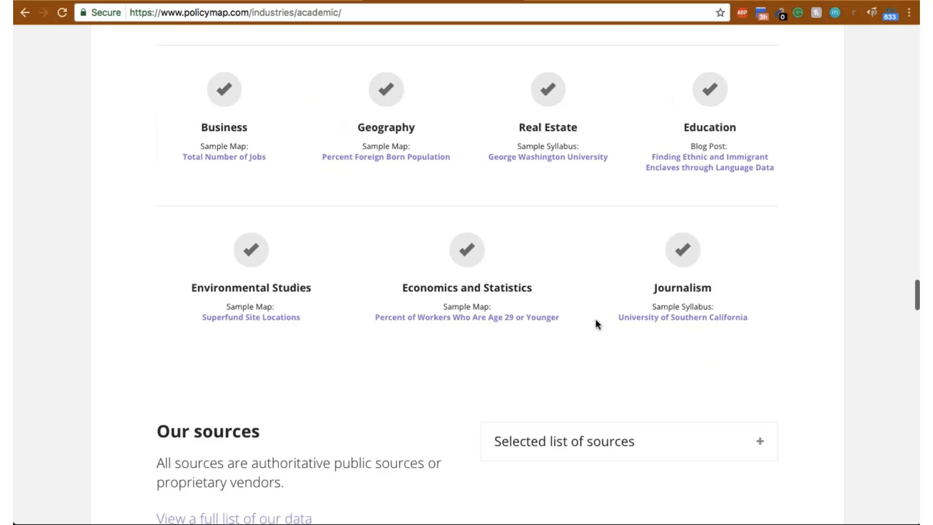
scroll(593, 320, "down", 1)
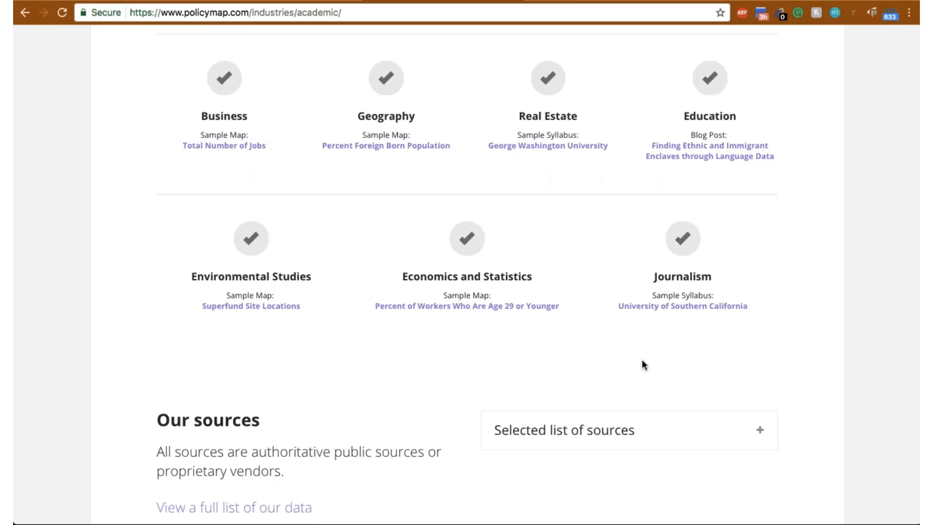
scroll(642, 361, "down", 2)
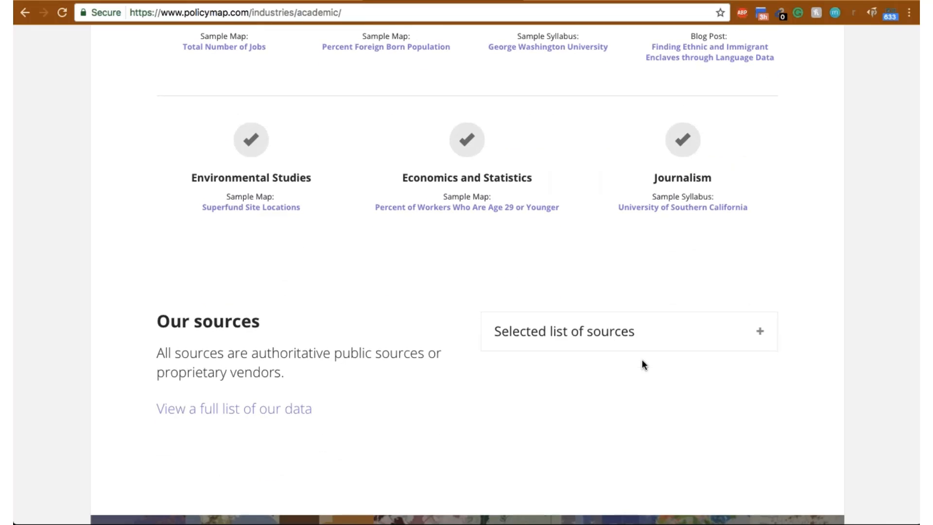
- Examine the academic page's brochure, the University of Minnesota testimonial and the videos in the Features section
scroll(642, 361, "down", 10)
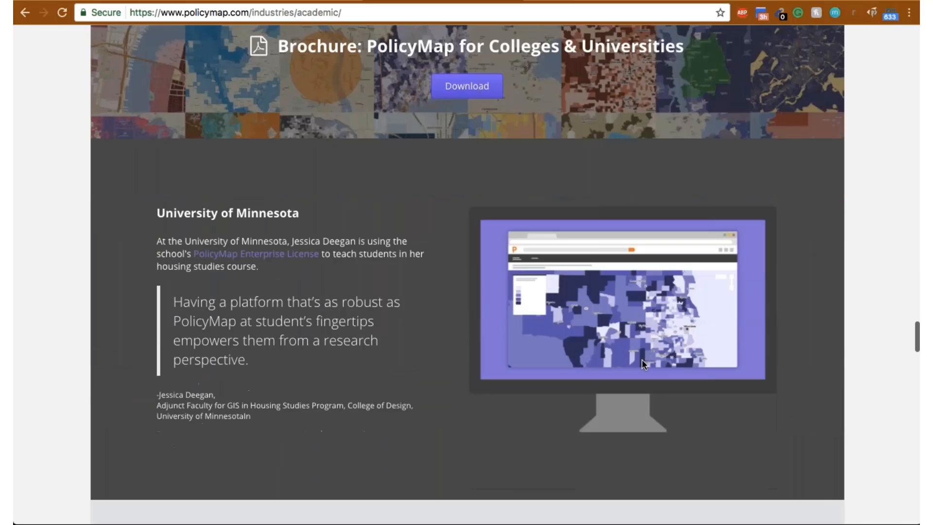
scroll(642, 360, "down", 8)
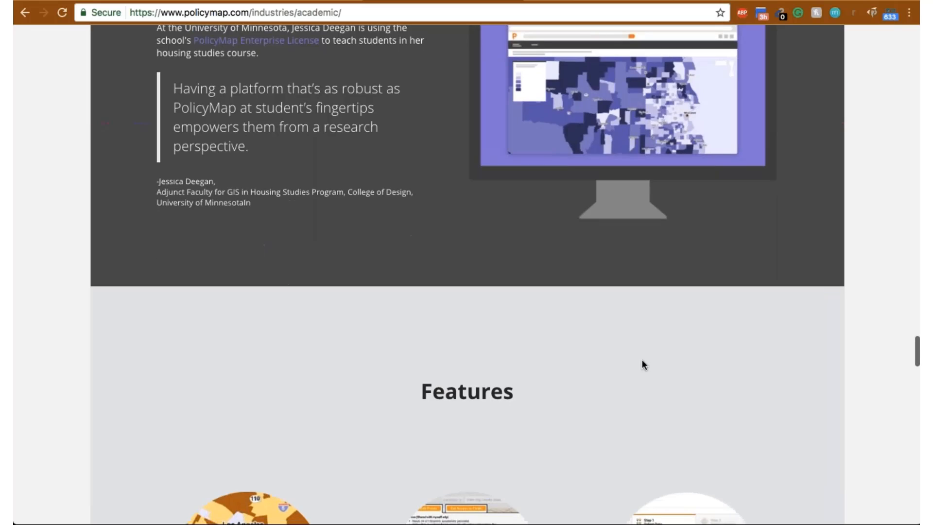
scroll(642, 359, "down", 4)
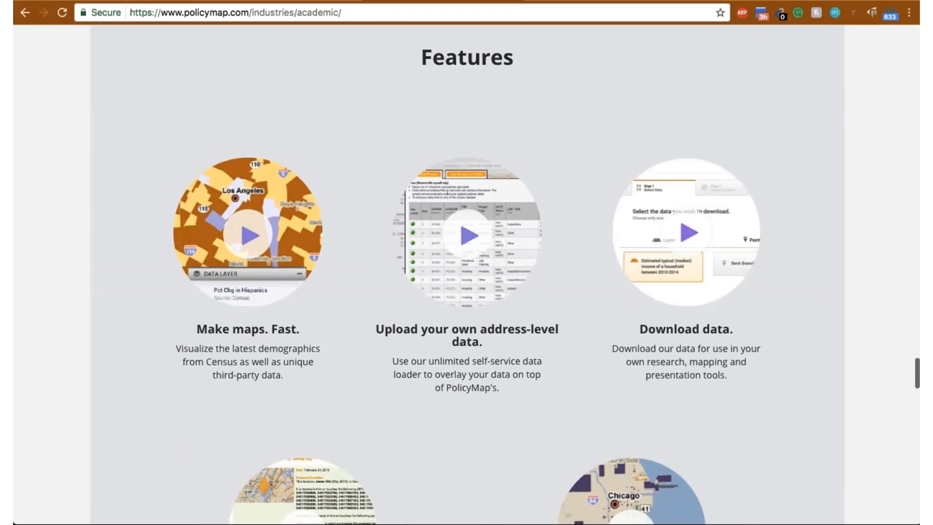
scroll(304, 386, "down", 2)
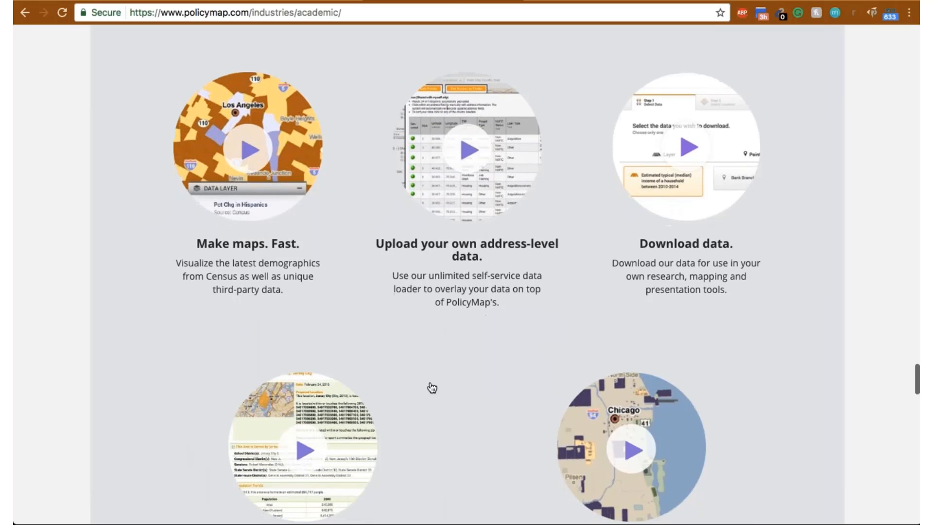
scroll(474, 323, "down", 1)
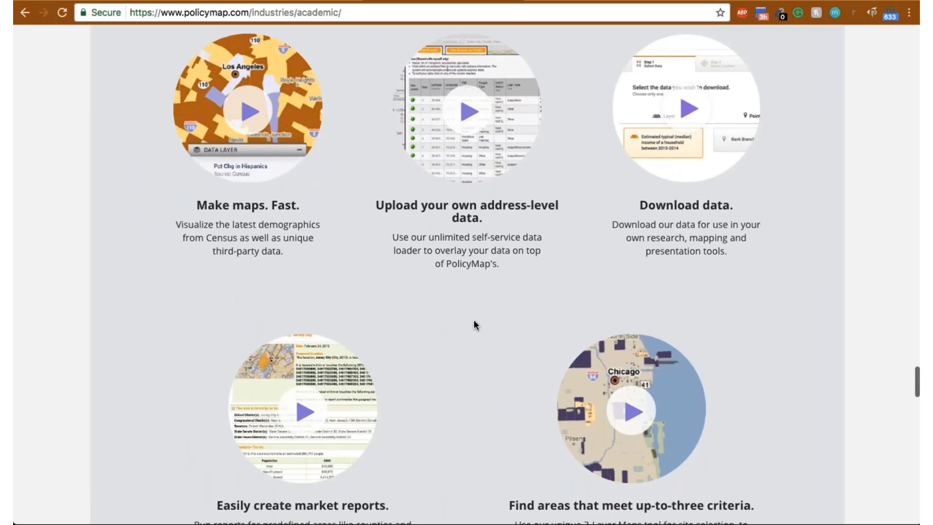
scroll(474, 322, "down", 1)
scroll(474, 323, "down", 3)
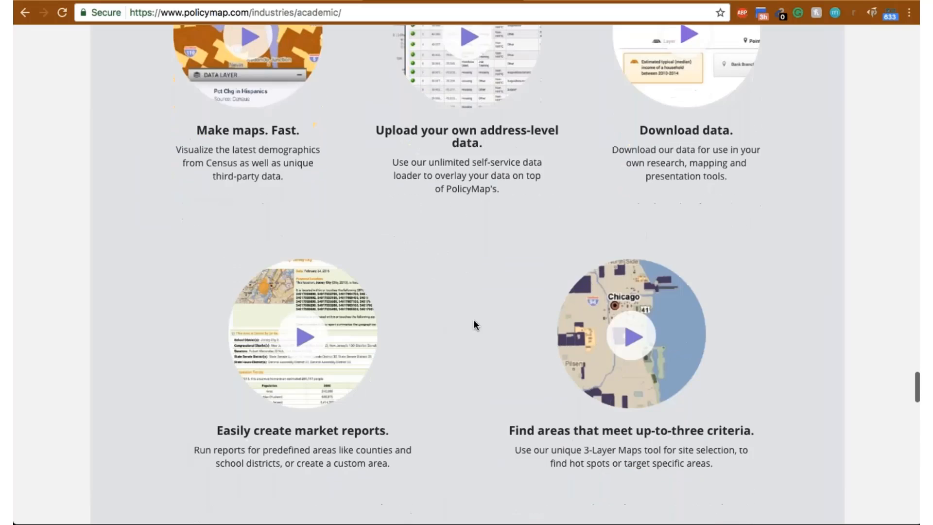
scroll(474, 323, "down", 10)
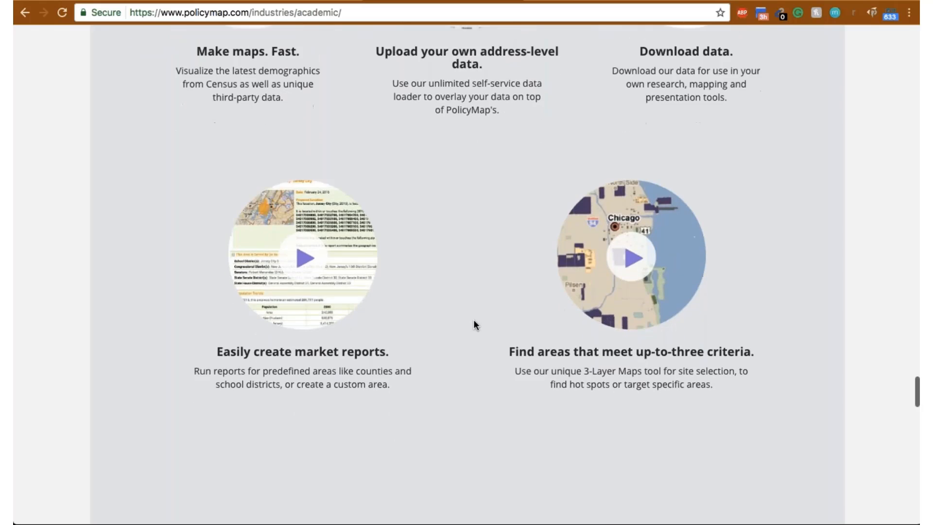
scroll(474, 323, "up", 14)
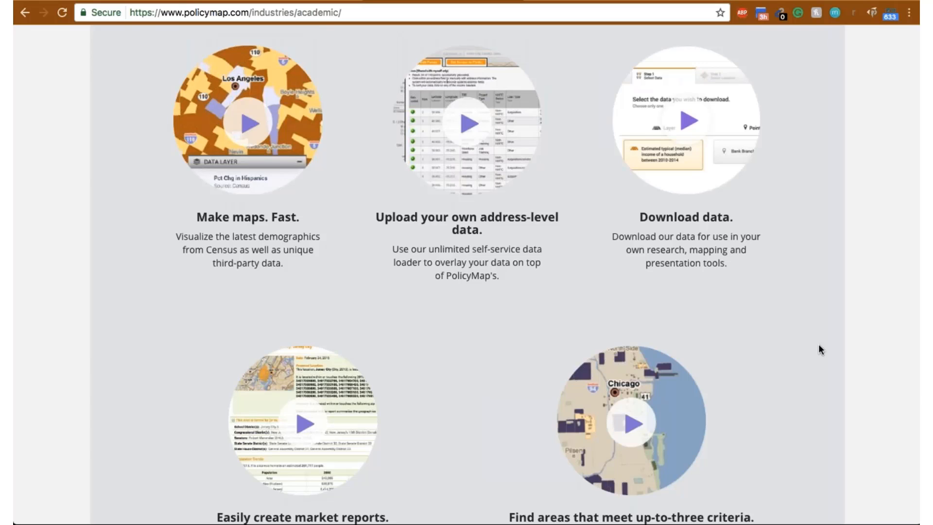
scroll(819, 346, "up", 3)
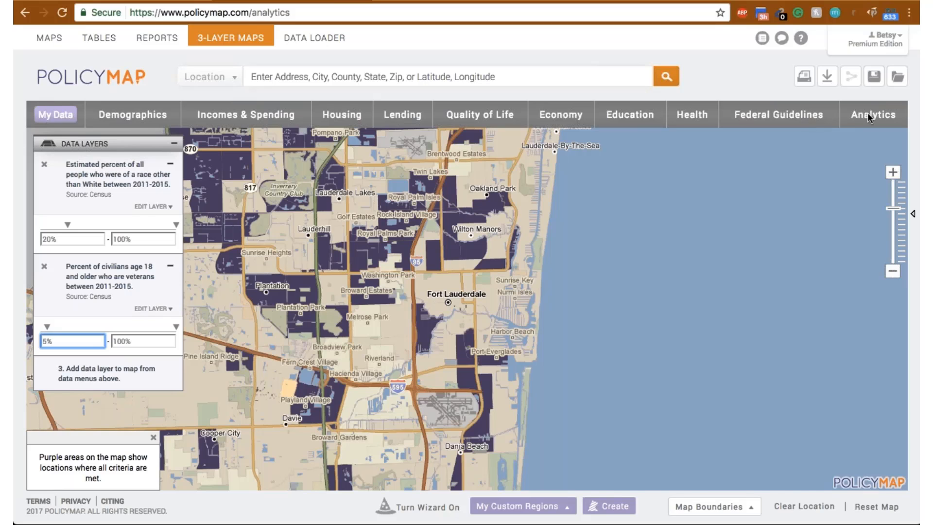
- Return to the 3-Layer Maps page and add Less than 9th Grade from the Educational Attainment data as the third layer
left_click(778, 115)
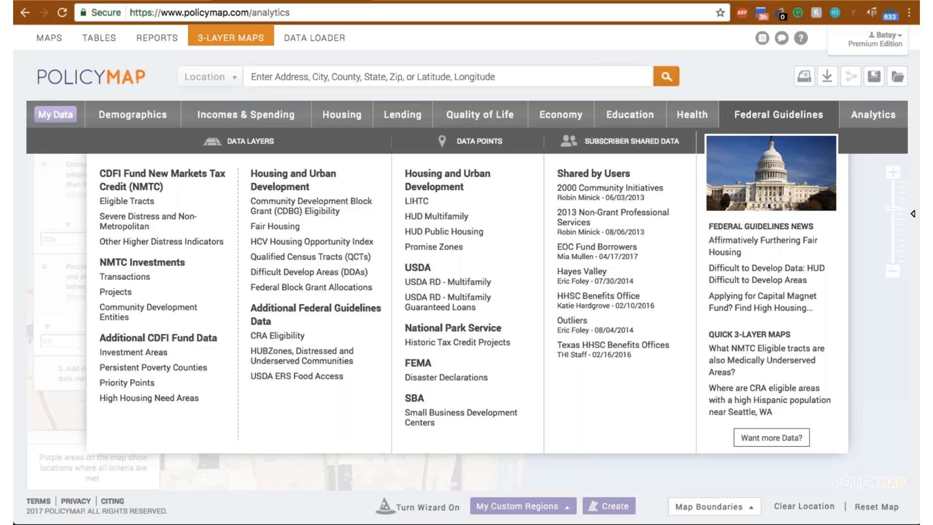
left_click(688, 119)
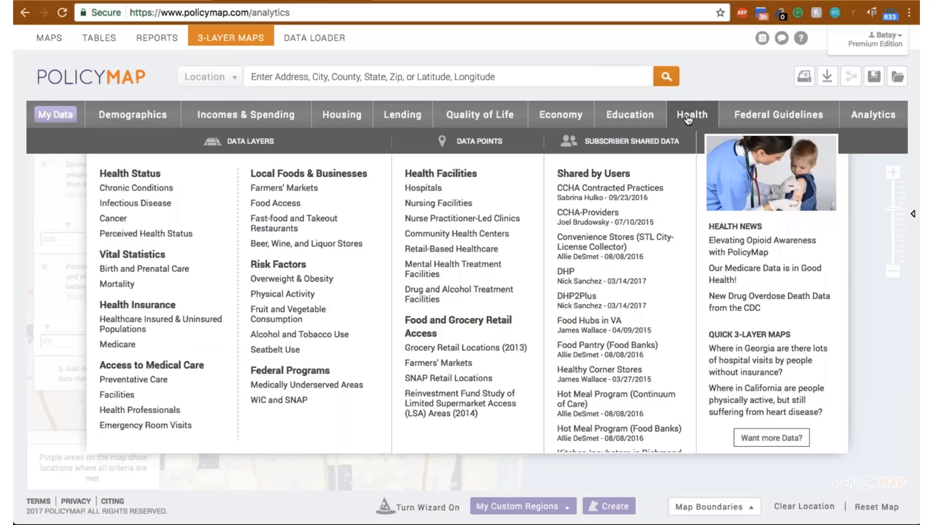
left_click(638, 118)
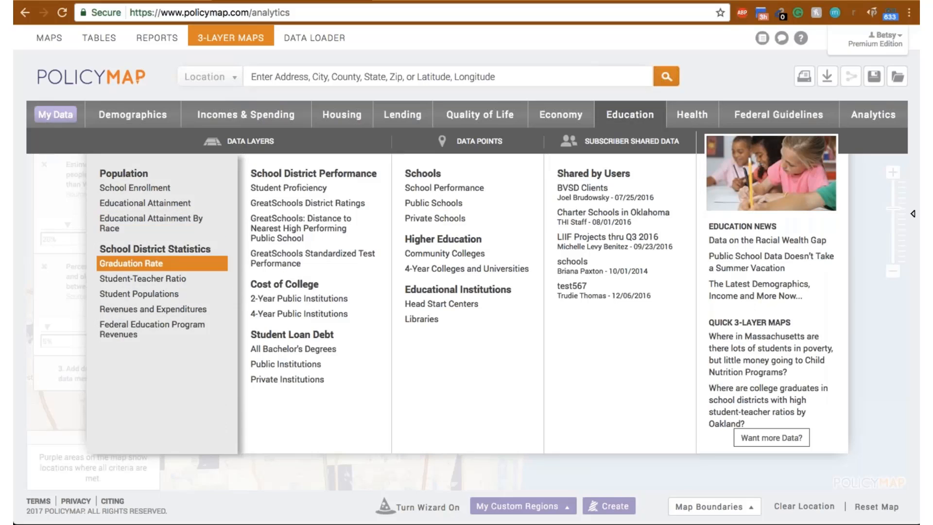
mouse_move(136, 195)
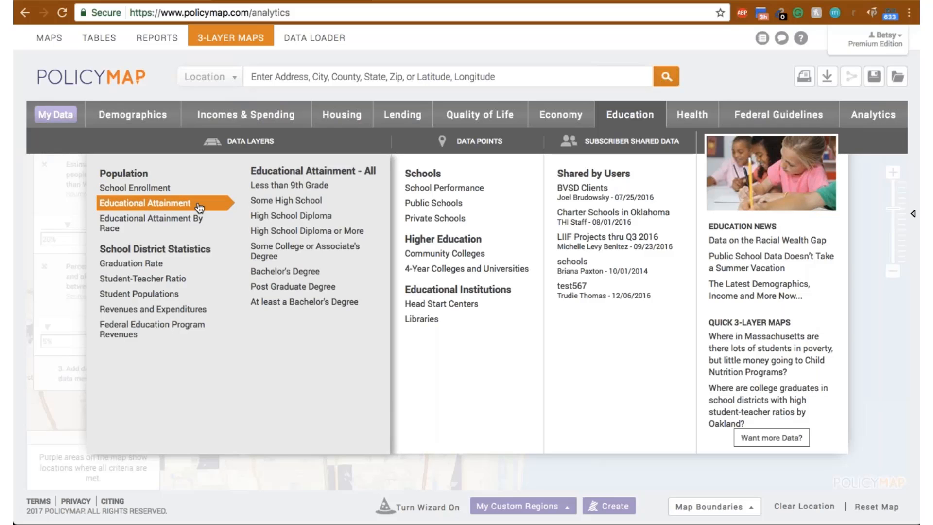
left_click(320, 190)
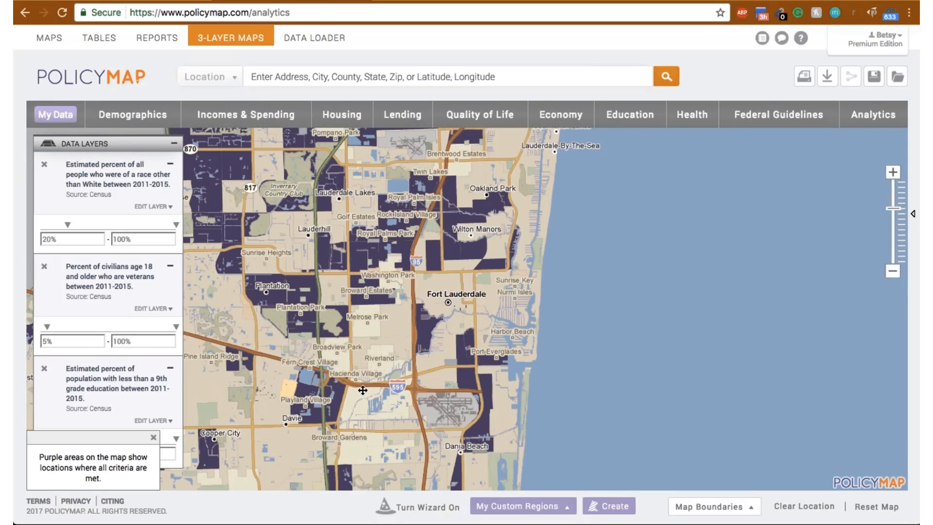
- Close the criteria hint and set the minimum of the less than 9th grade education layer to 10.73%
left_click_drag(882, 365, 759, 437)
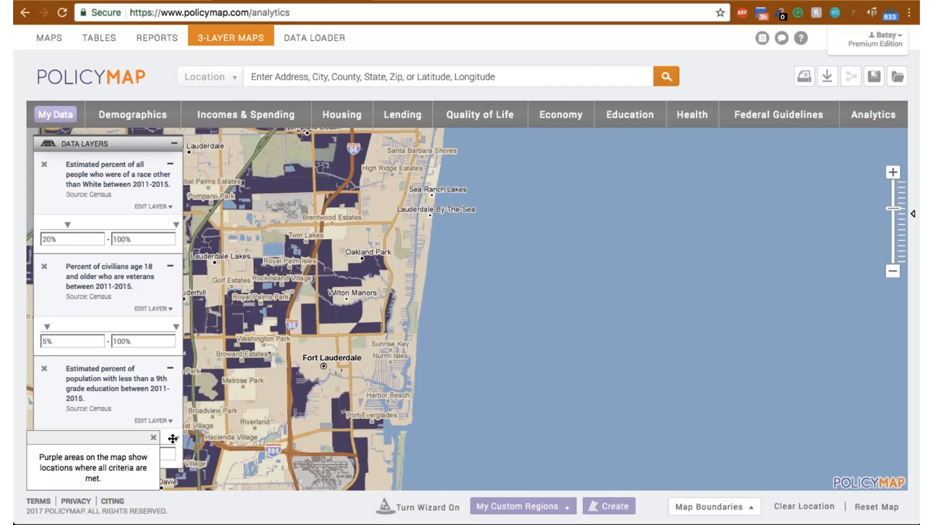
left_click(153, 436)
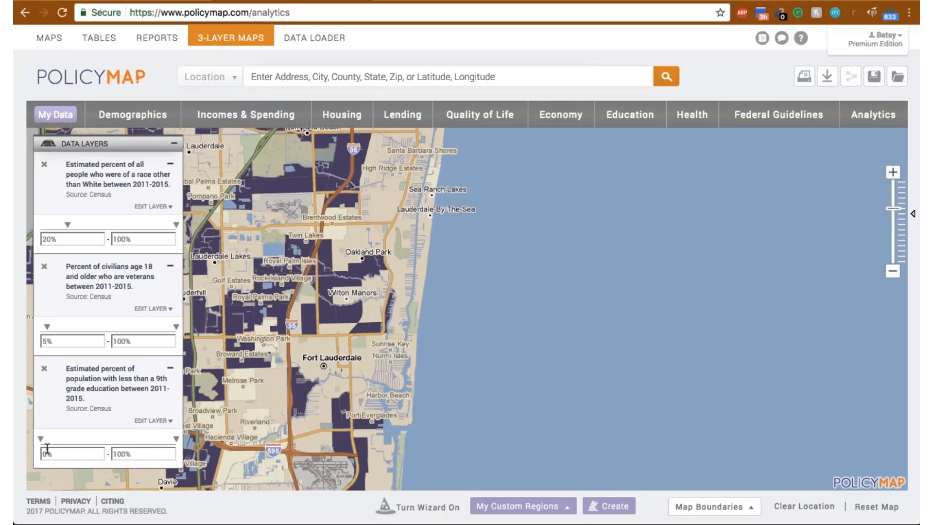
left_click_drag(41, 438, 57, 440)
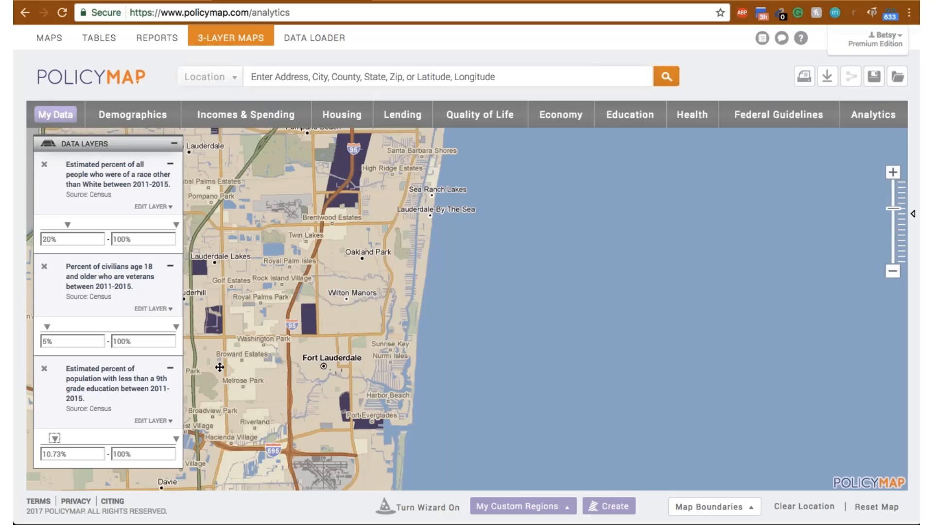
- Inspect the three layer values for the highlighted census tract along I-95 near High Ridge Estates, and close the details
left_click(349, 182)
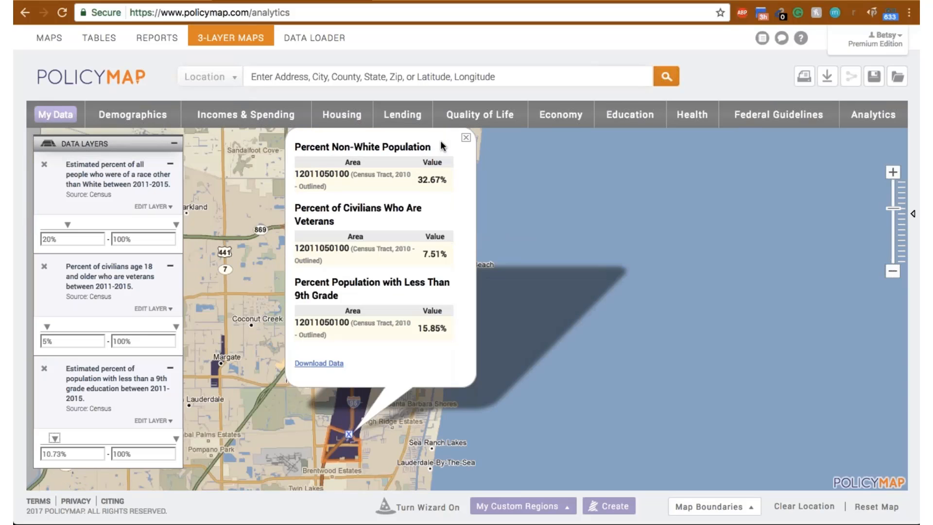
left_click(465, 137)
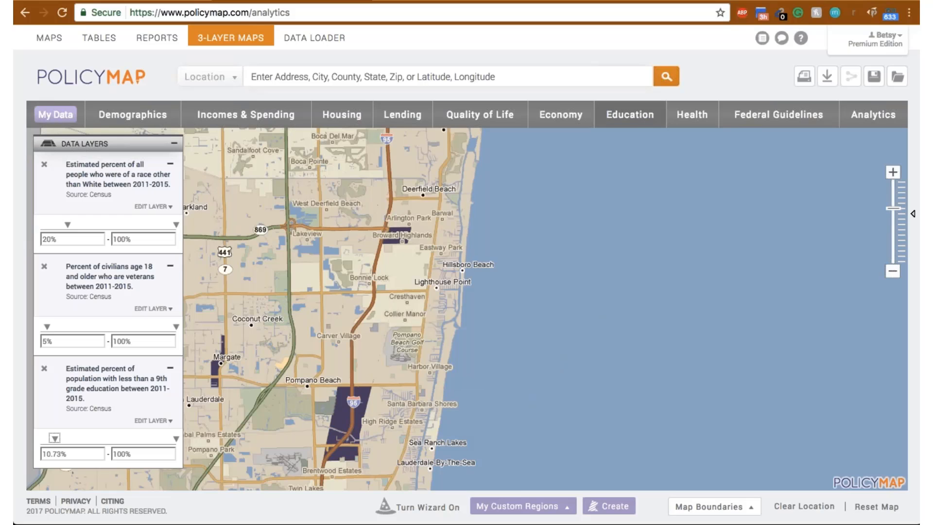
- Add the Libraries data points from the Education data and color code them all by Type
left_click(630, 127)
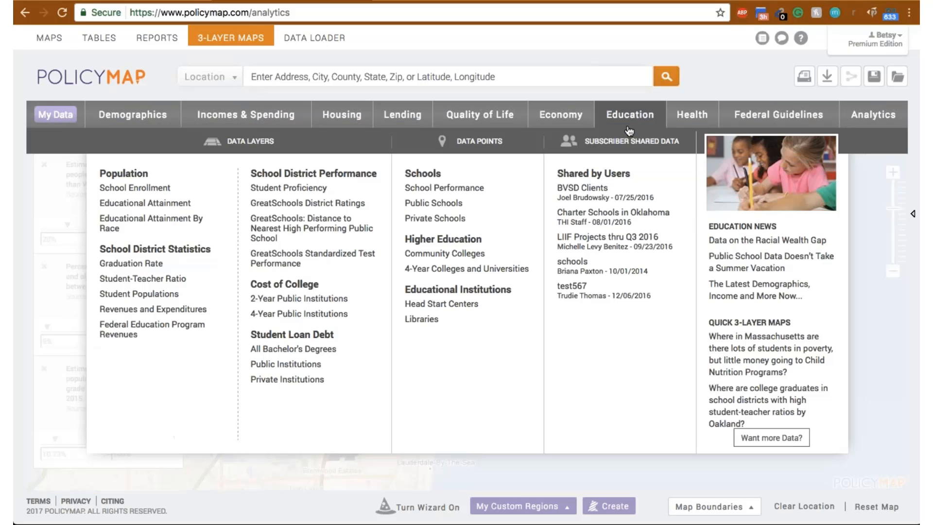
left_click(439, 325)
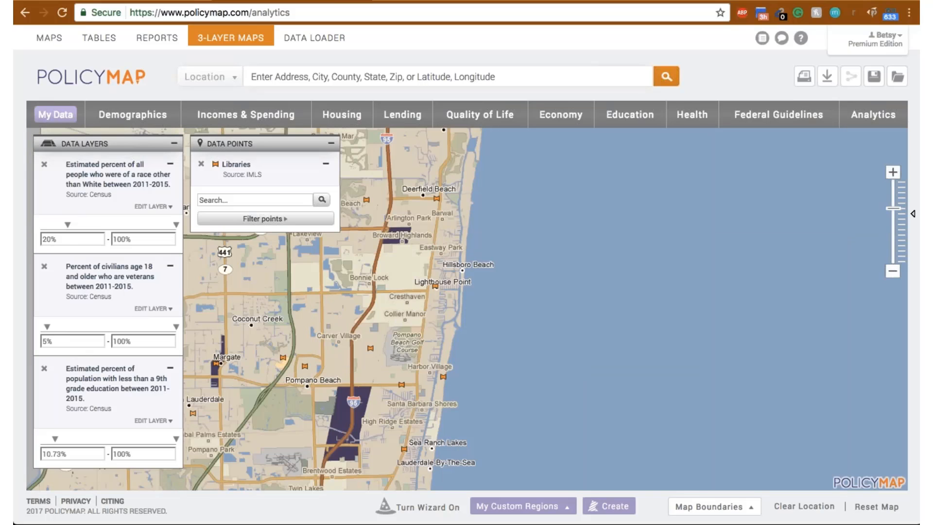
left_click(289, 221)
mouse_move(442, 230)
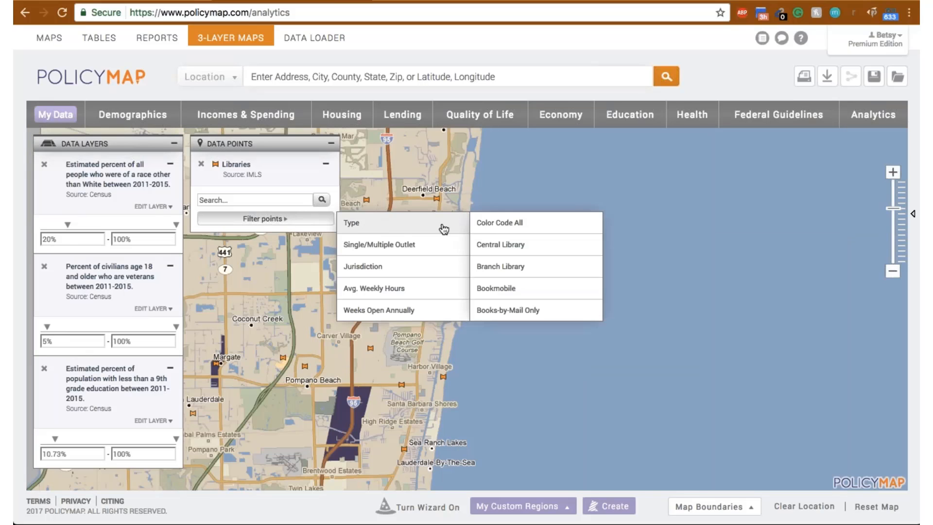
left_click(534, 226)
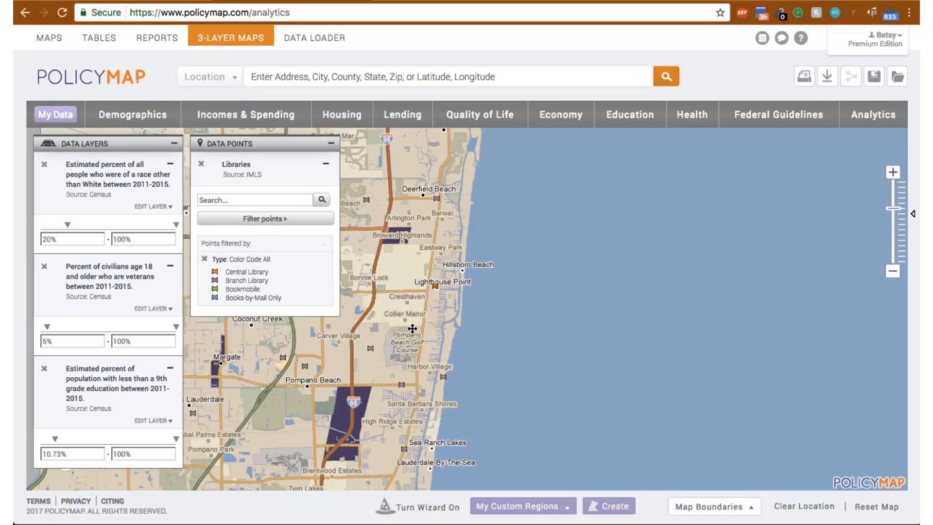
- Examine the branch and library system details of the central library at Lighthouse Point, and close the details
left_click(435, 286)
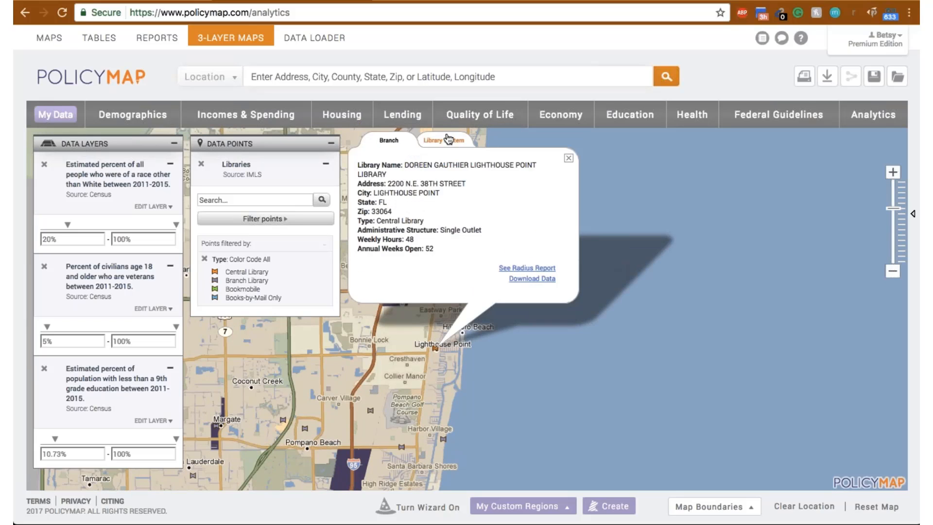
left_click(448, 141)
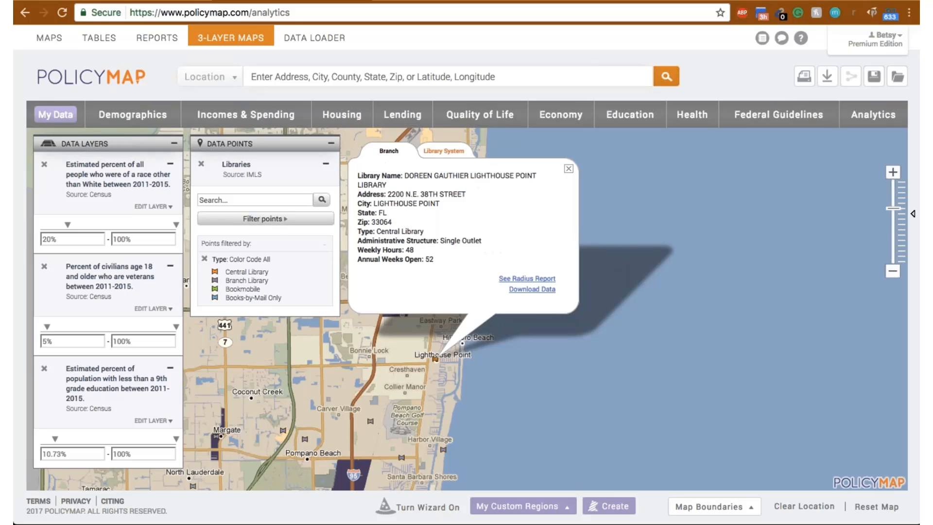
left_click(392, 146)
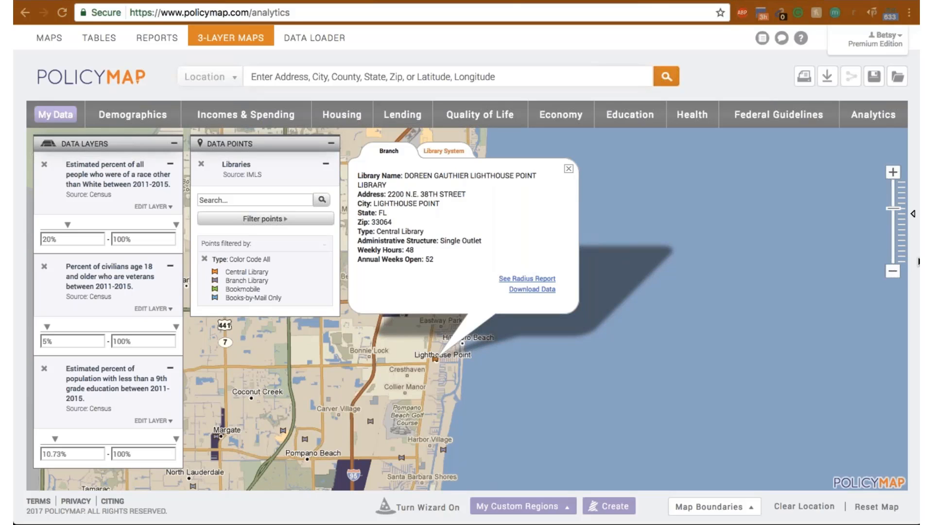
left_click(568, 169)
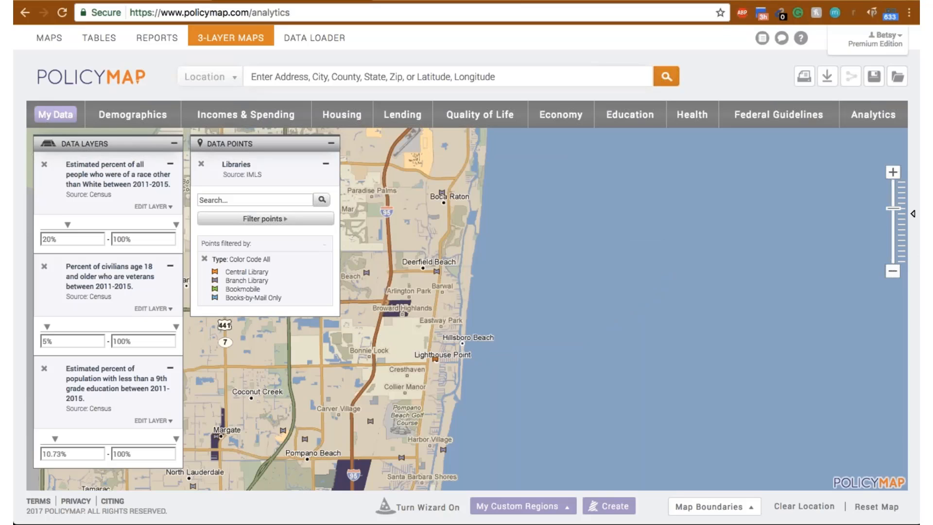
left_click(250, 113)
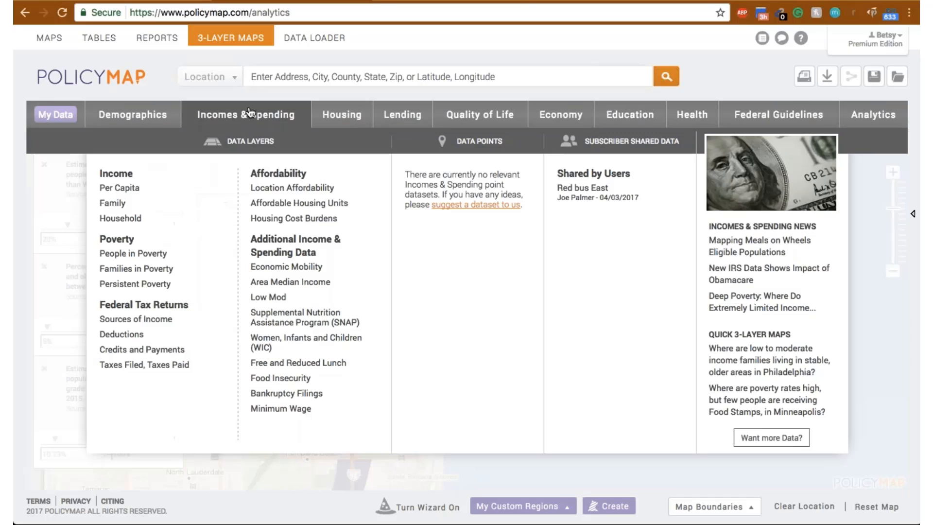
left_click(146, 114)
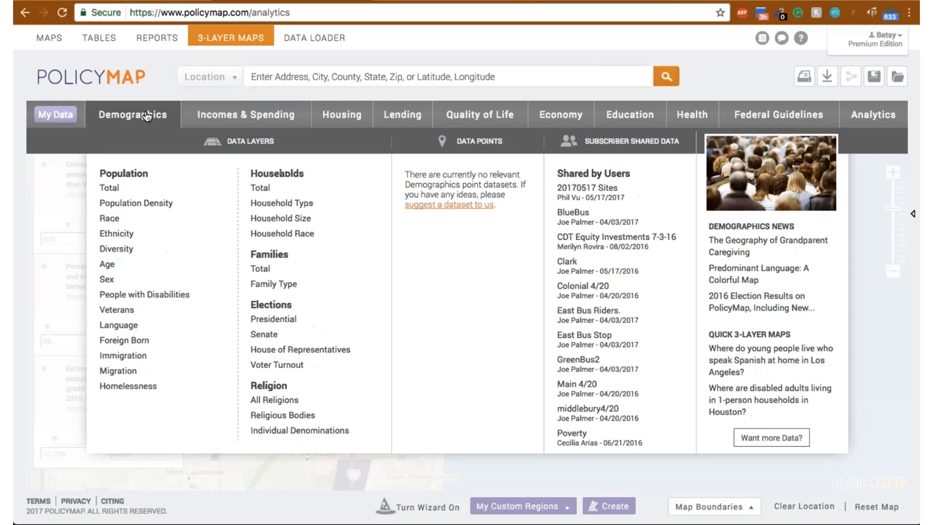
left_click(344, 124)
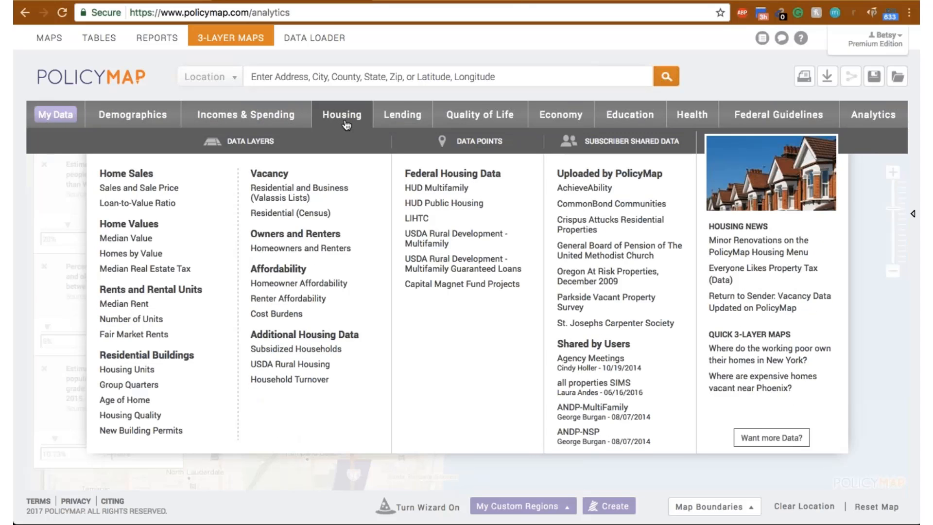
mouse_move(185, 414)
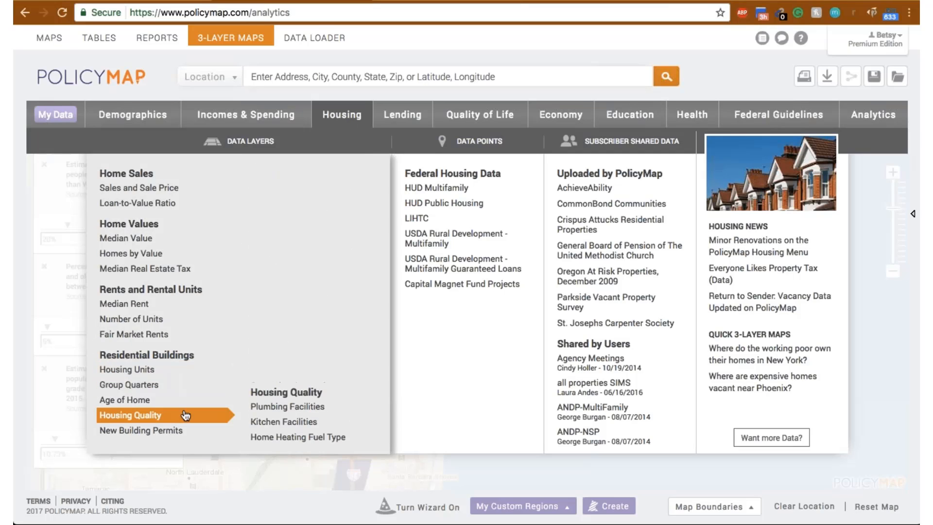
mouse_move(272, 410)
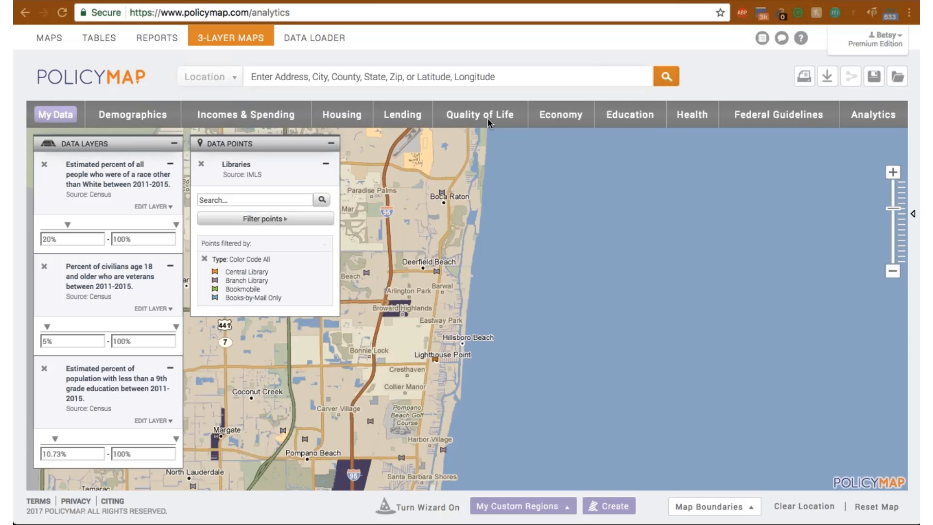
left_click(626, 114)
- Remove the non-White population, veterans and less than 9th grade layers and the Libraries data points from the map
left_click(44, 165)
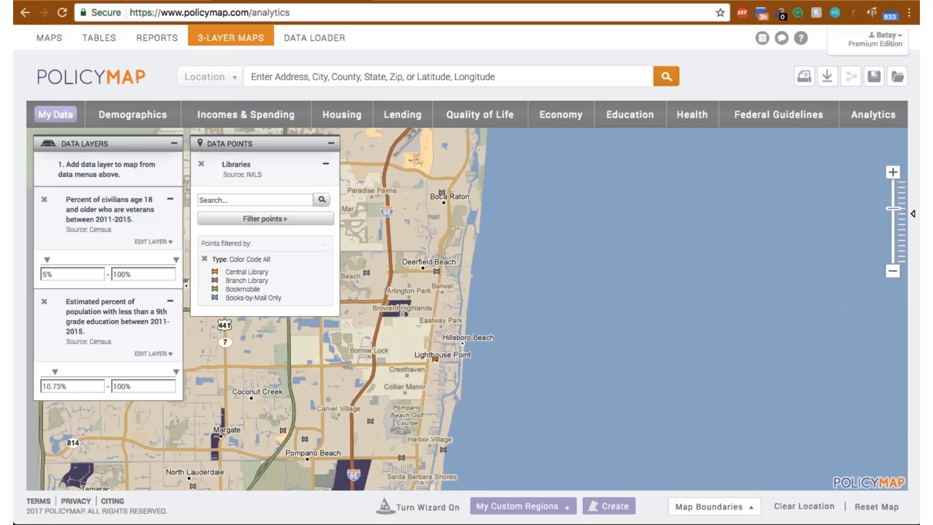
left_click(44, 199)
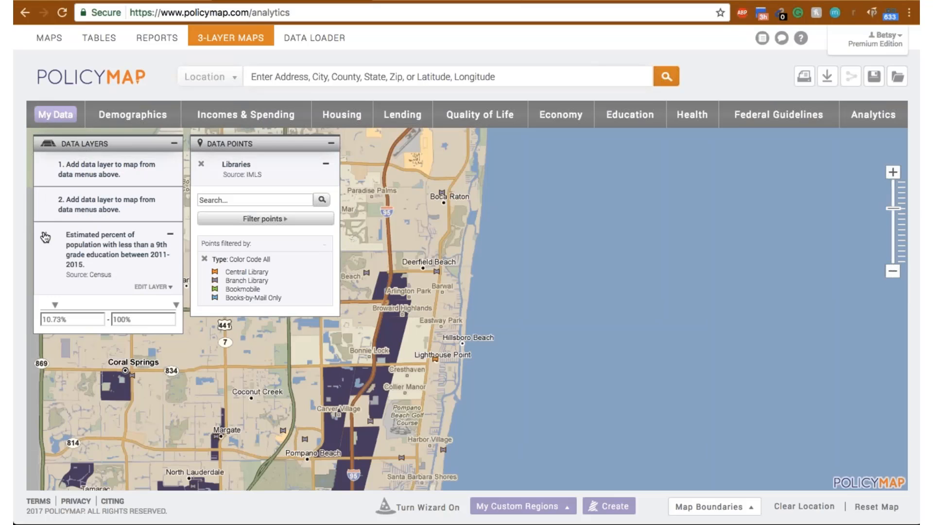
left_click(45, 236)
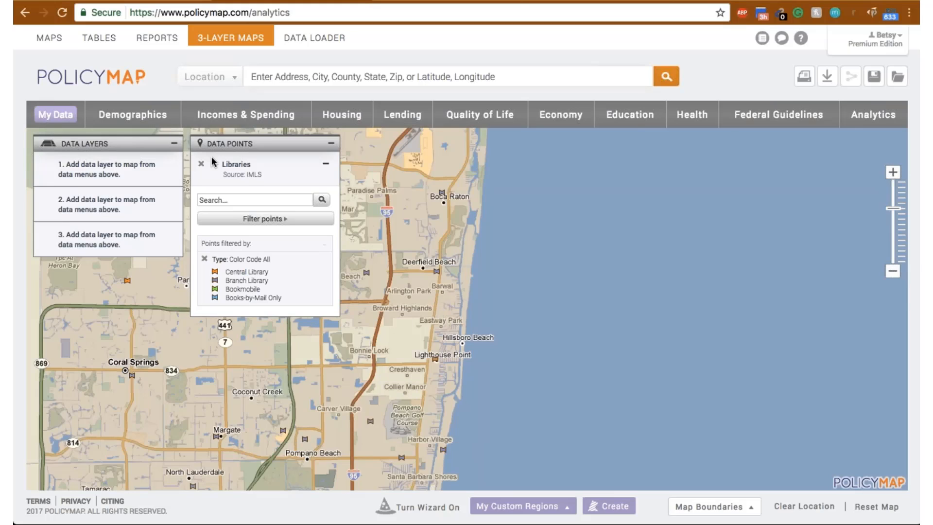
left_click(200, 164)
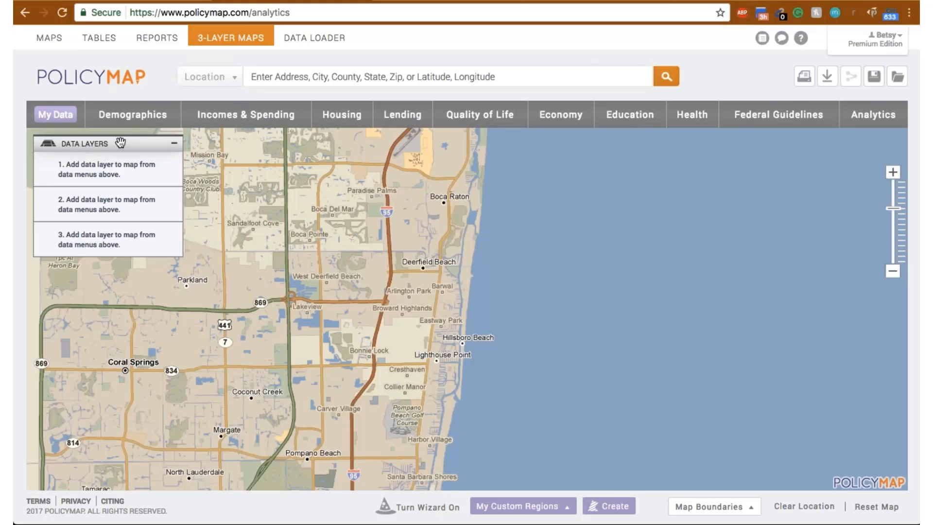
- Add households With Grandparents Responsible for Grandchildren from the Demographics Household Type data as the first layer
left_click(151, 125)
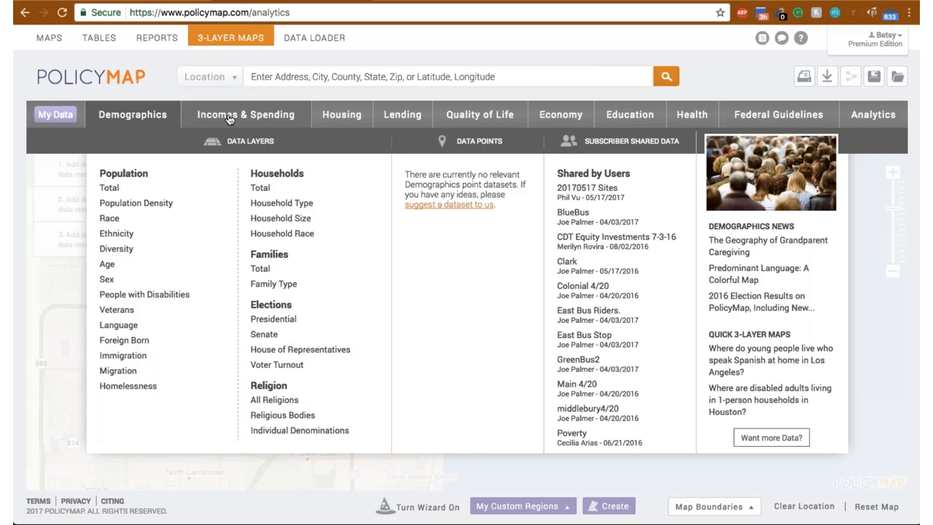
mouse_move(272, 204)
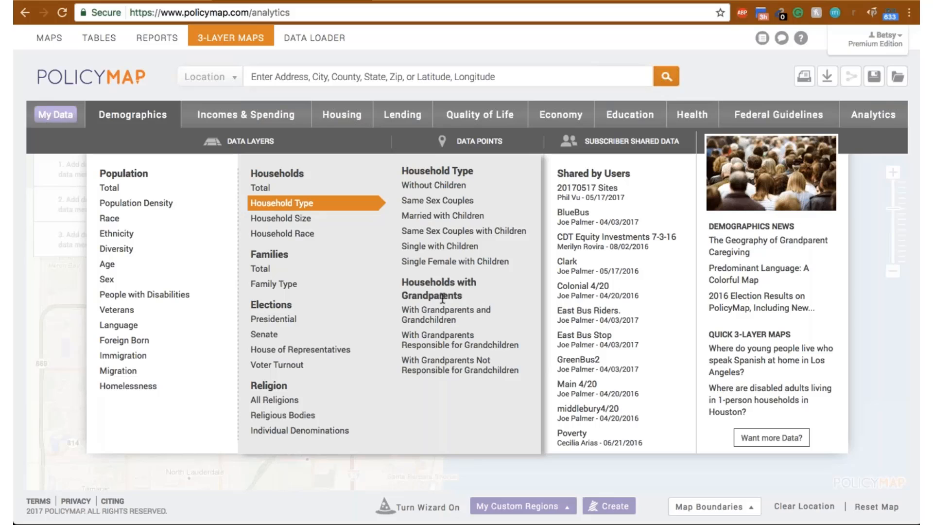
left_click(488, 344)
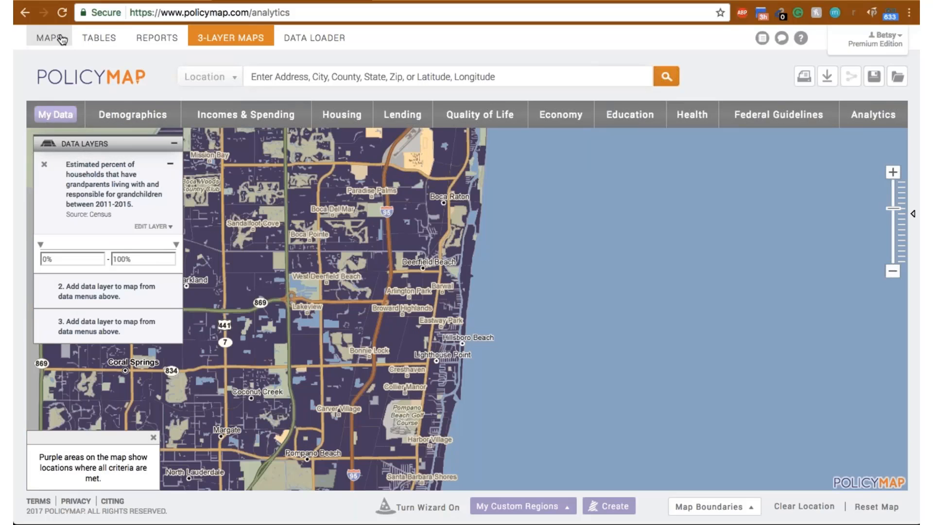
- Switch from 3-Layer Maps to the Maps page
left_click(61, 39)
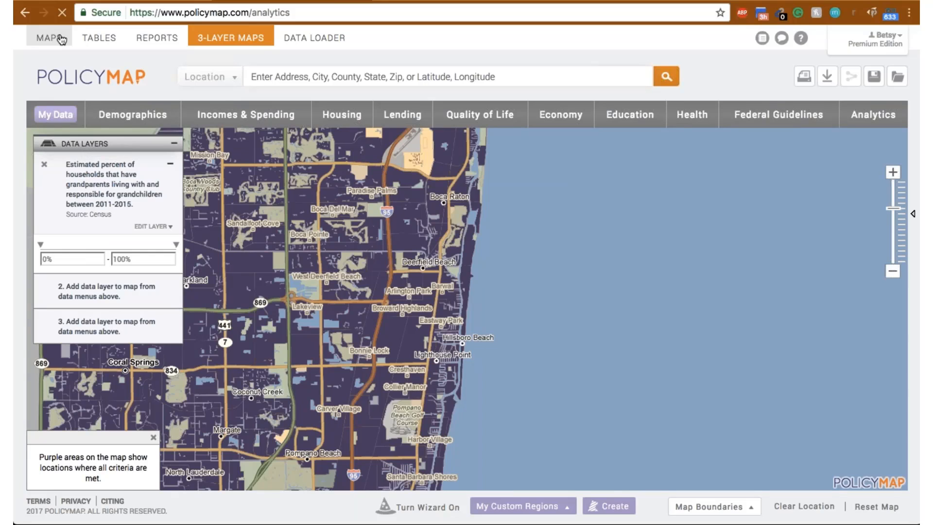